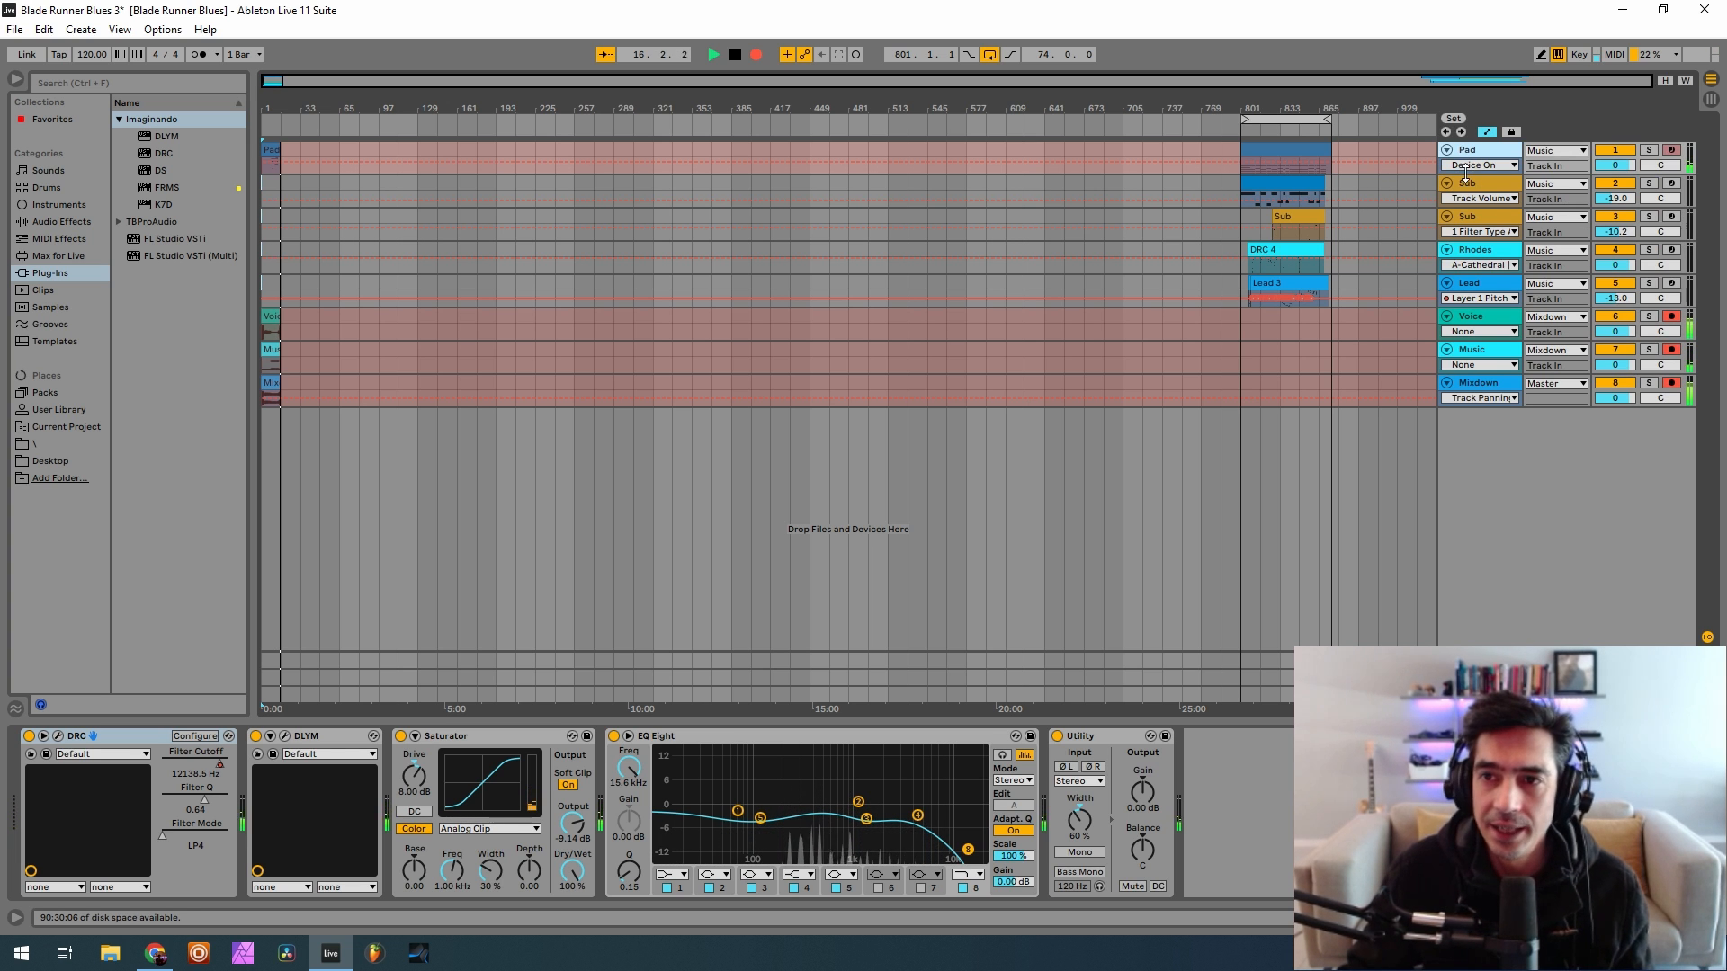
Expand the Pad track's mixer controls and turn its send A down to -inf
left_click_drag(1466, 174, 1468, 194)
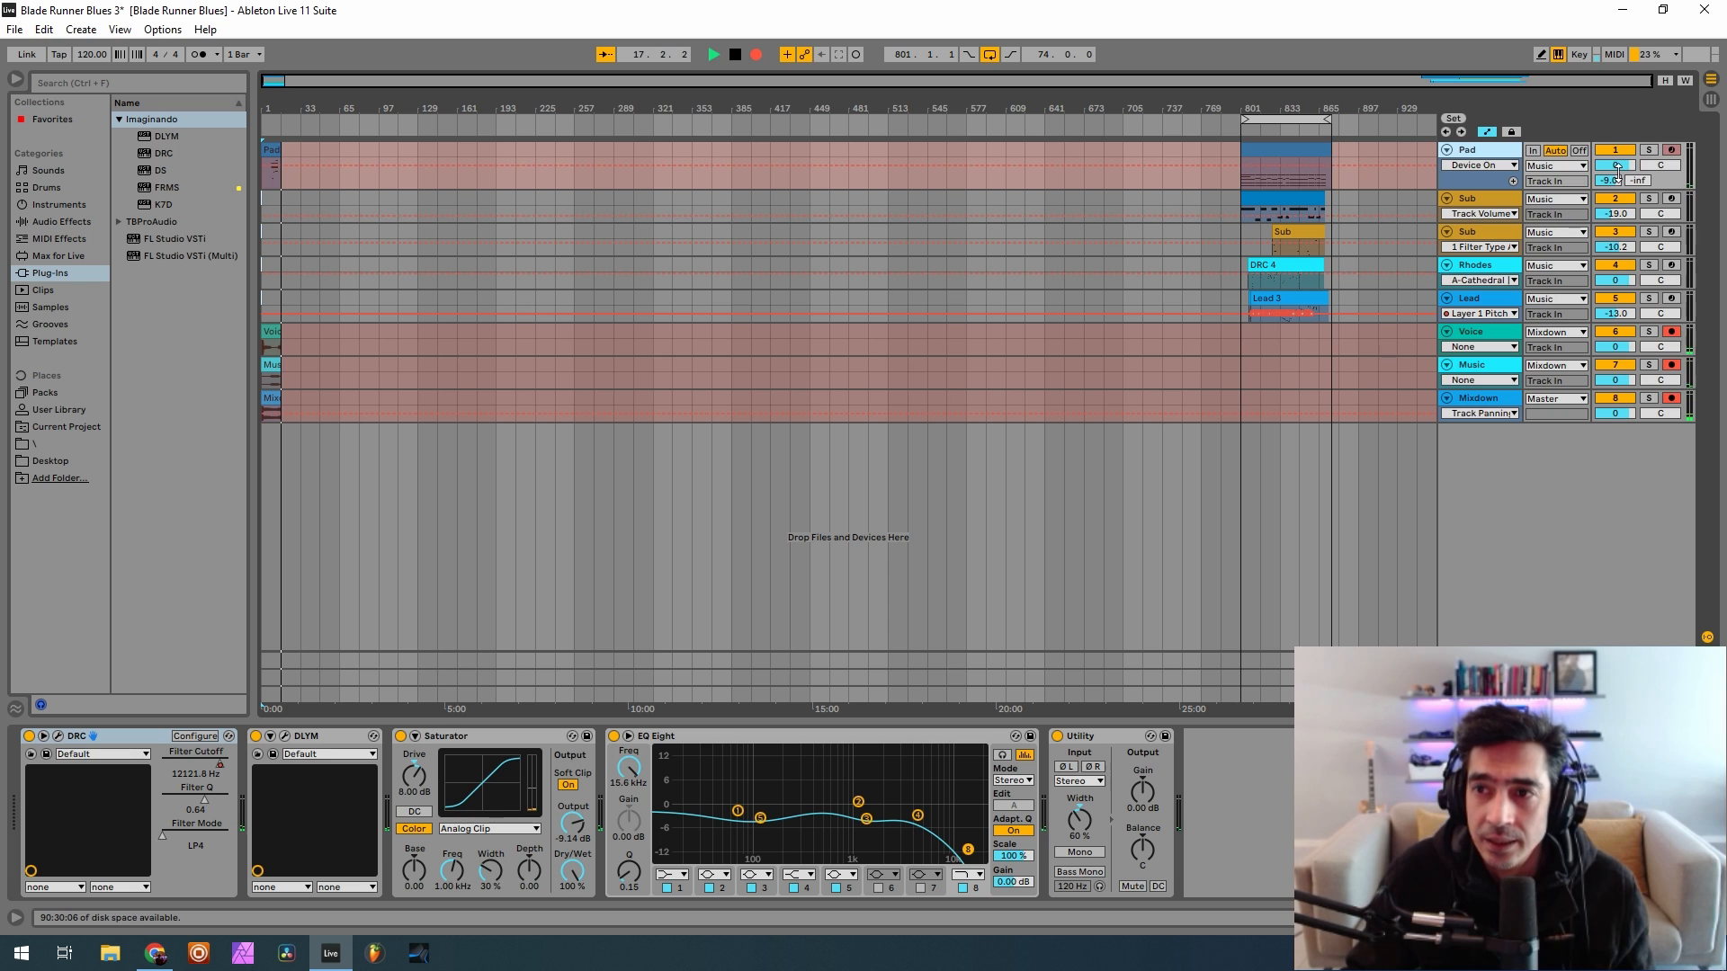
left_click(1475, 265)
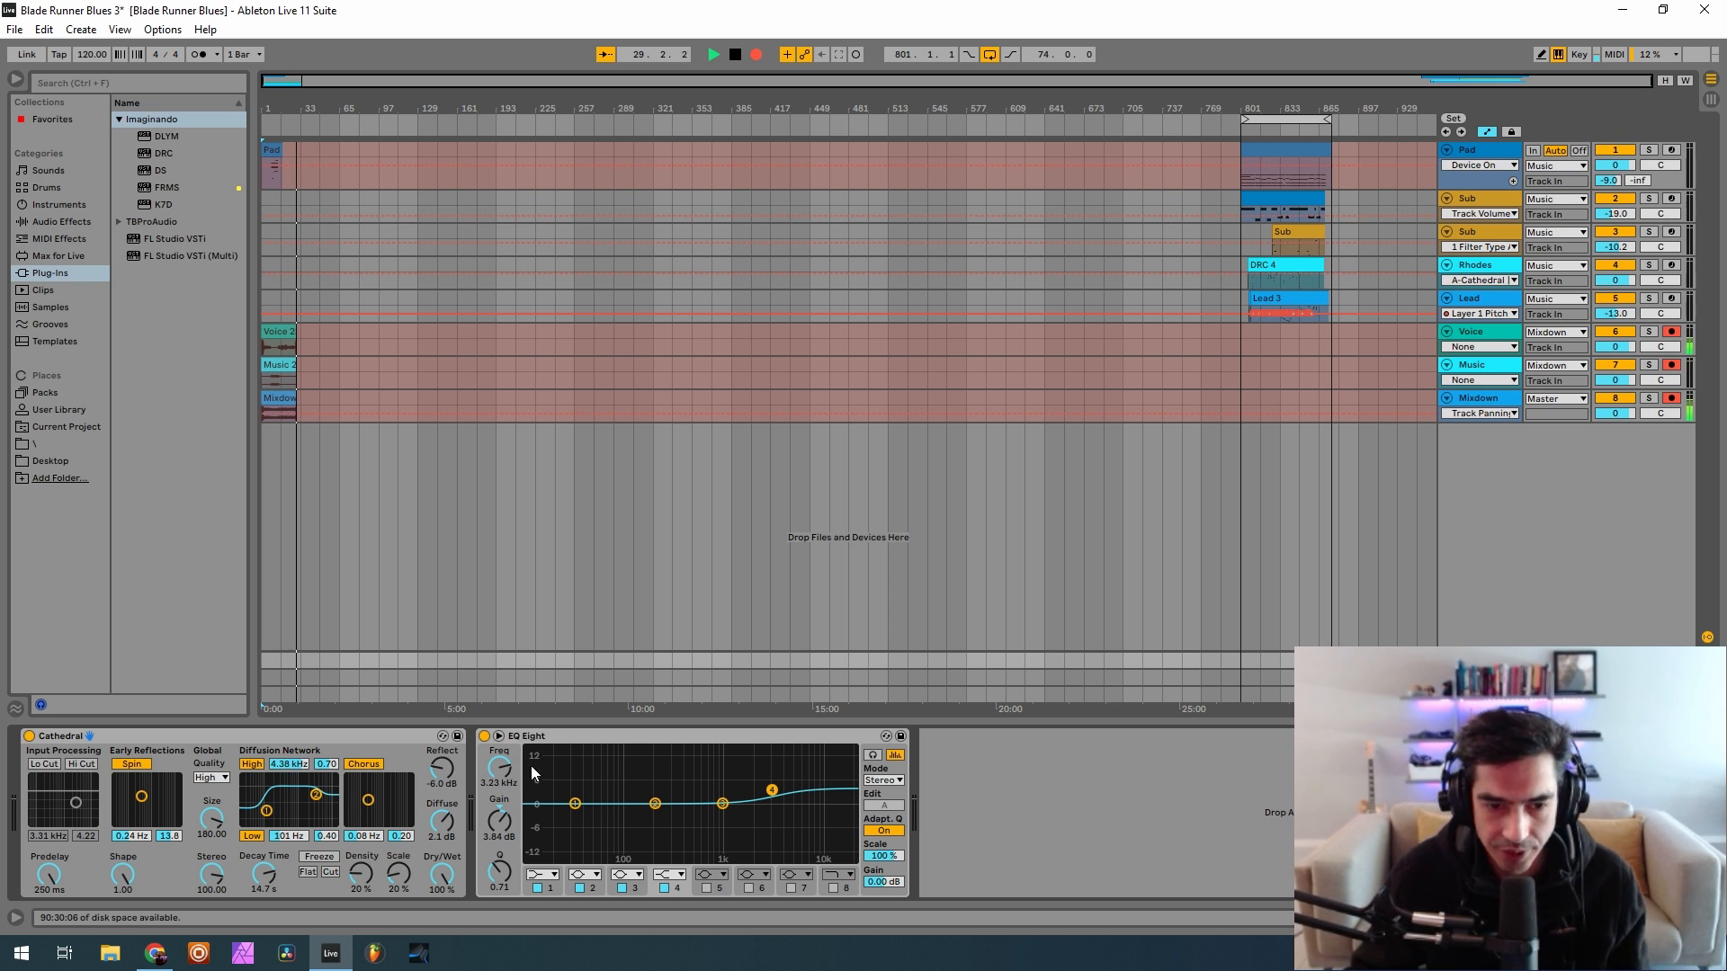
left_click(1470, 151)
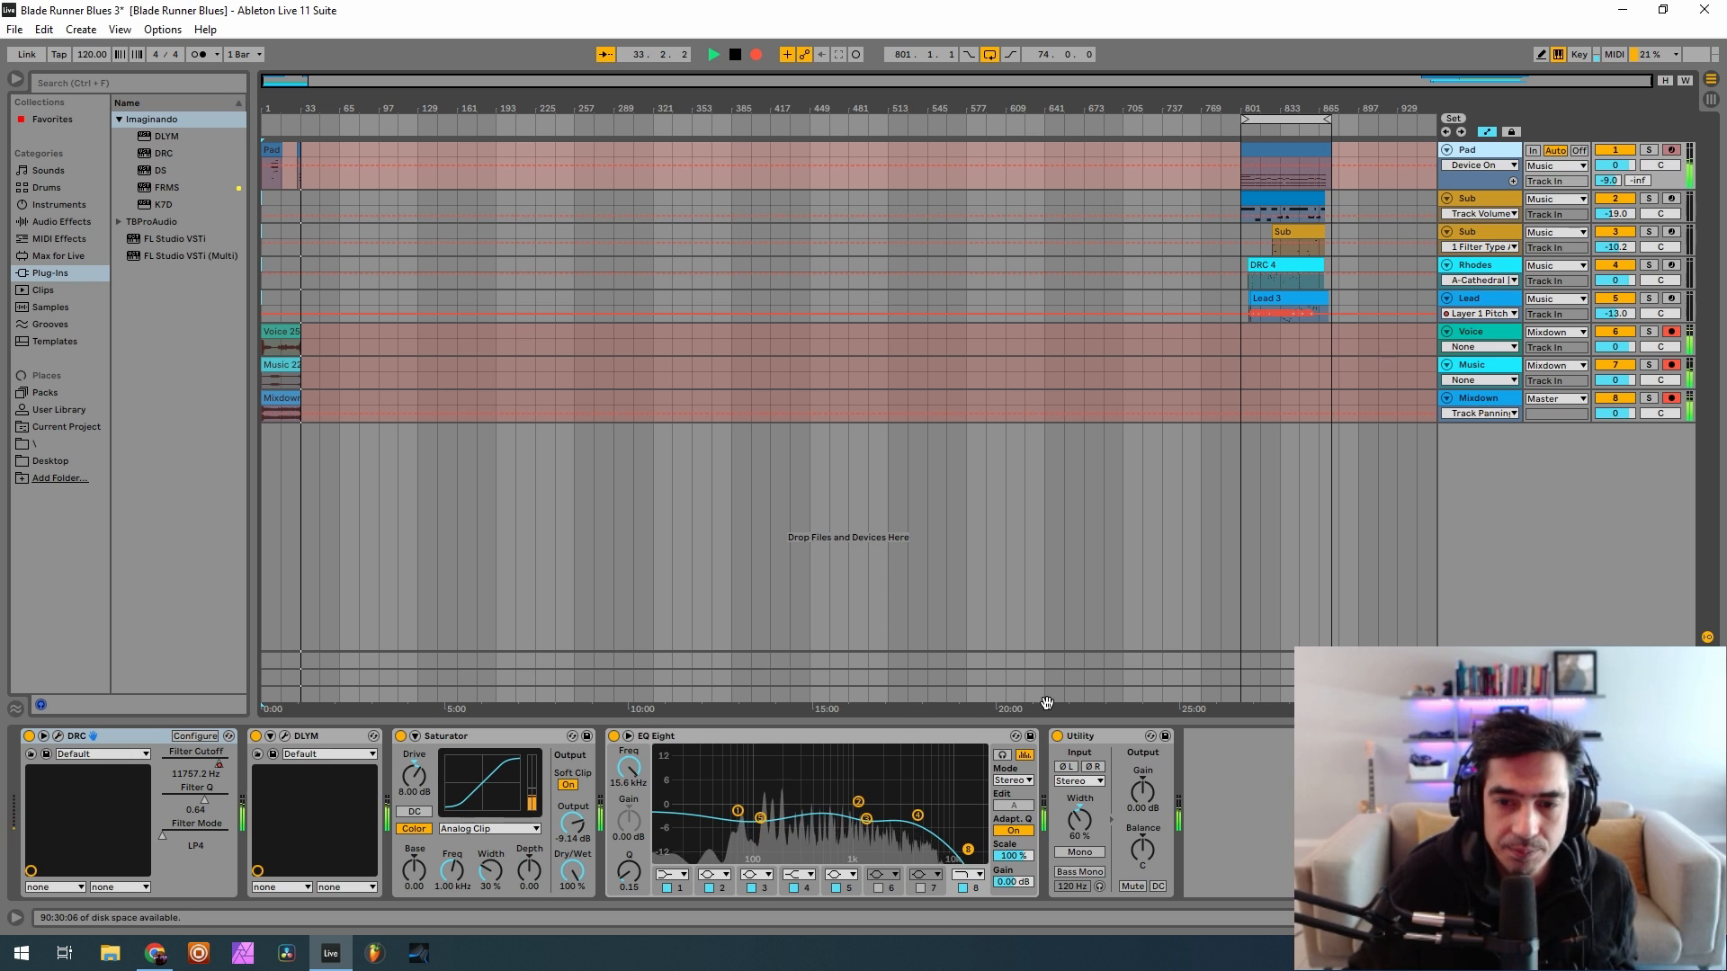
left_click(1608, 180)
Bypass the Utility, EQ Eight, Saturator and DLYM devices on the Pad track
left_click(1057, 736)
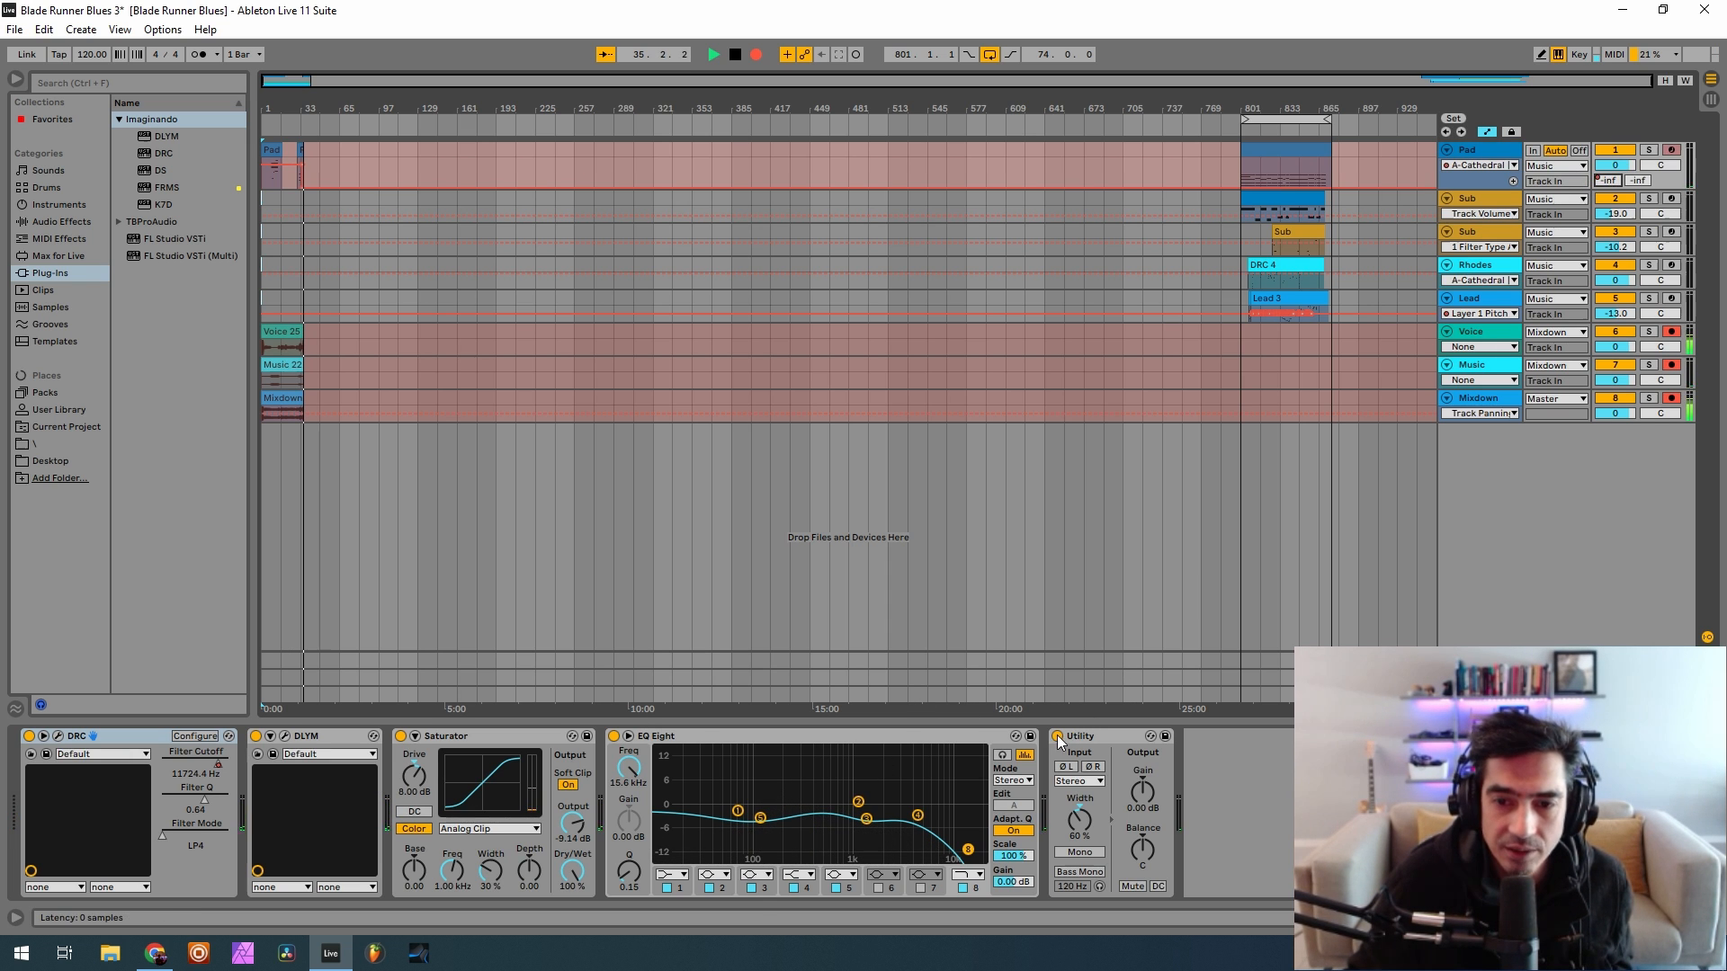
left_click(615, 736)
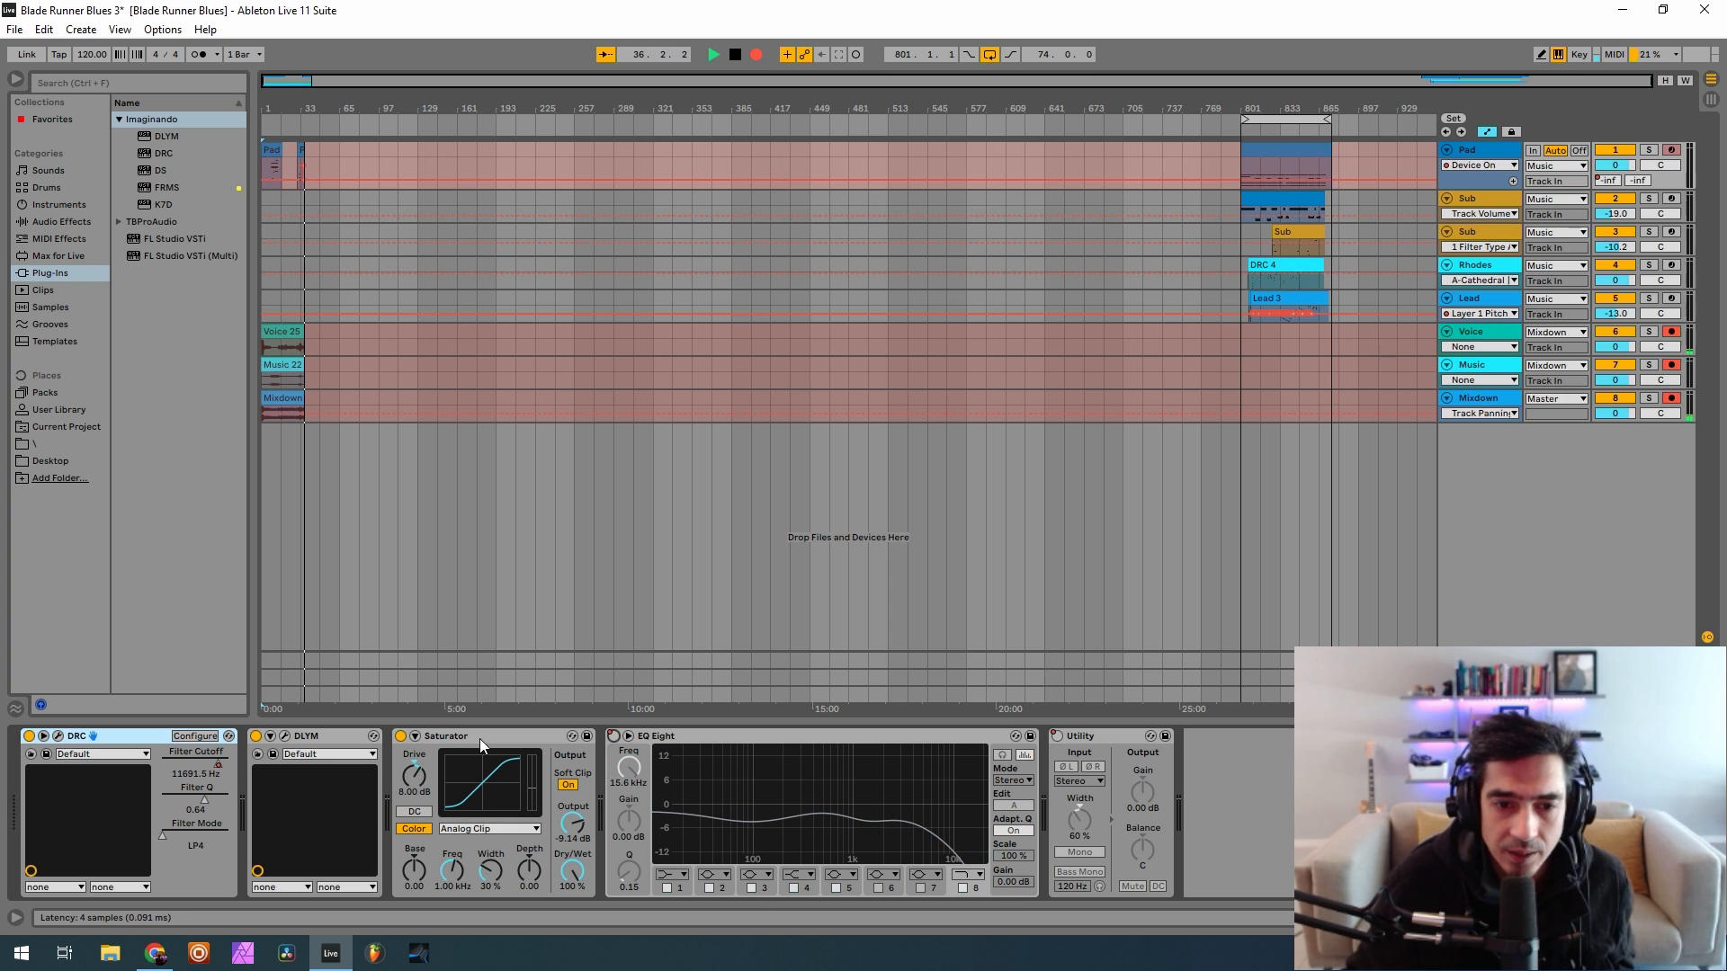
left_click(401, 735)
left_click(256, 736)
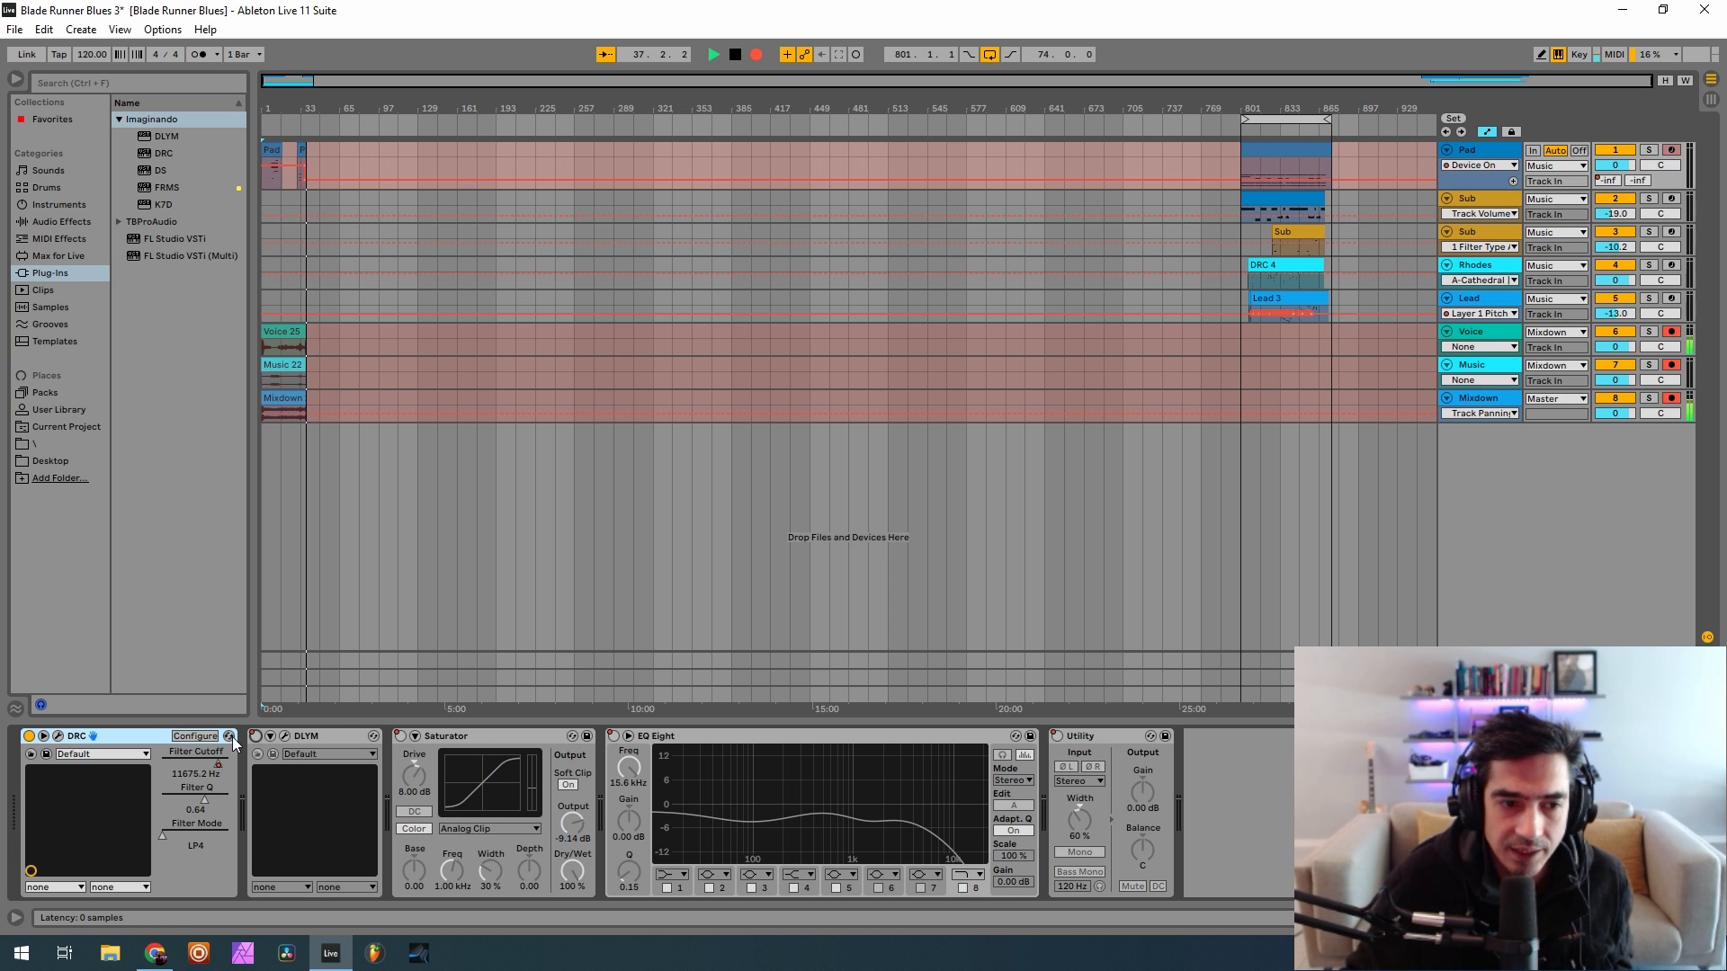
Show the Pad track's DRC synth interface and load the Default patch from the Factory bank
key("ctrl+alt+p")
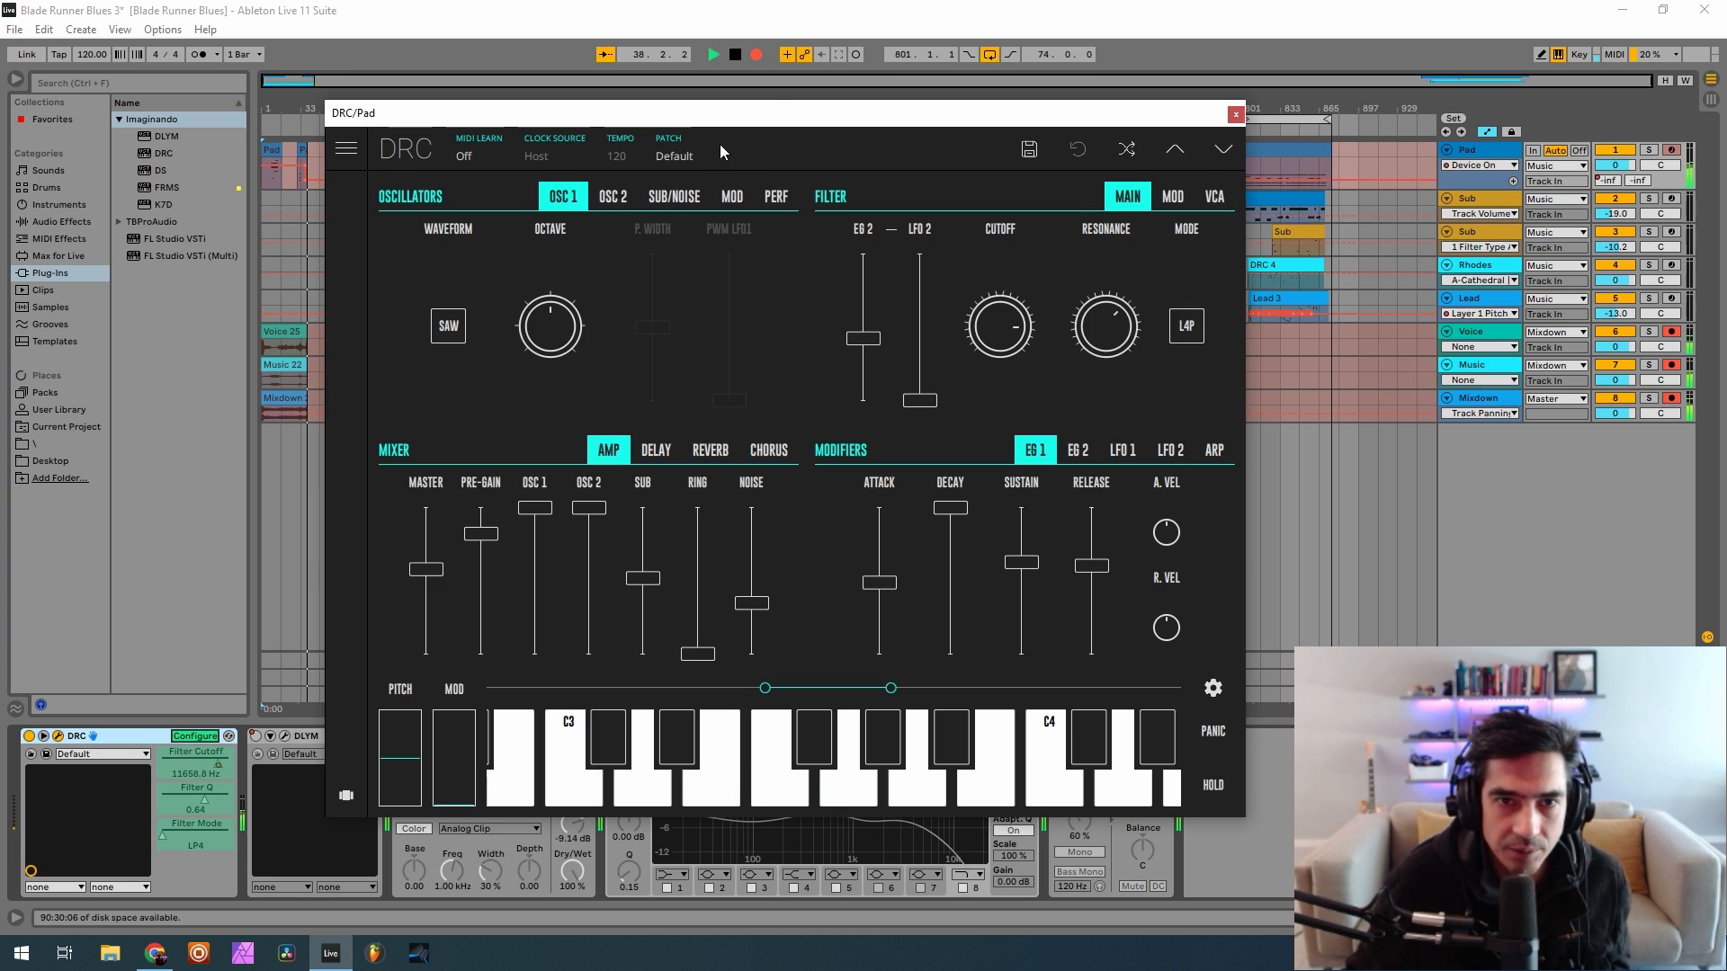
left_click(675, 155)
left_click(645, 284)
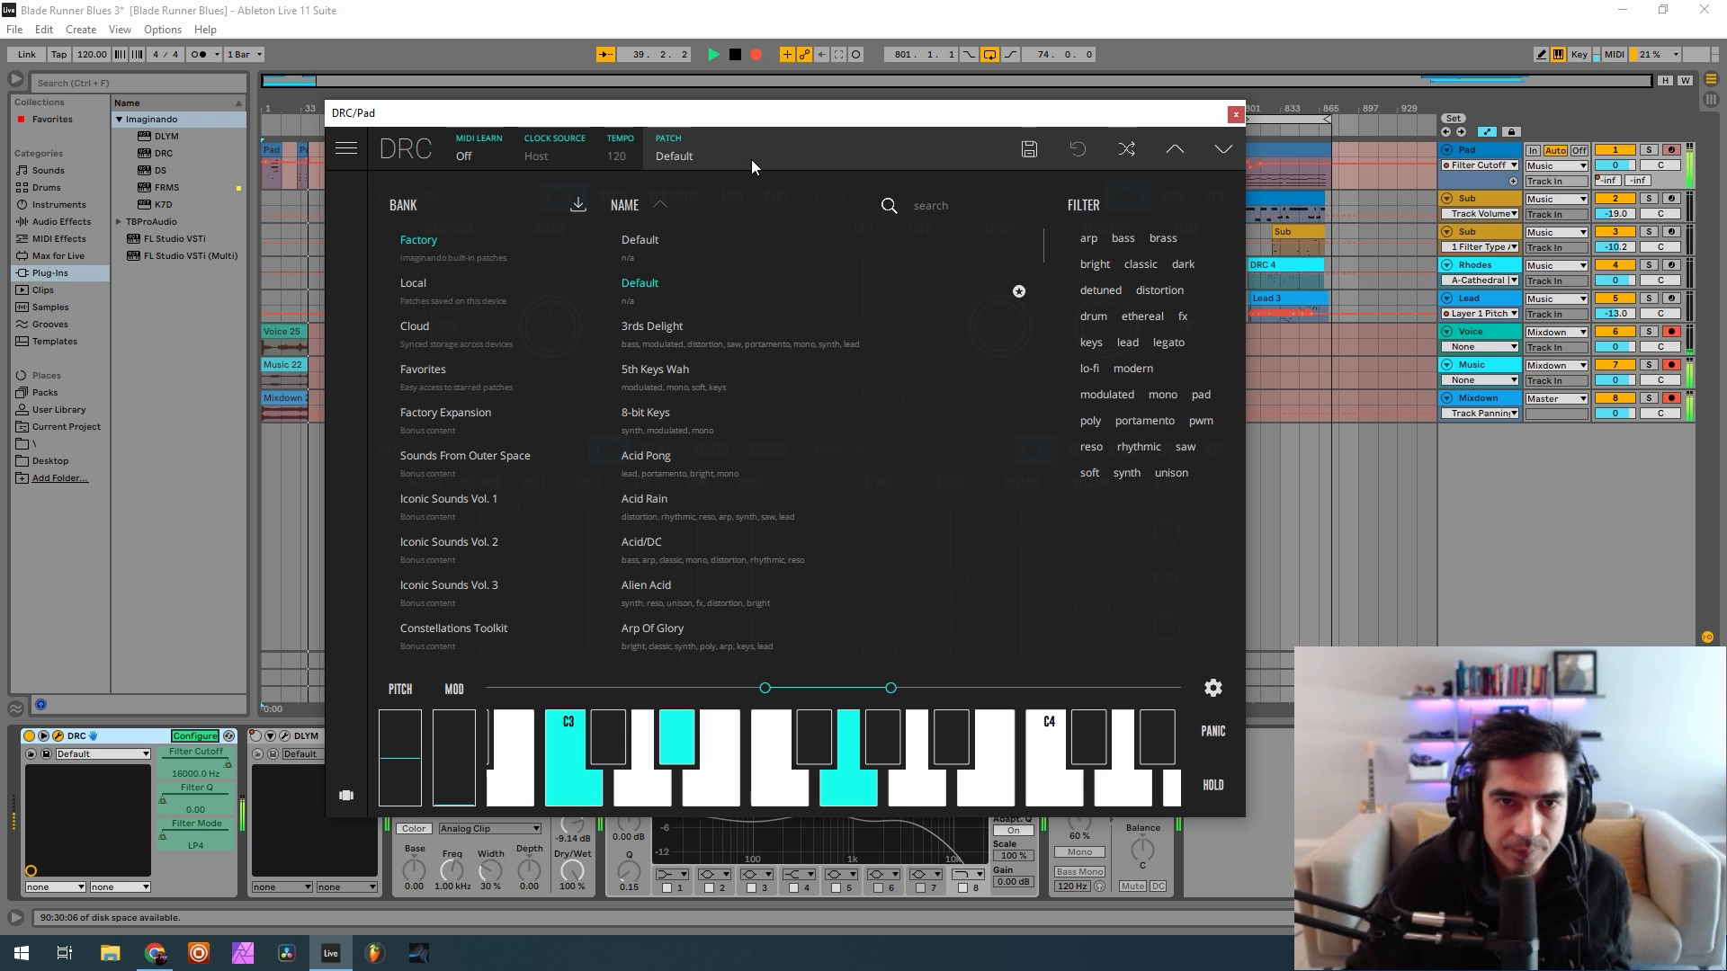
left_click_drag(758, 119, 758, 70)
left_click(754, 94)
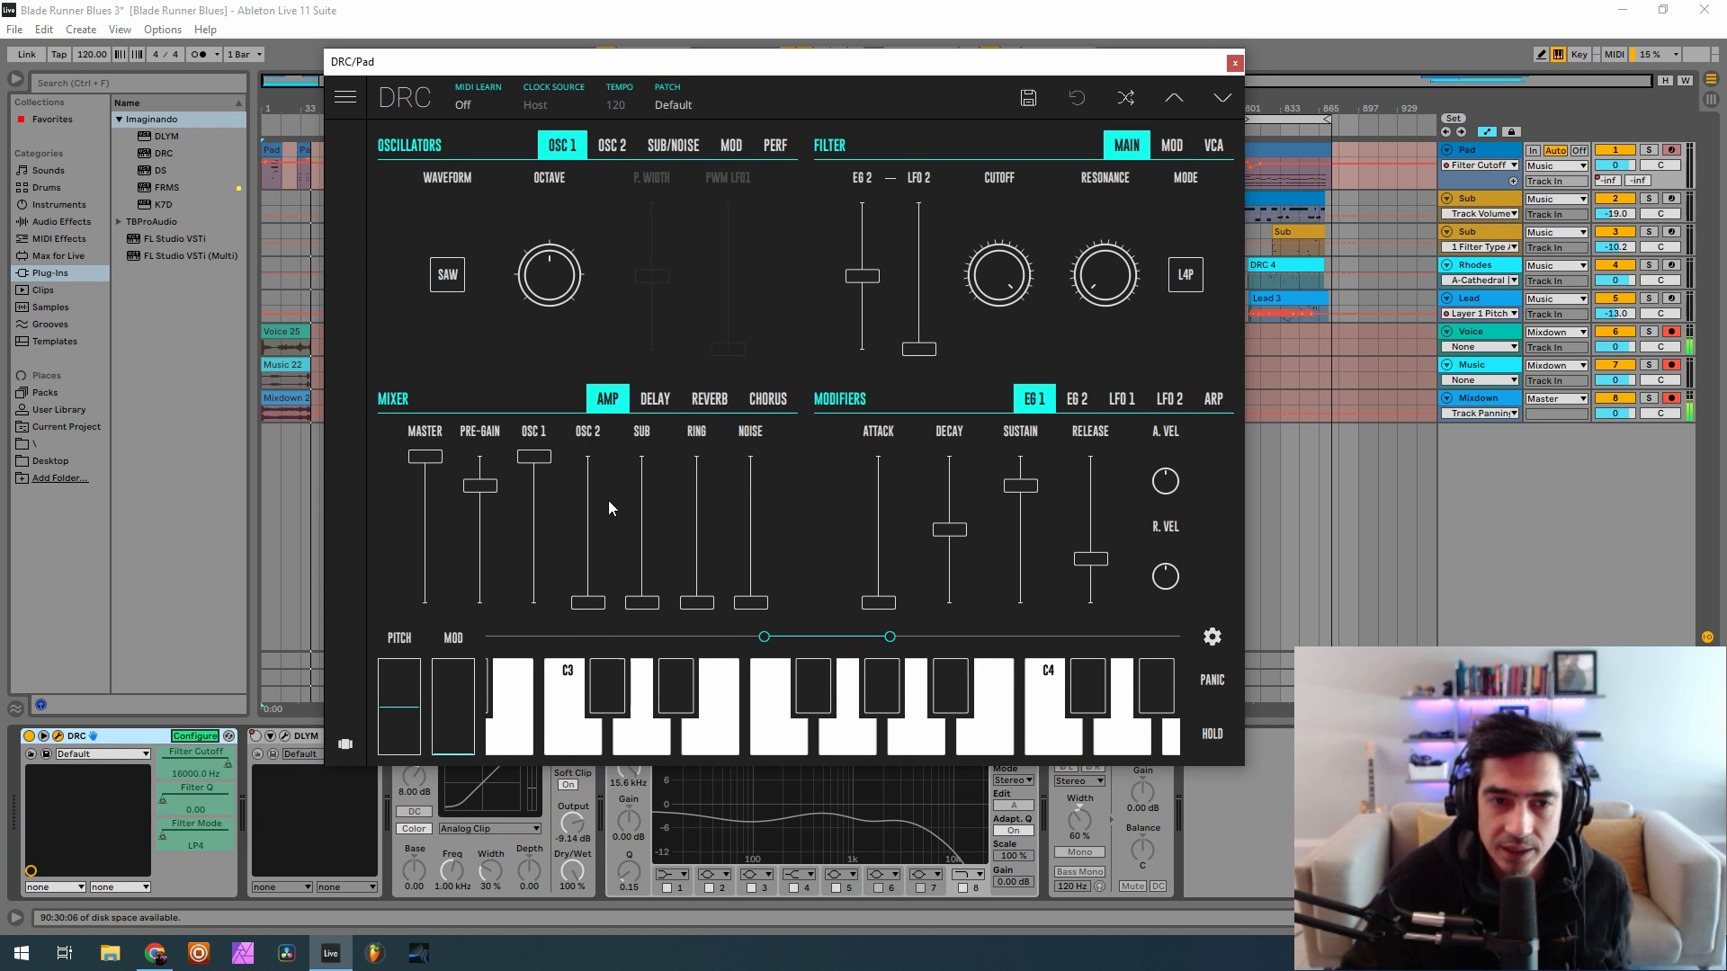
Raise oscillator 2 to full level (1.000), keep its octave at 0 and detune its fine pitch by 15 cents
left_click_drag(595, 513, 626, 190)
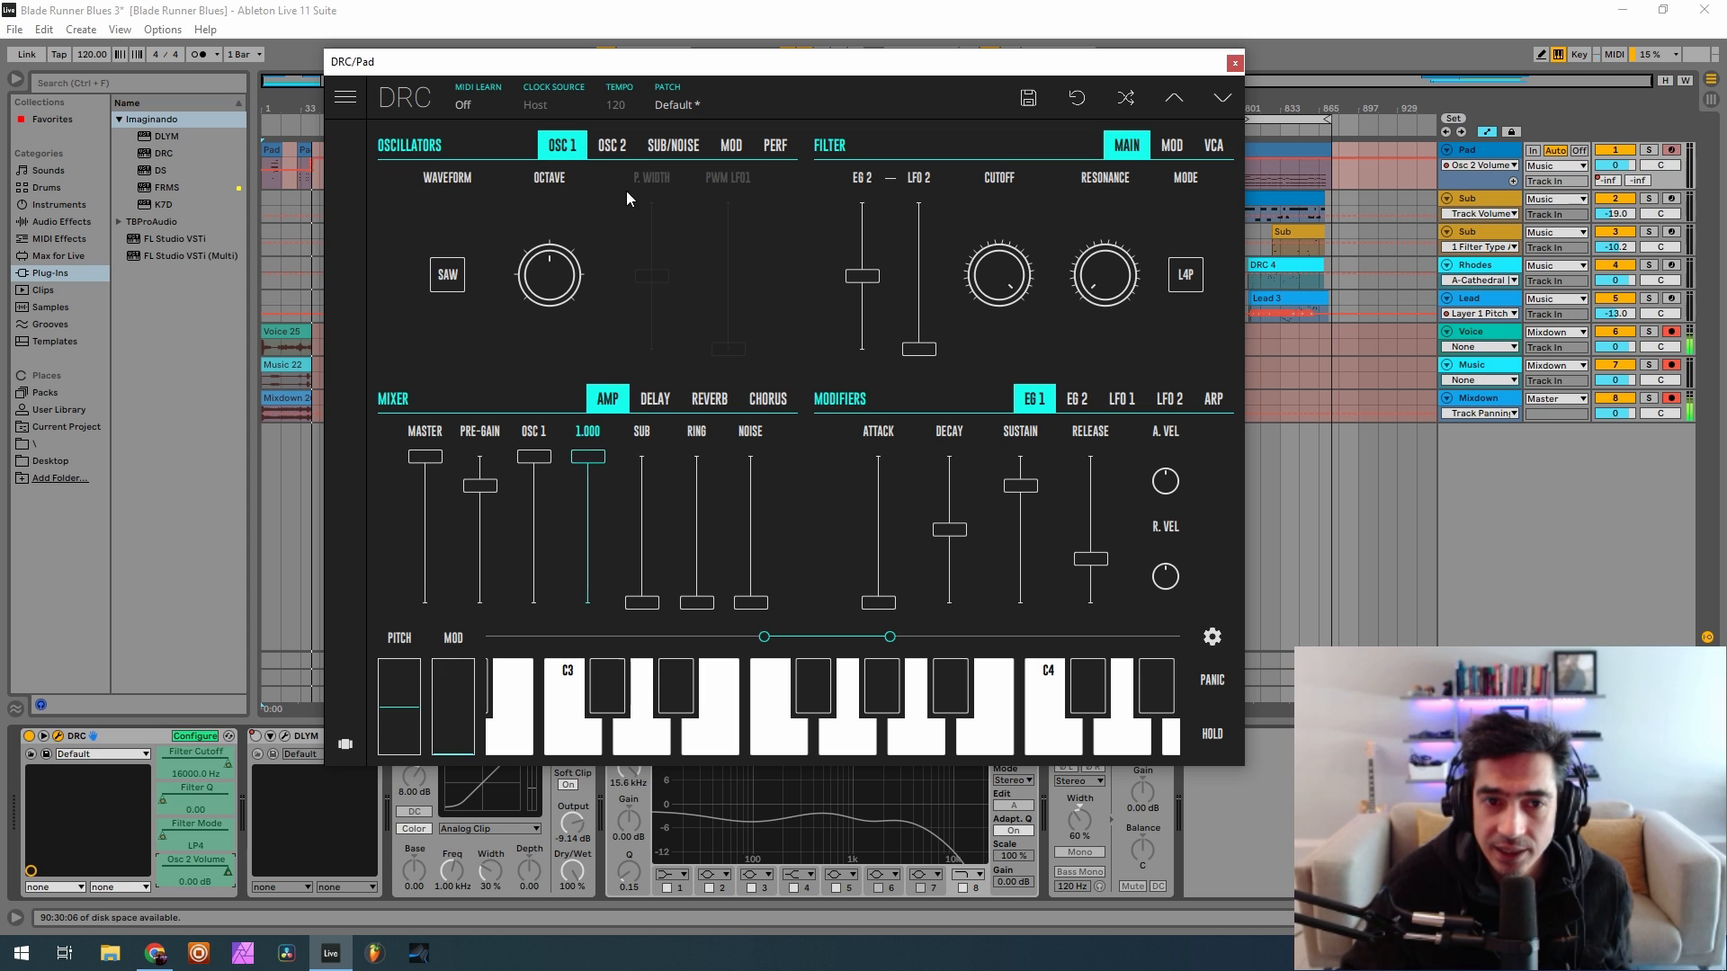
left_click(613, 146)
left_click_drag(507, 289, 525, 370)
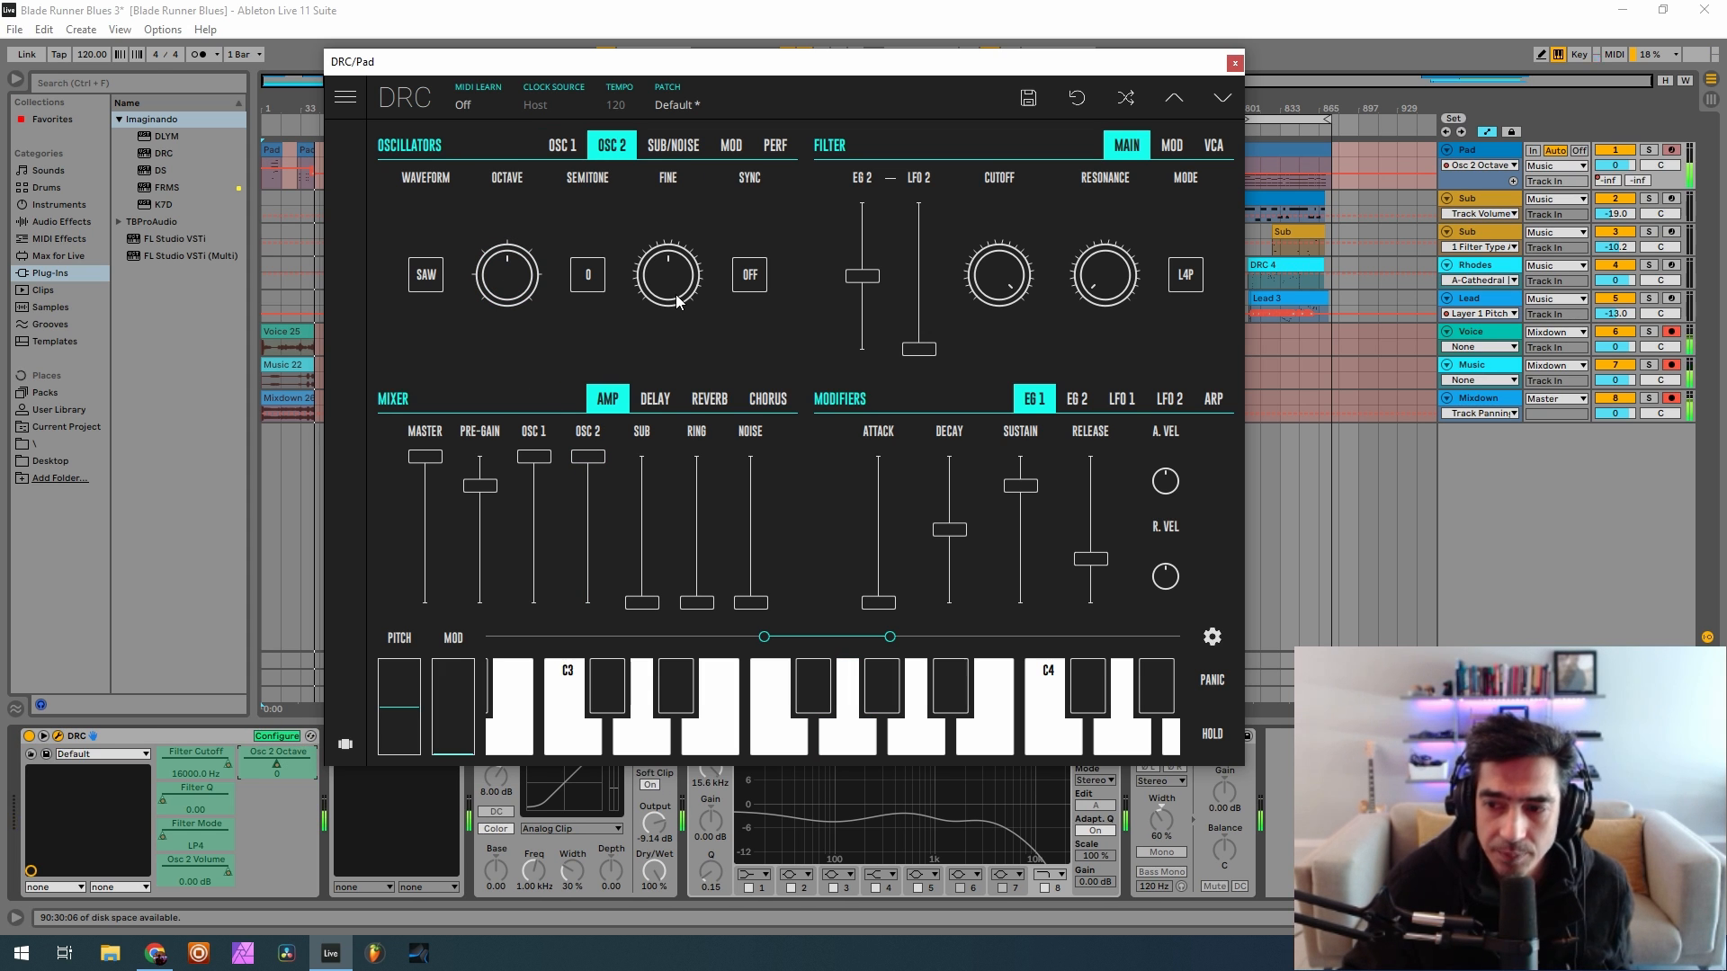
left_click_drag(679, 300, 757, 260)
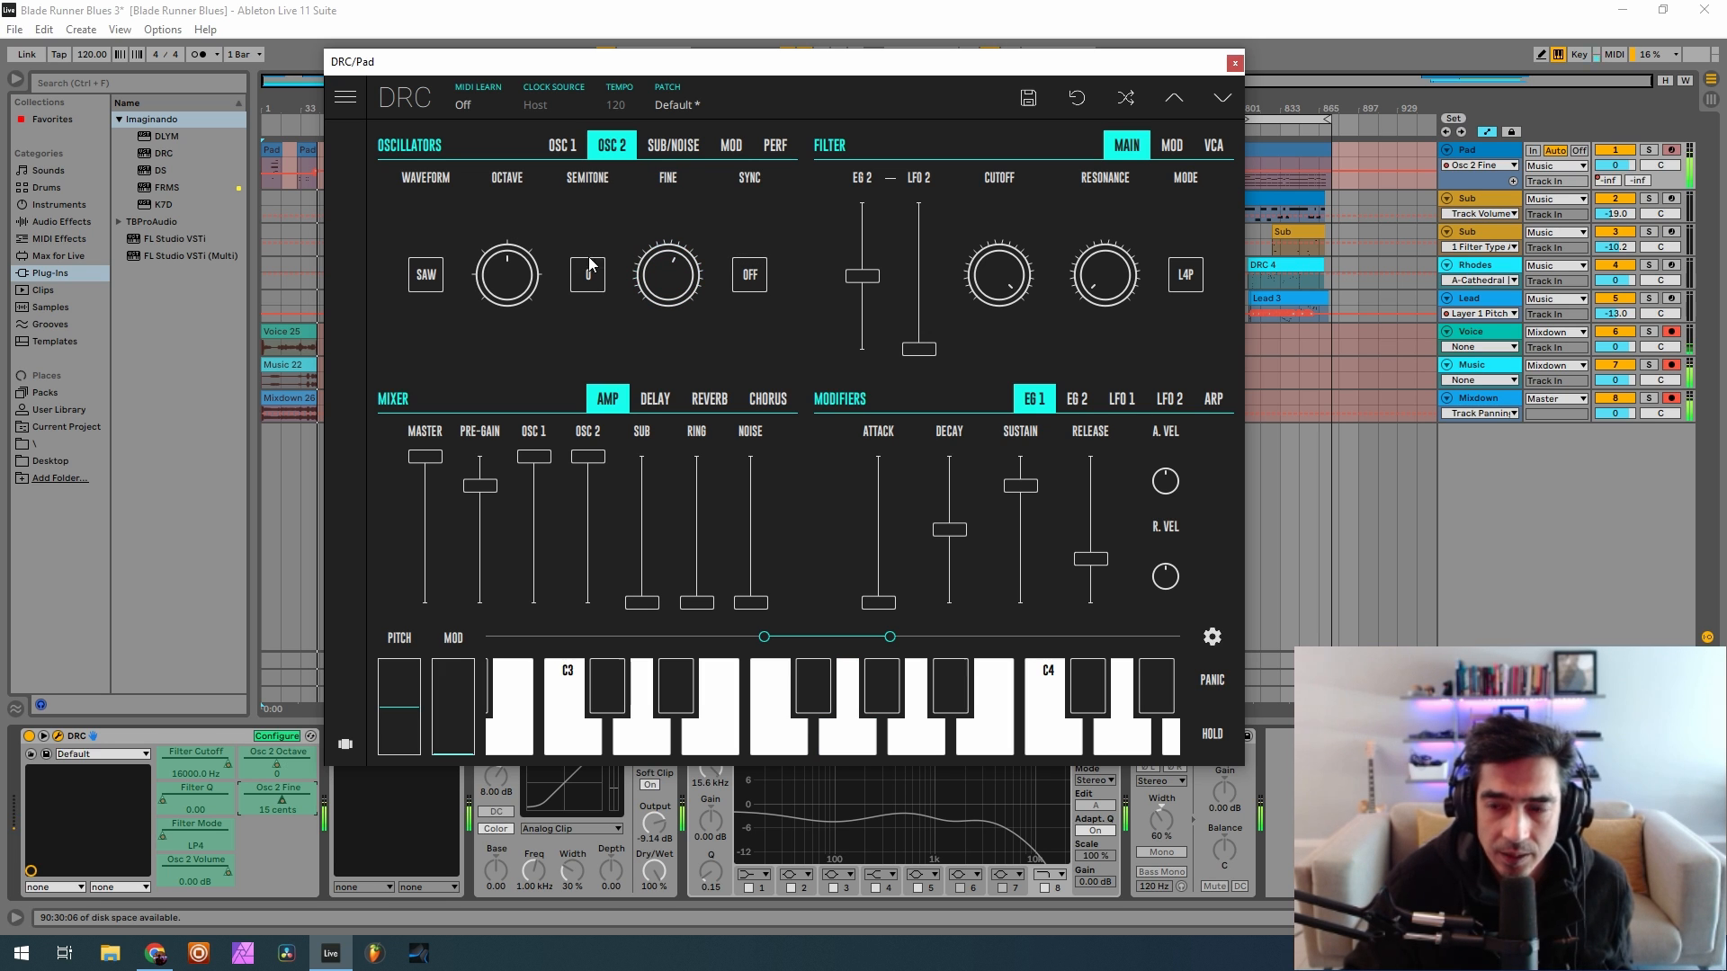
Set the sub oscillator to octave -1 at -11.41 dB, and balance the mixer with master at about -9.5 dB and pre-gain at 82.10%
left_click(670, 146)
left_click(469, 286)
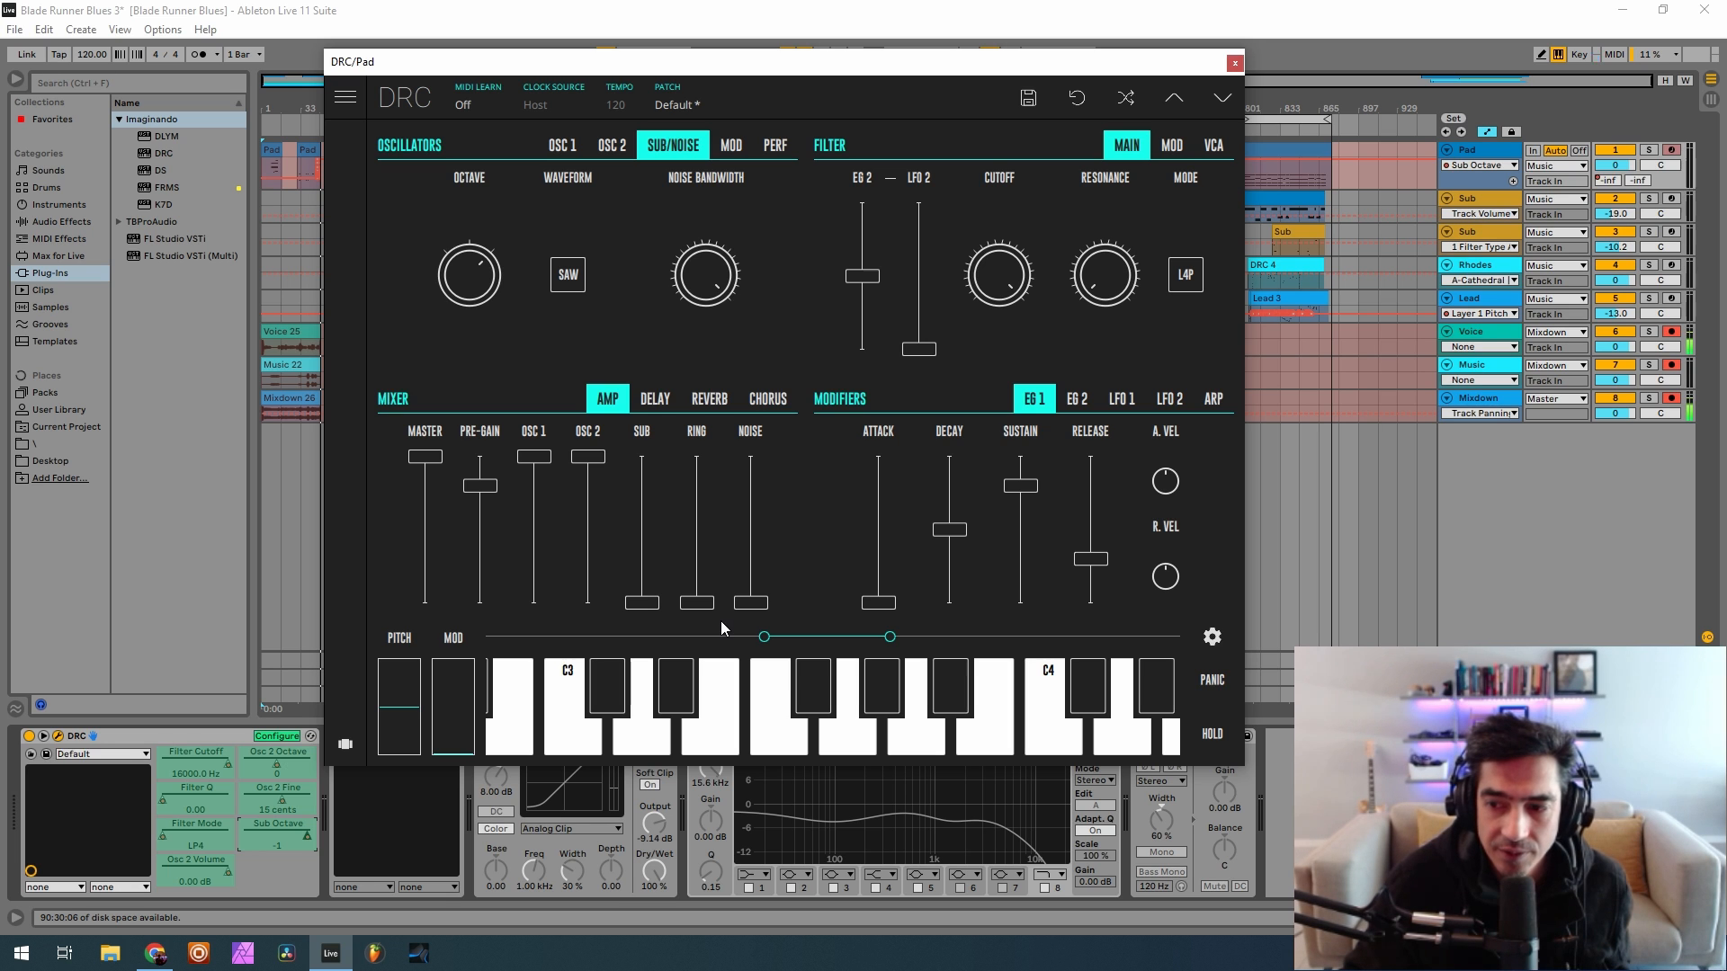
left_click_drag(635, 545, 700, 527)
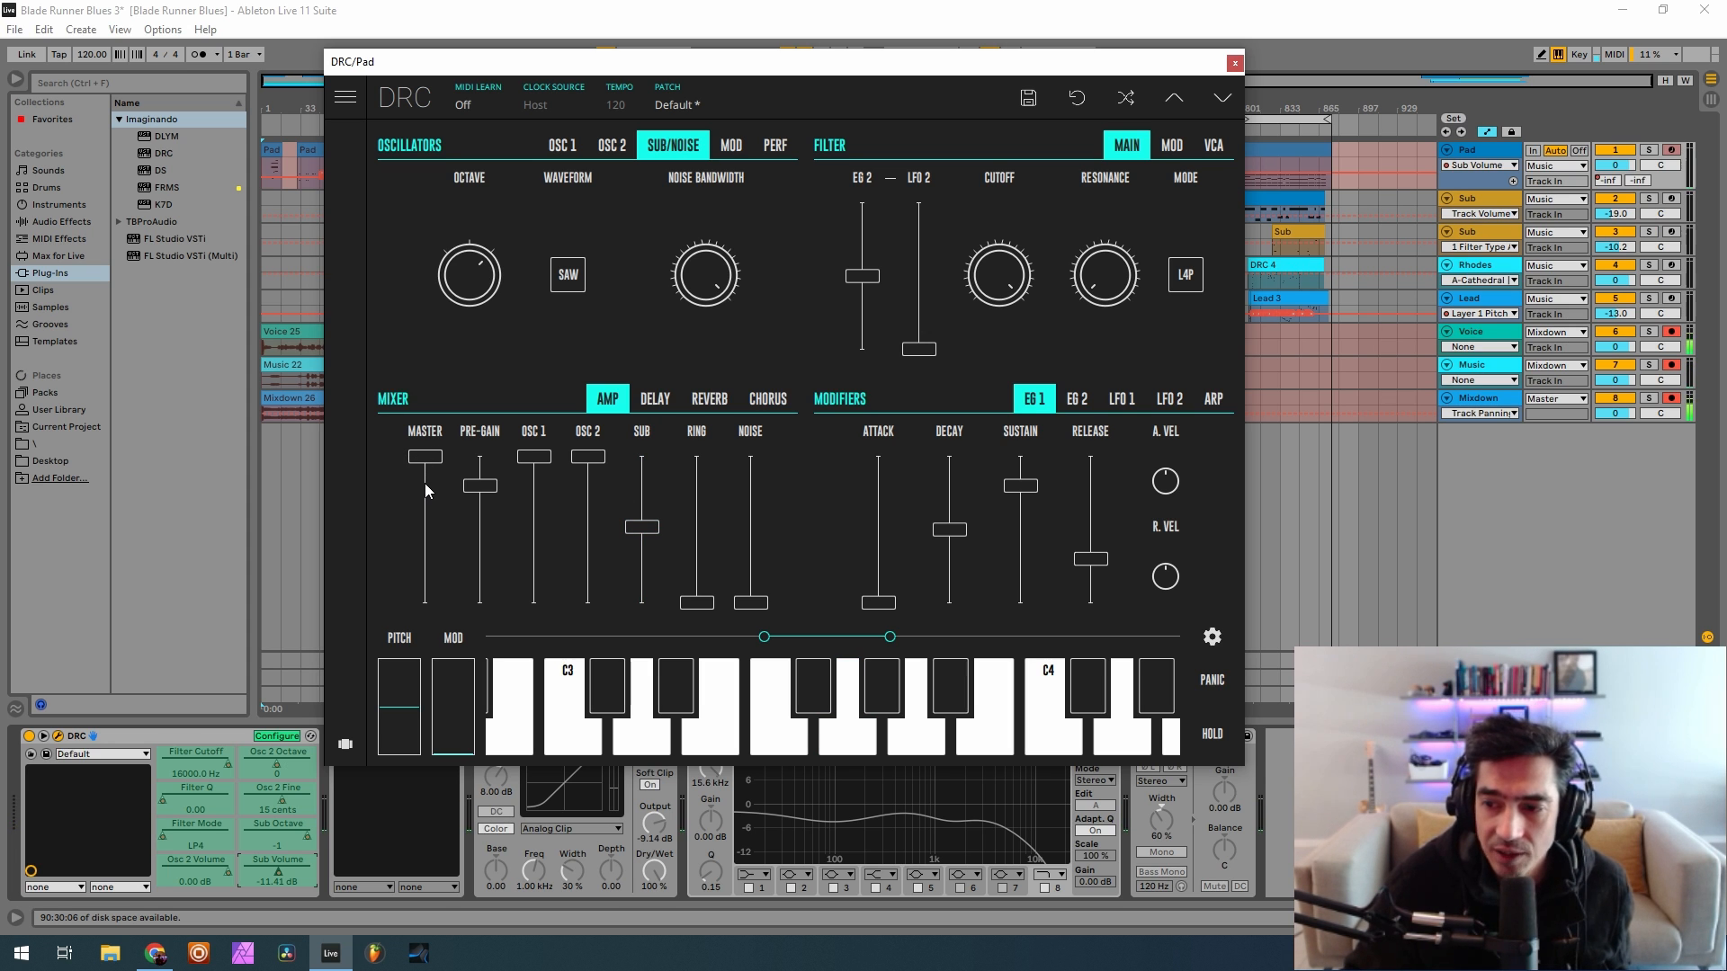
left_click_drag(420, 511, 485, 488)
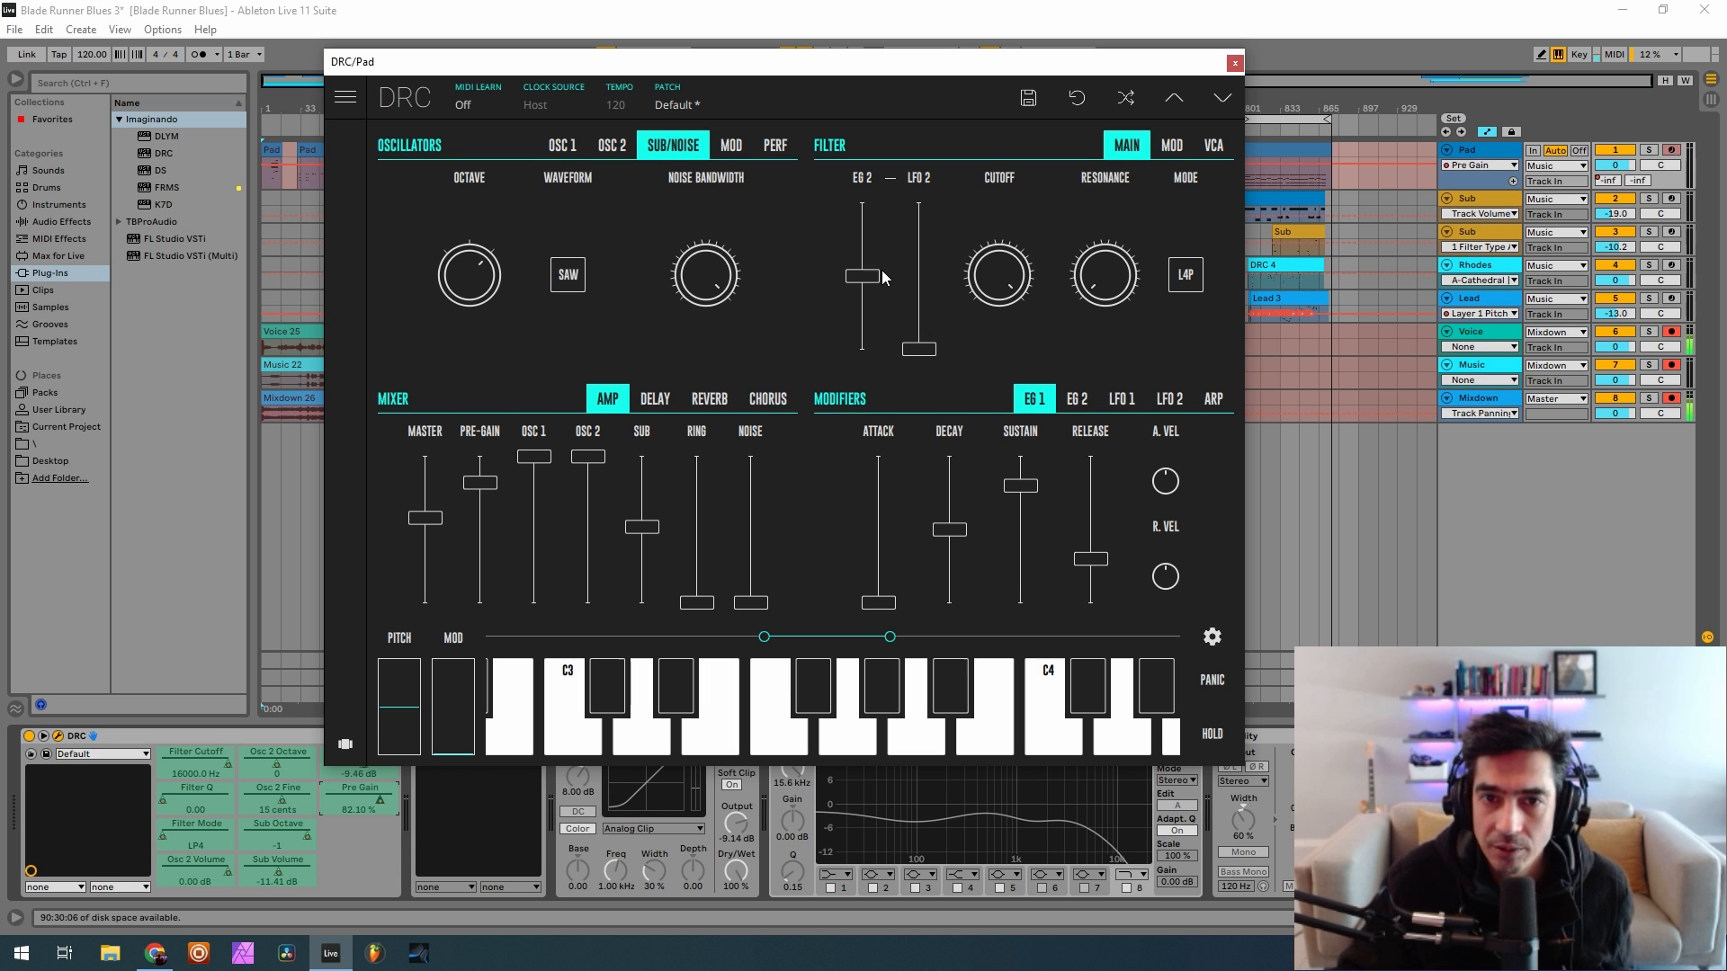
Set the filter's EG 2 modulation to 0.420, its cutoff to 12390.4 Hz and its resonance to 0.64
left_click_drag(867, 286, 863, 296)
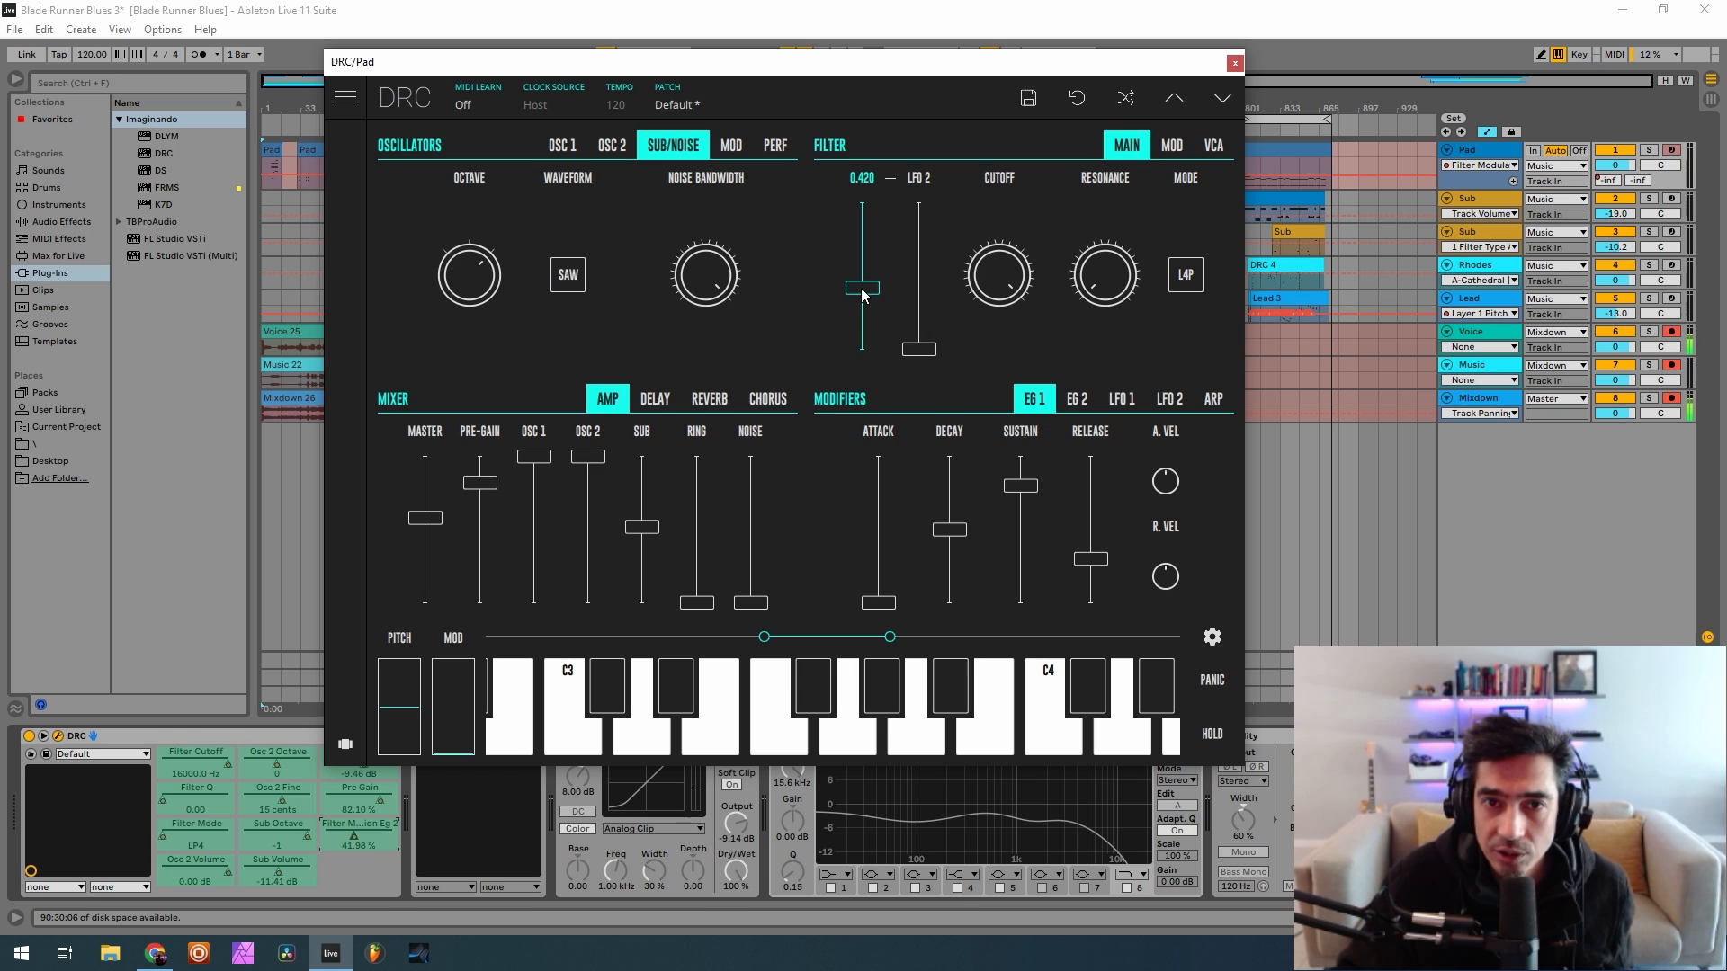
left_click(1072, 402)
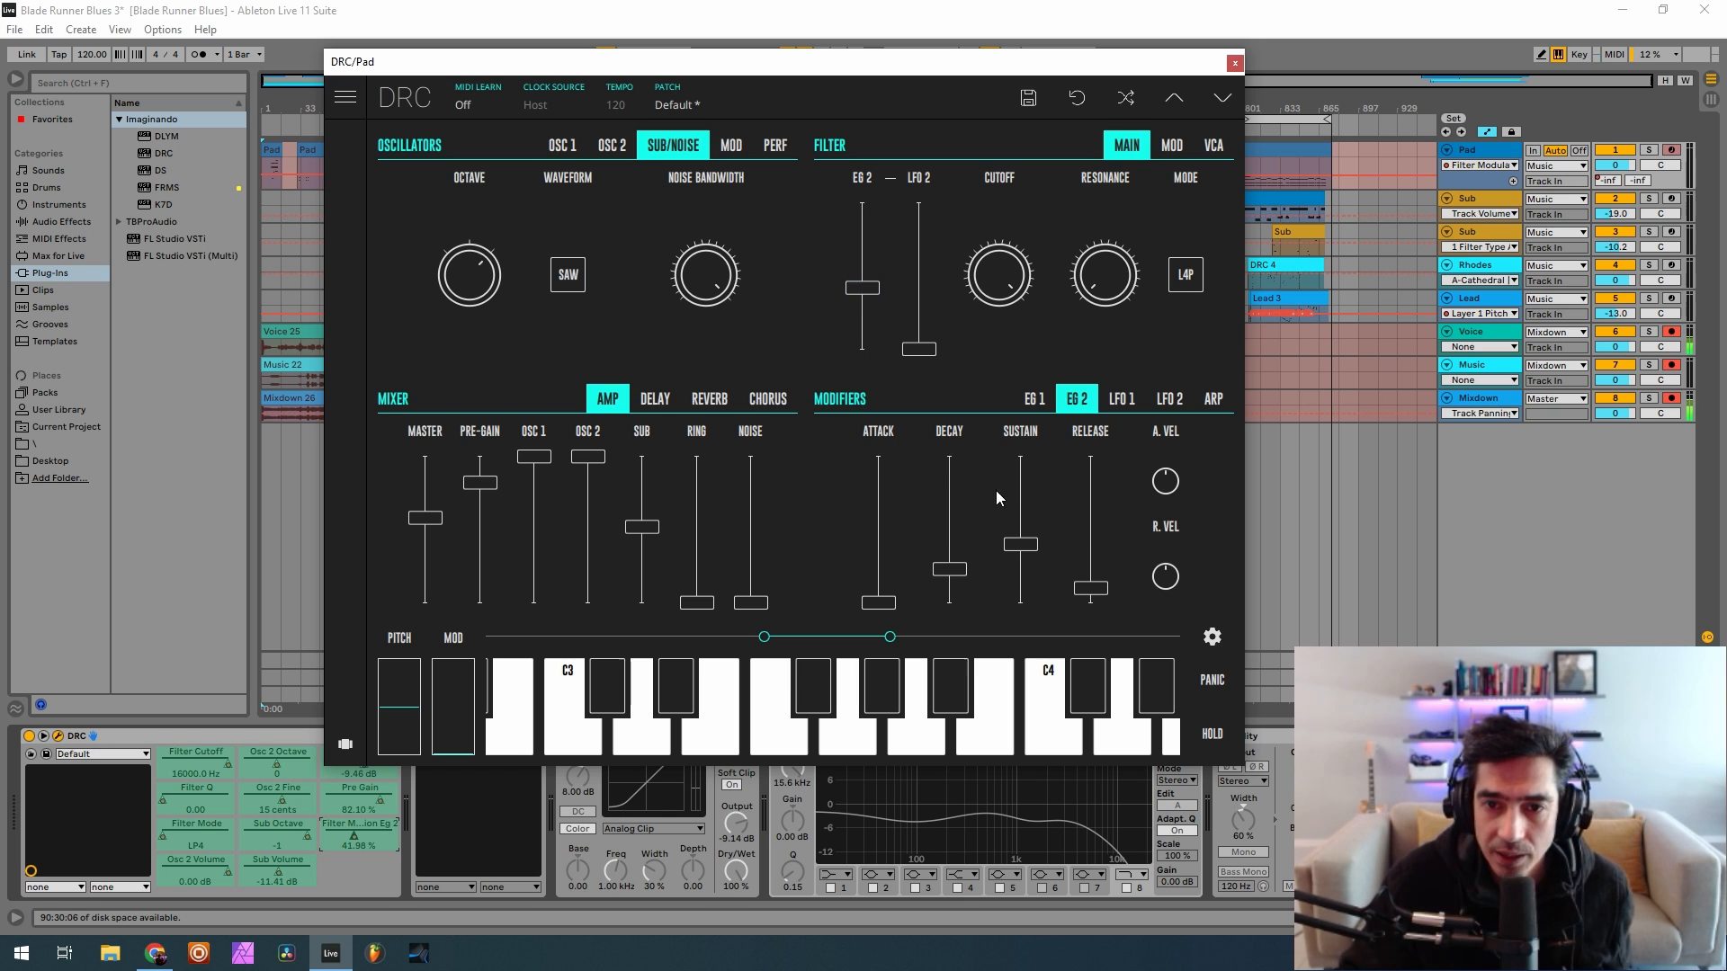
left_click(1034, 400)
mouse_move(856, 187)
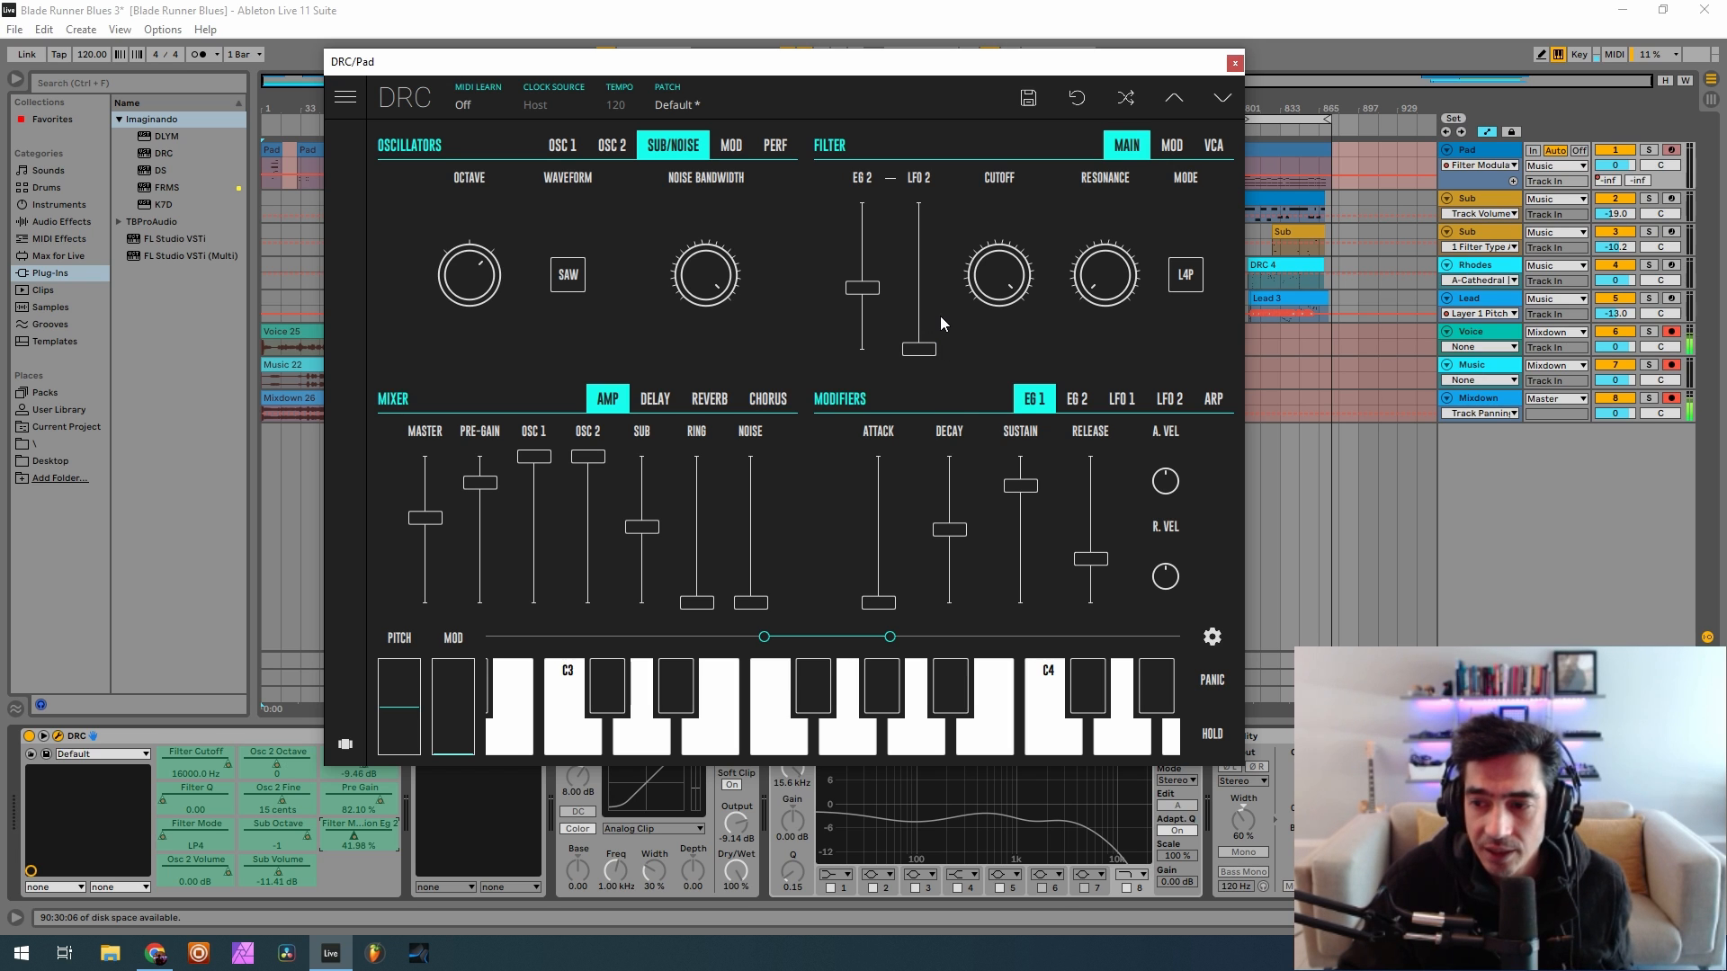
left_click_drag(996, 291, 996, 337)
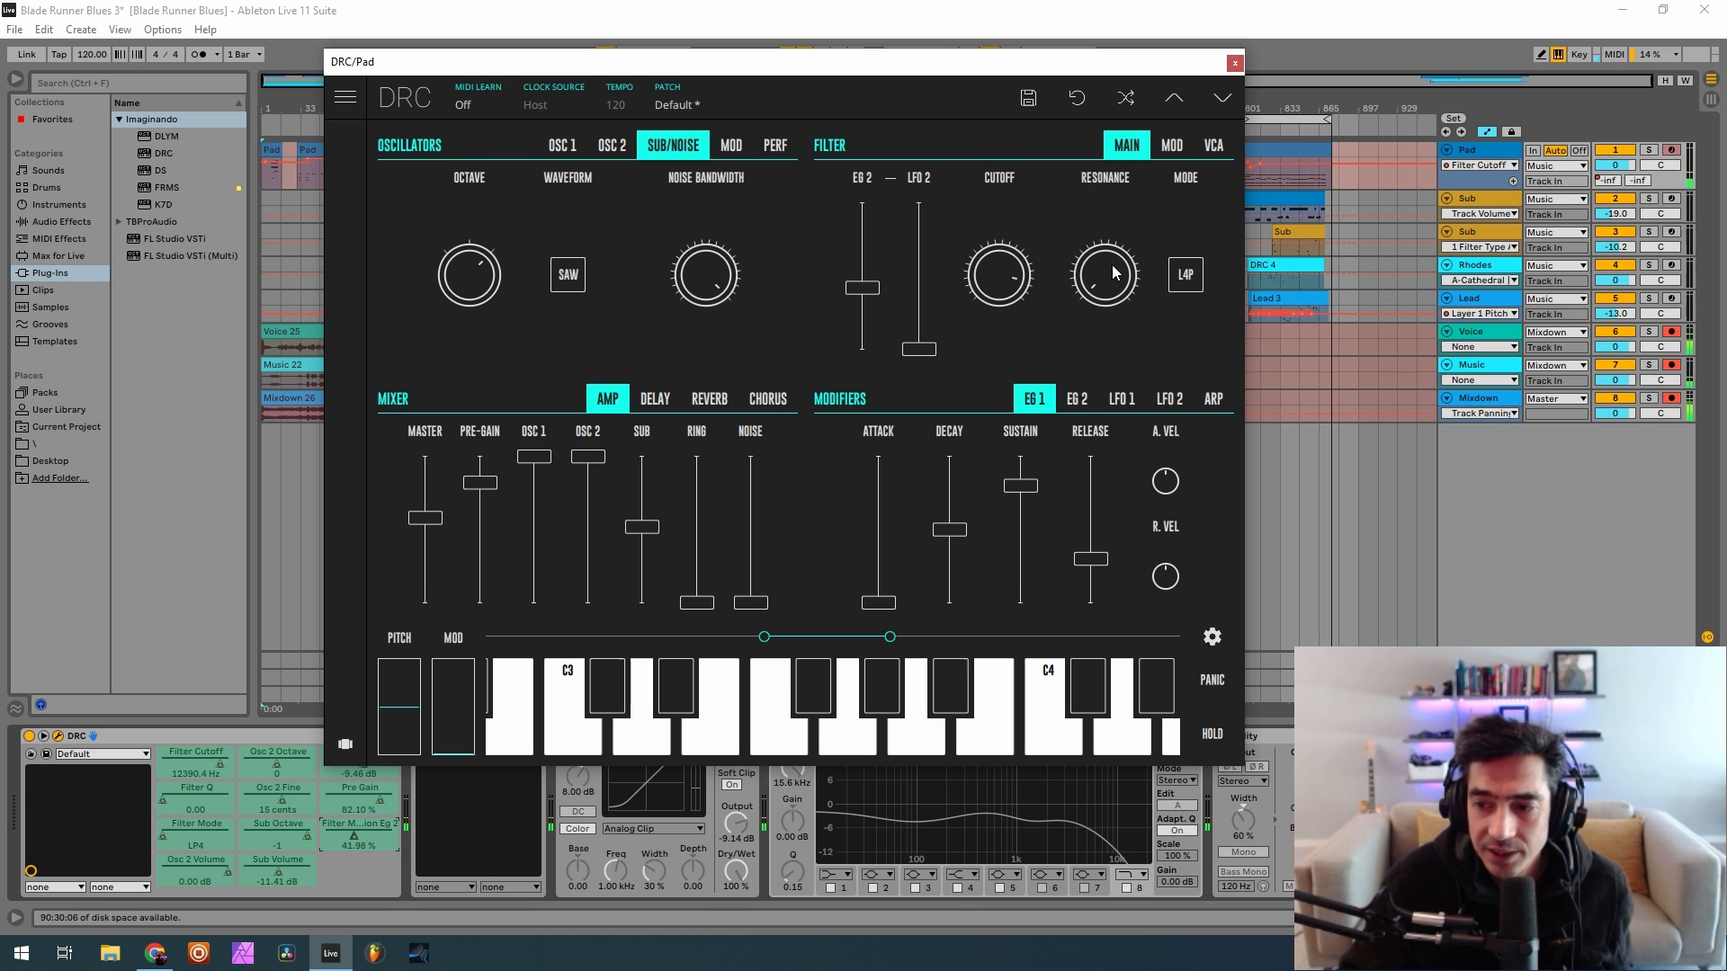
left_click_drag(1112, 265, 1090, 223)
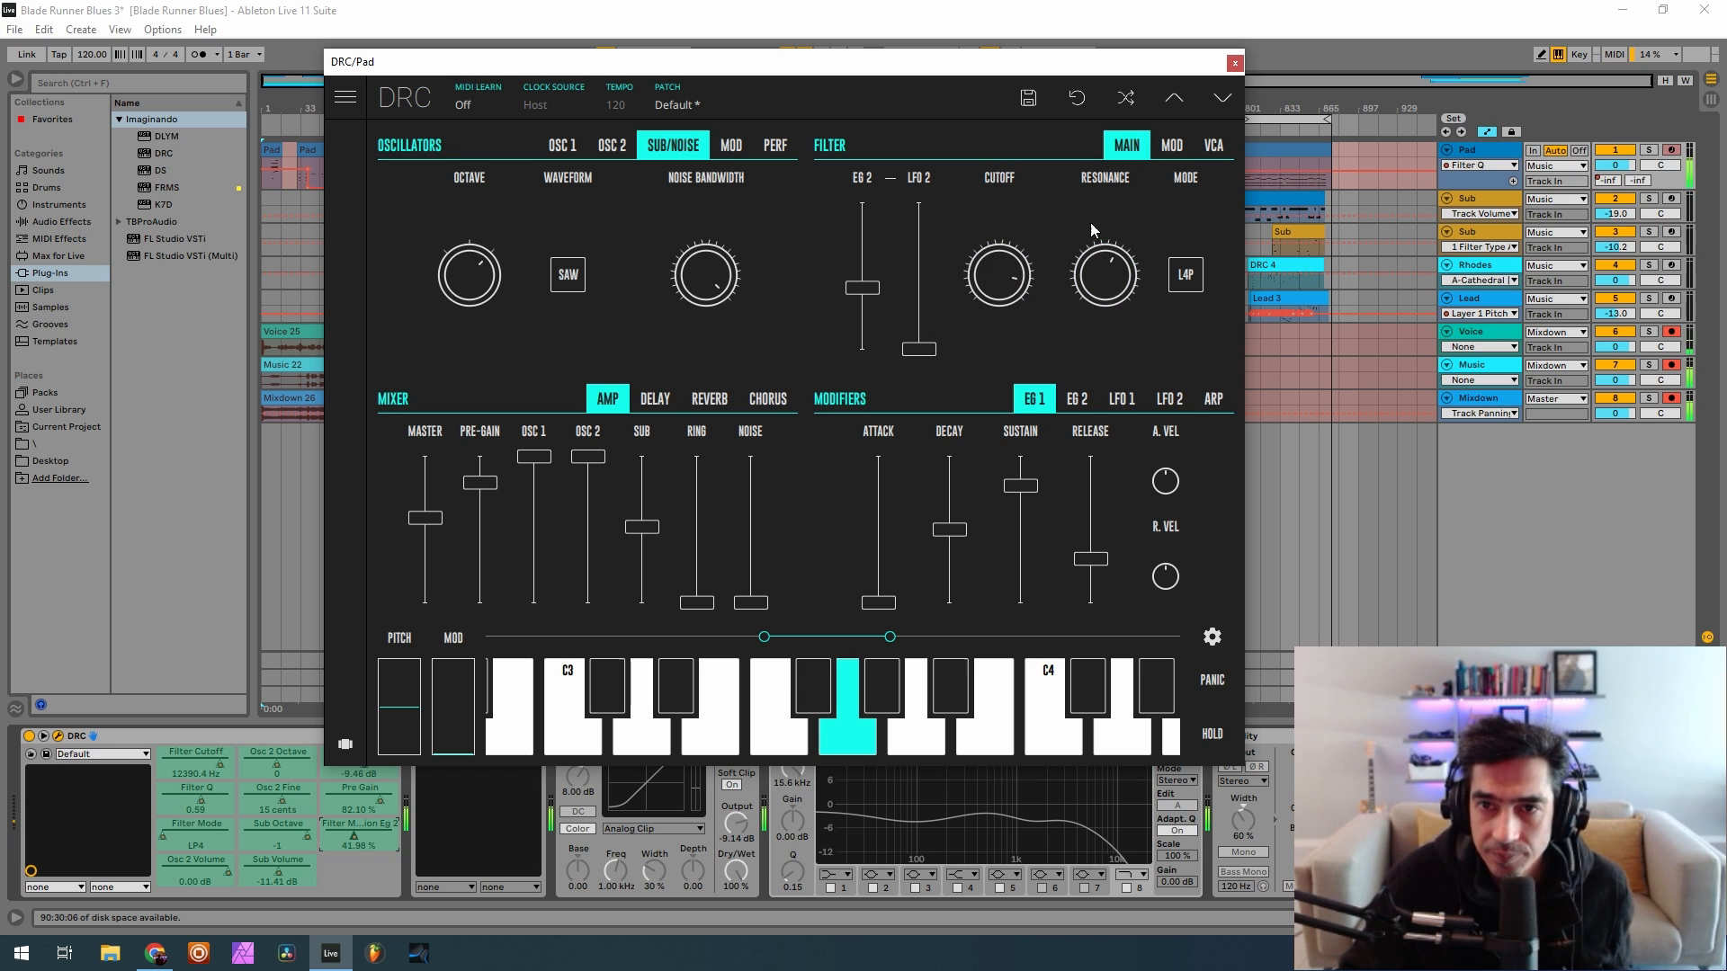
mouse_move(1110, 286)
left_click_drag(1110, 286, 1152, 262)
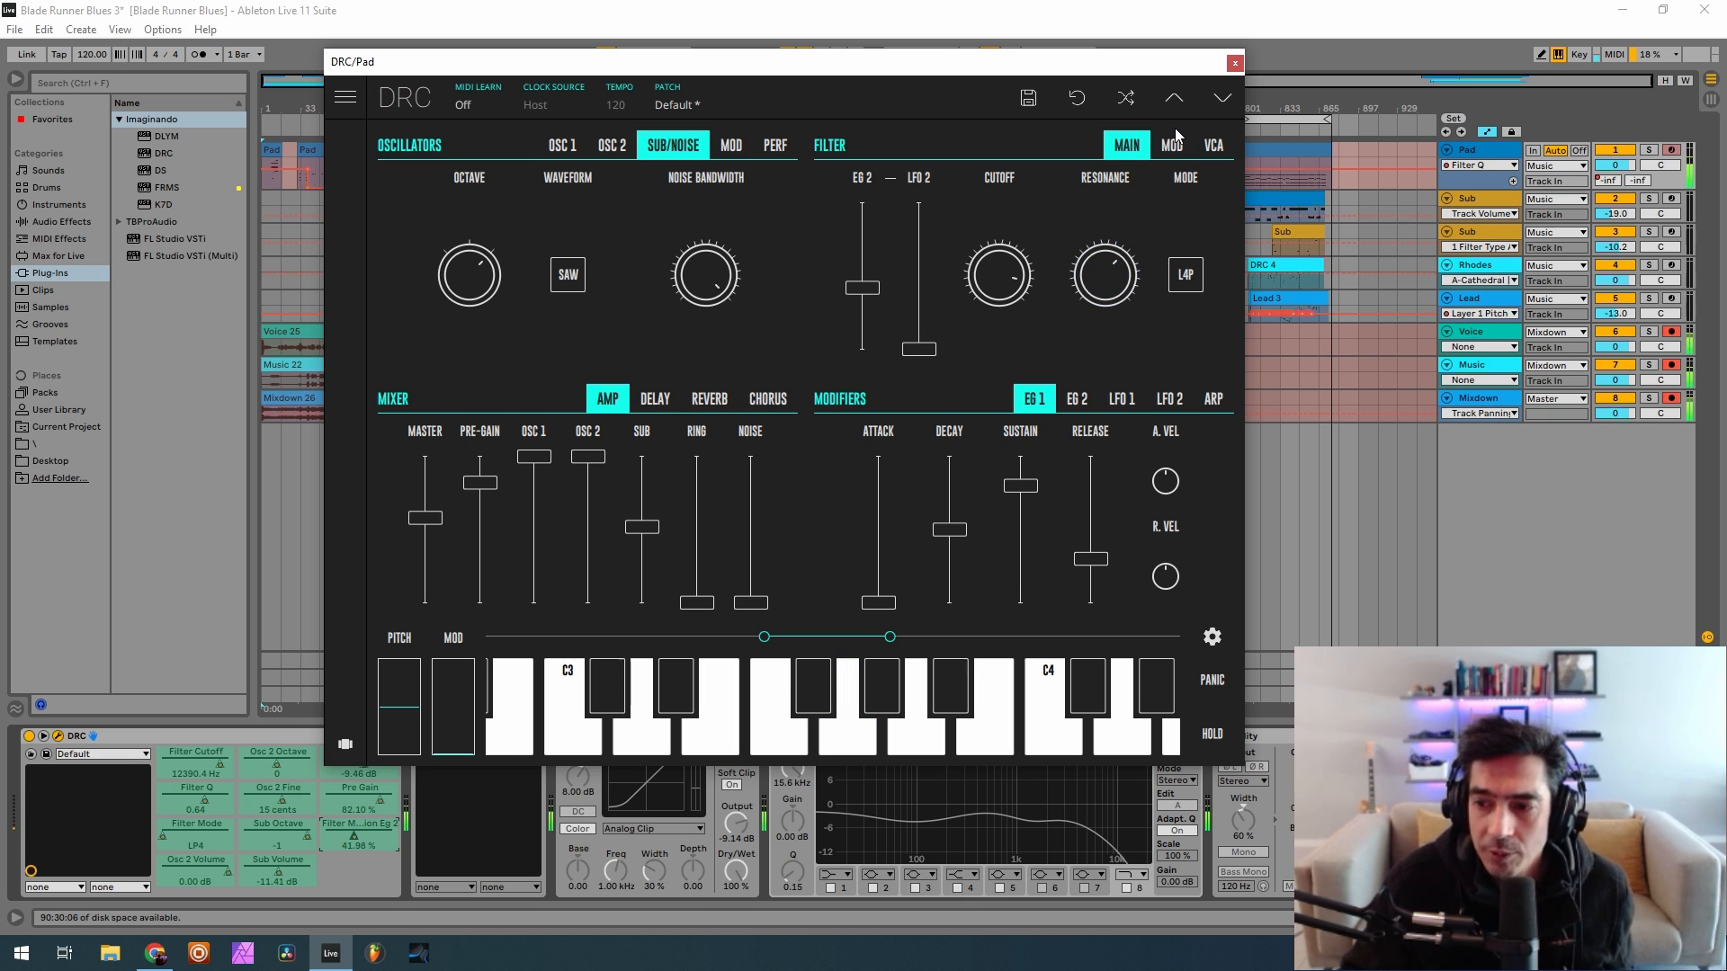
Set the VCA keyboard modulation to 100% and shape EG 1 with attack 48.77%, decay 100%, sustain 62.96% and release 60.49%
left_click(1220, 151)
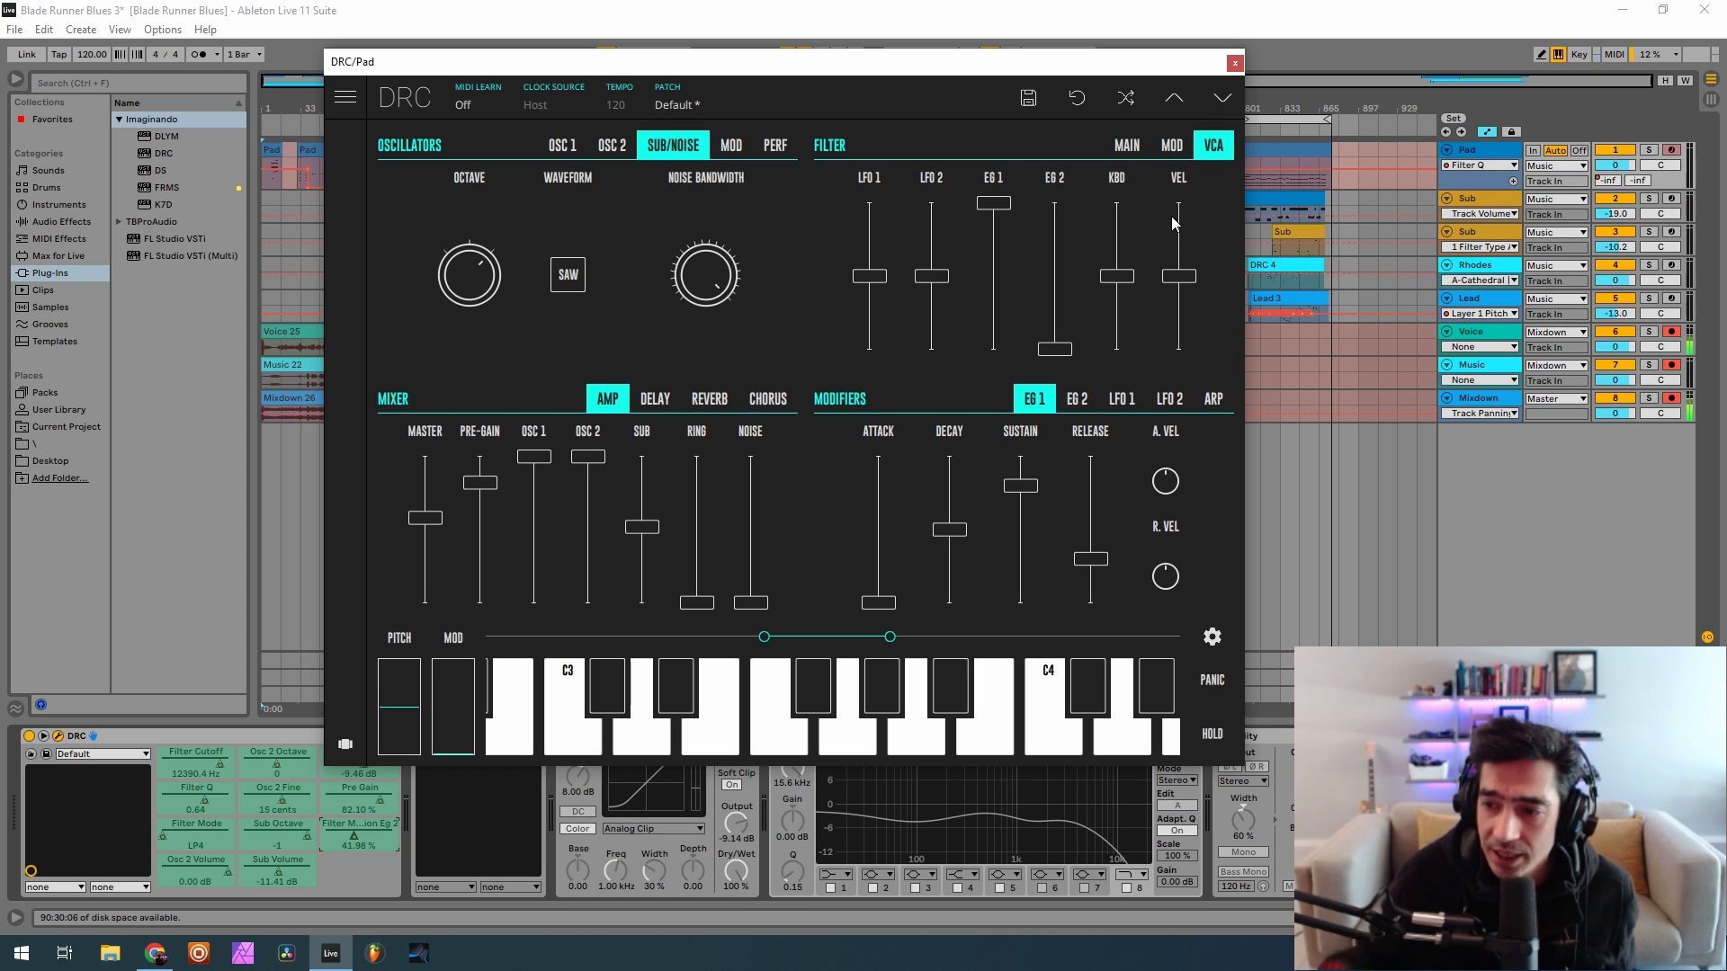
left_click_drag(1124, 227, 1130, 30)
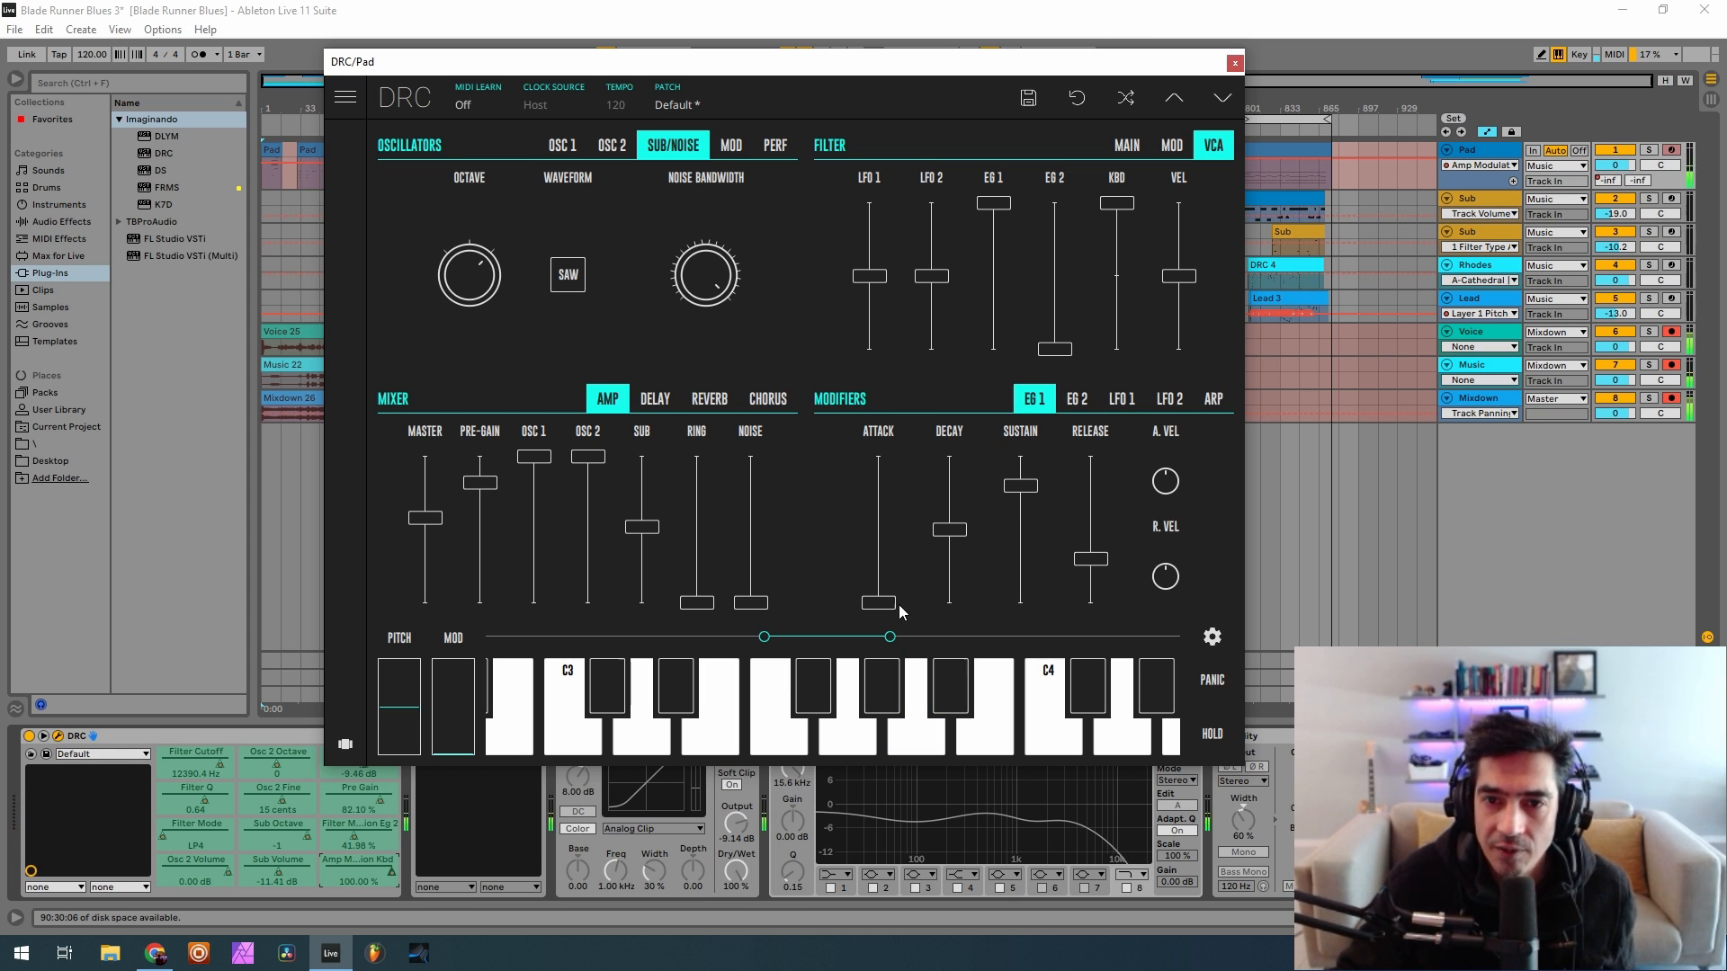
left_click(870, 538)
left_click_drag(881, 540, 953, 456)
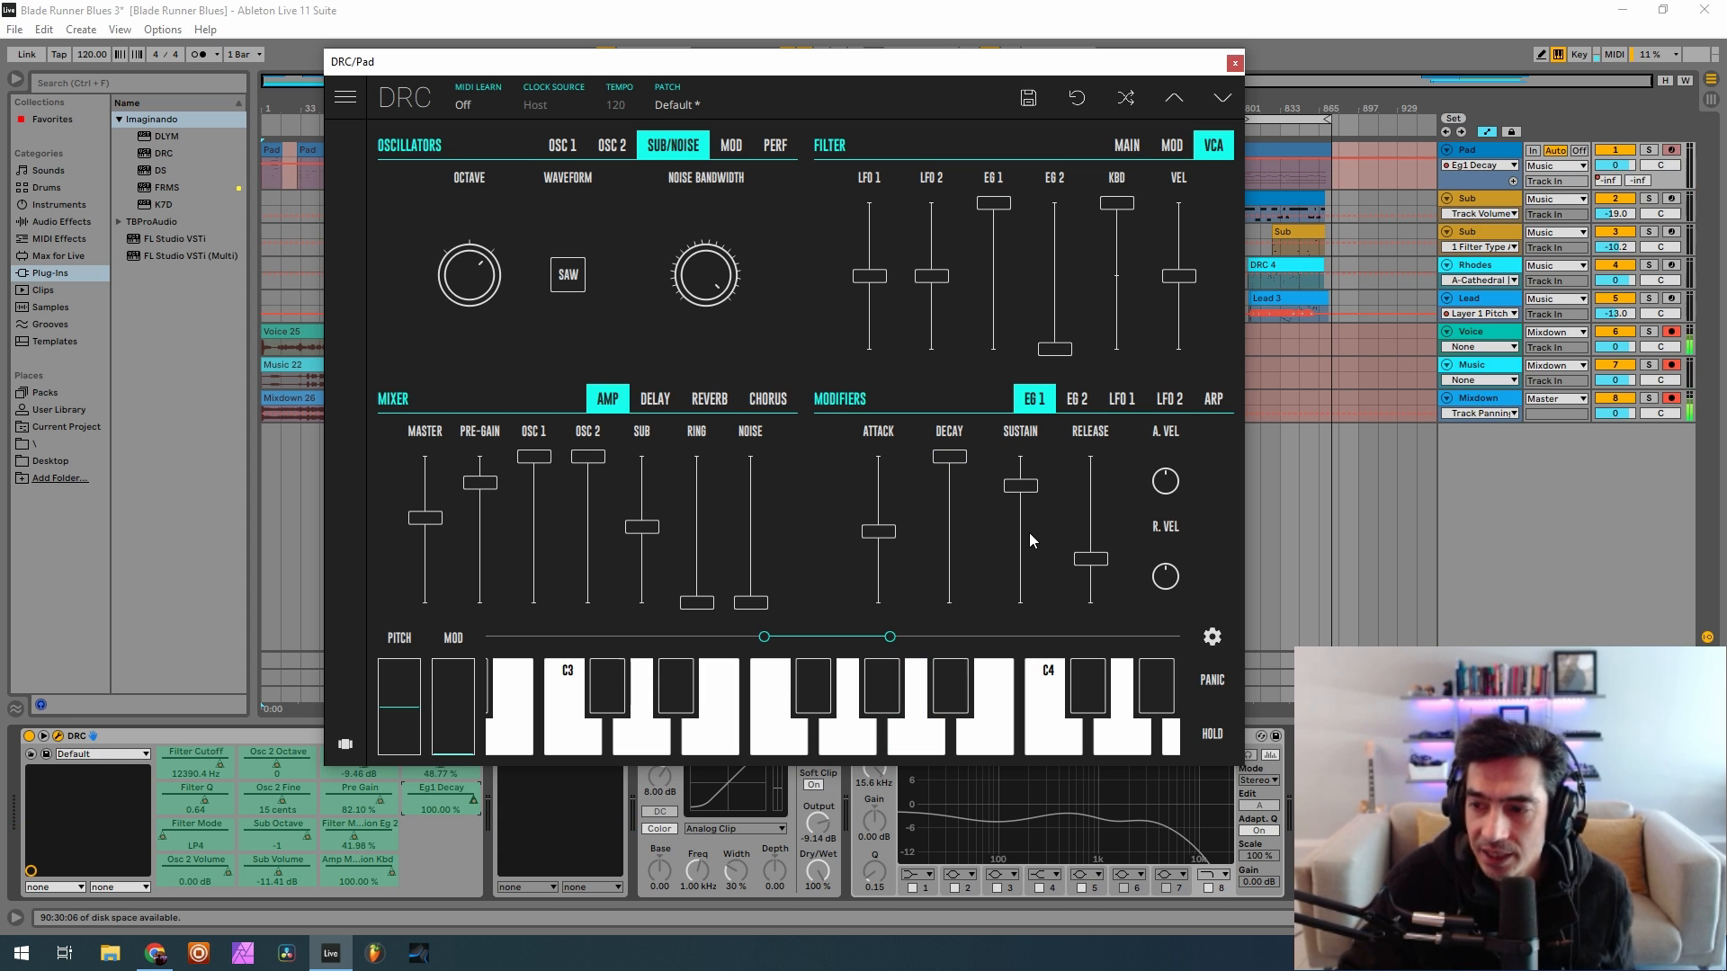
left_click_drag(1013, 529, 1107, 525)
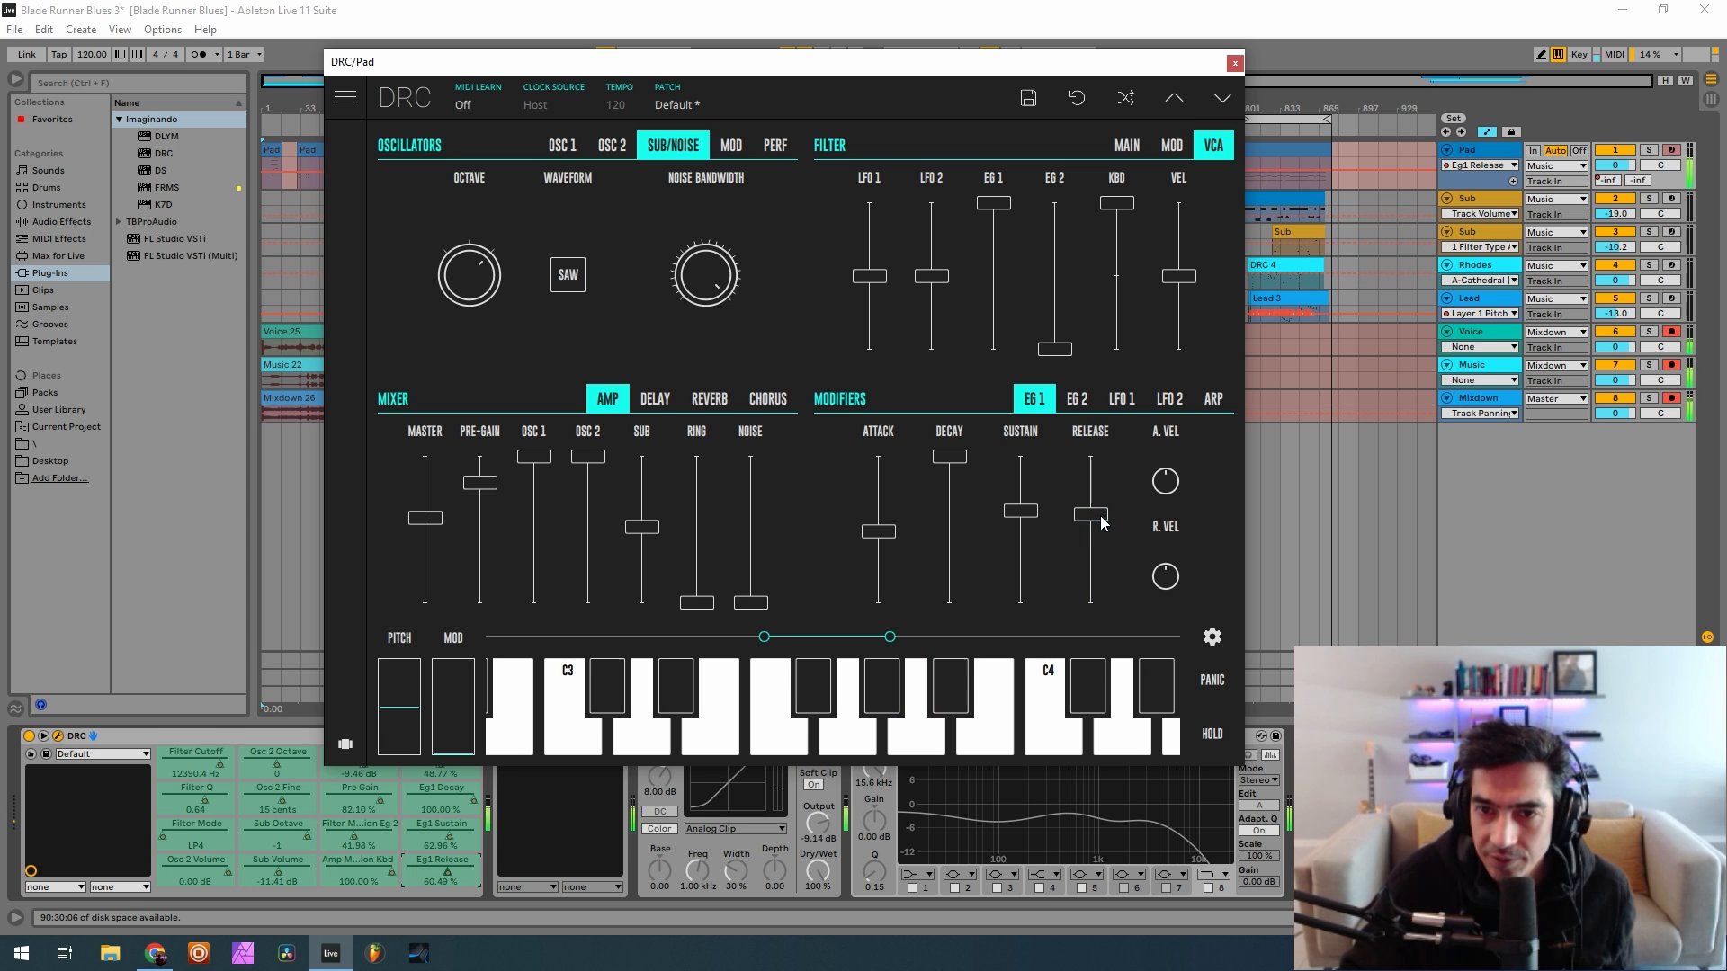
Shape the EG 2 envelope with decay 100%, sustain 32.10% and release 56.79%
left_click(1087, 406)
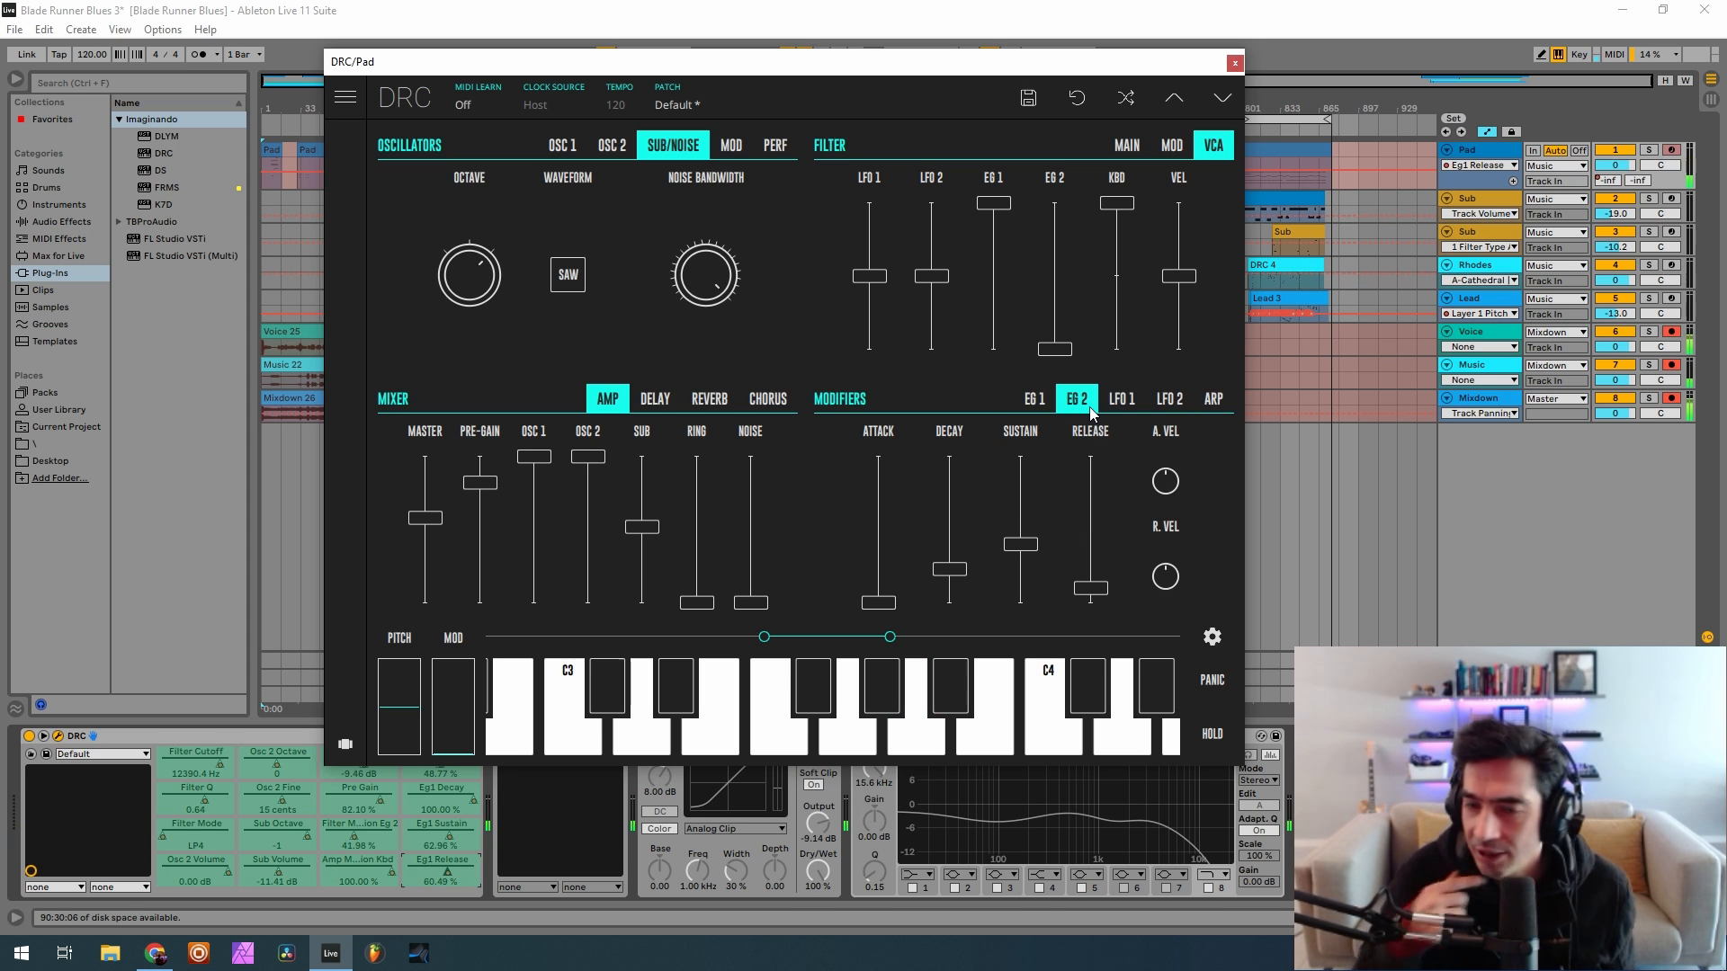
left_click_drag(948, 569, 953, 476)
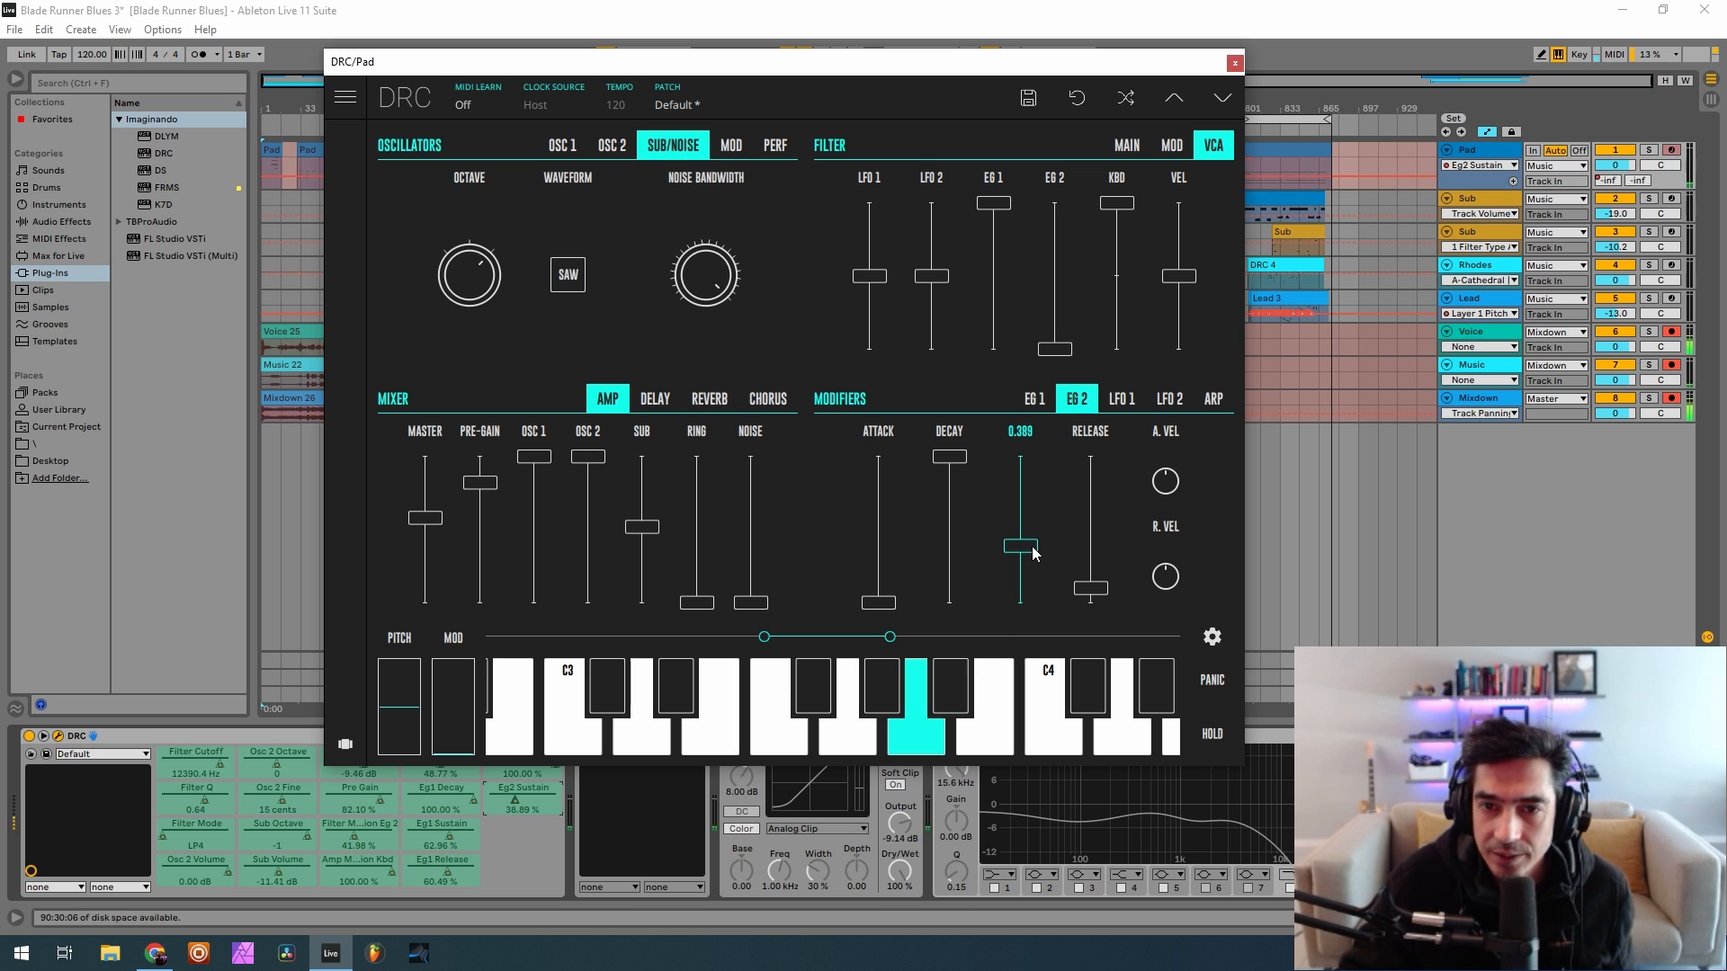
left_click_drag(1022, 545, 1022, 565)
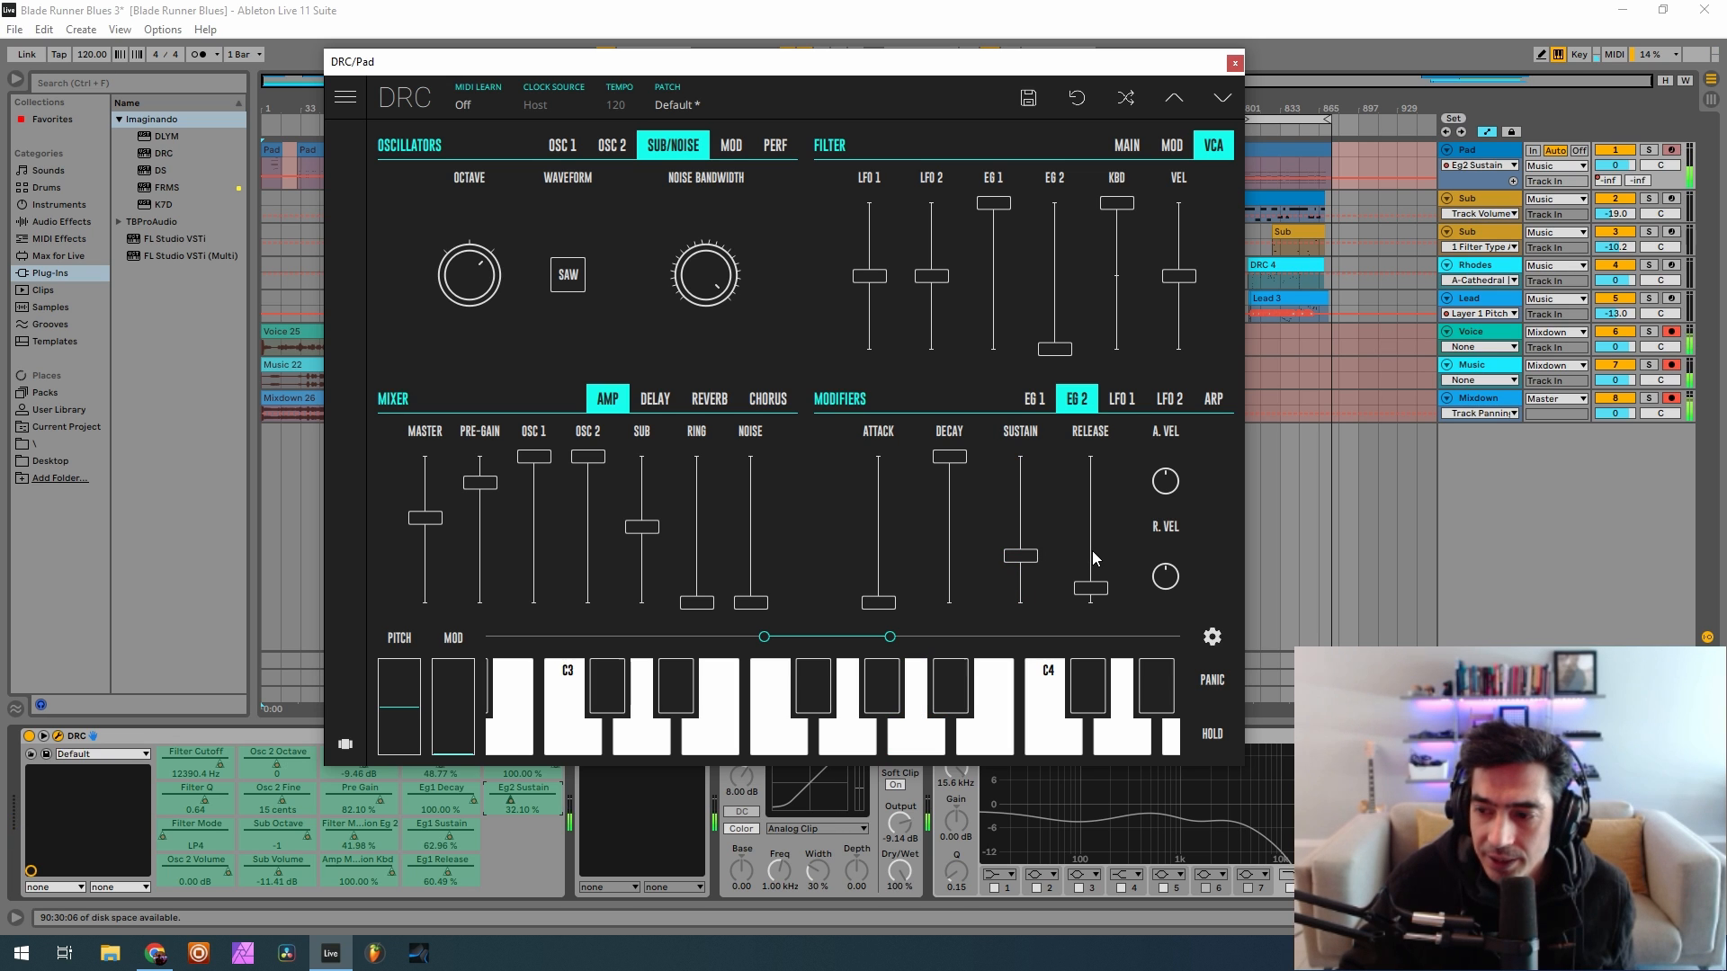
left_click_drag(1090, 552, 1131, 524)
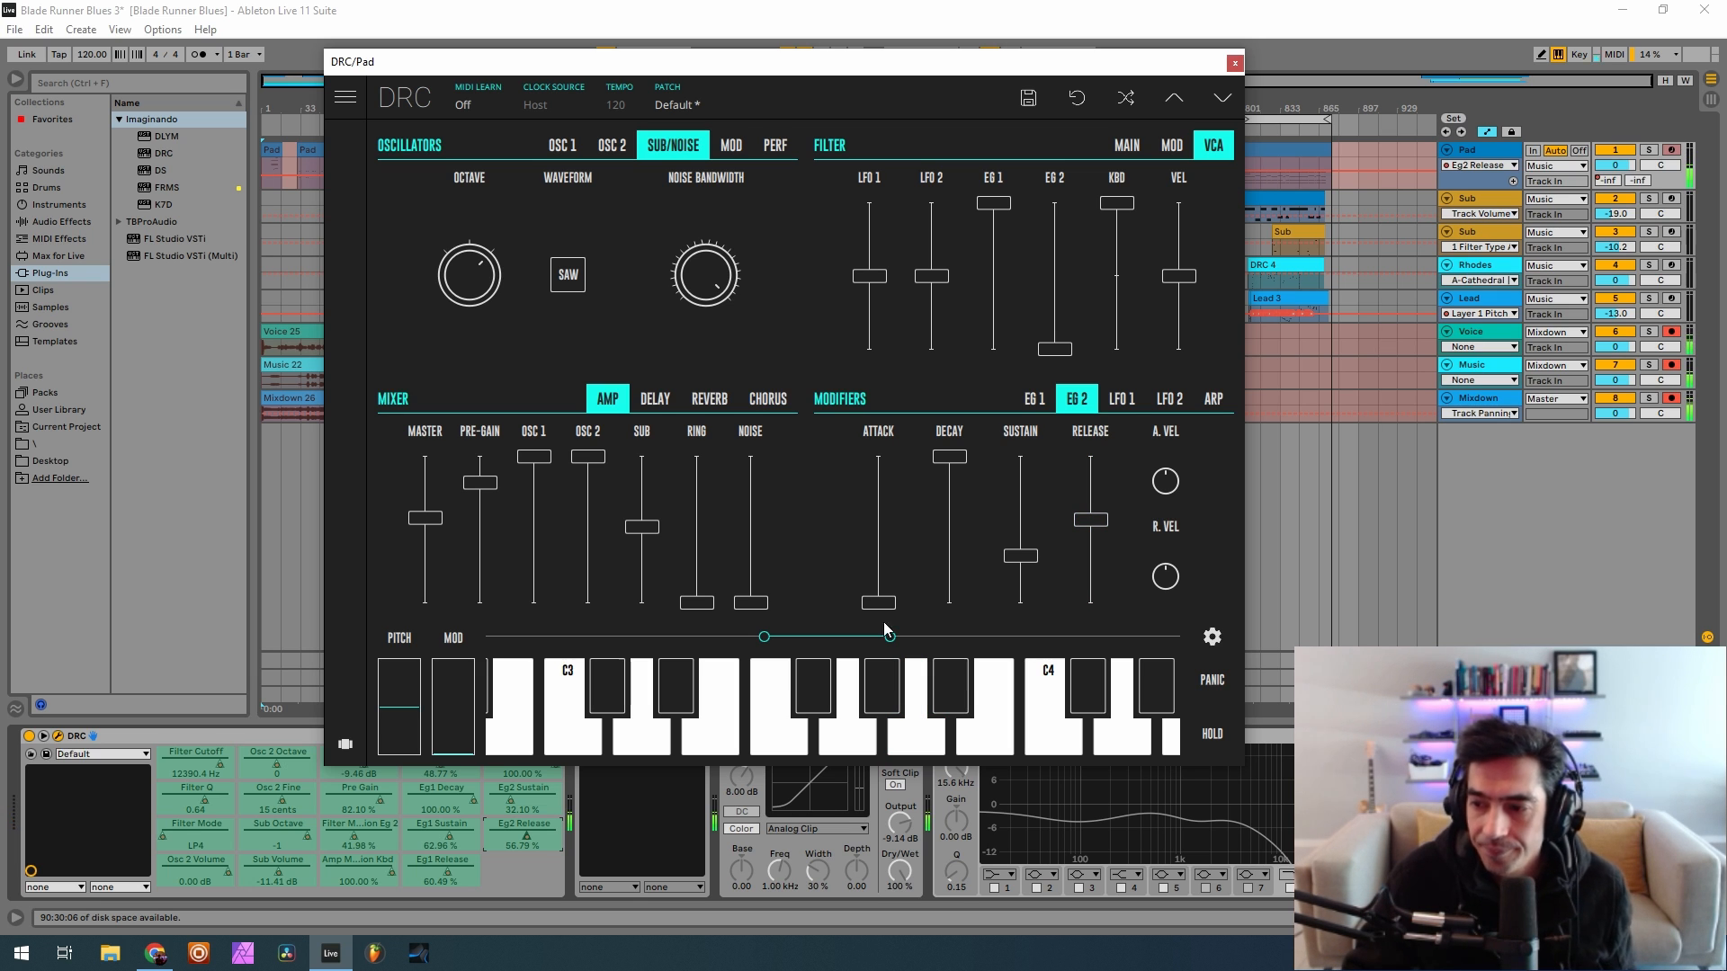
Set DRC's reverb amount to 58.64%, decay to 73.46% and modulation to 45.06%, and close the synth window
left_click(709, 399)
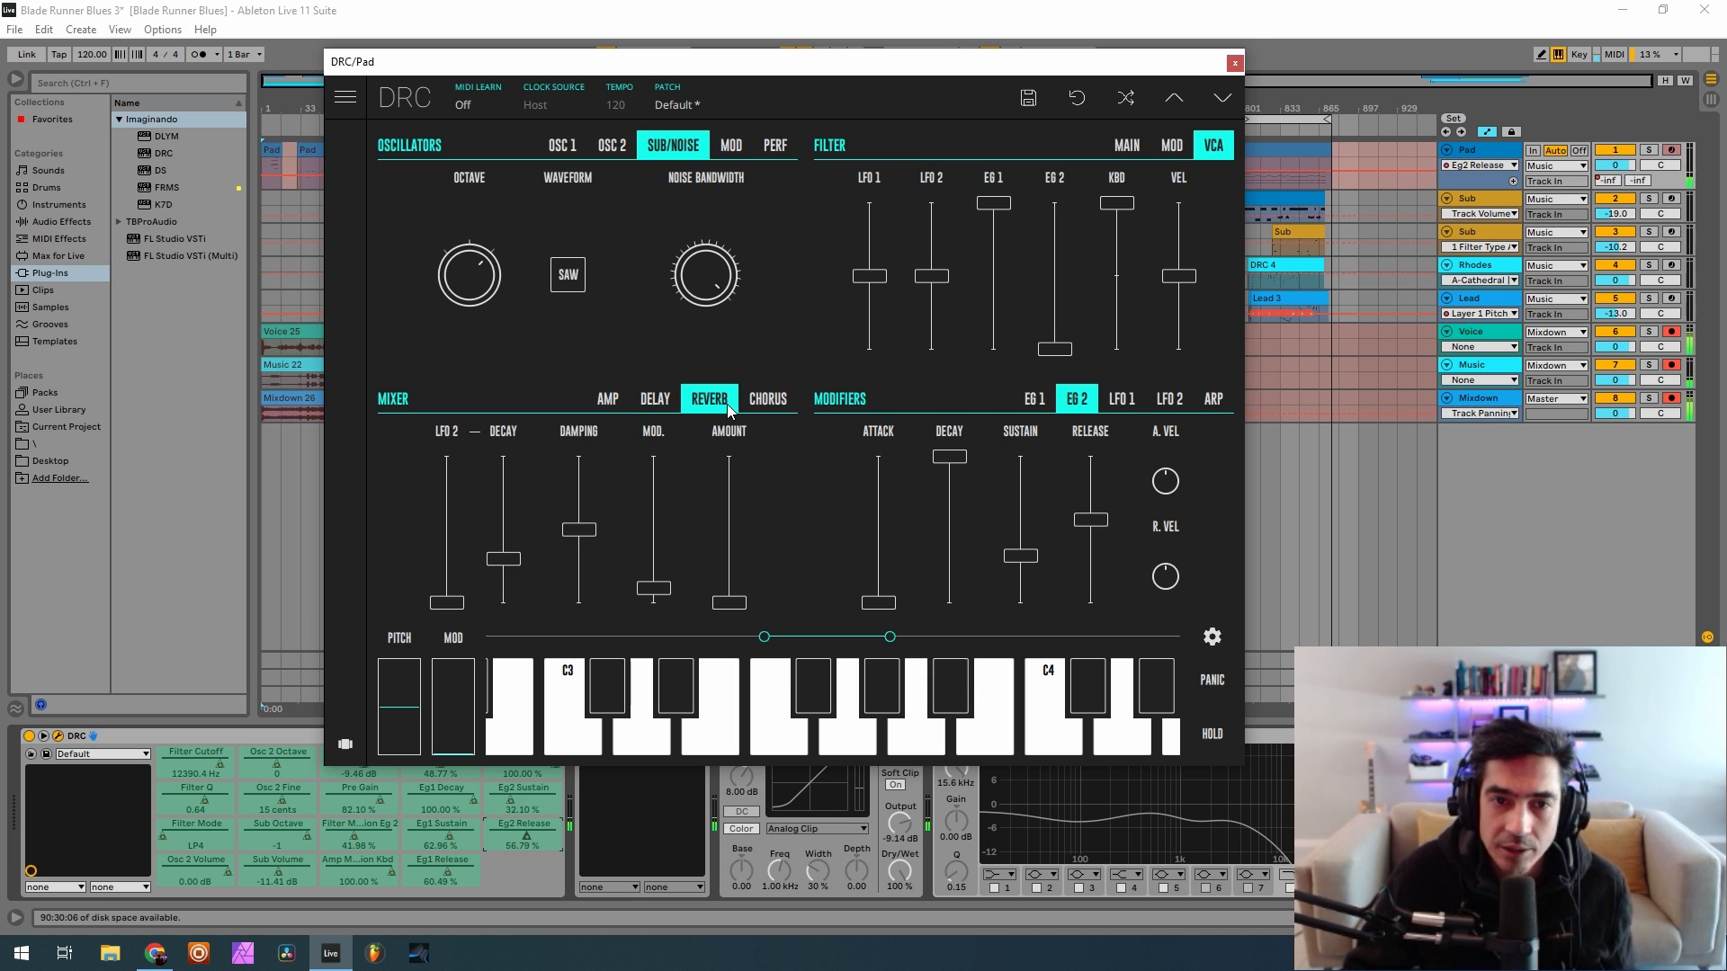
left_click(725, 536)
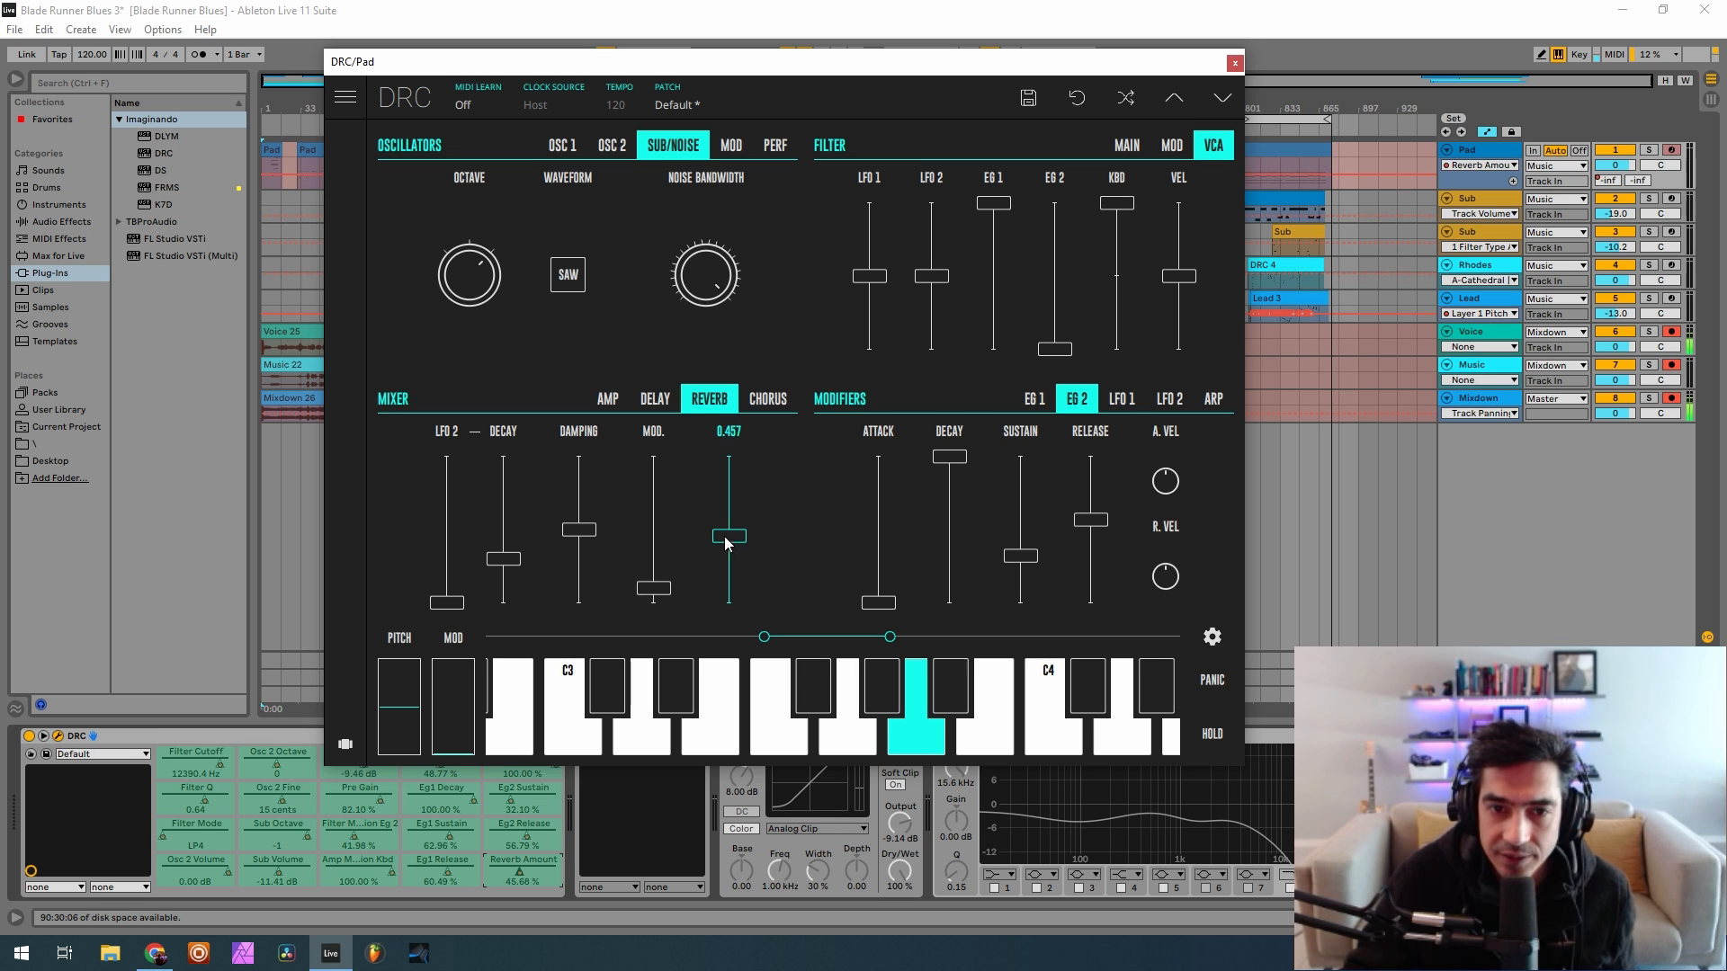
left_click_drag(751, 531, 772, 517)
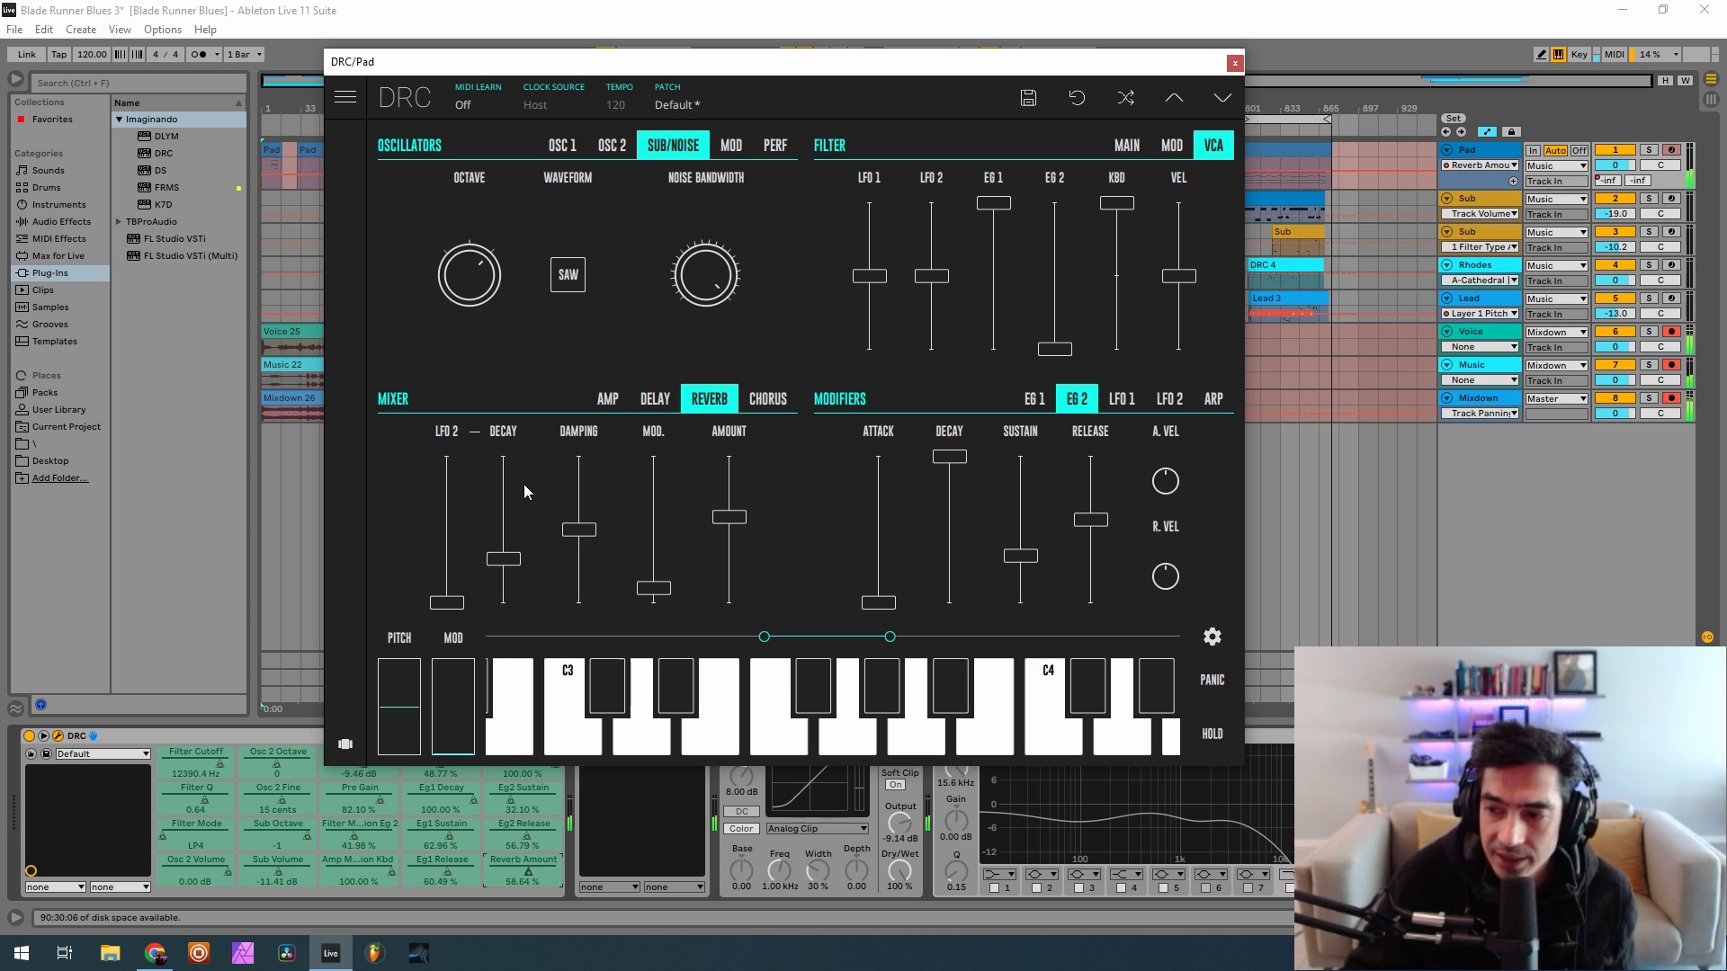
left_click_drag(513, 496, 520, 500)
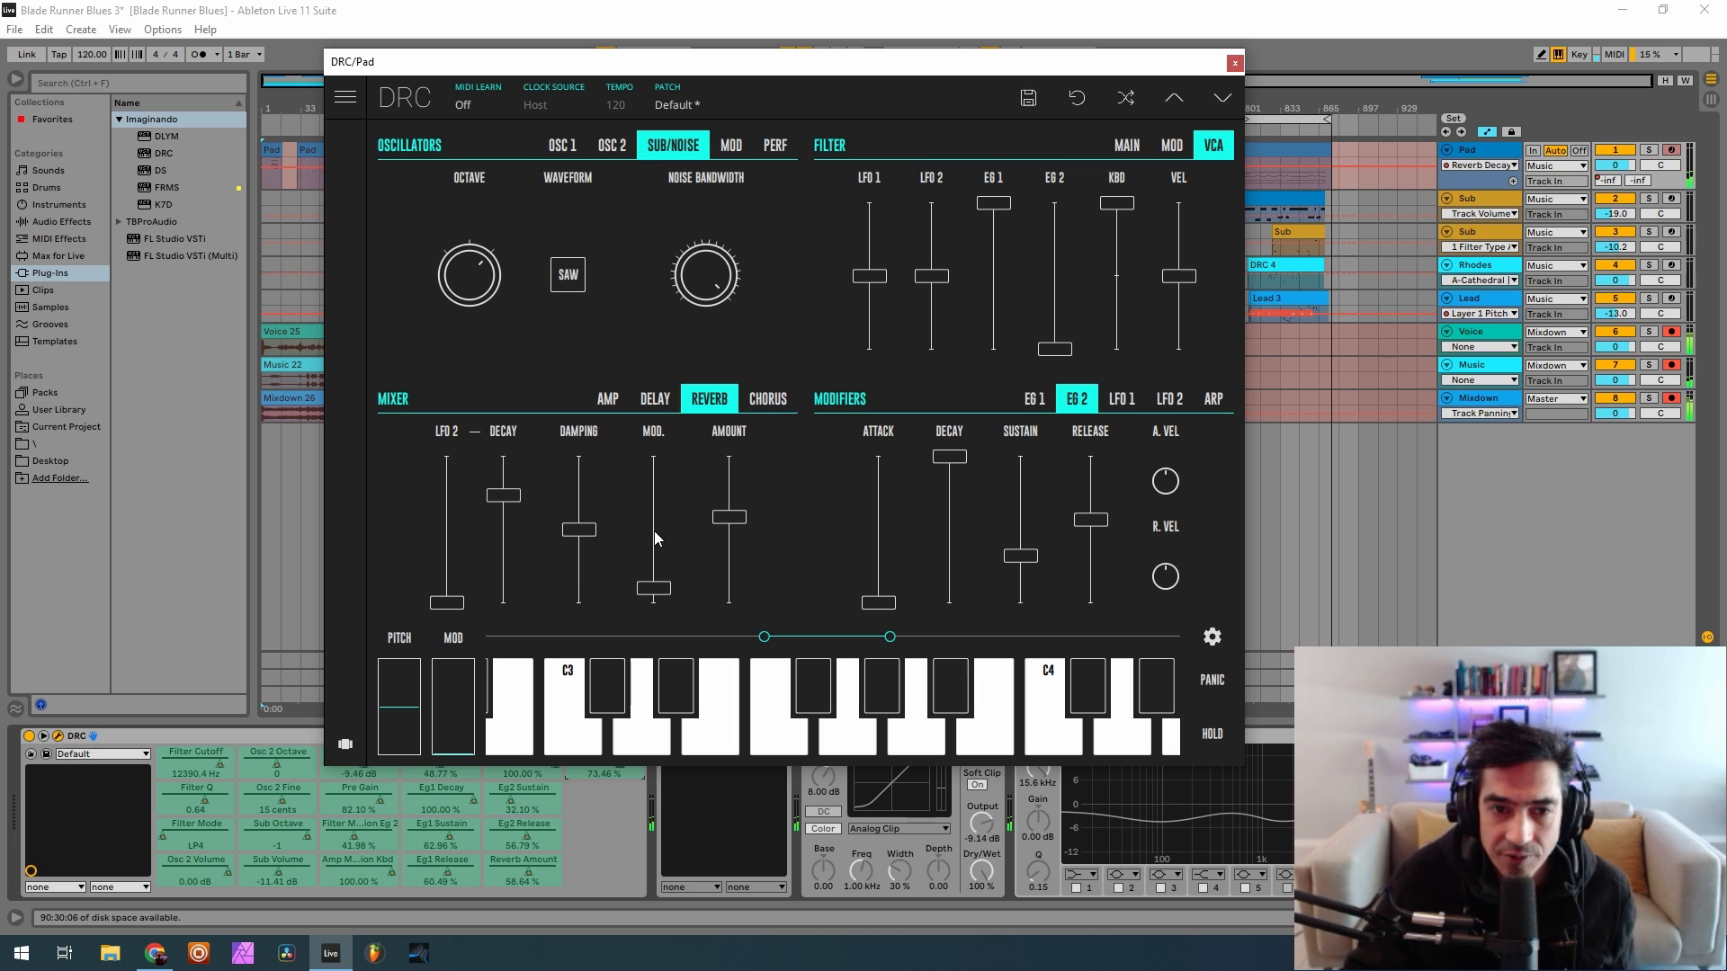
left_click(654, 536)
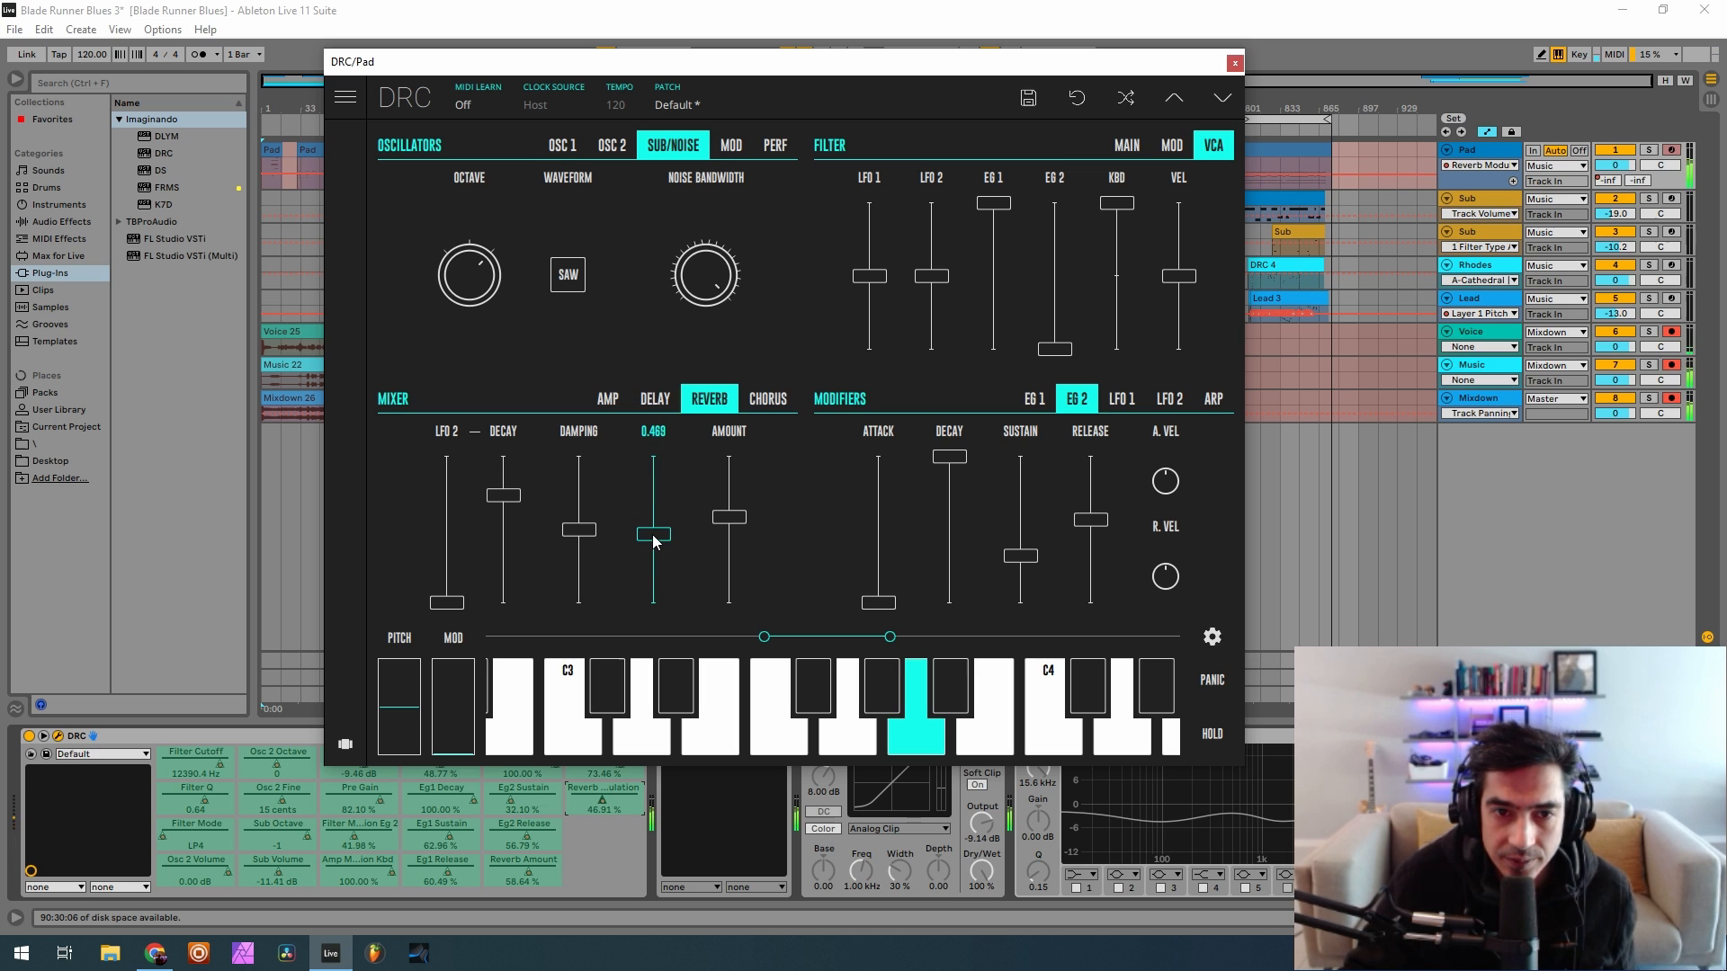
left_click_drag(653, 537, 651, 540)
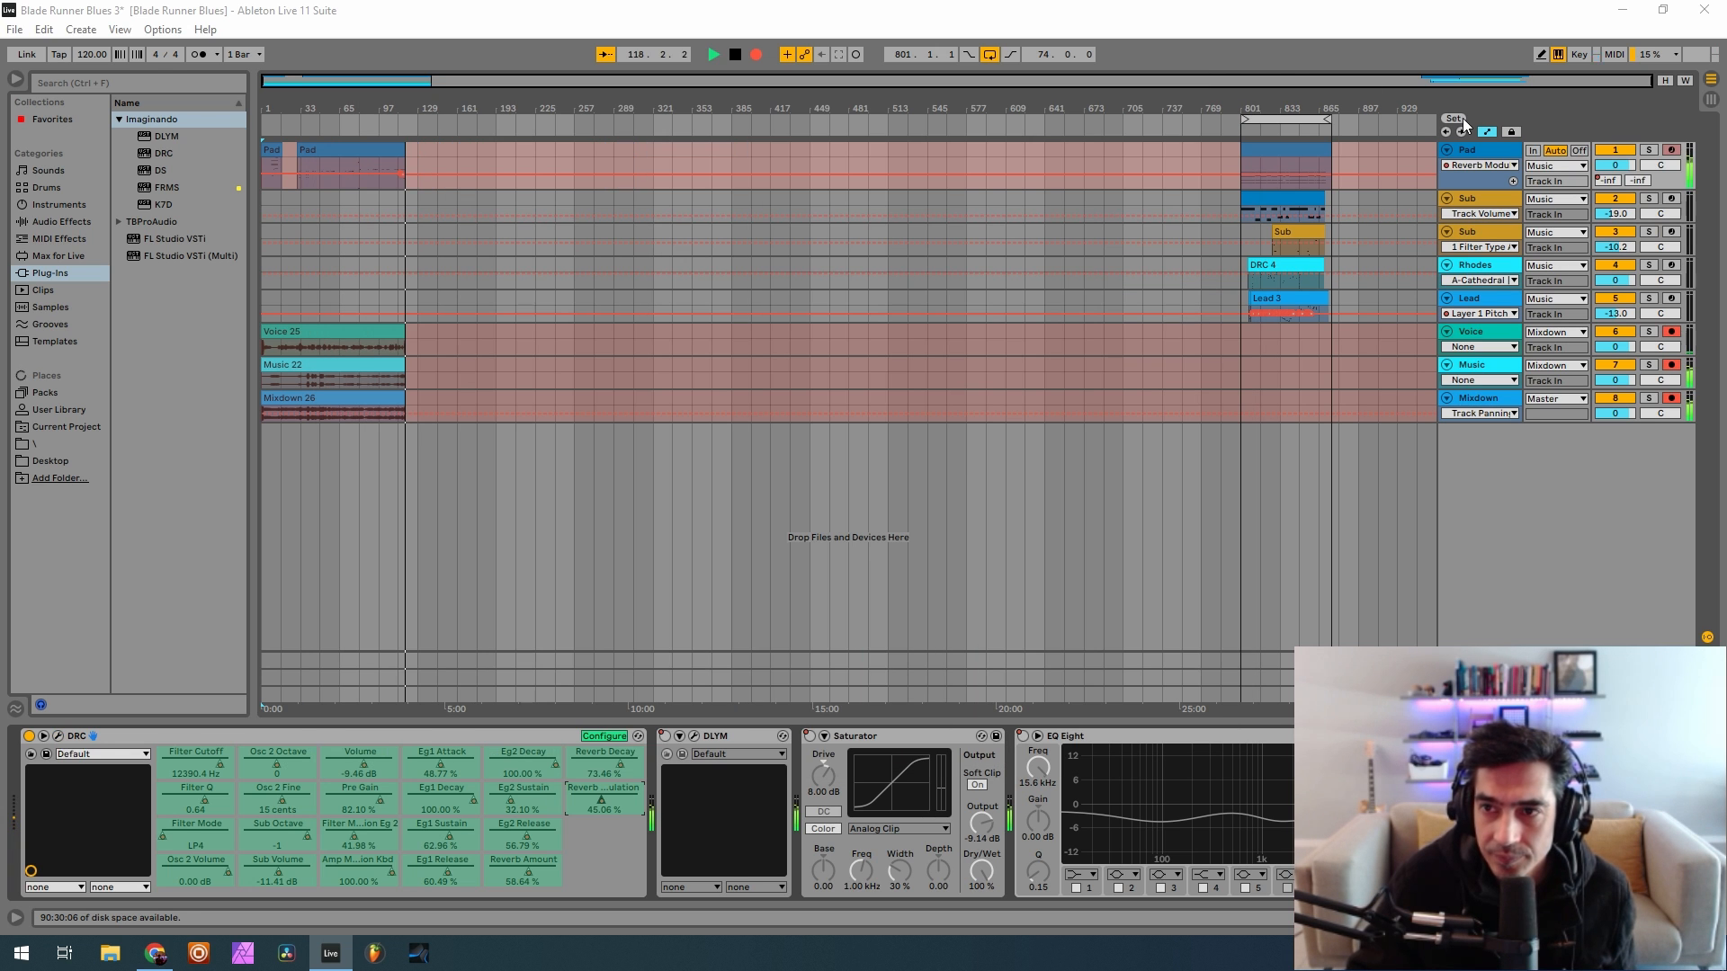
Set the Pad track's A-Cathedral reverb send to -9.0 dB
left_click(1236, 65)
left_click(1611, 181)
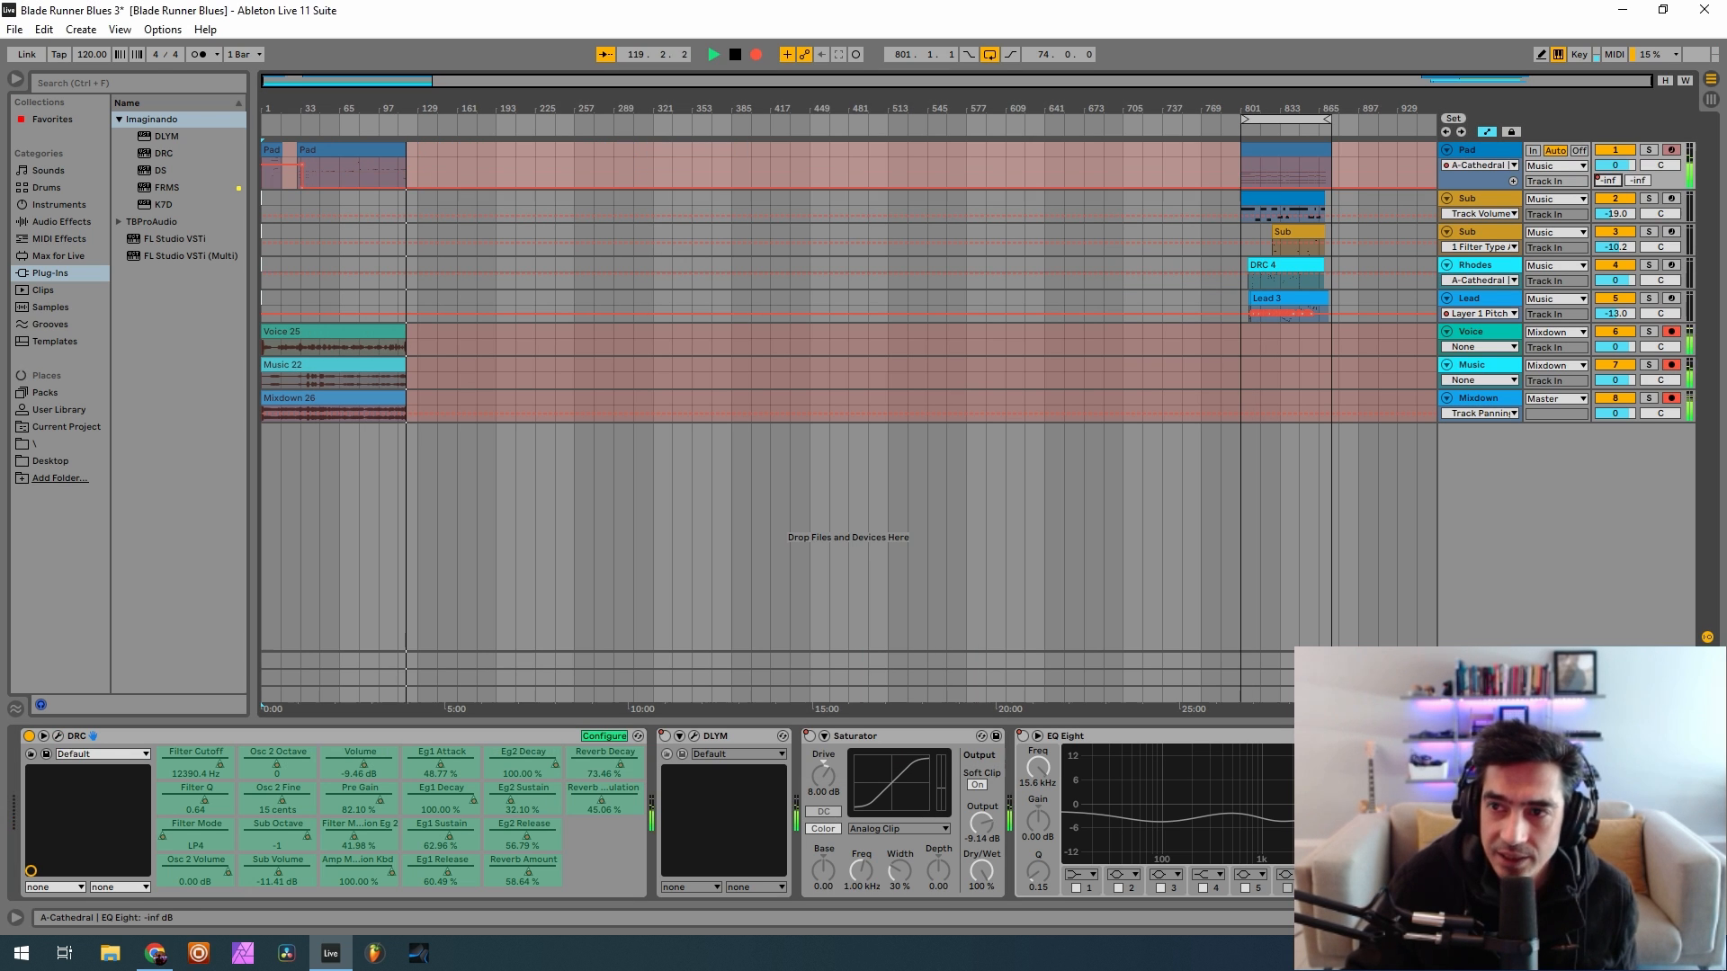
mouse_move(1597, 177)
left_mouse_down()
mouse_move(1597, 141)
mouse_move(1598, 179)
left_mouse_up()
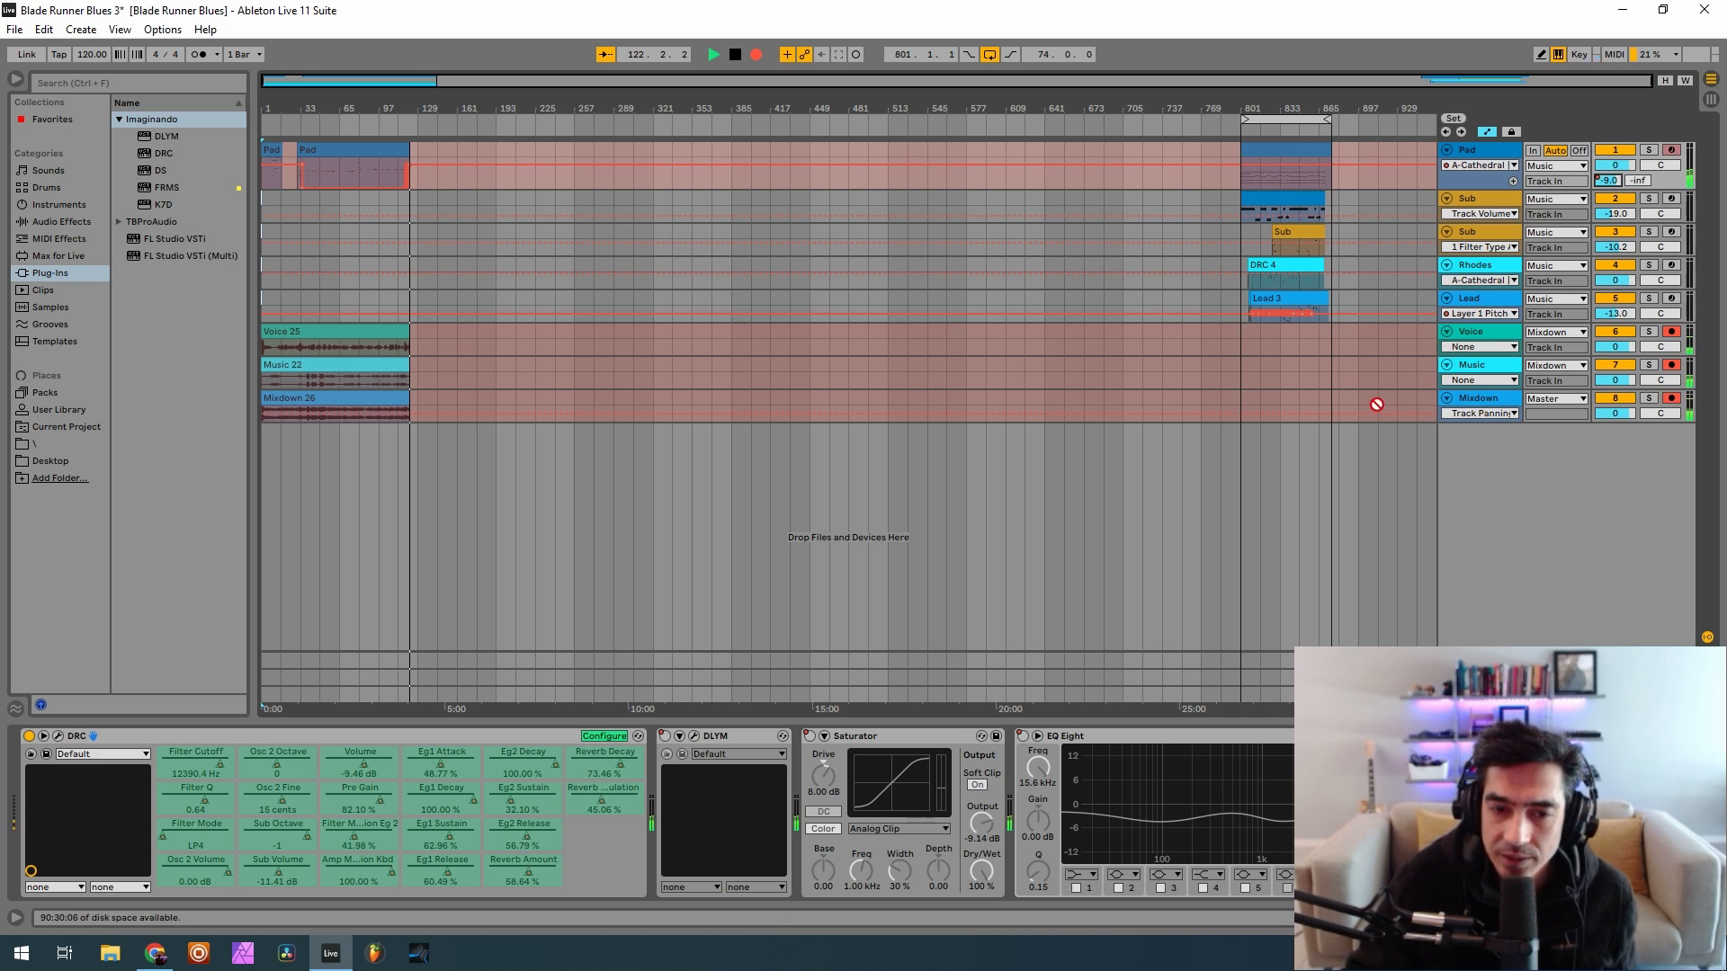
Collapse the Pad track's Saturator and EQ Eight, and turn on the Utility device
double_click(908, 736)
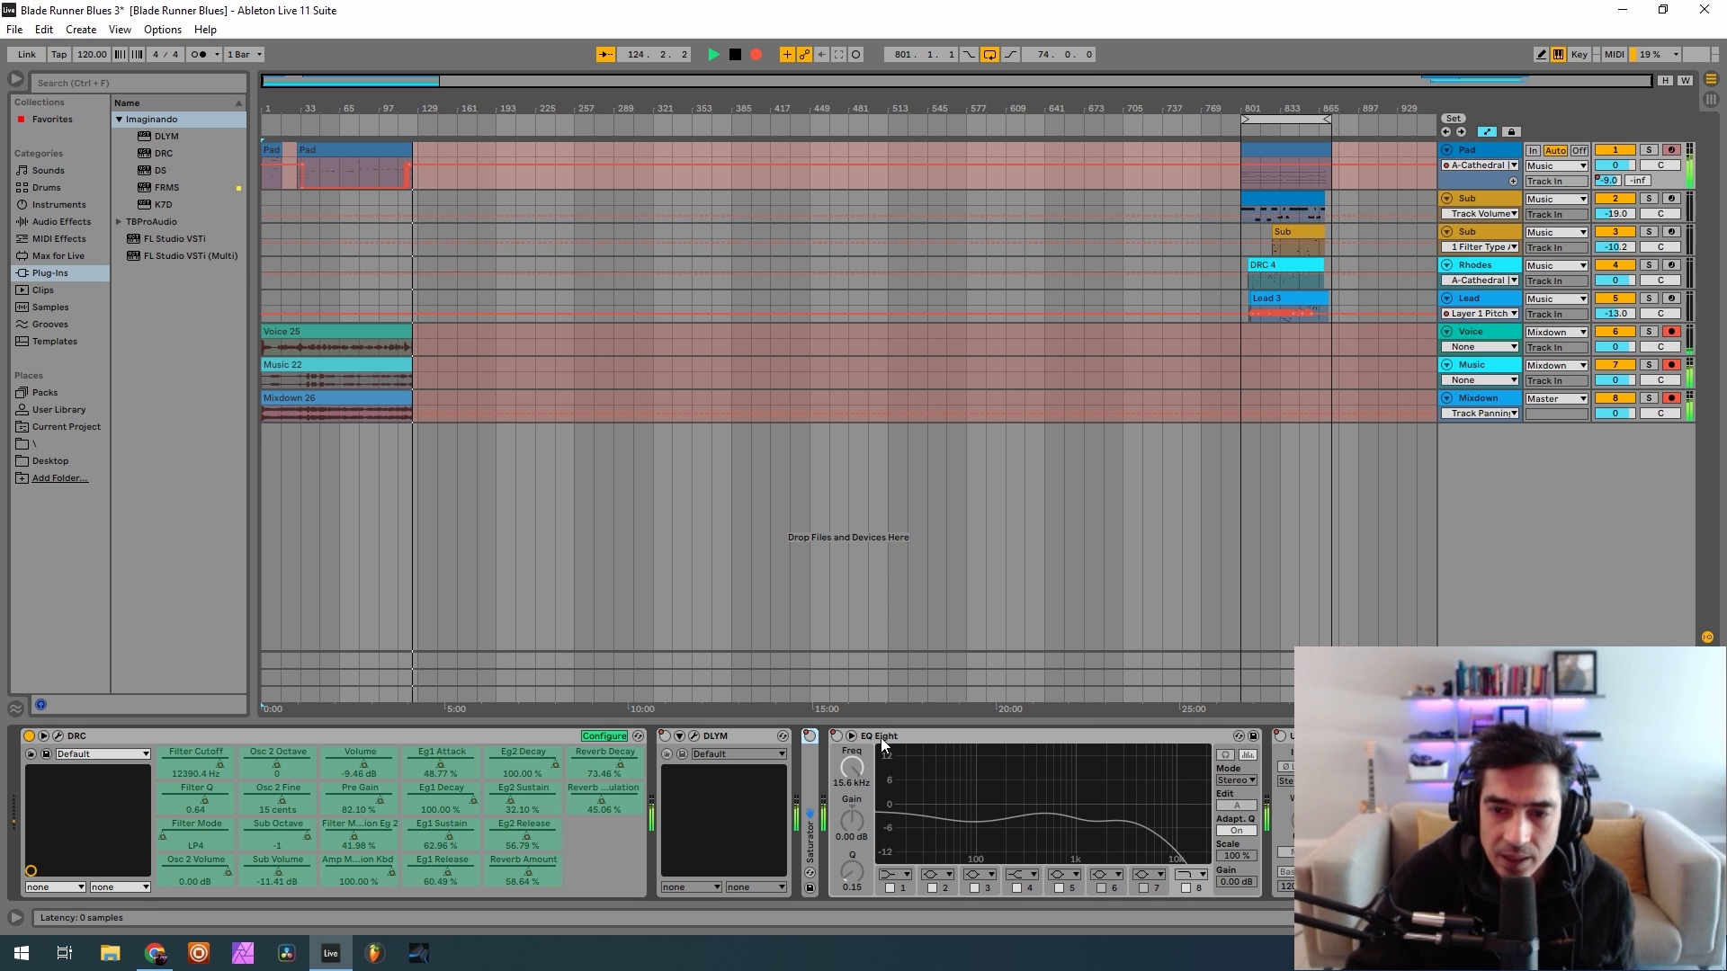
left_click(917, 737)
double_click(917, 736)
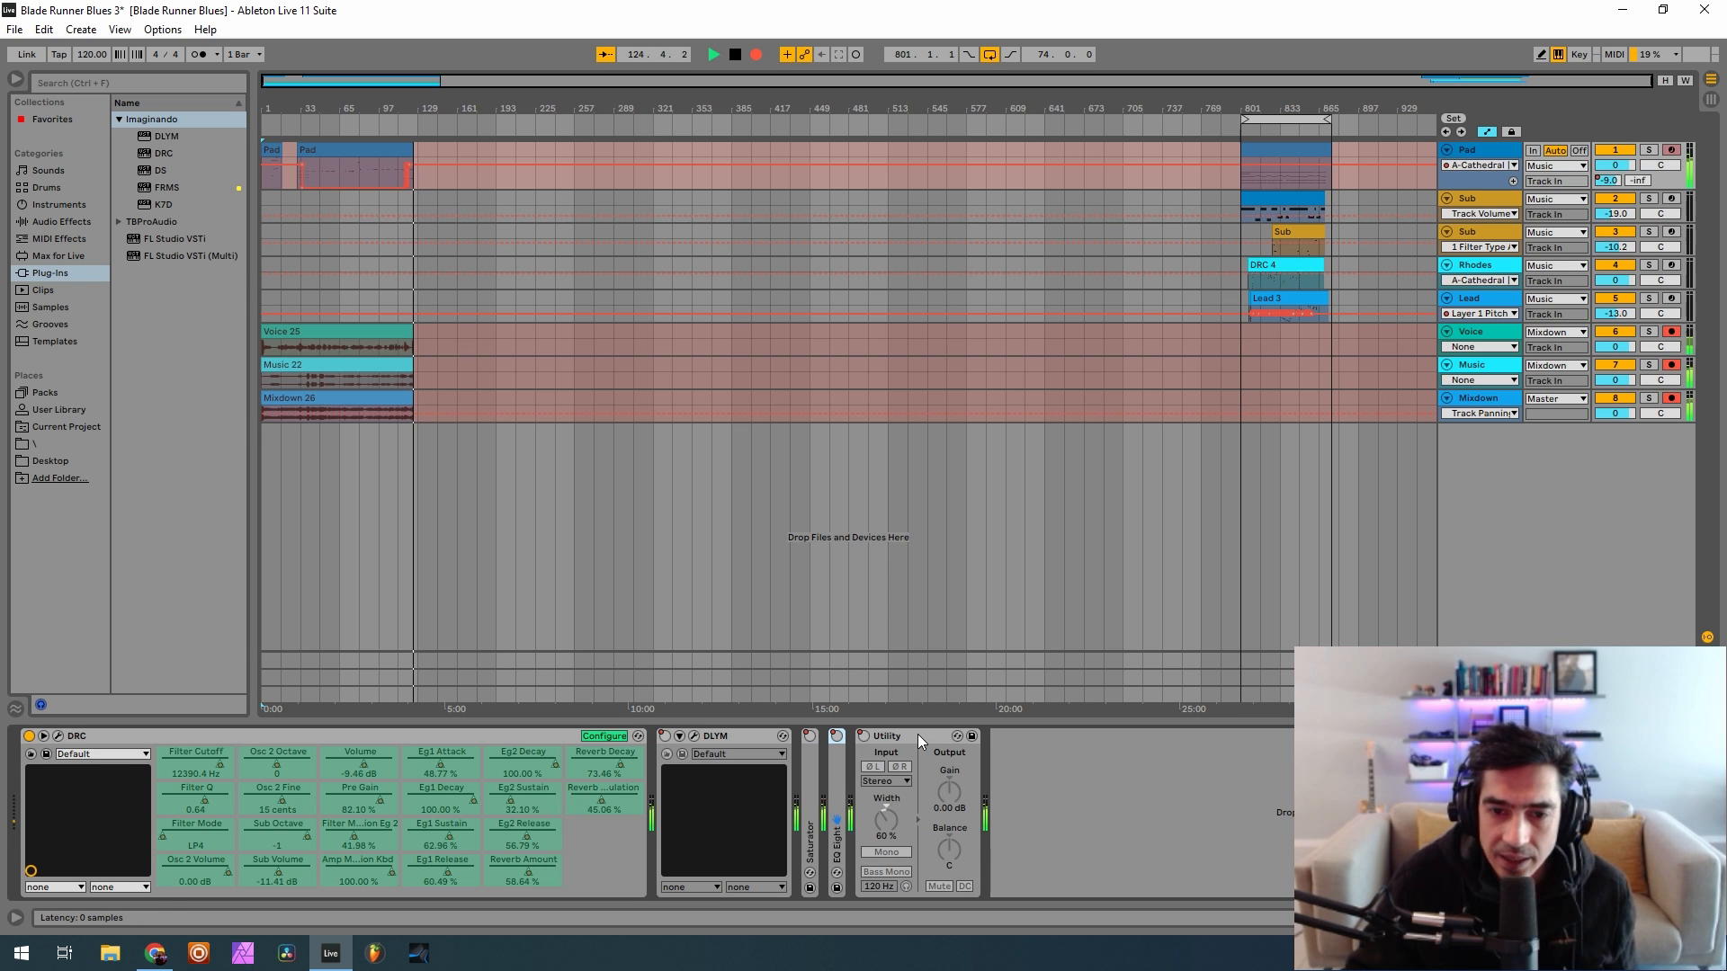
left_click(865, 736)
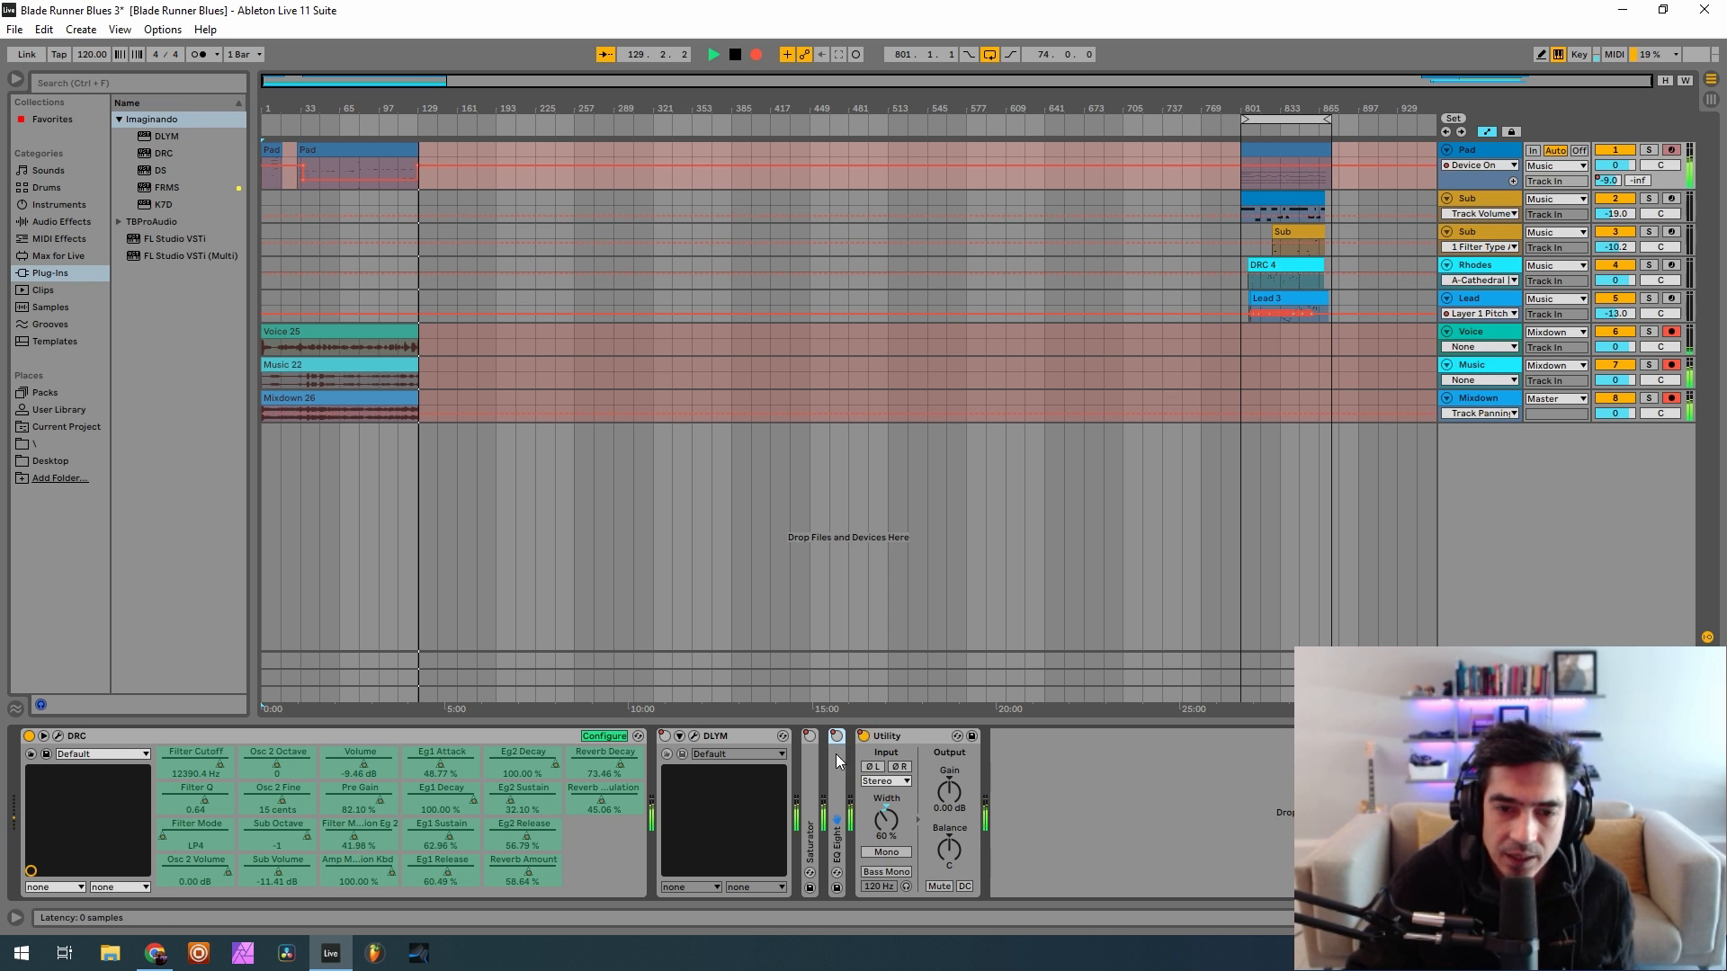
Expand and turn on the Pad track's EQ Eight and Saturator
double_click(837, 755)
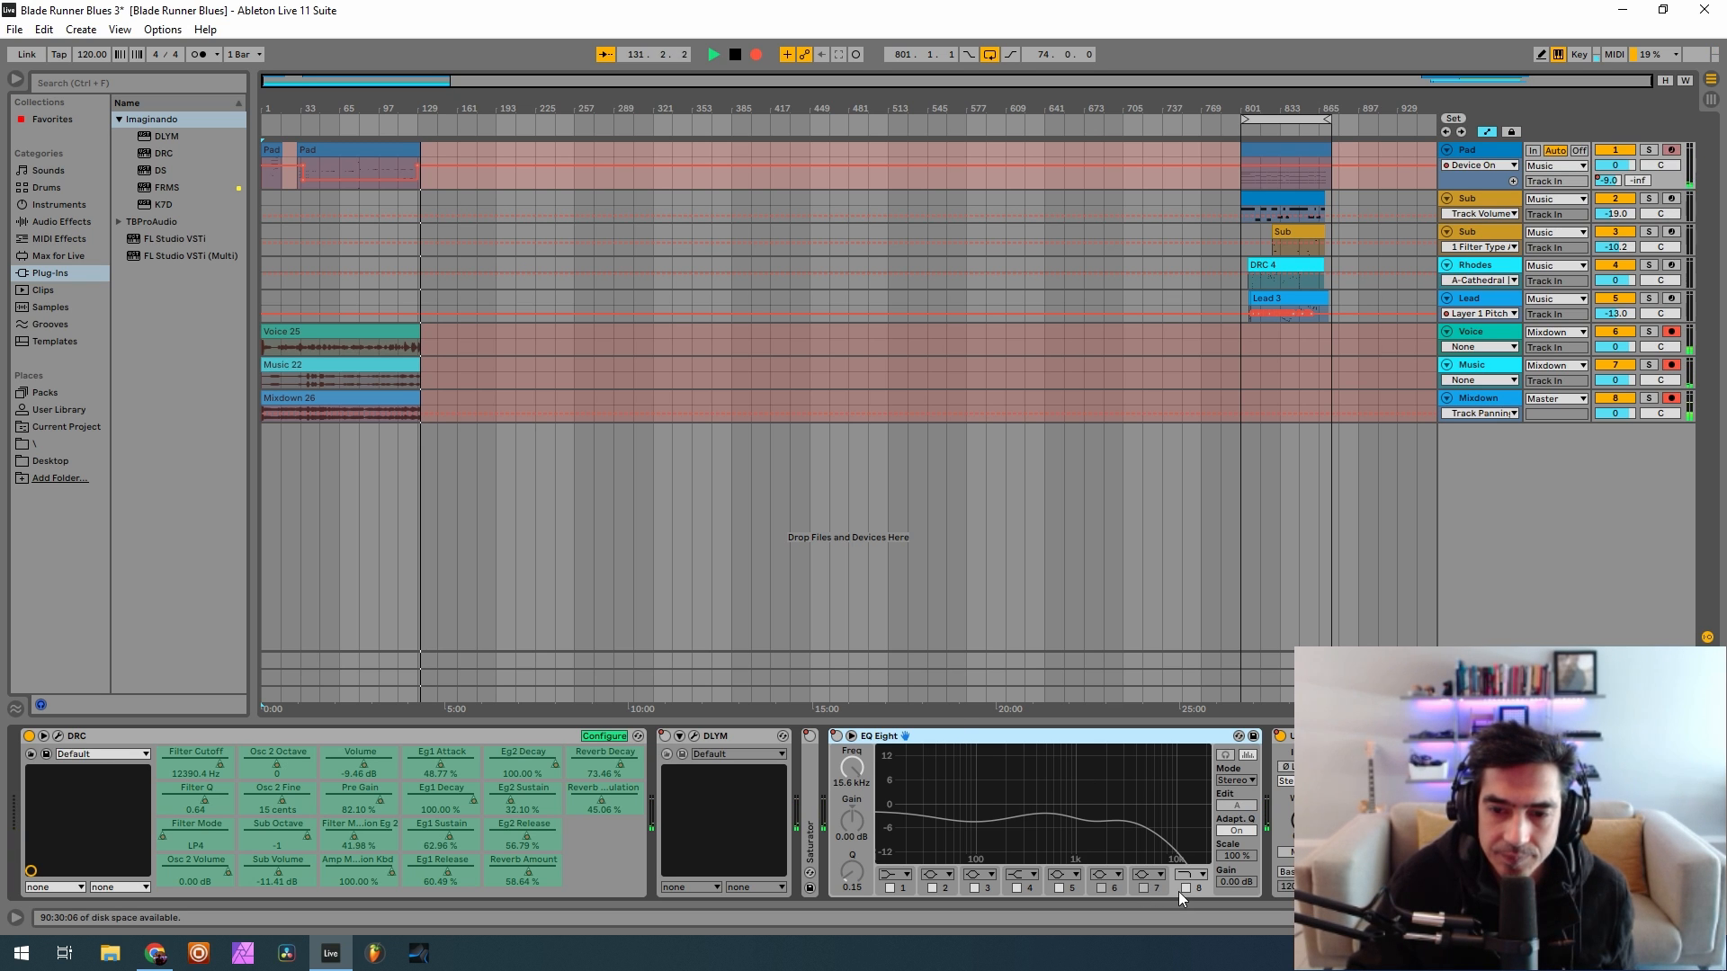
left_click(836, 735)
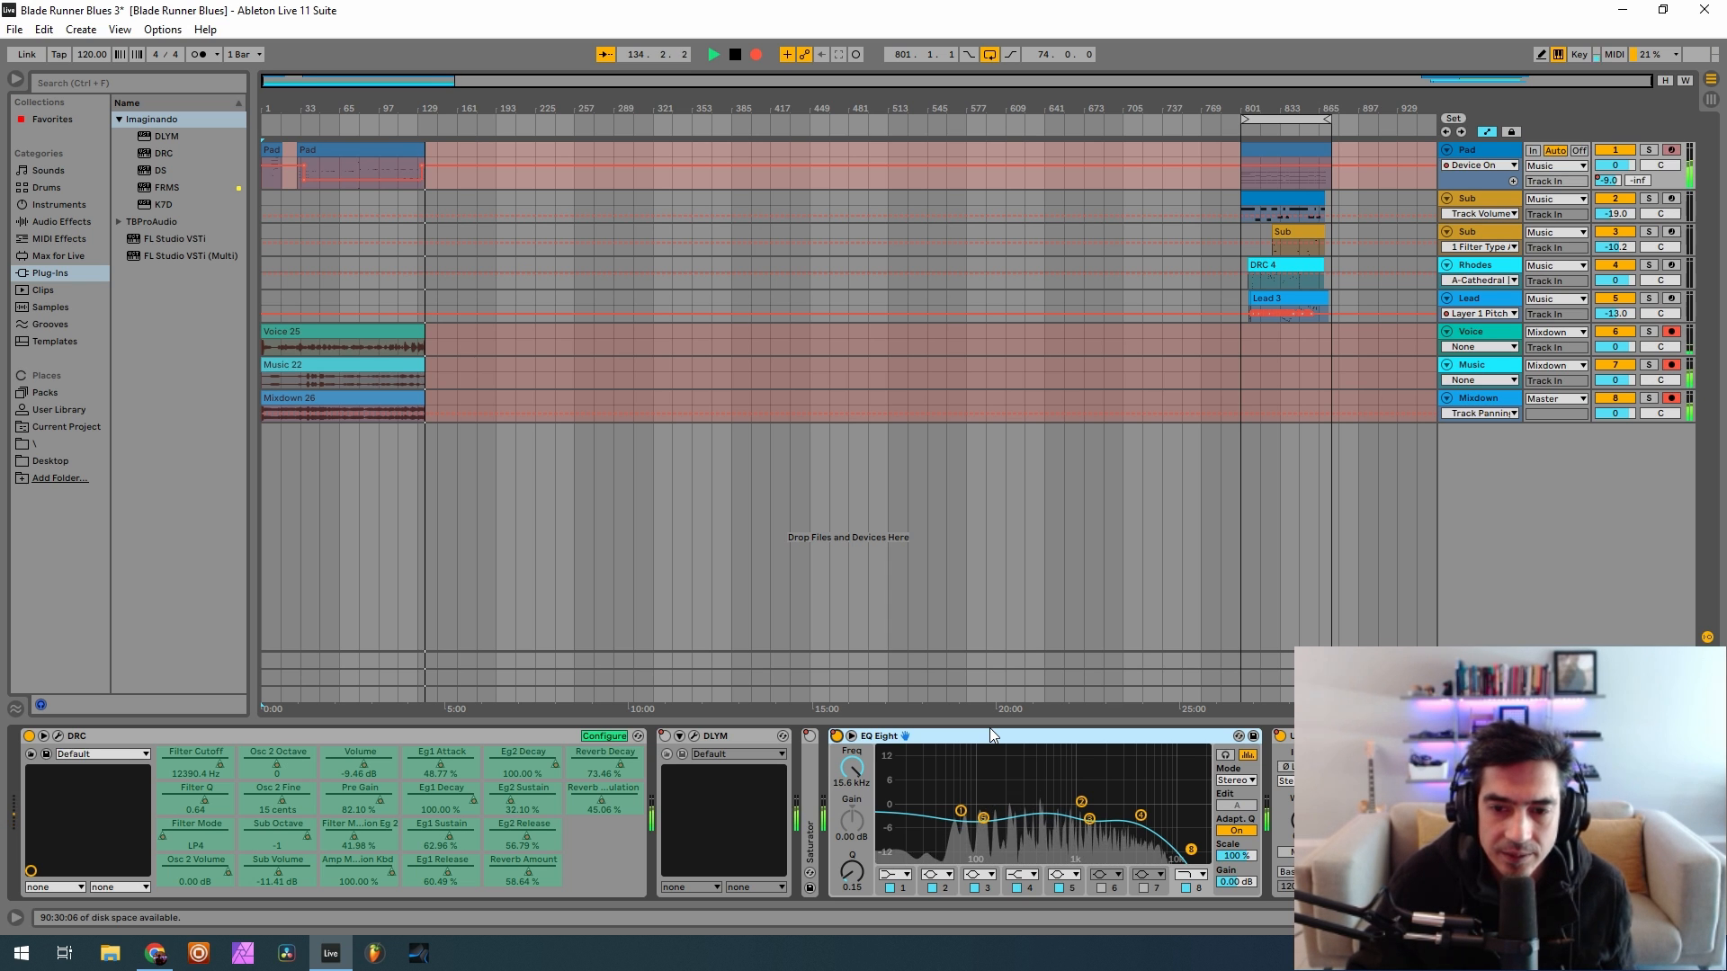
double_click(809, 765)
left_click(810, 736)
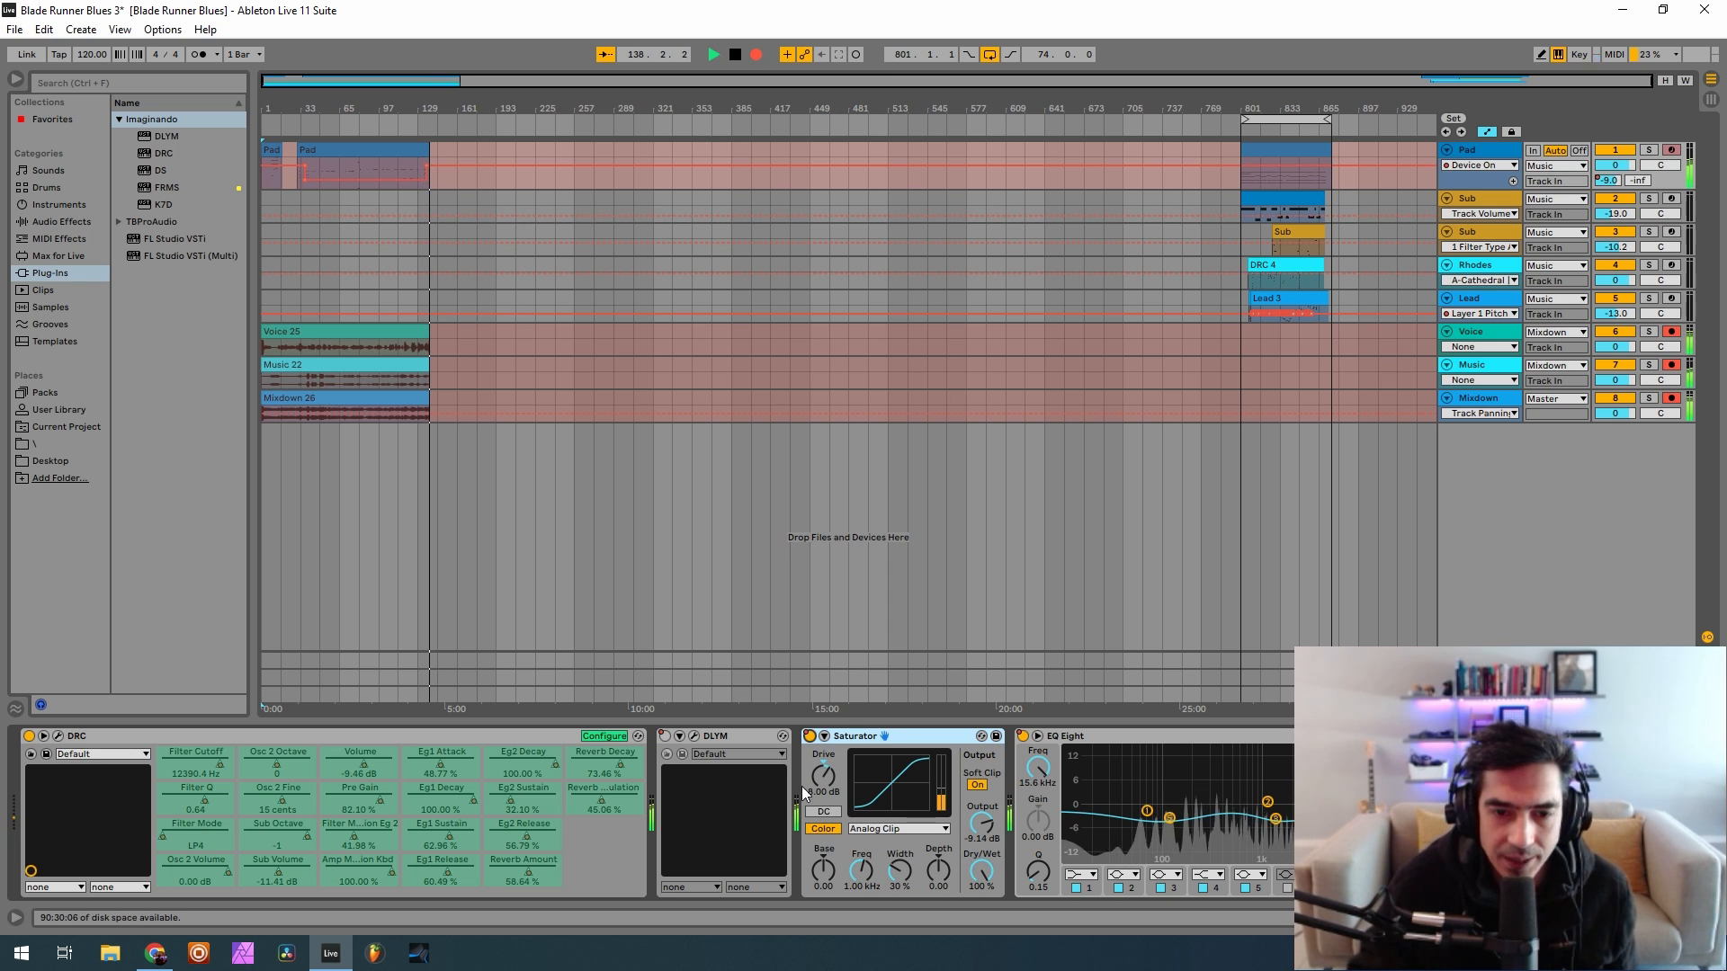
Turn on the DLYM effect on the Pad track and set its dry/wet to 0.367, closing its window when done
left_click(664, 736)
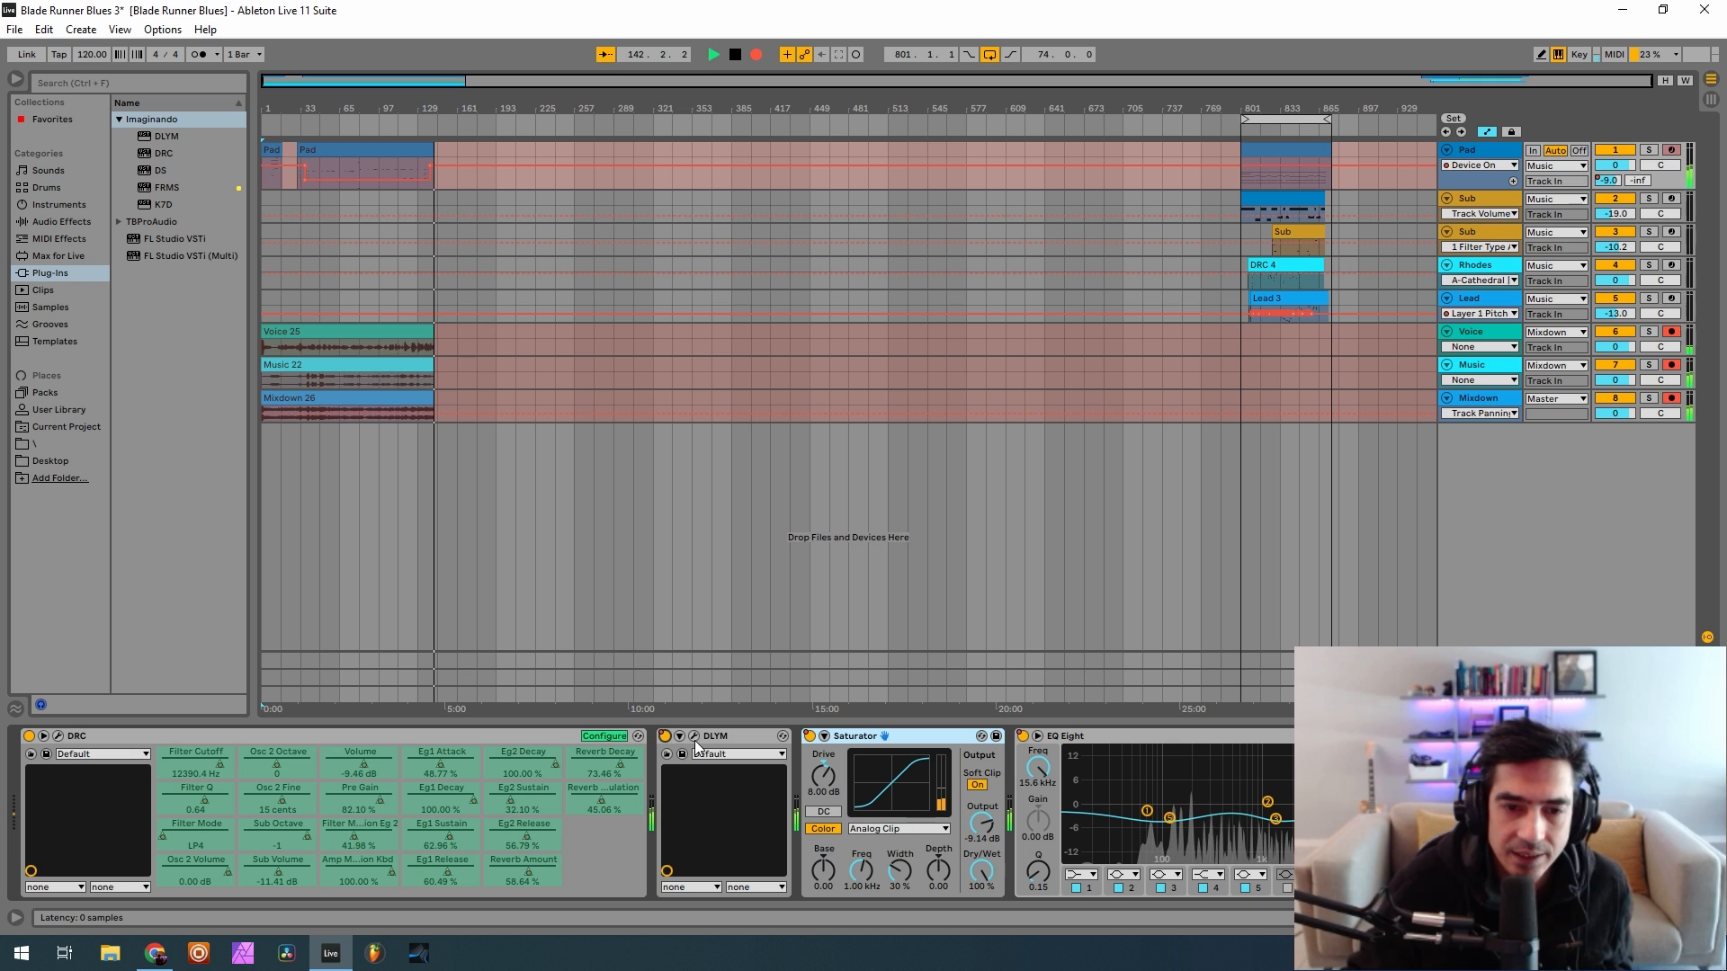
left_click(694, 737)
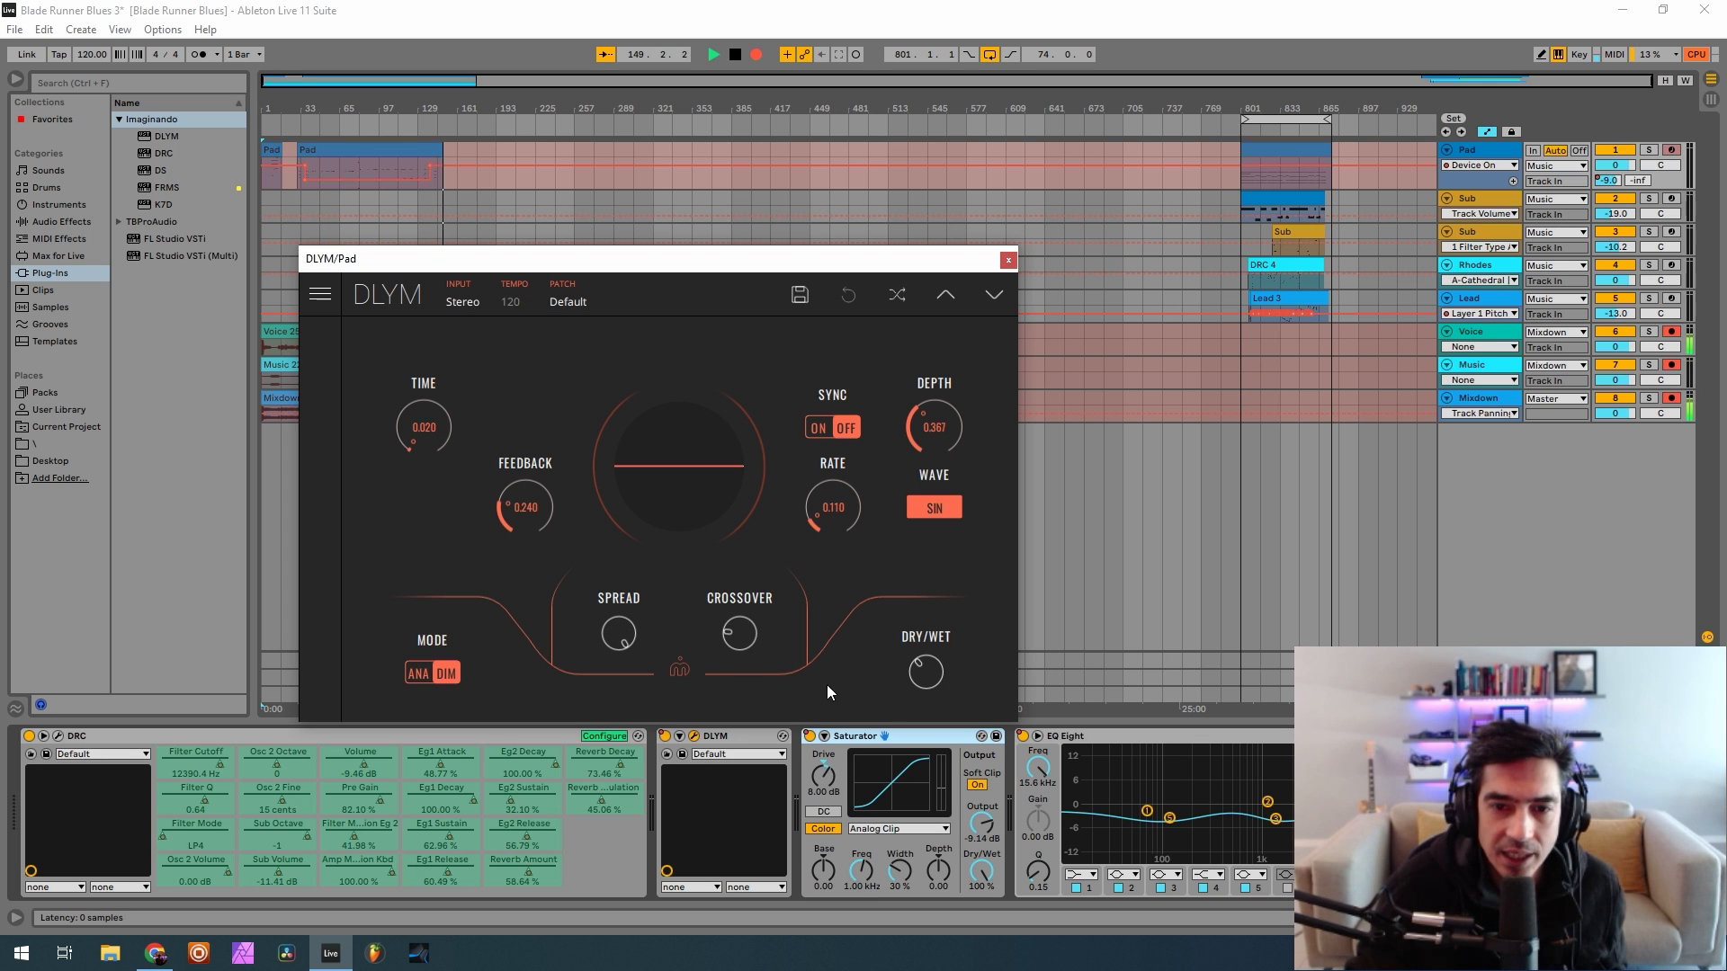
left_click(926, 673)
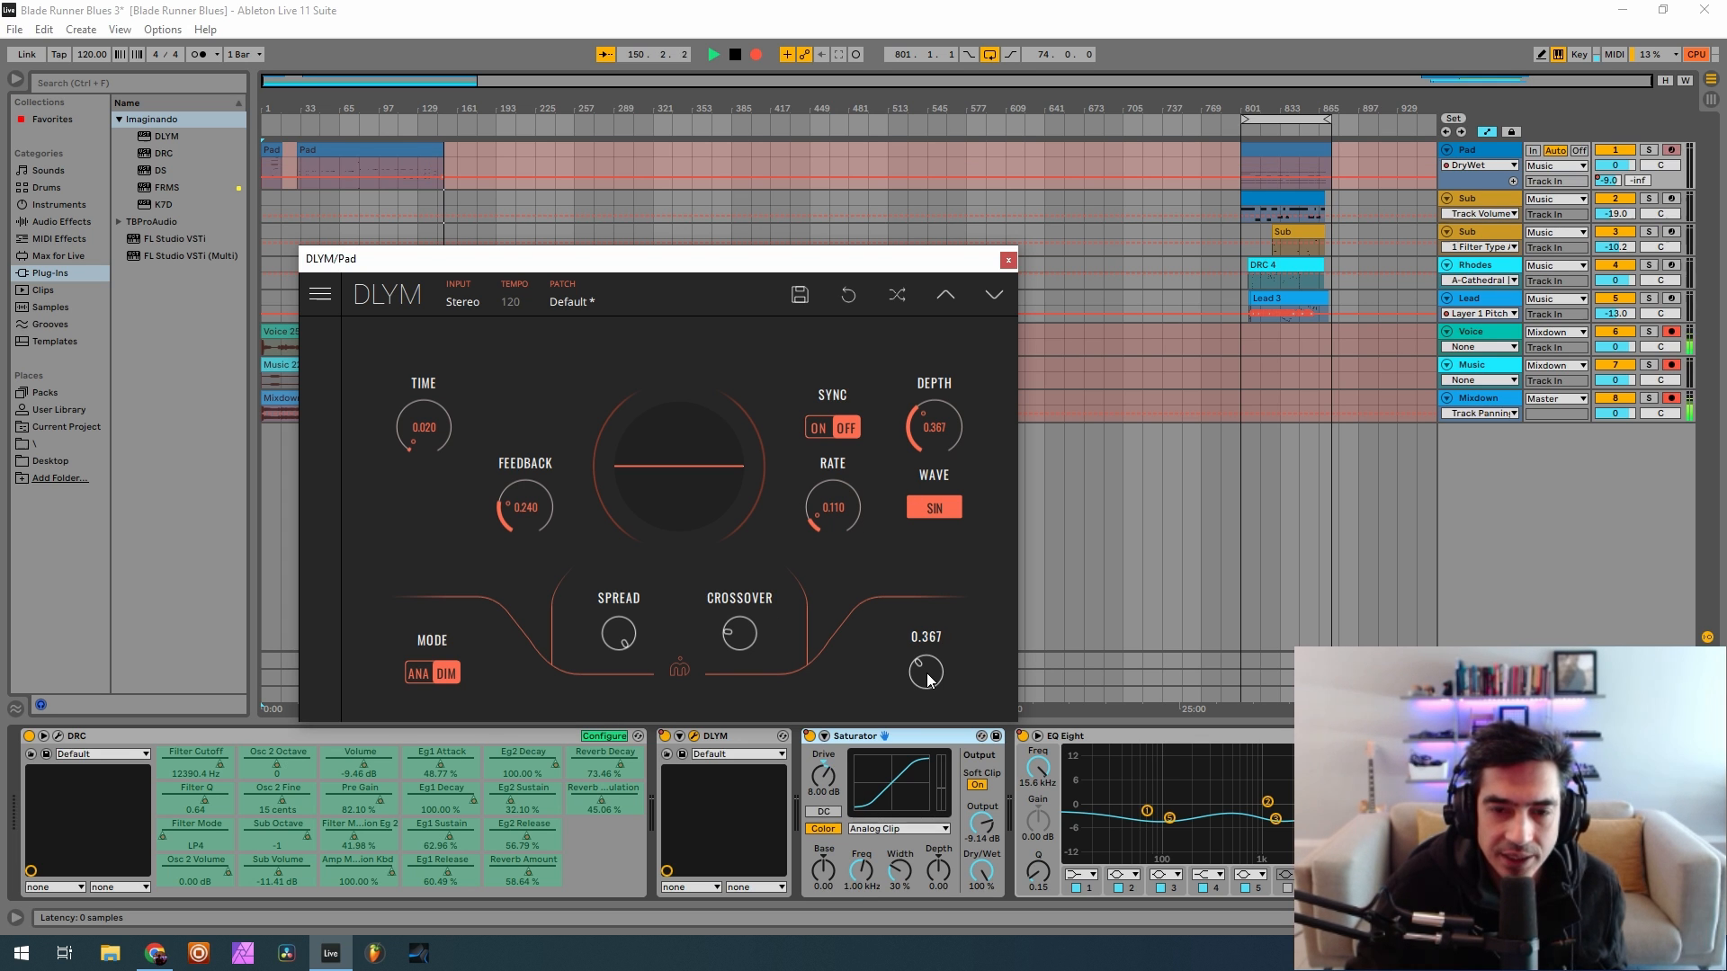
left_click(1007, 262)
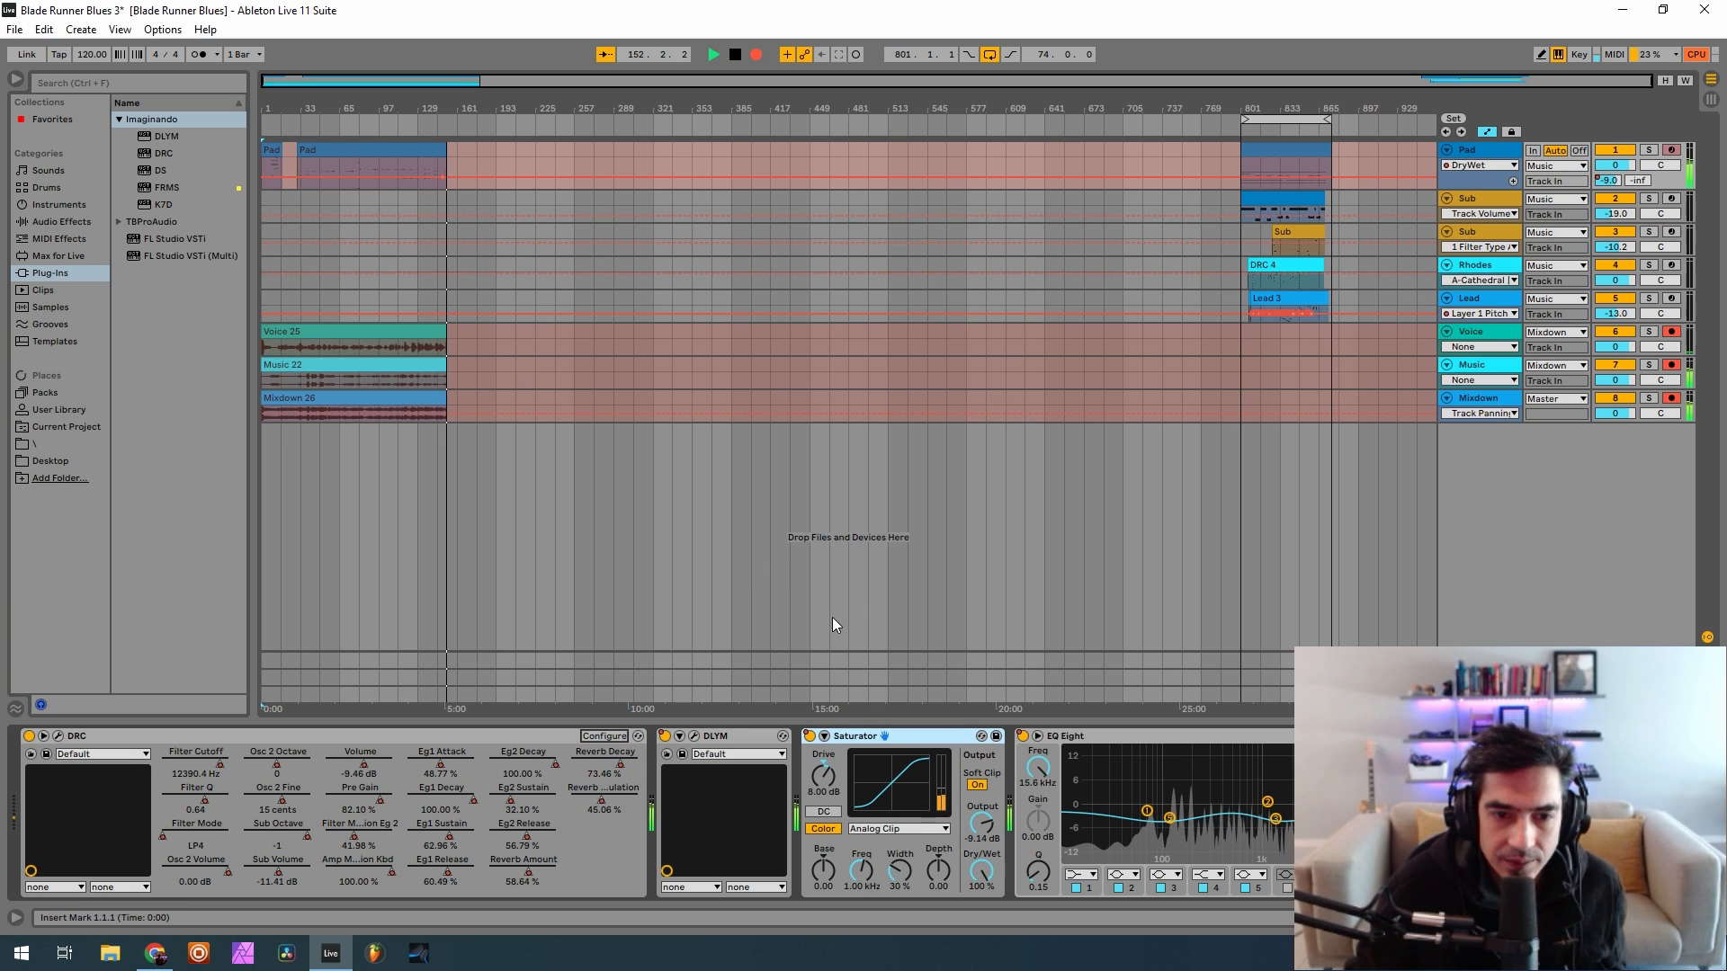
Load the Default patch in the first Sub track's DRC synth and set oscillator 1's waveform to Sine
left_click(1480, 197)
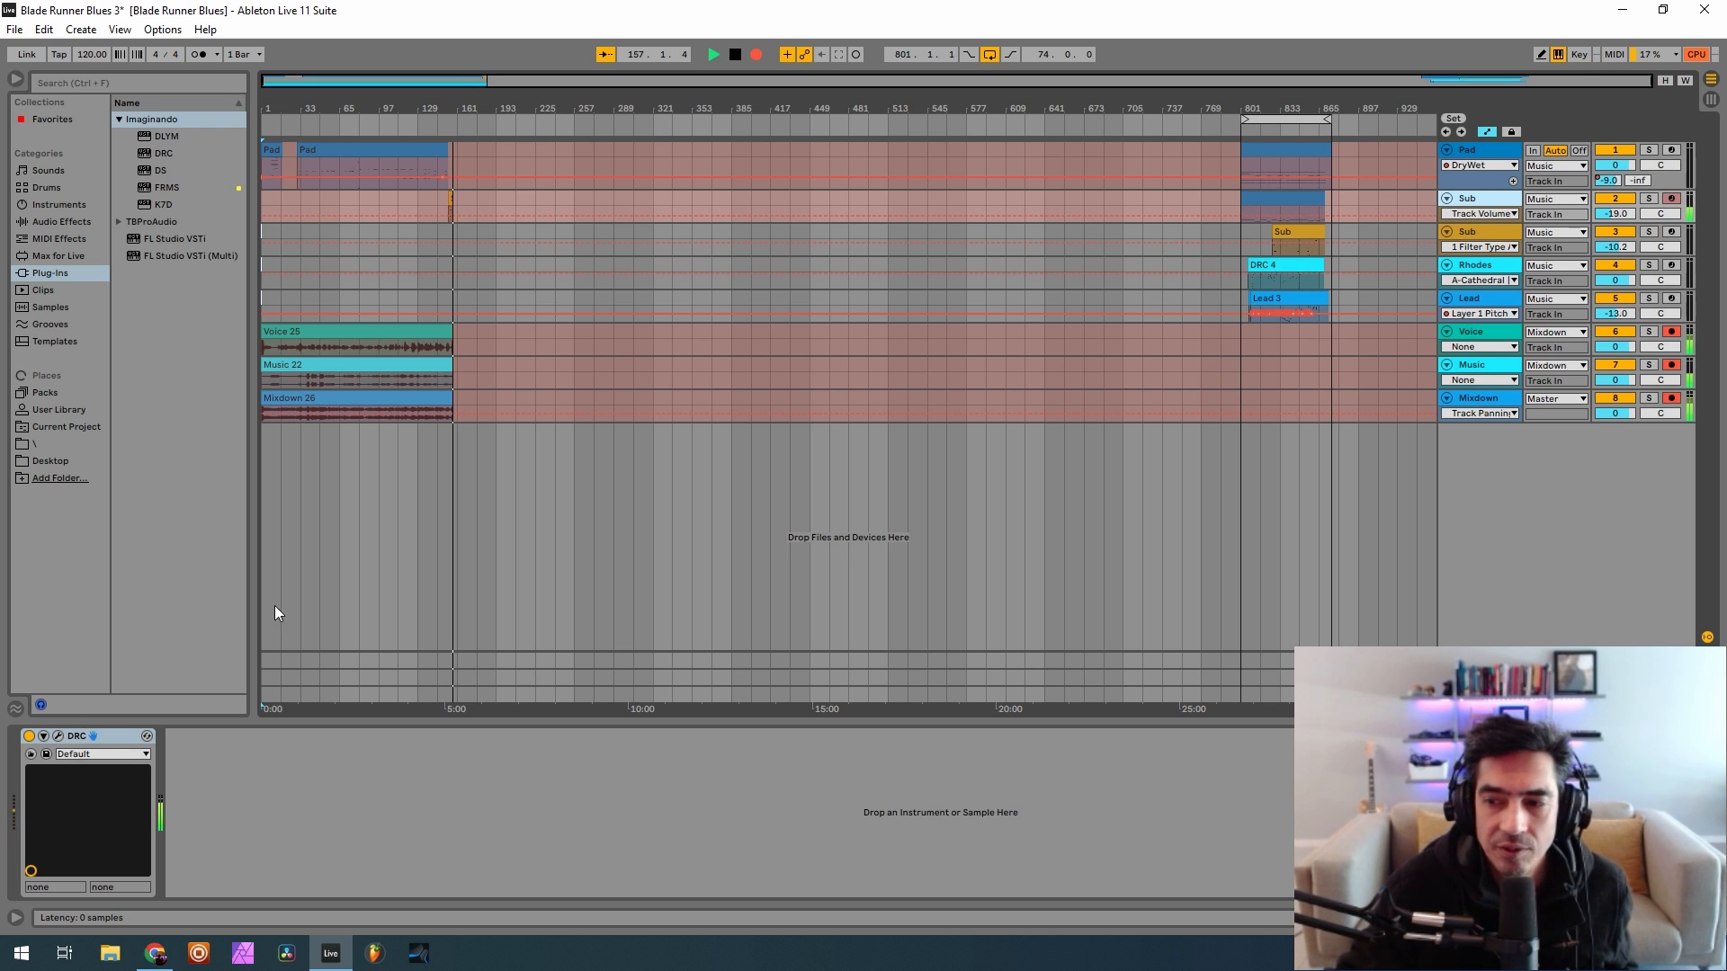
key("ctrl+alt+p")
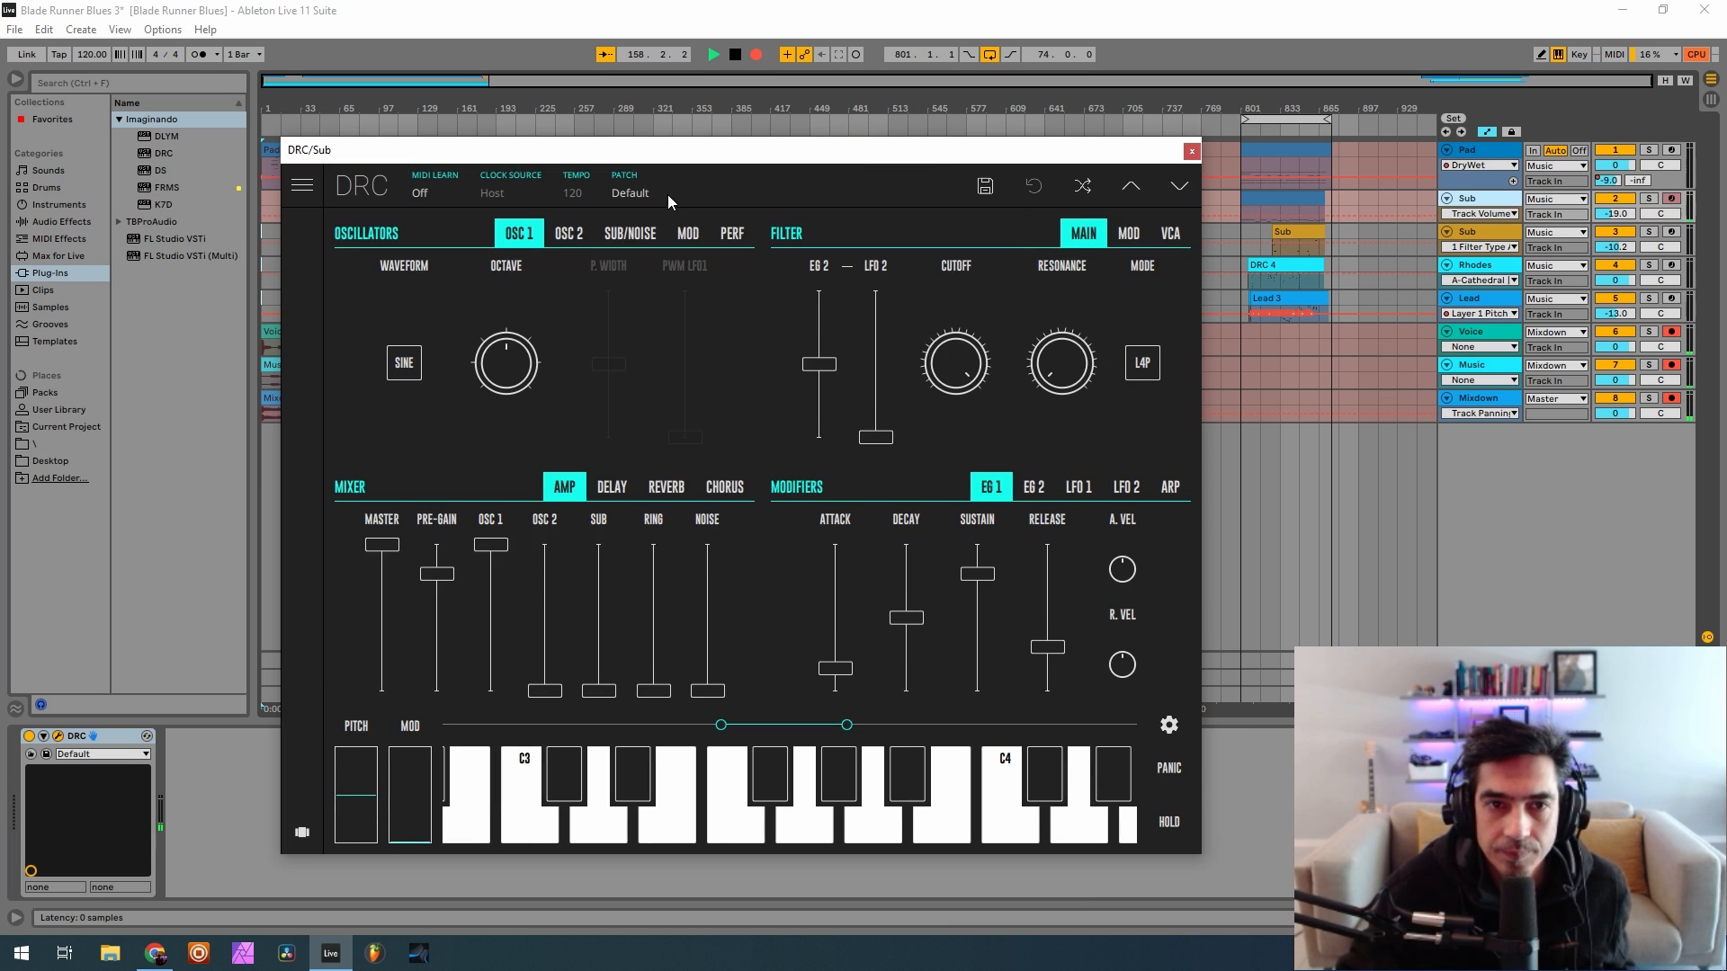
left_click(667, 194)
left_click(617, 325)
left_click(674, 193)
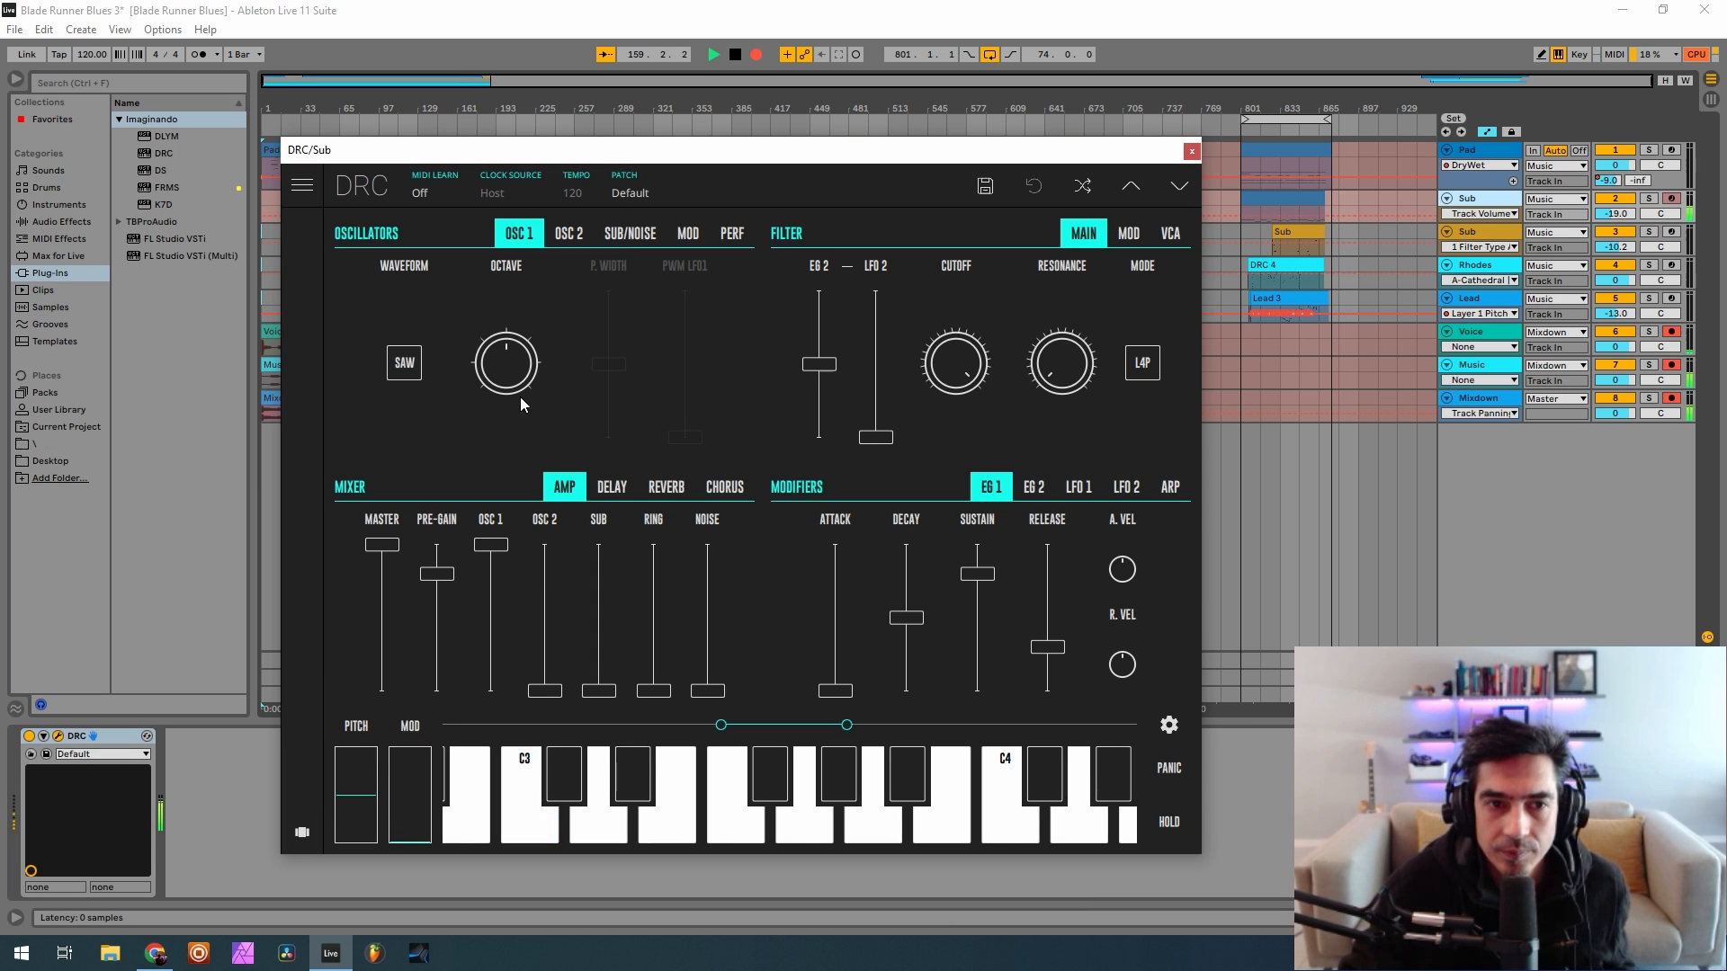
left_click(412, 365)
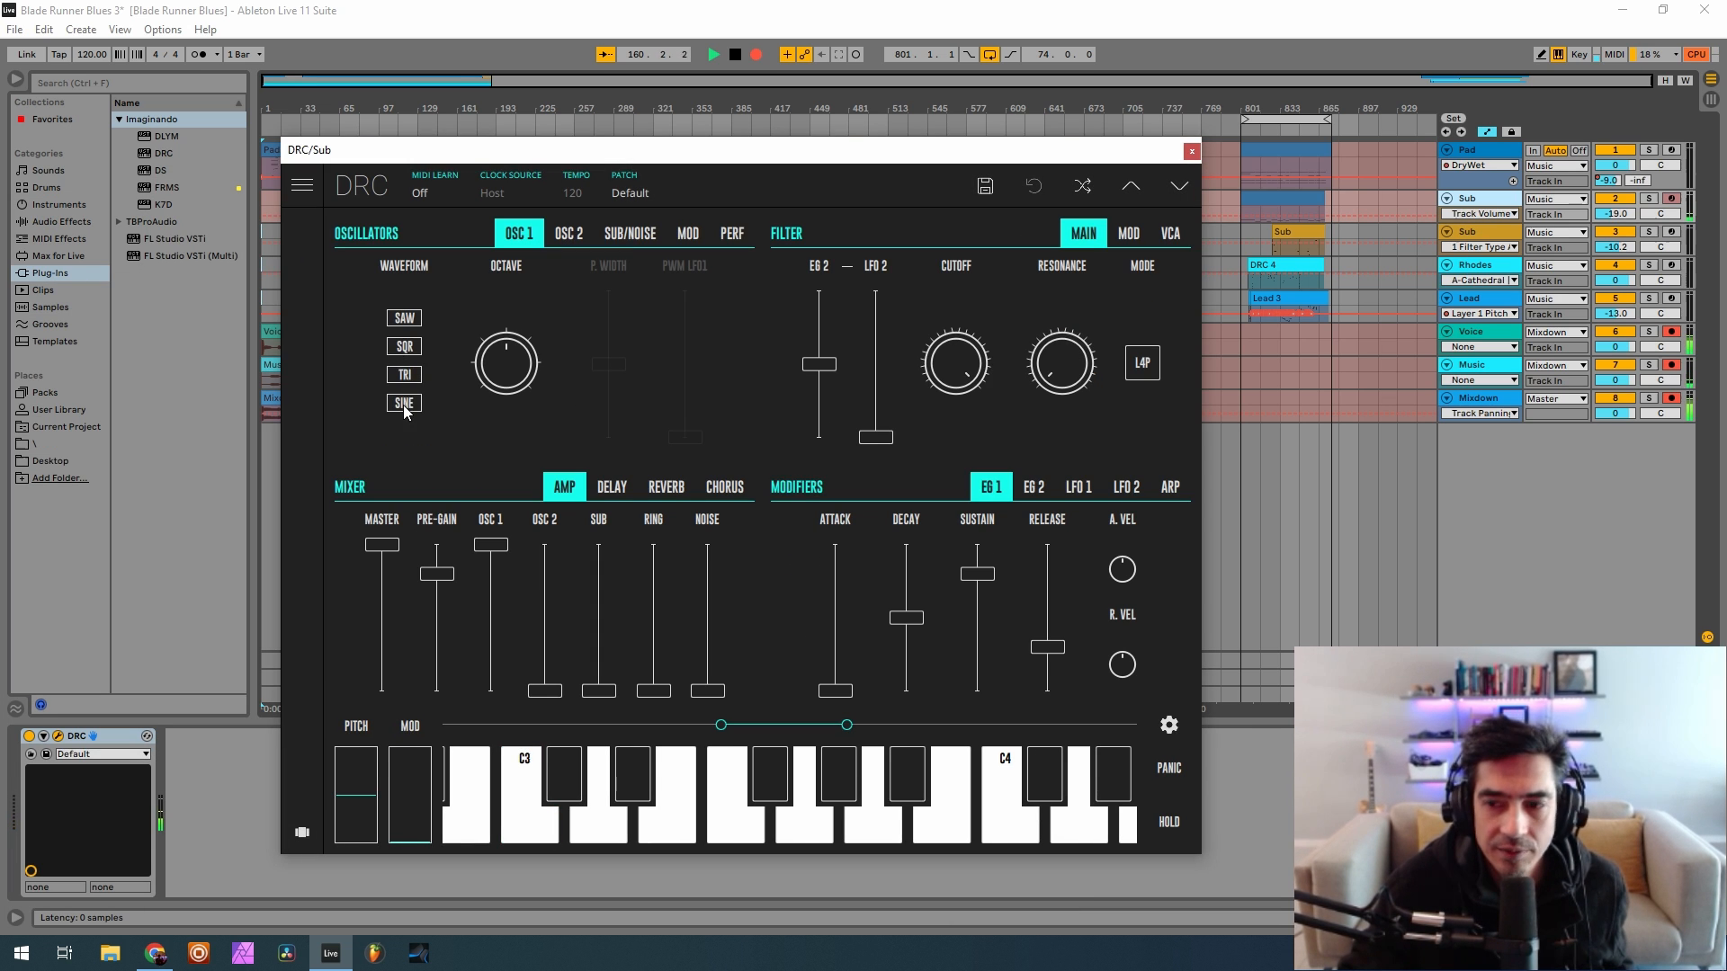
left_click(403, 404)
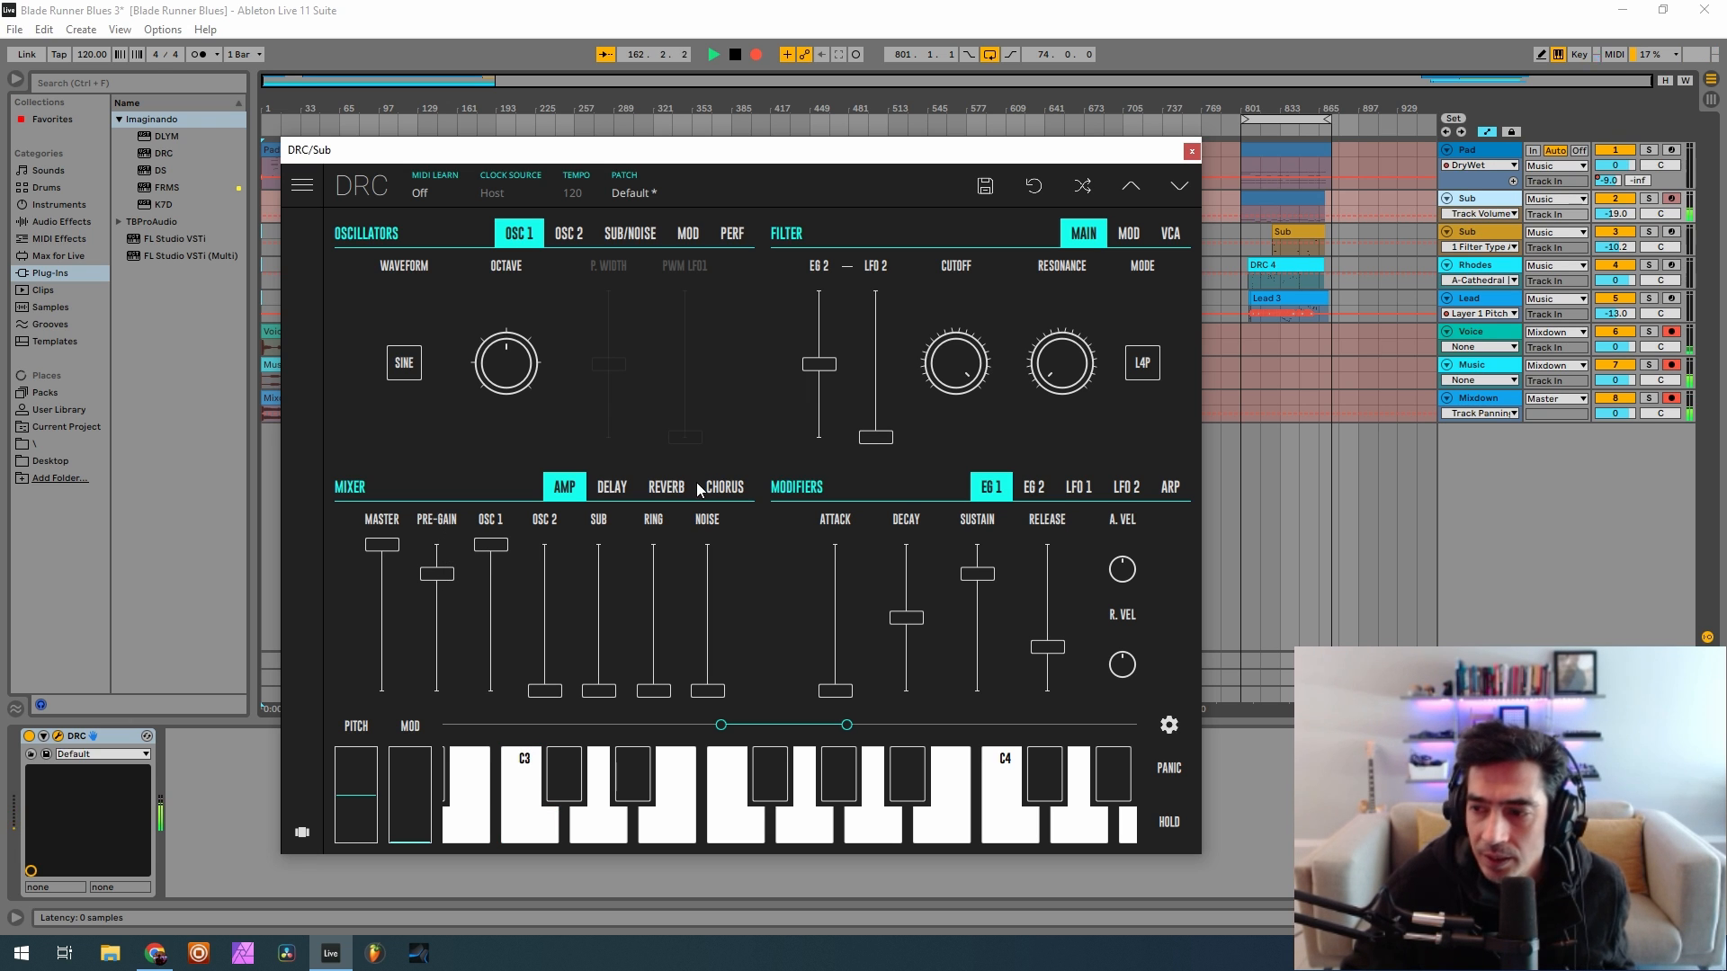
Set the first Sub's DRC voice mode to Mono and raise its EG 1 attack slightly, closing the synth window when done
left_click(731, 234)
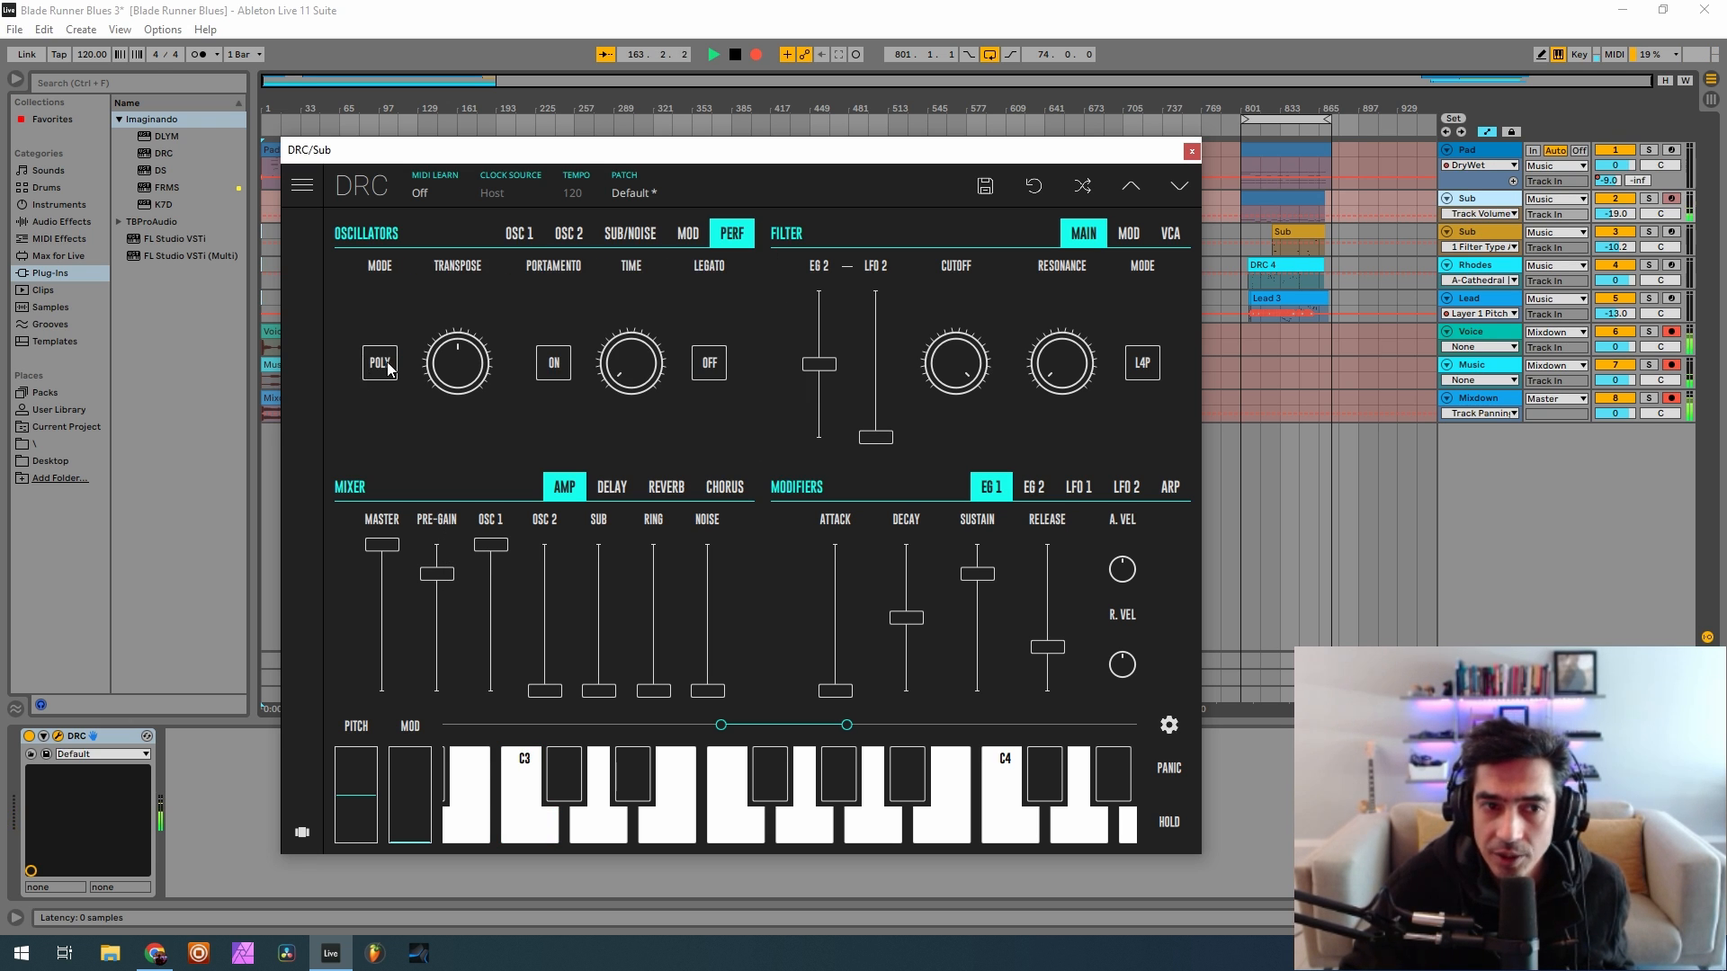
left_click(396, 360)
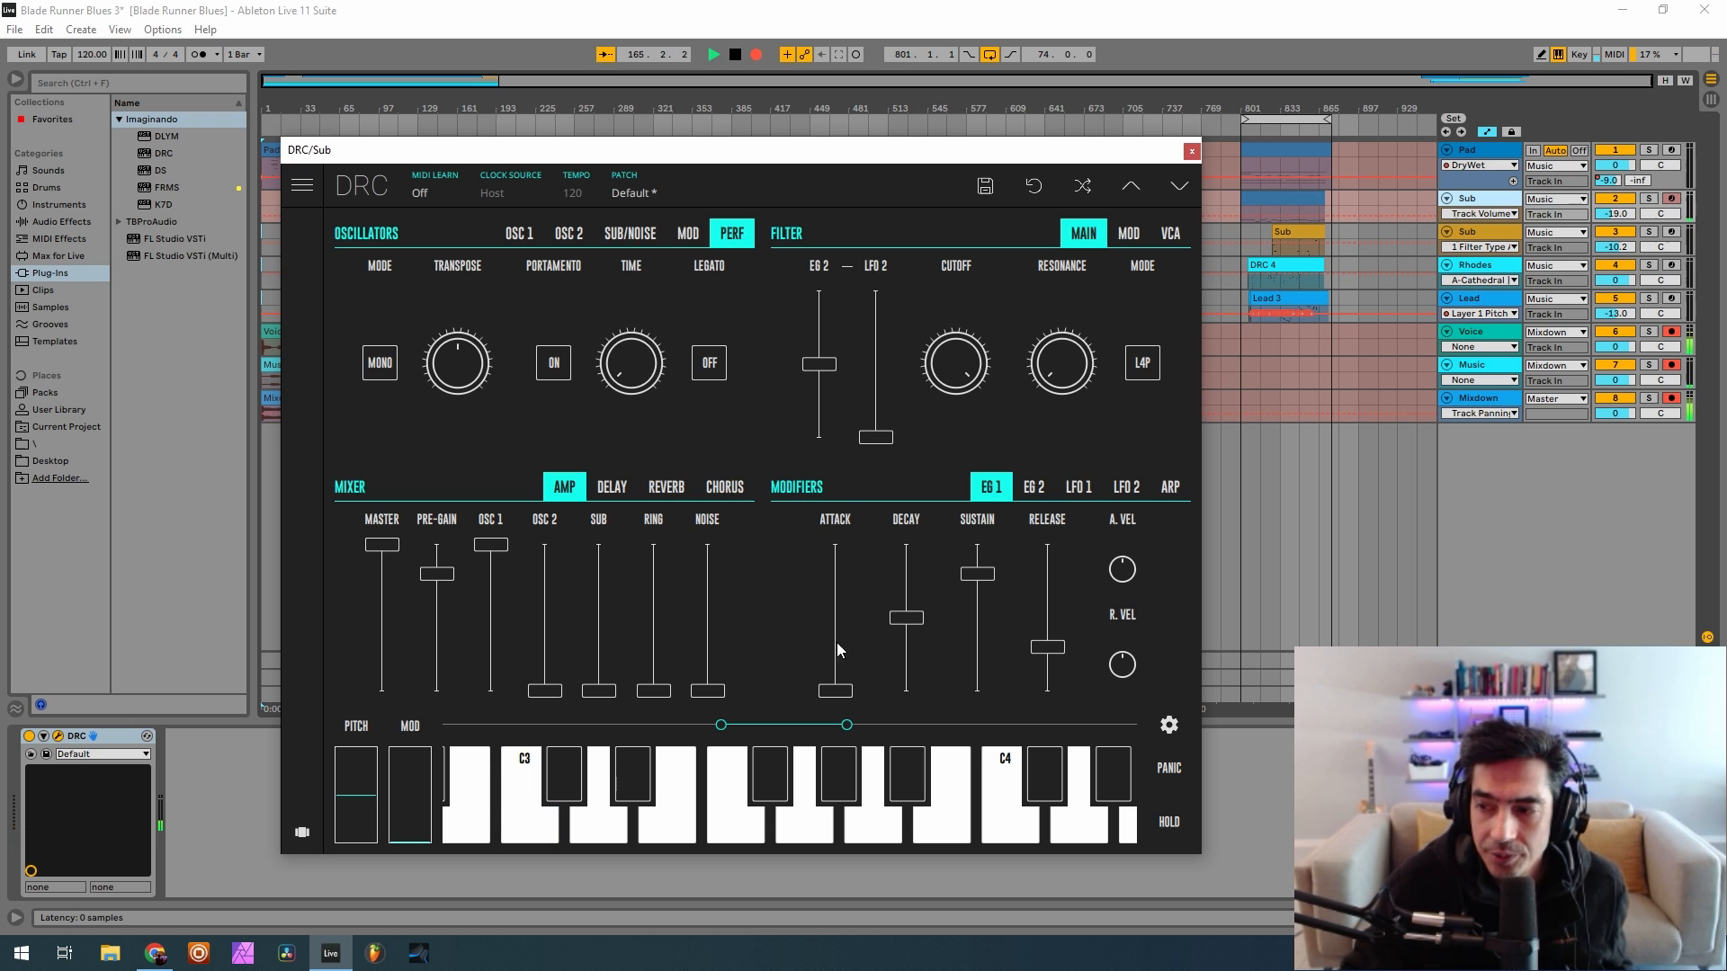
mouse_move(845, 694)
left_mouse_down()
mouse_move(867, 649)
mouse_move(843, 677)
left_mouse_up()
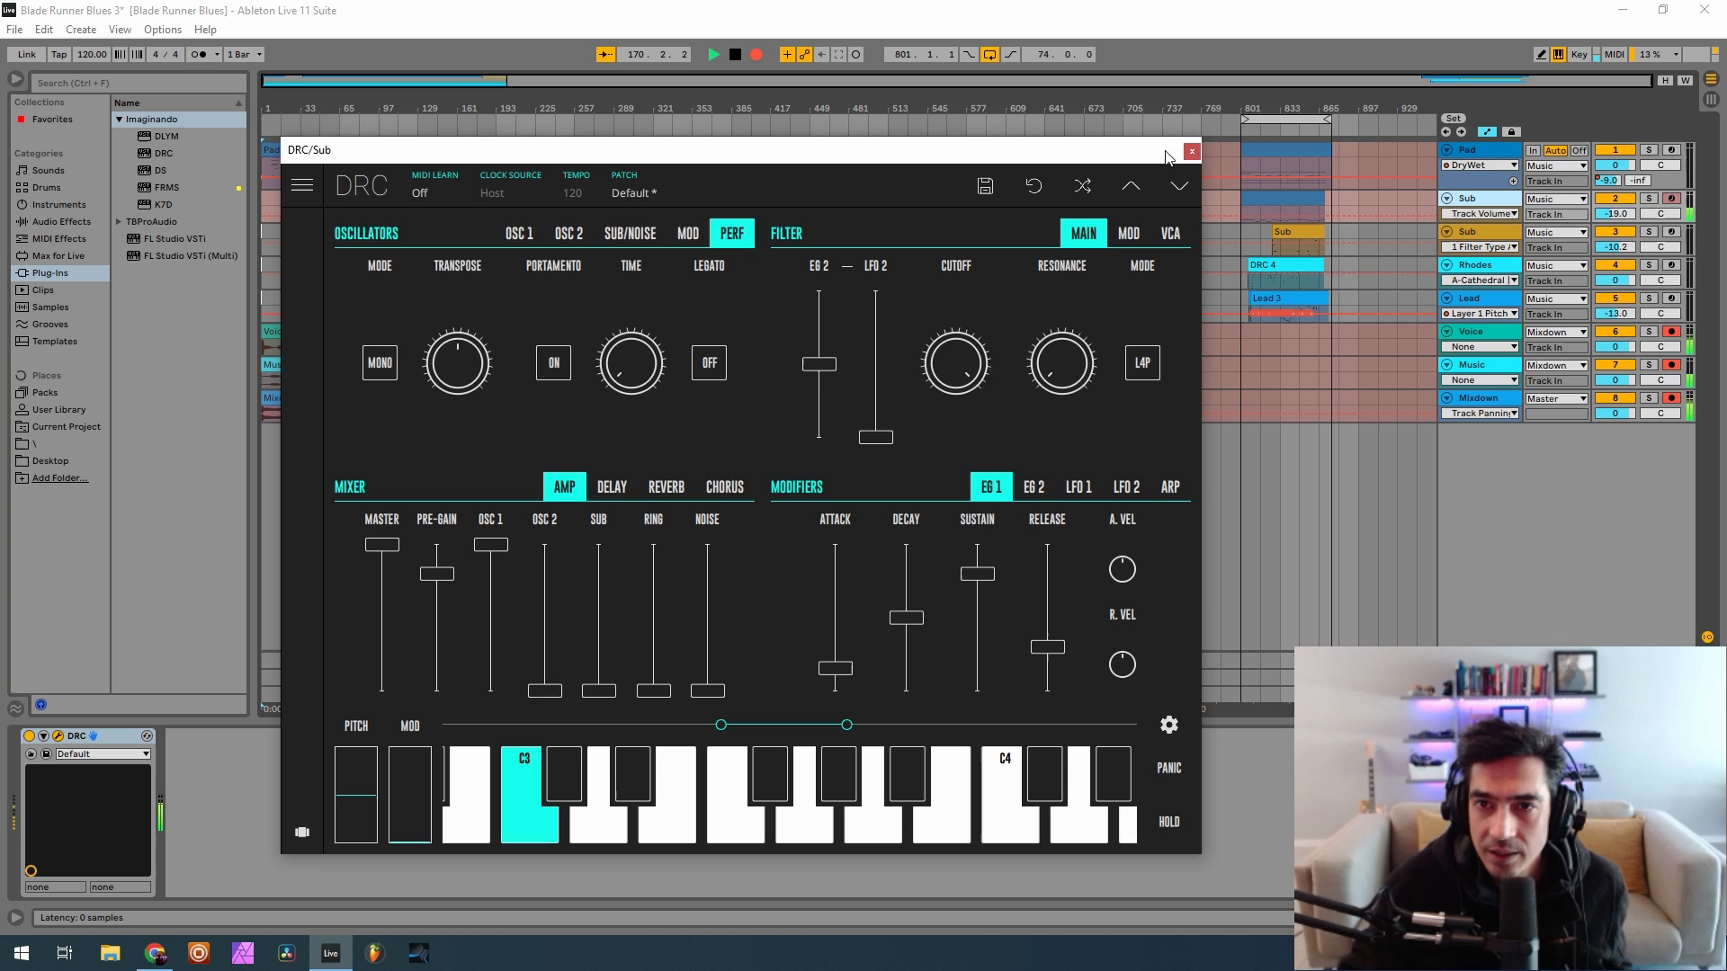
left_click(1192, 150)
Load the Default patch in the second Sub track's DRC synth and set oscillator 1's waveform to Sine
left_click(1484, 227)
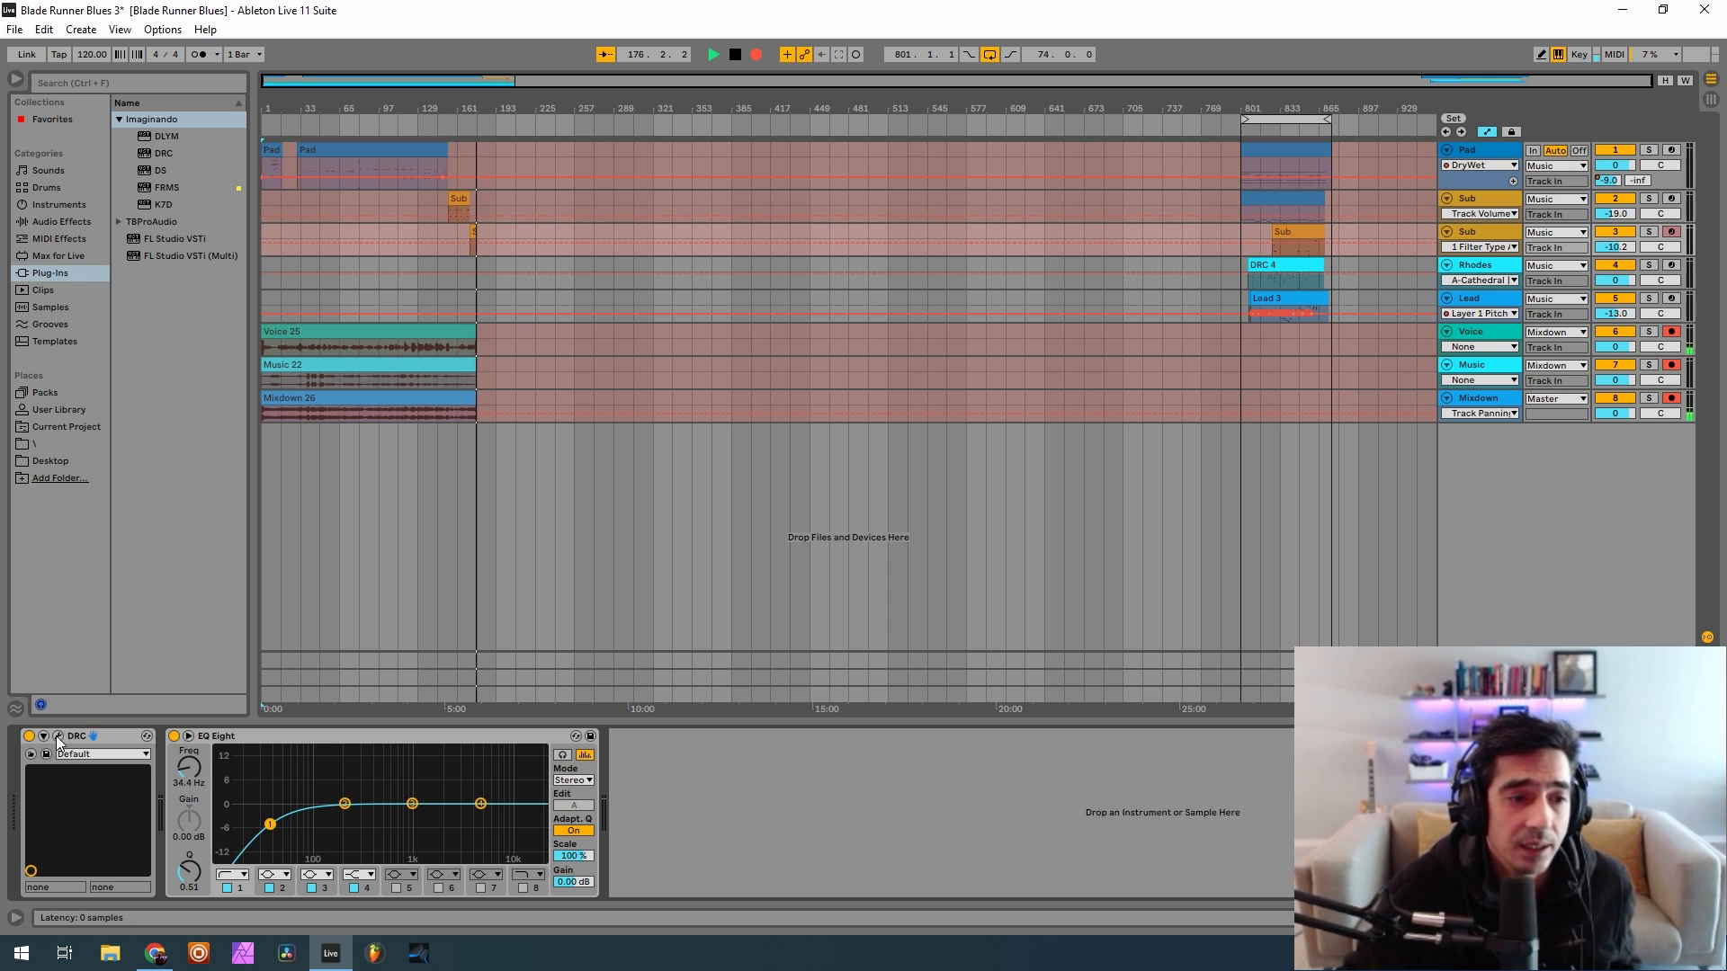
key("ctrl+alt+p")
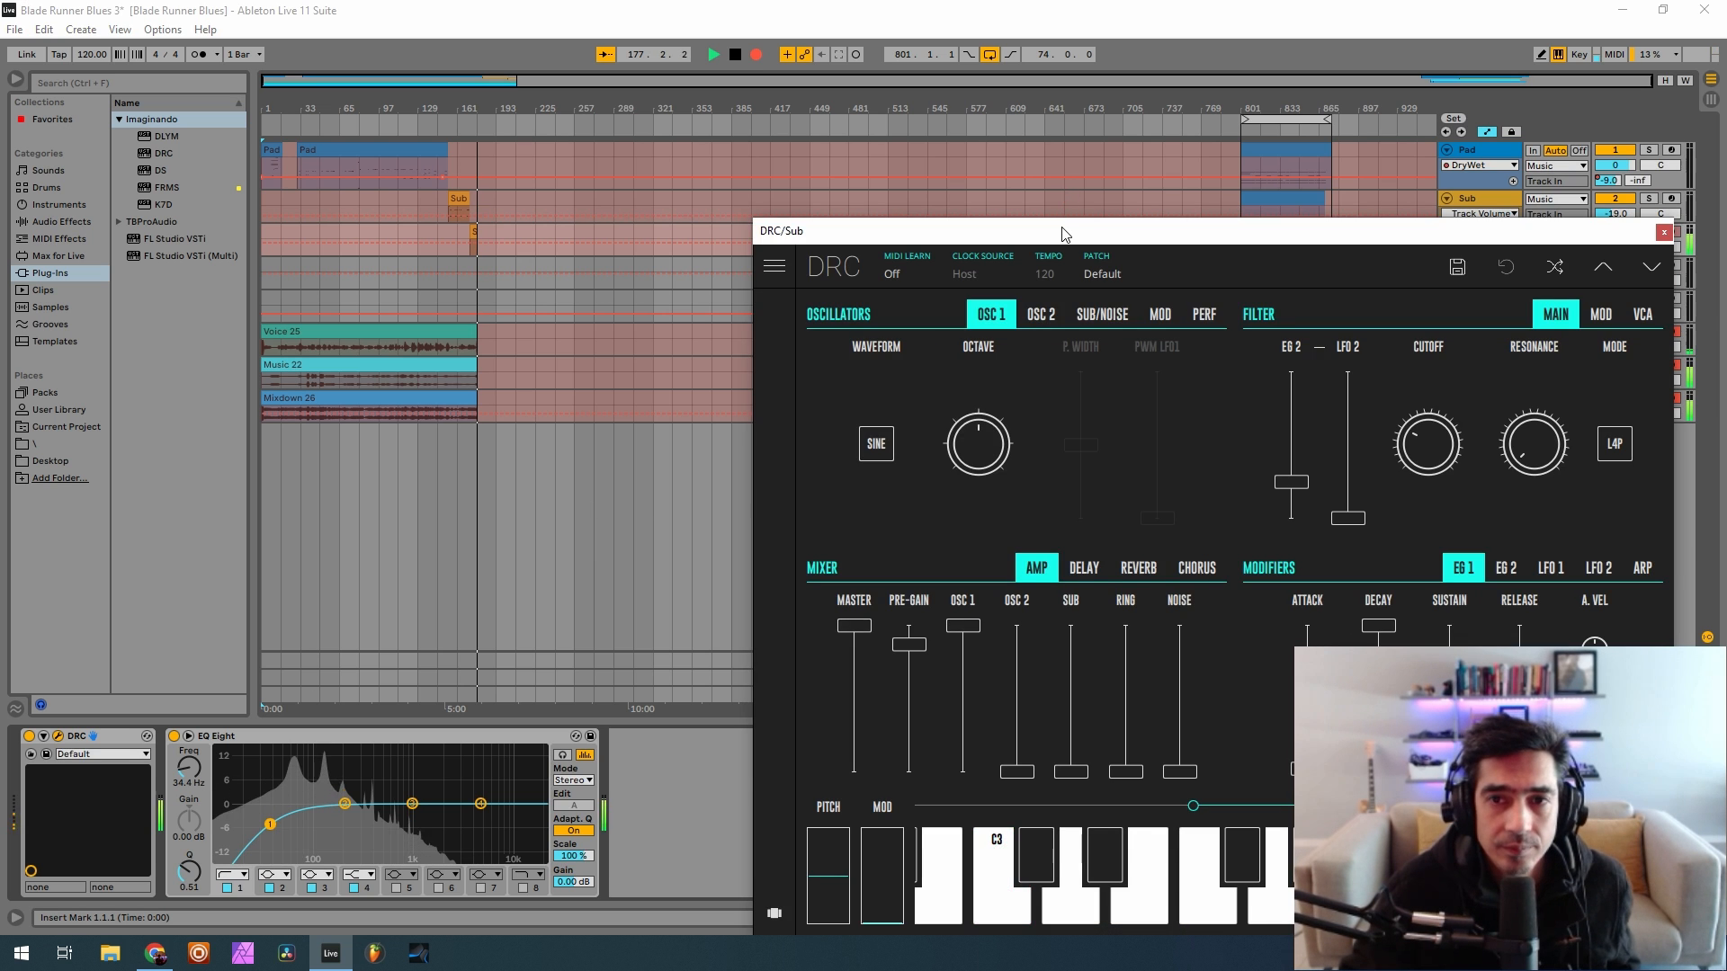
left_click_drag(1056, 226, 630, 102)
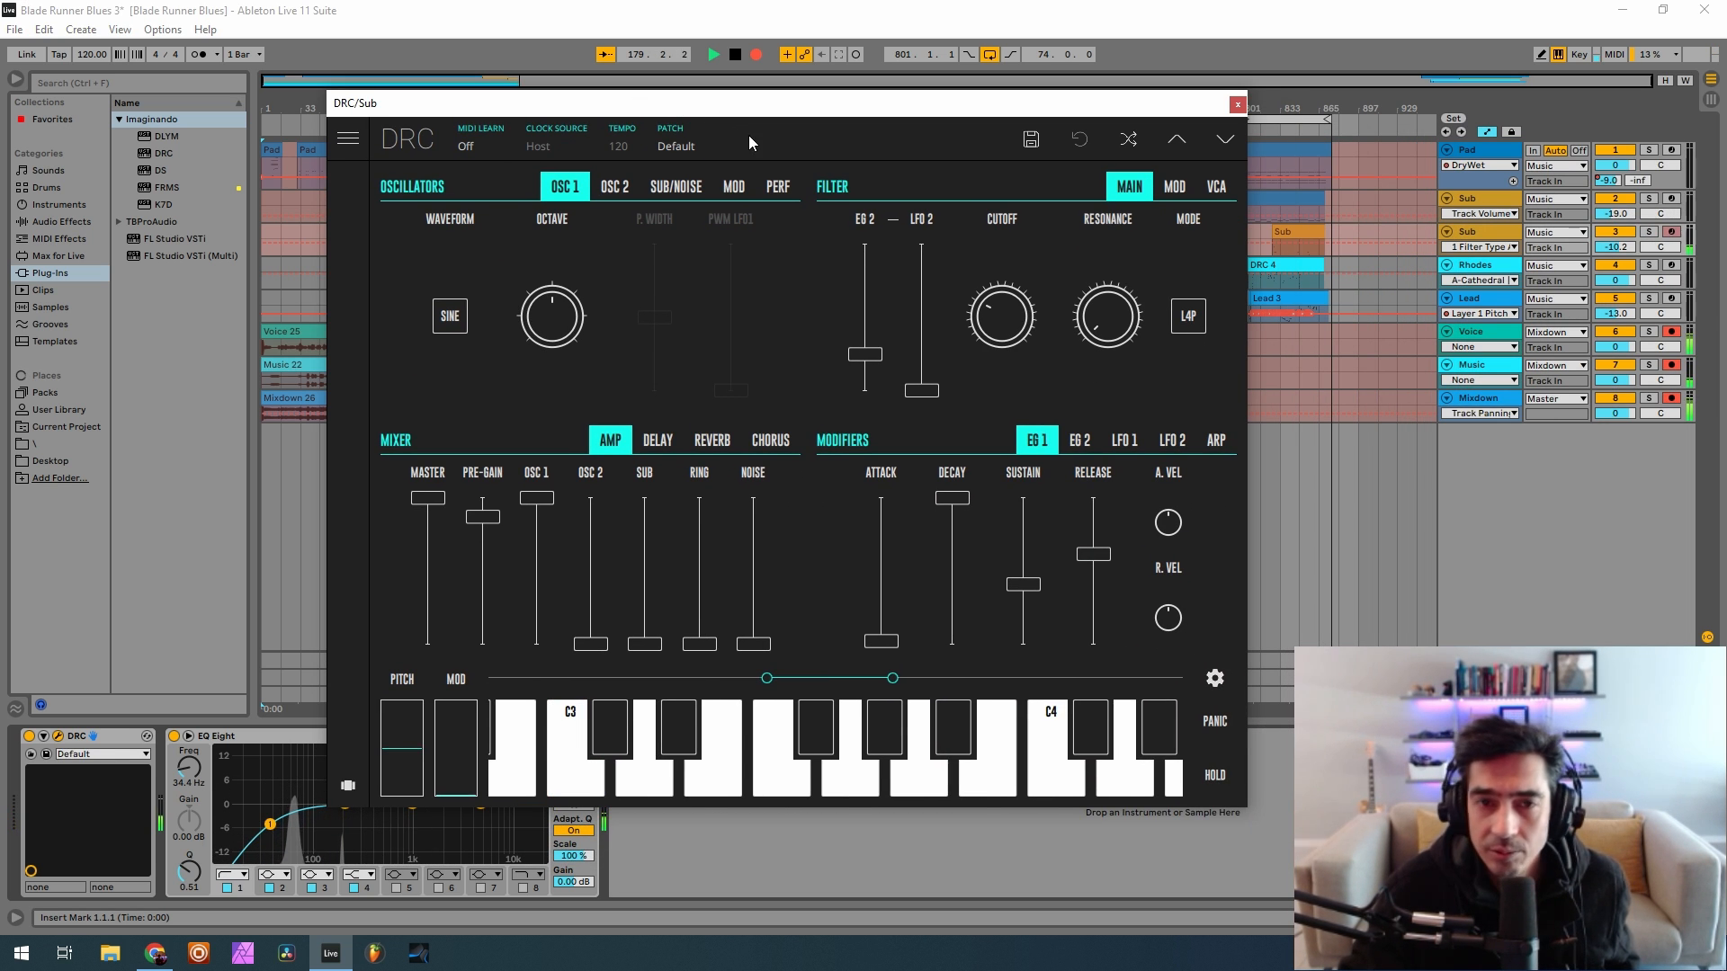
left_click(676, 146)
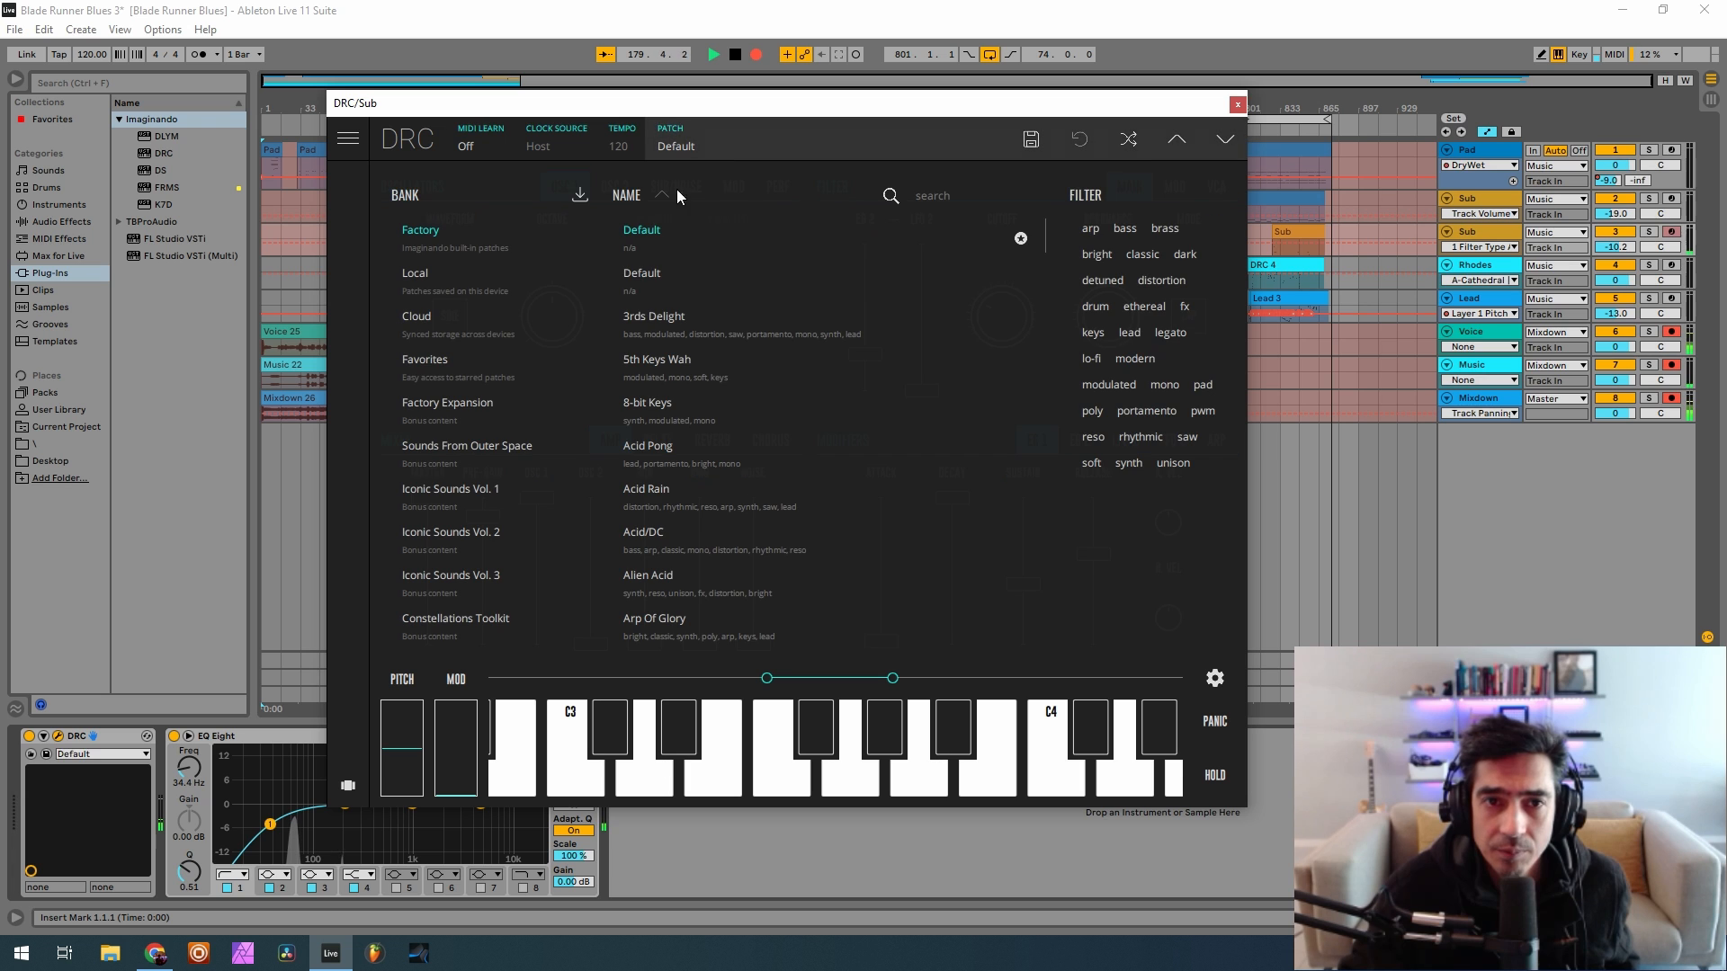
left_click(763, 147)
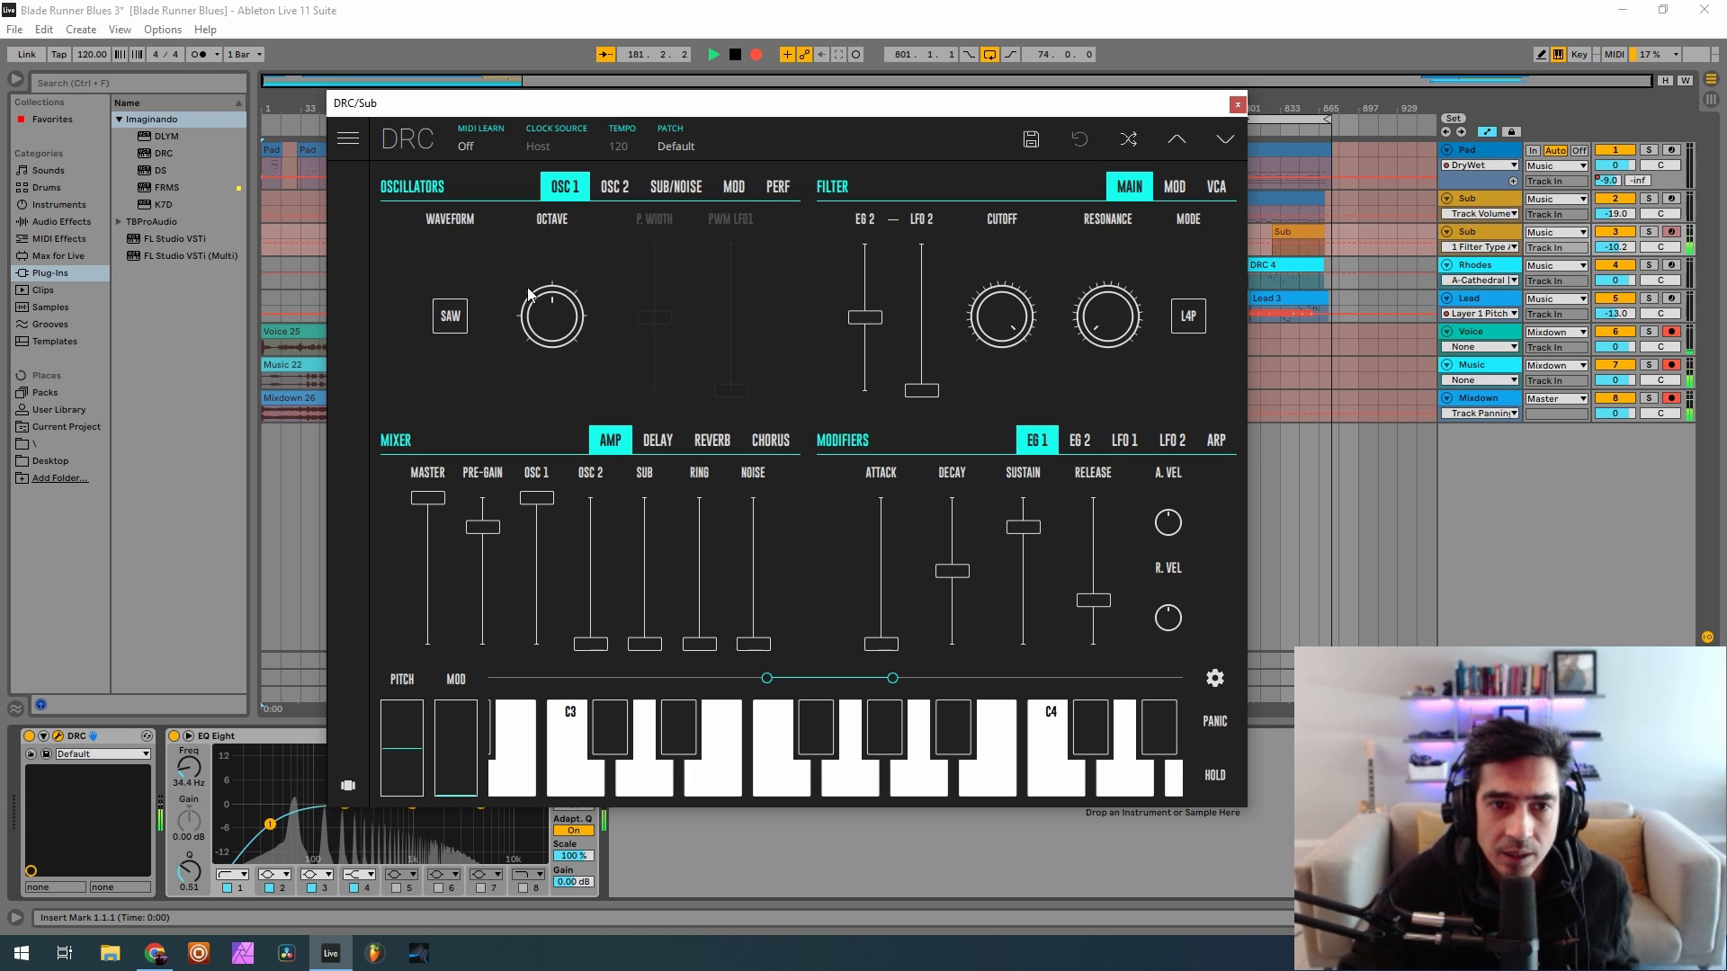
left_click(457, 326)
left_click(466, 358)
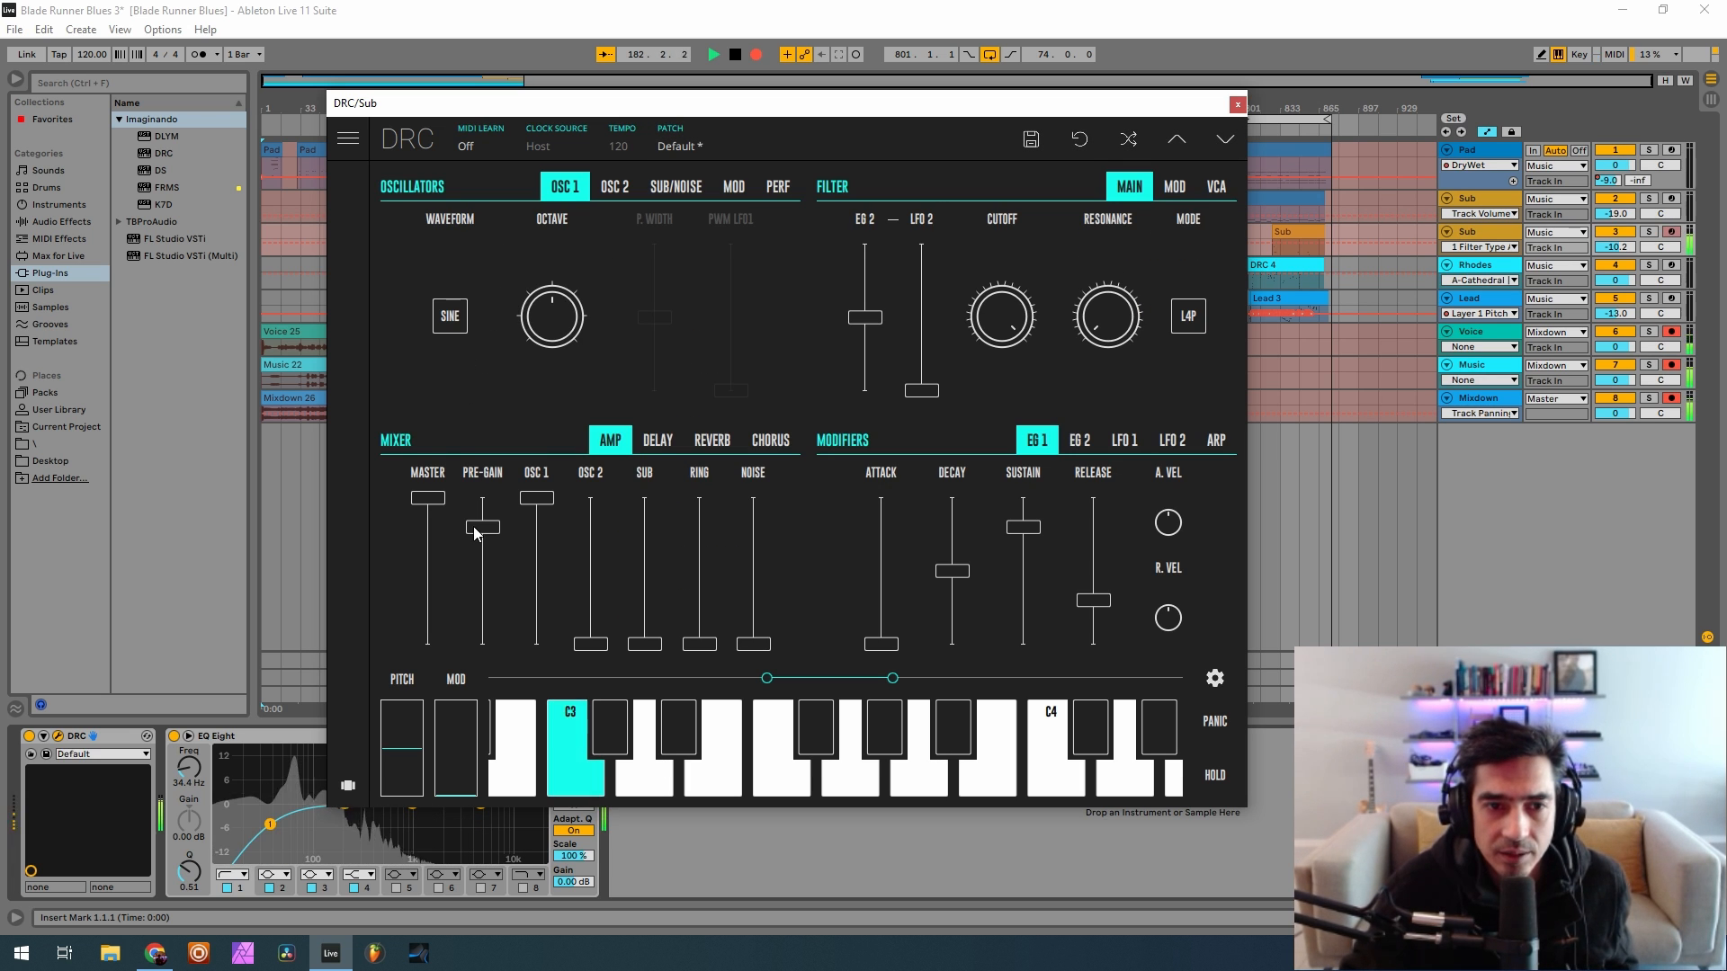
Set the second Sub's DRC voice mode to Mono and raise the mixer pre-gain slightly
left_click(777, 186)
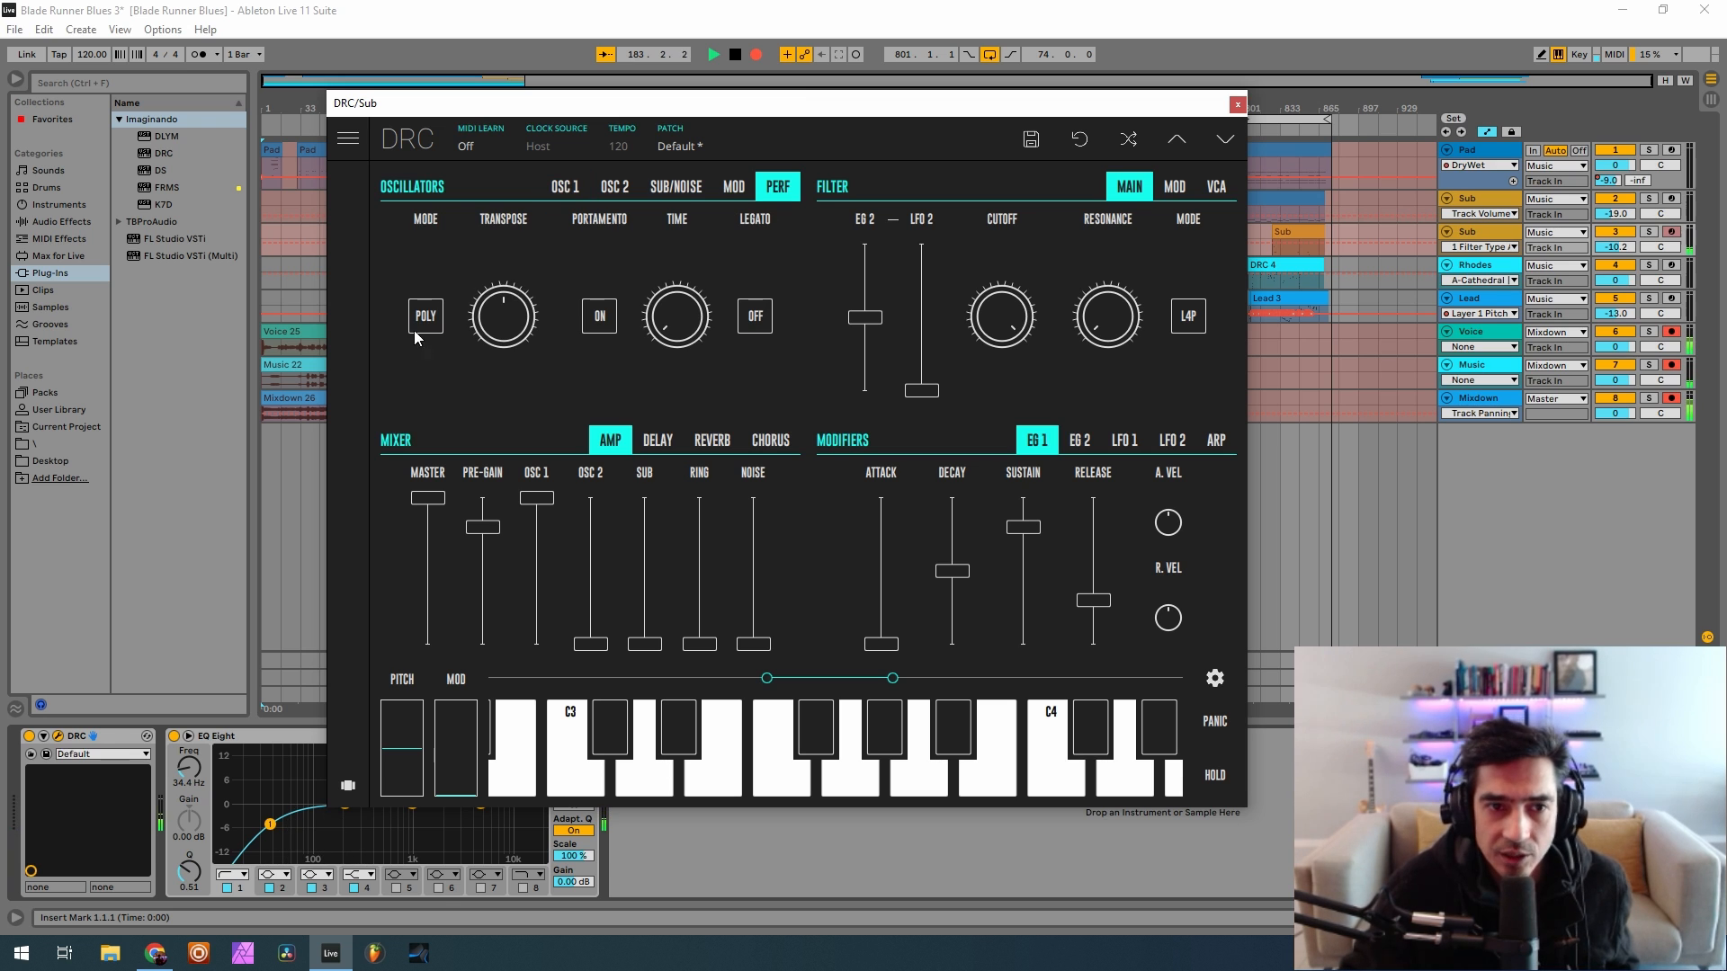
left_click(426, 315)
left_click(425, 308)
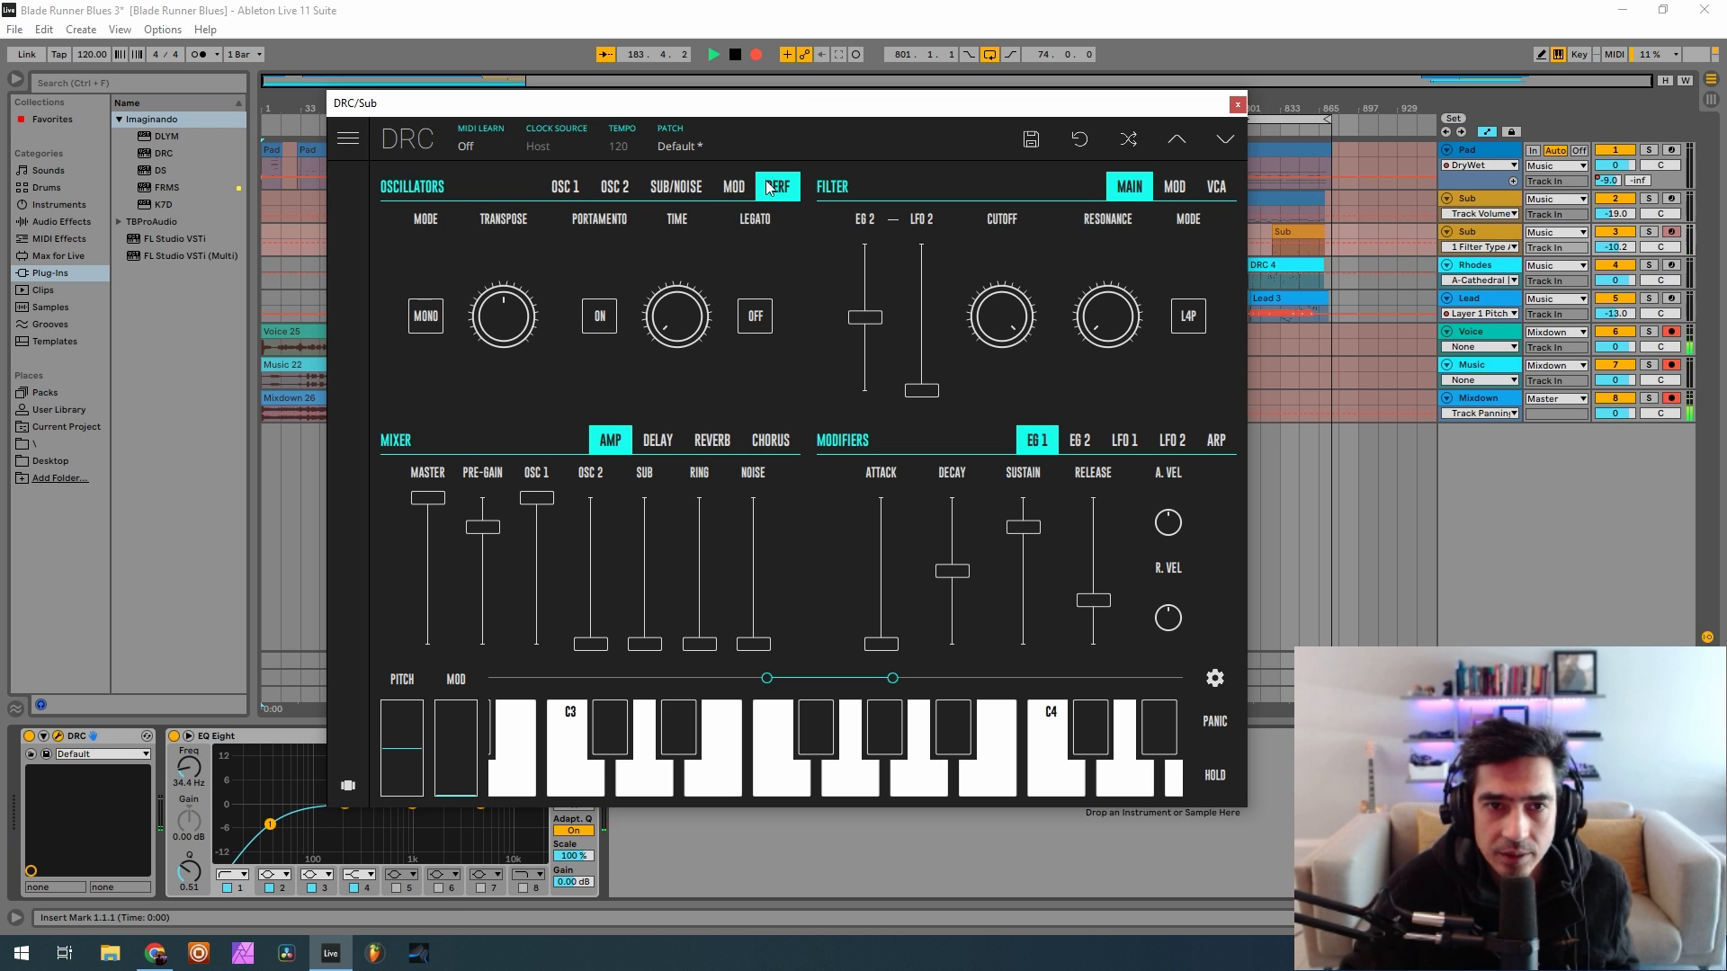
left_click(565, 186)
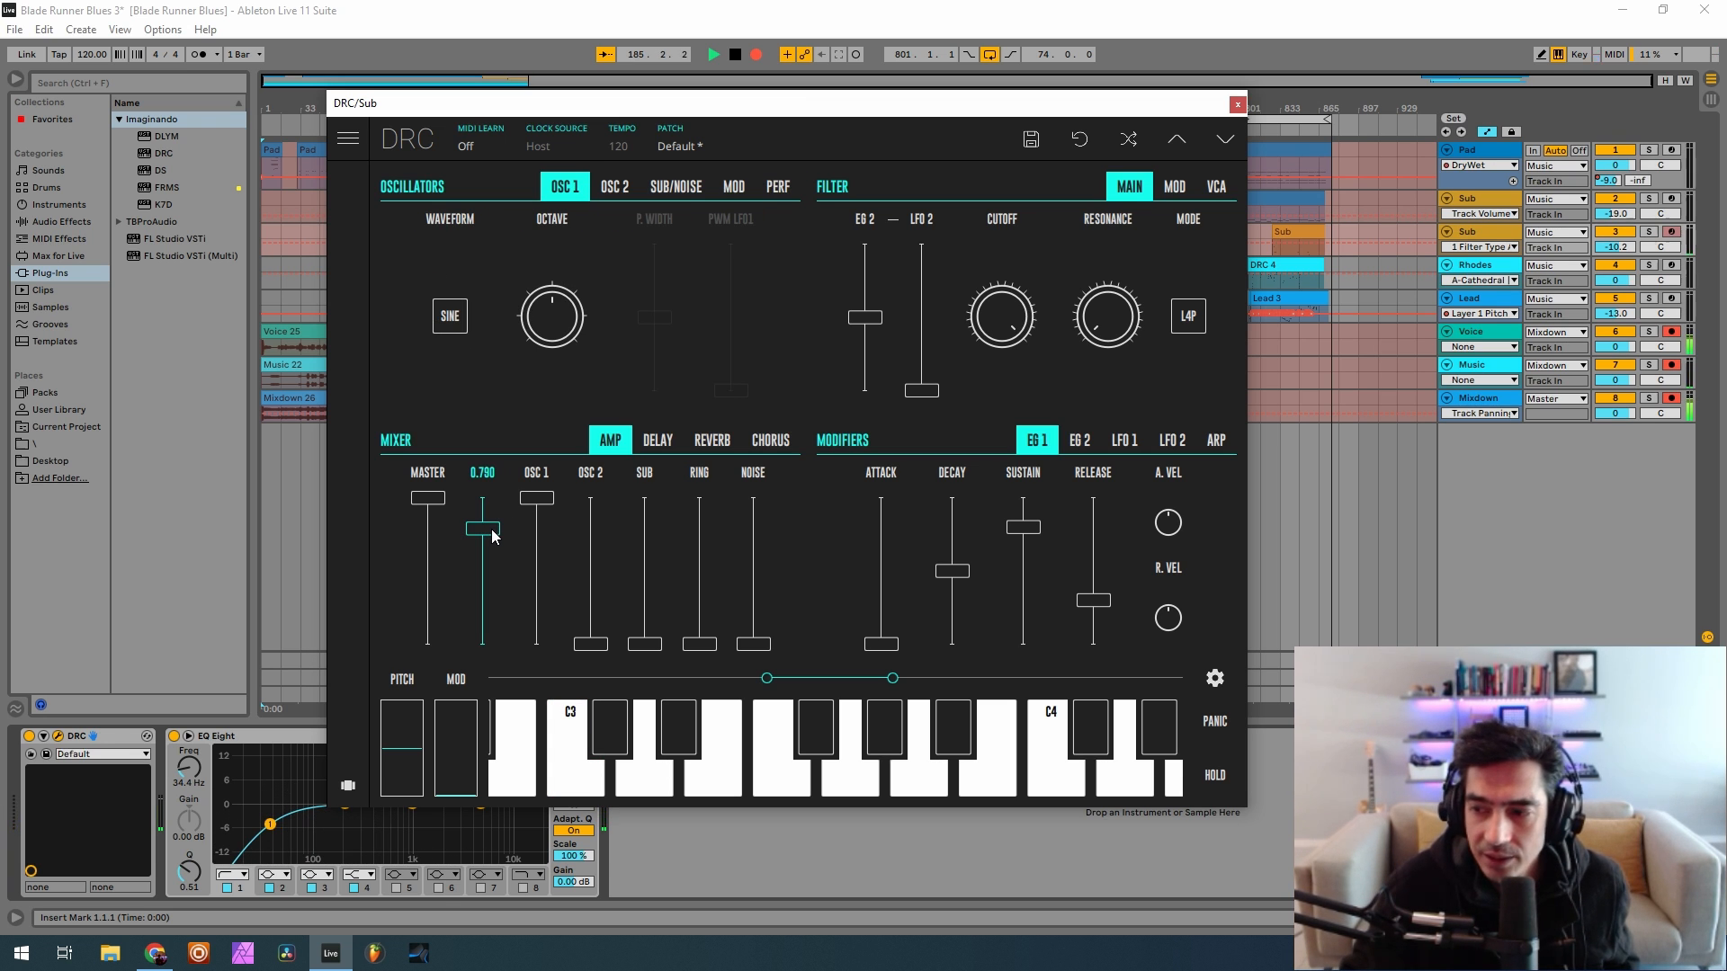
left_click_drag(493, 536, 523, 516)
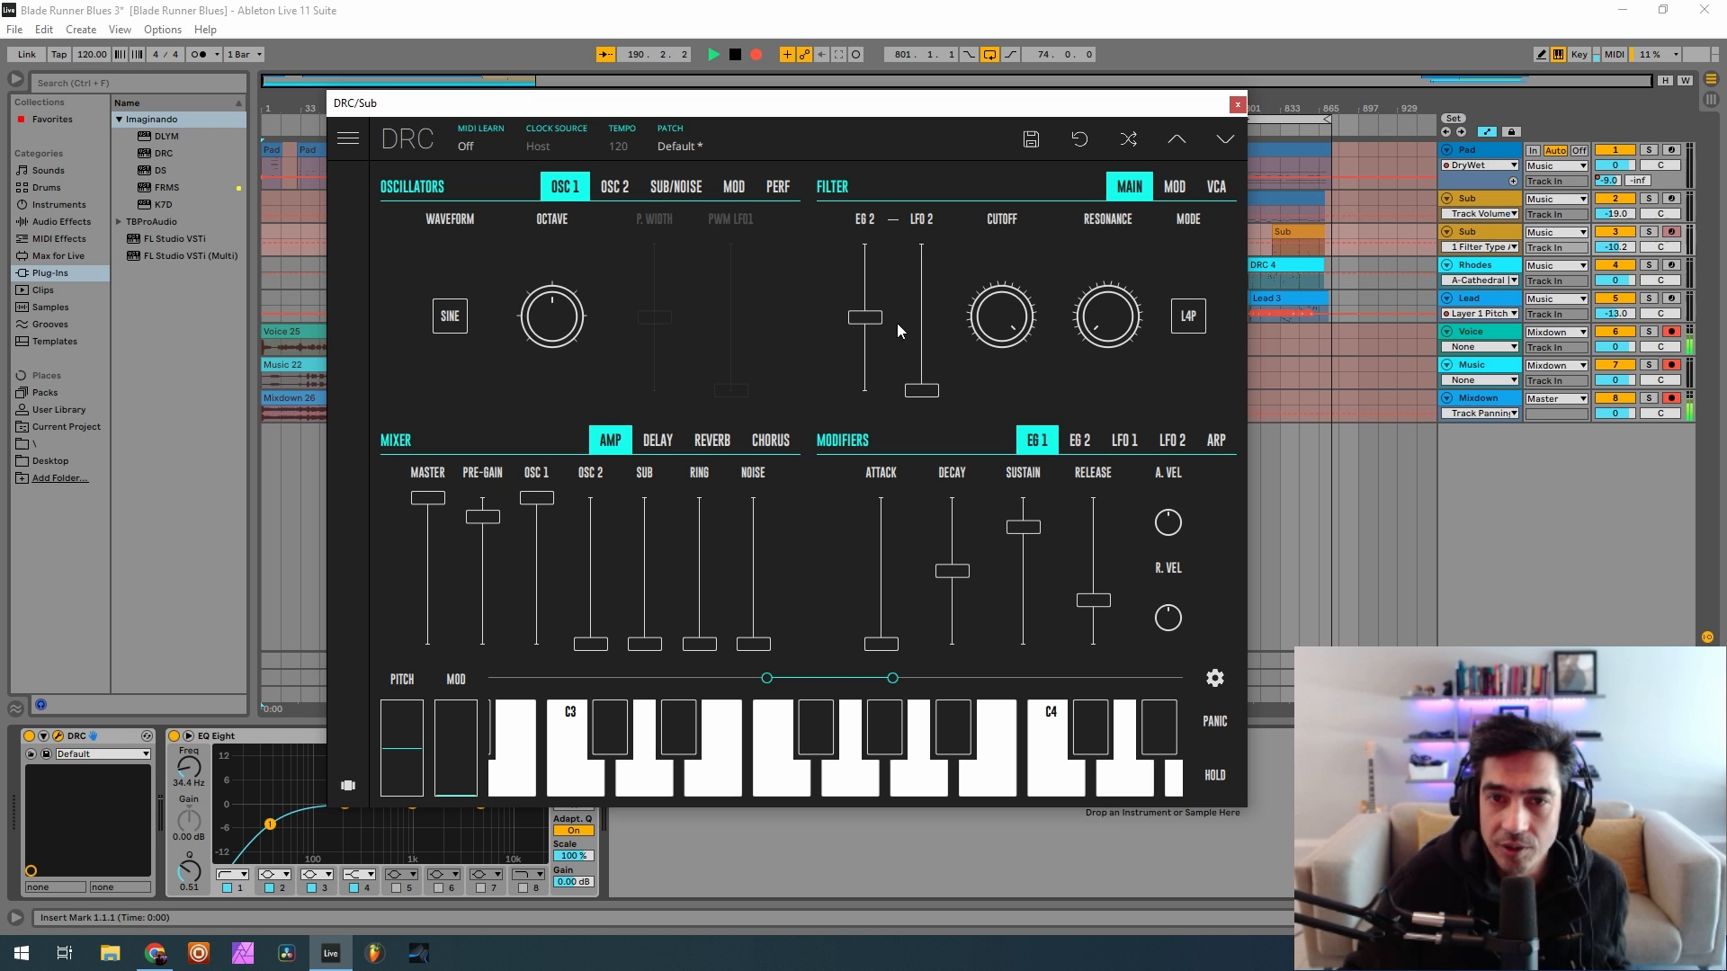
Set the filter's EG 2 modulation to 0.247, lower the cutoff, and shape EG 1 with maximum decay, lower sustain and longer release
left_click_drag(864, 317, 861, 360)
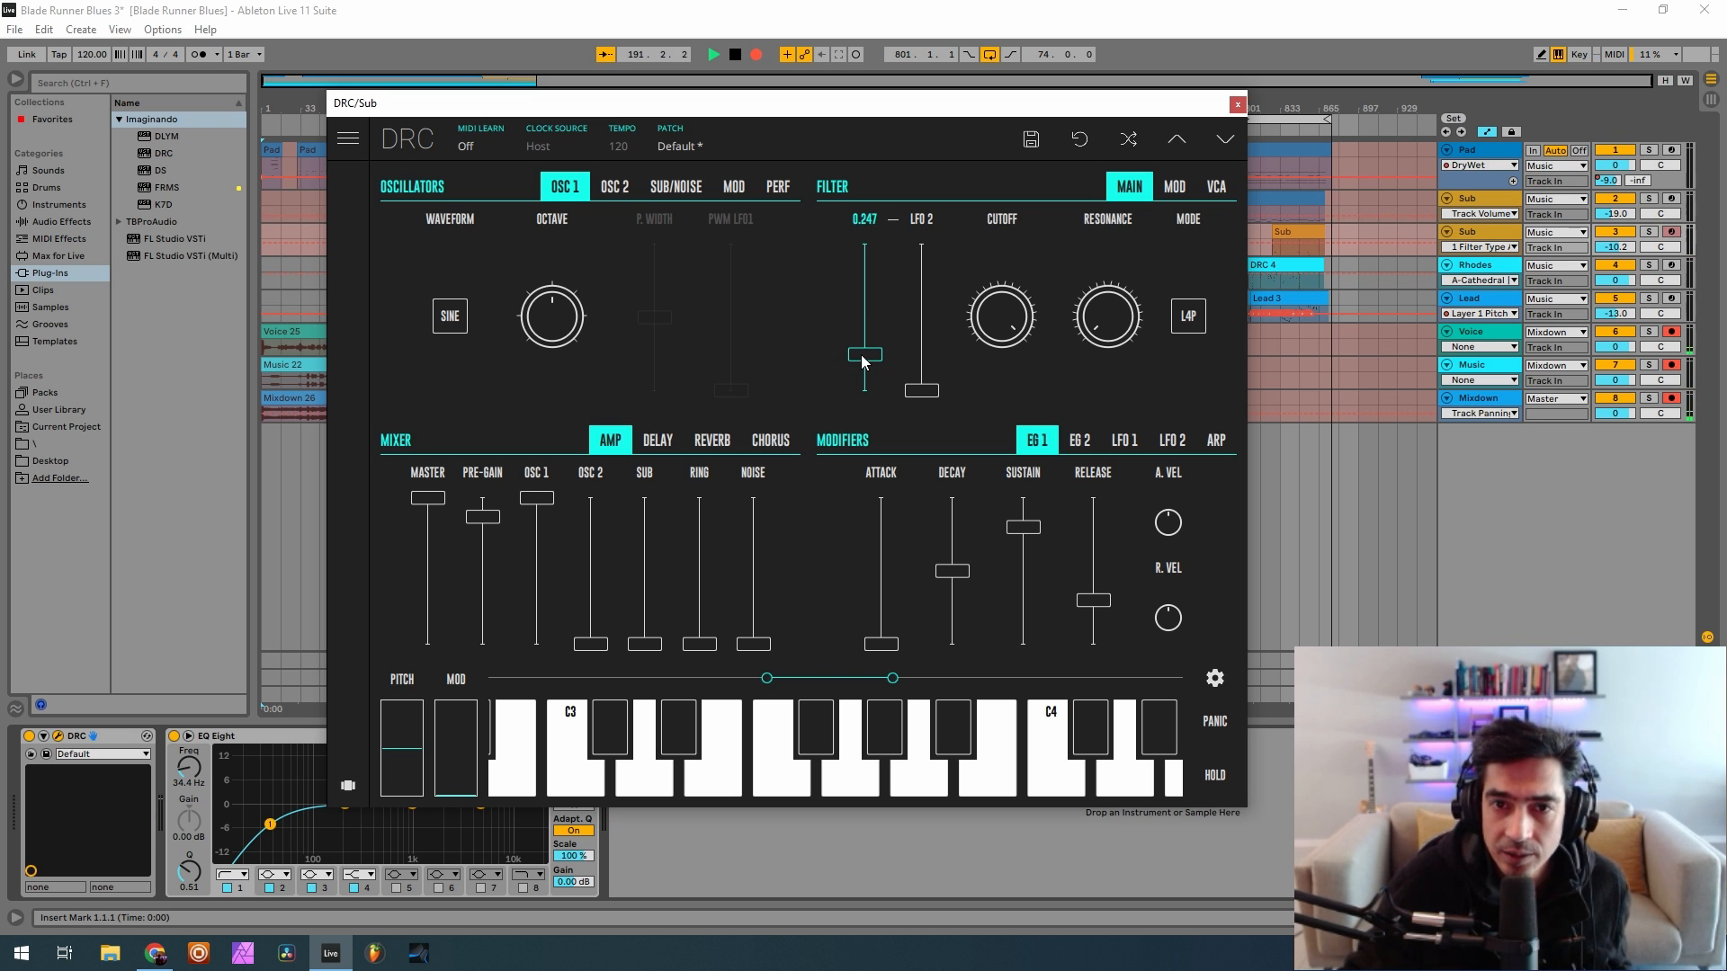
left_click_drag(1006, 311, 1006, 649)
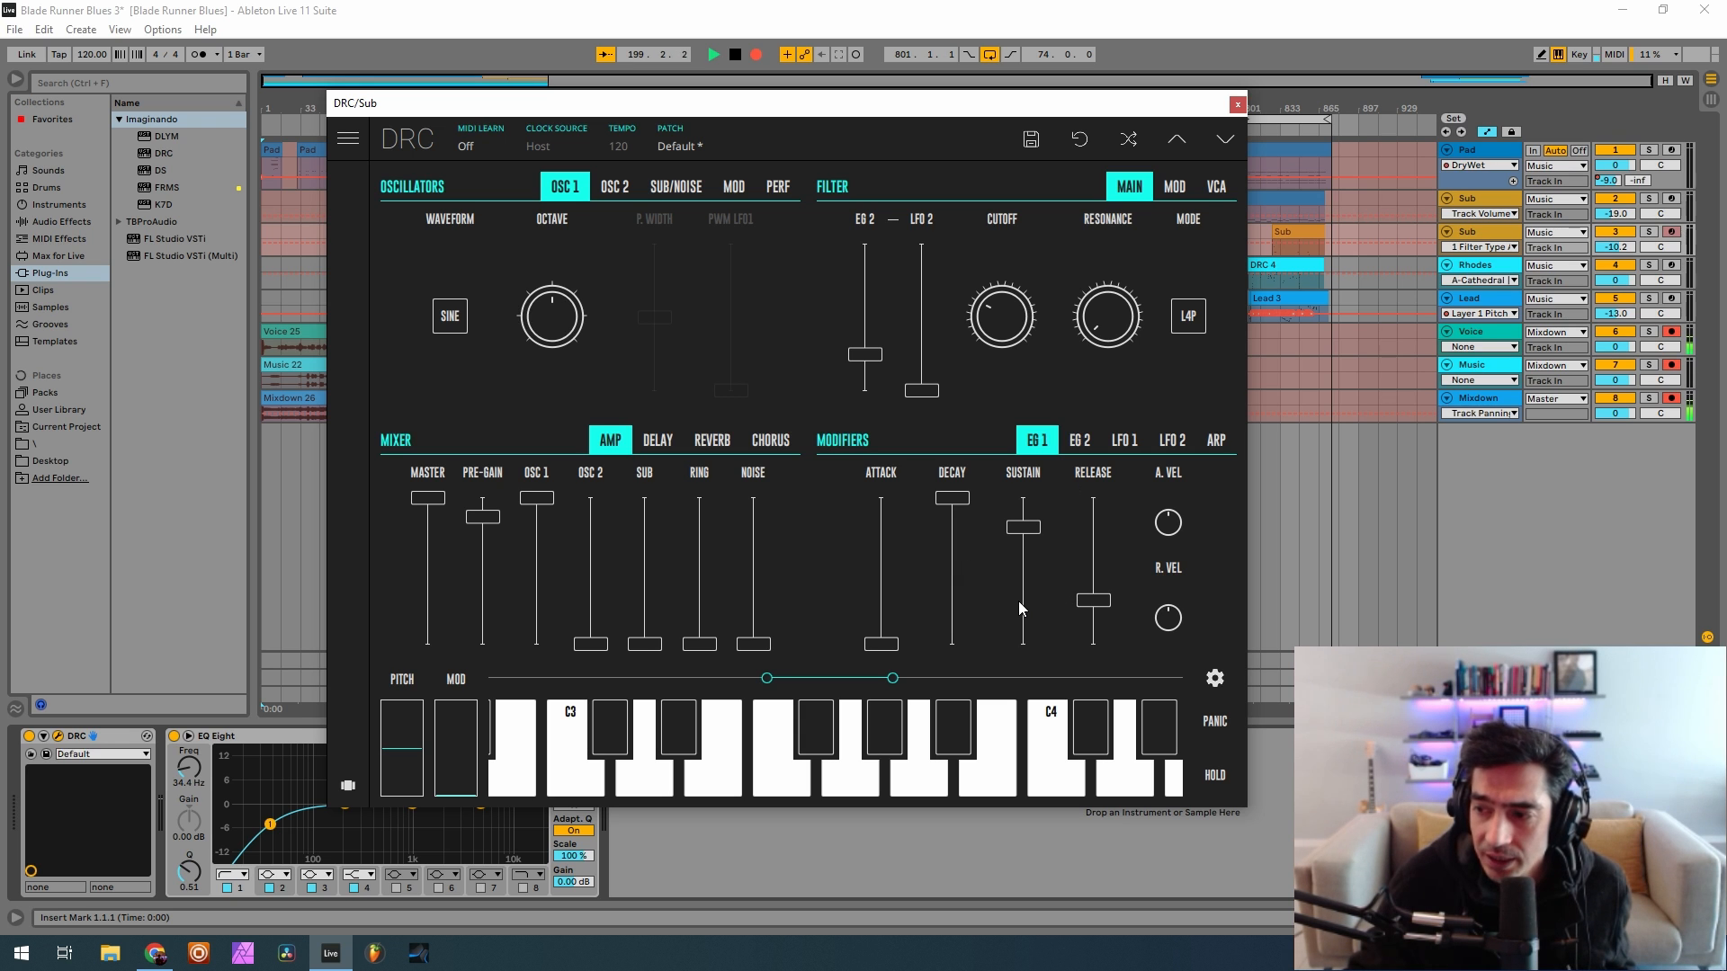
left_click_drag(1017, 577, 1162, 561)
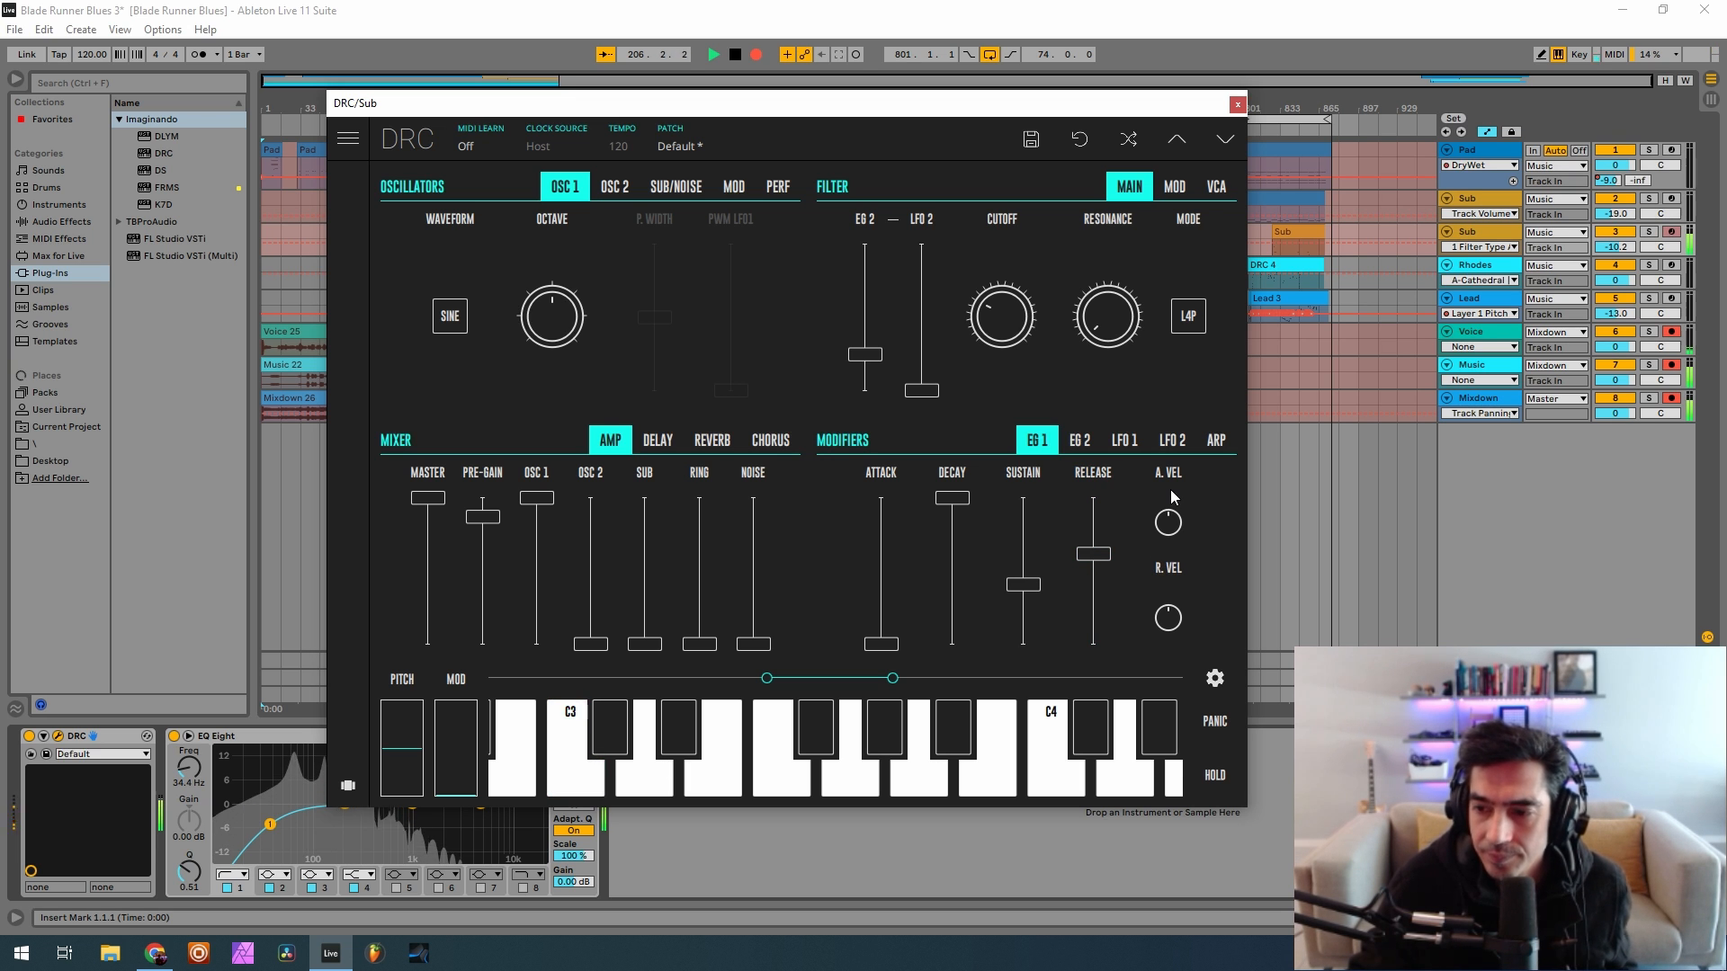
left_click(1237, 105)
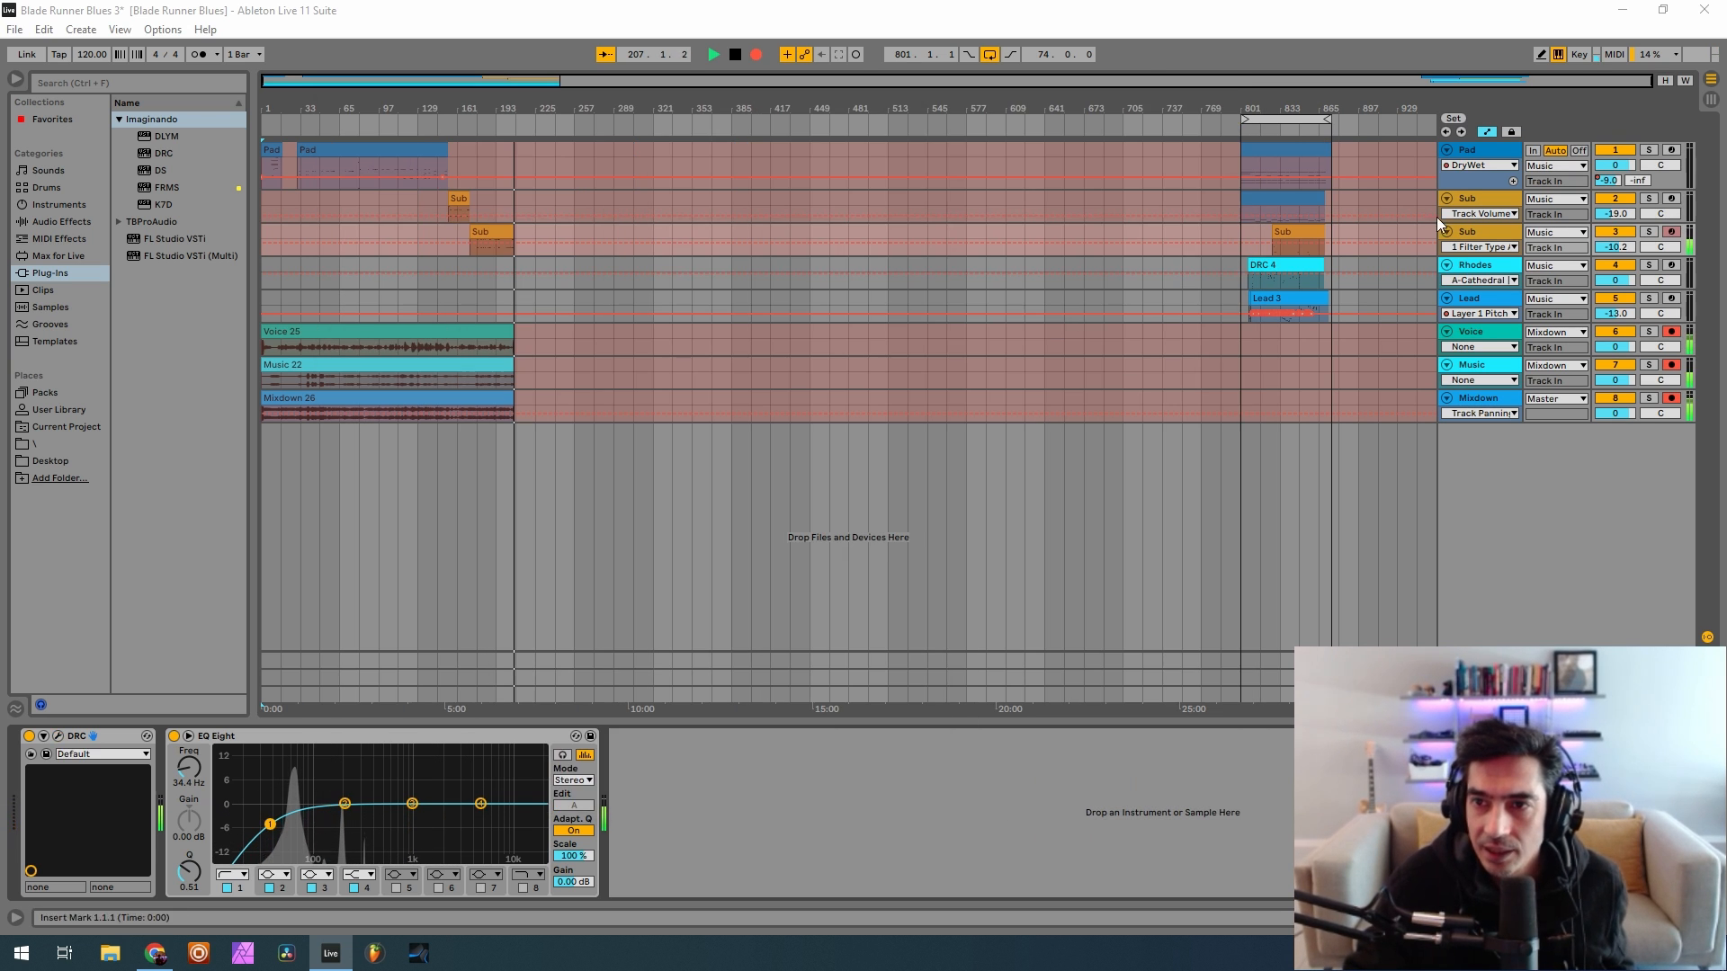
Pull the Rhodes track's A-Cathedral send down to -inf and load the Default patch in its DRC synth
left_click(1494, 261)
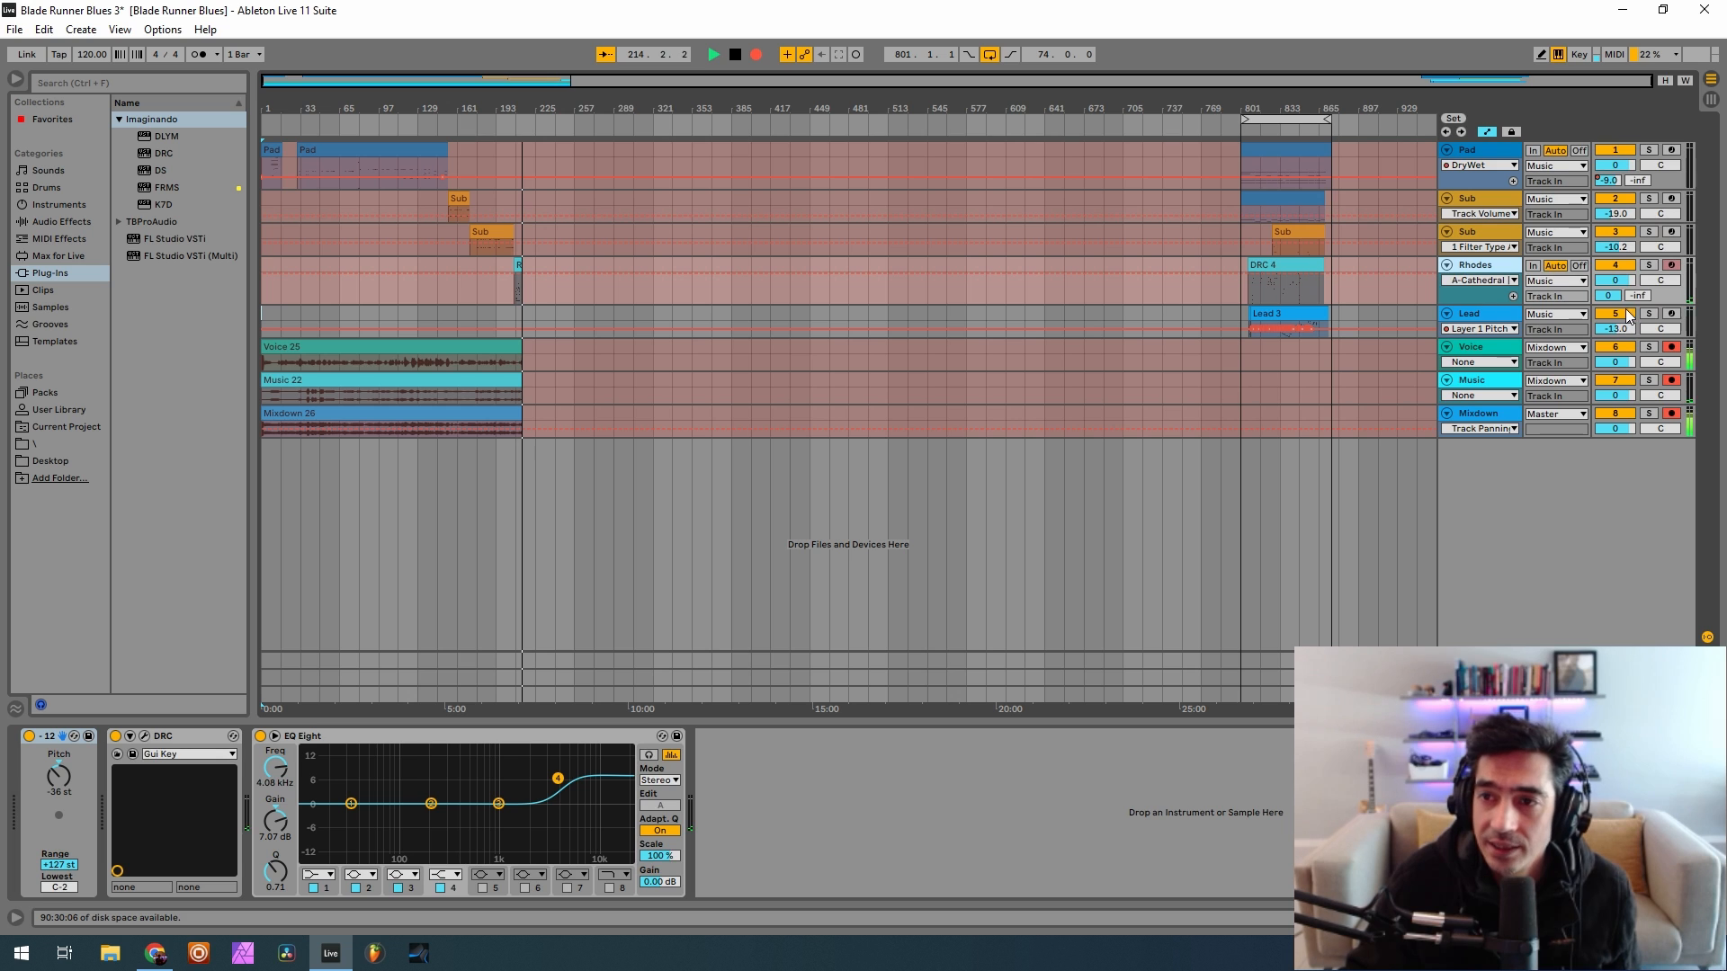
left_click_drag(1614, 301, 1614, 405)
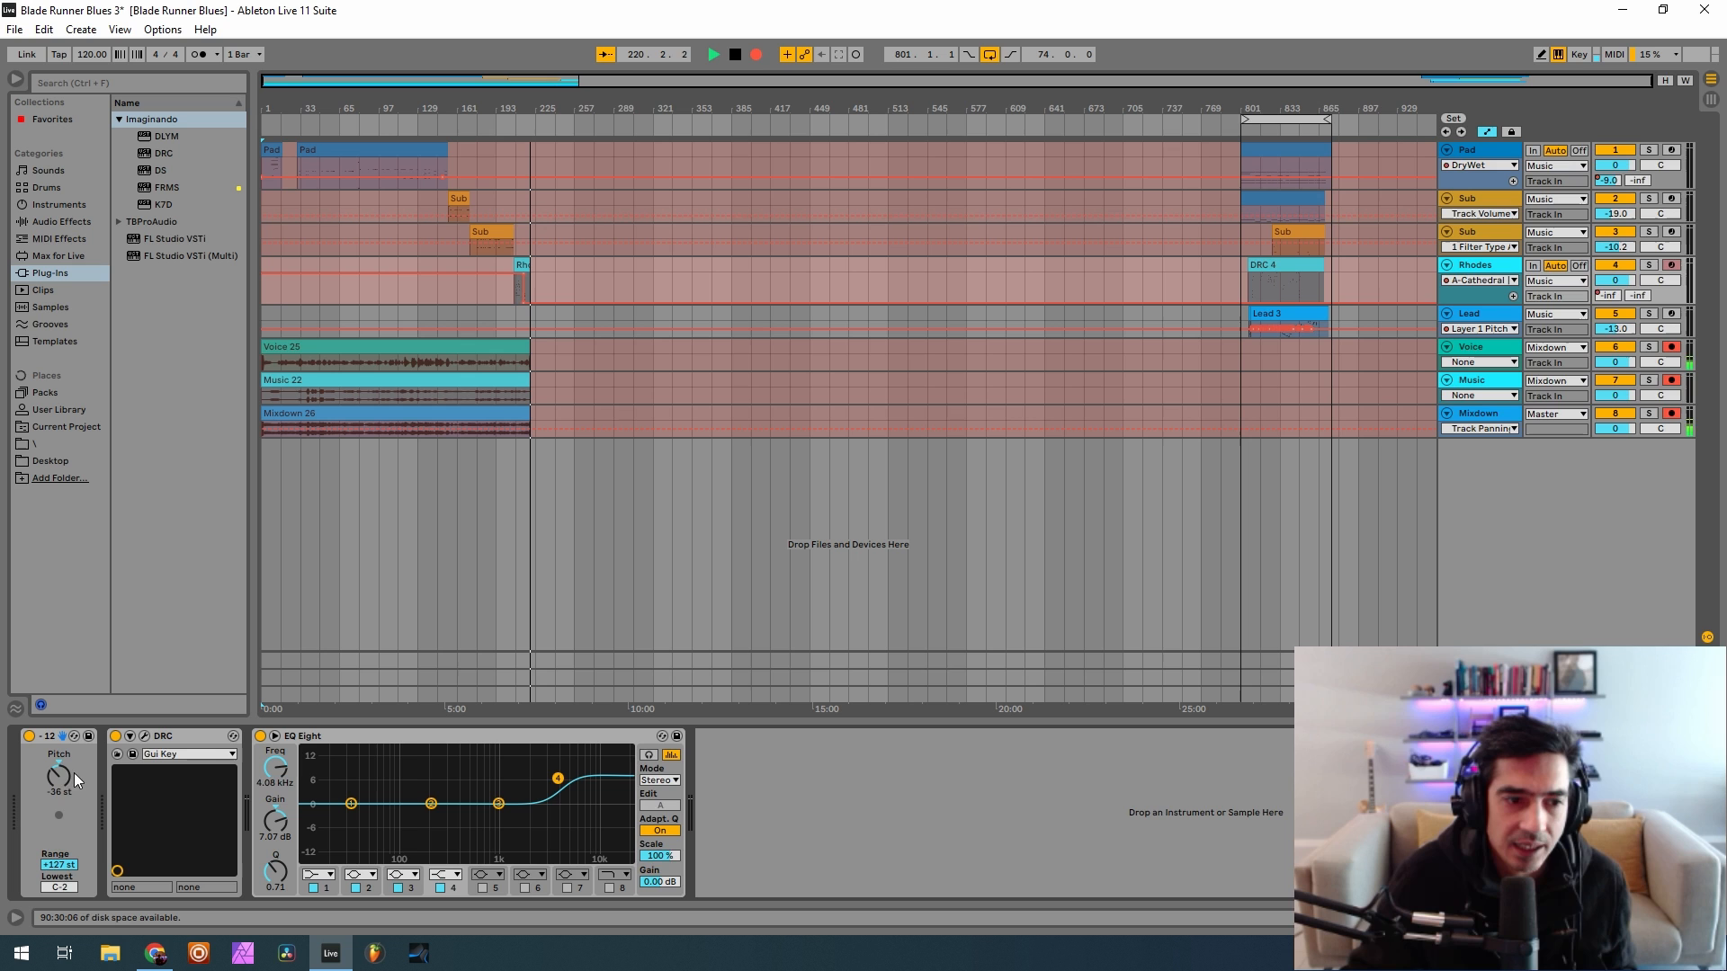
left_click(145, 735)
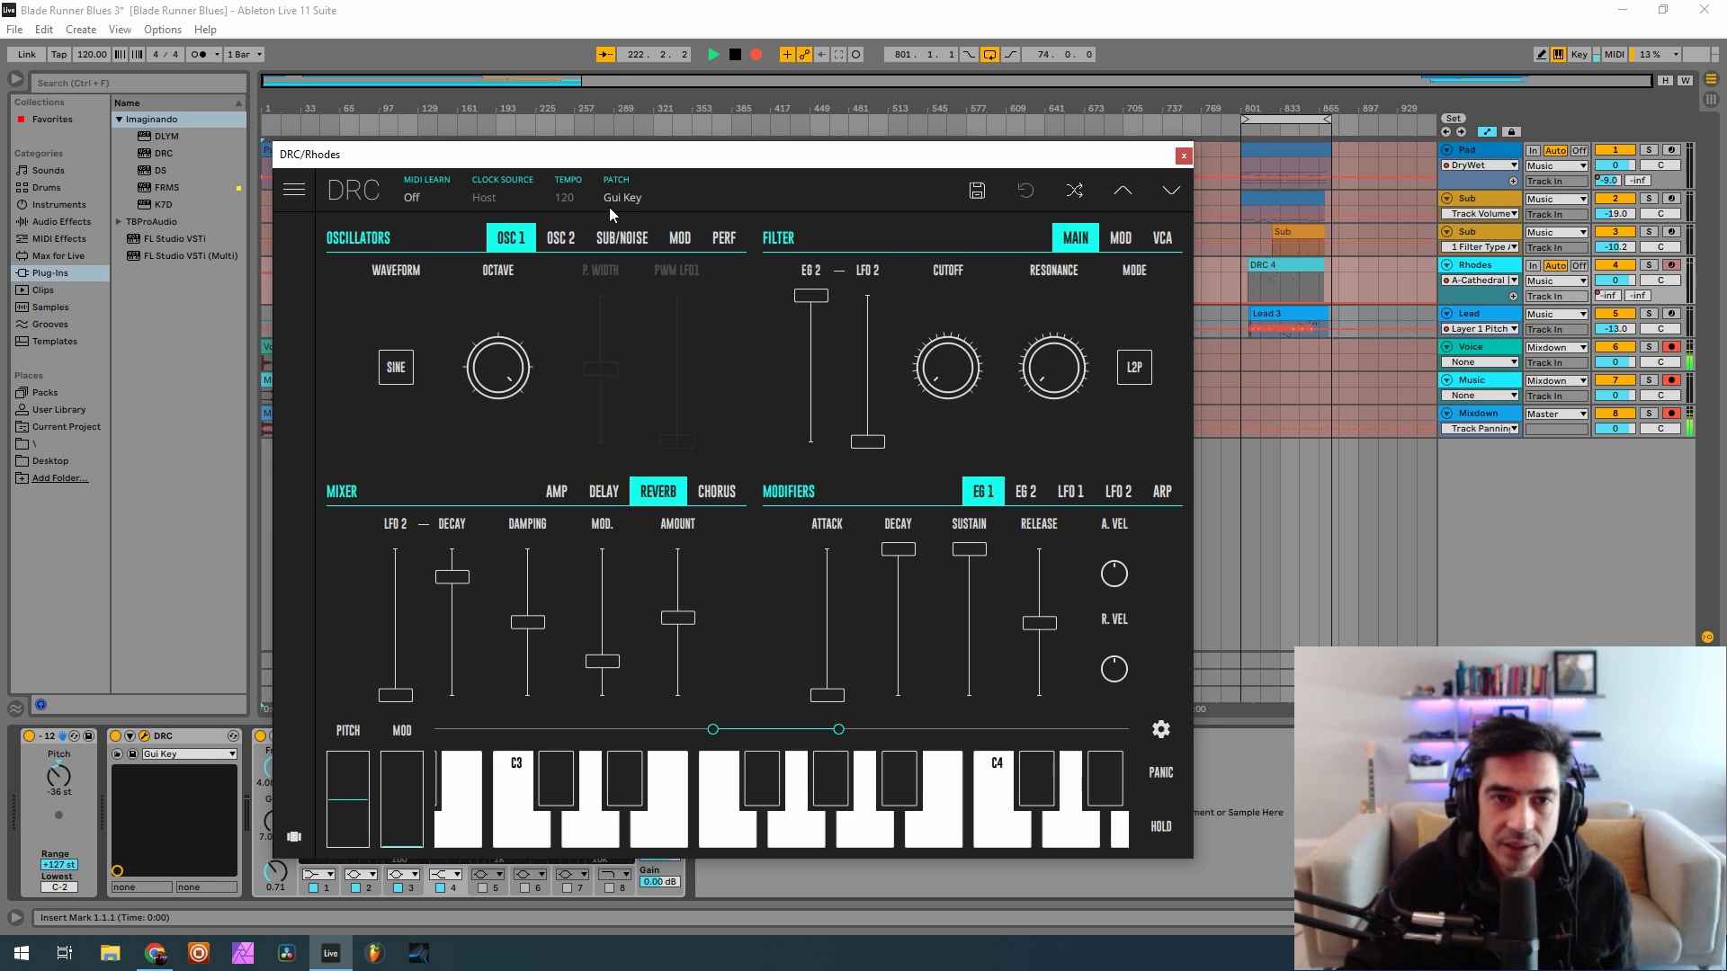
left_click(652, 193)
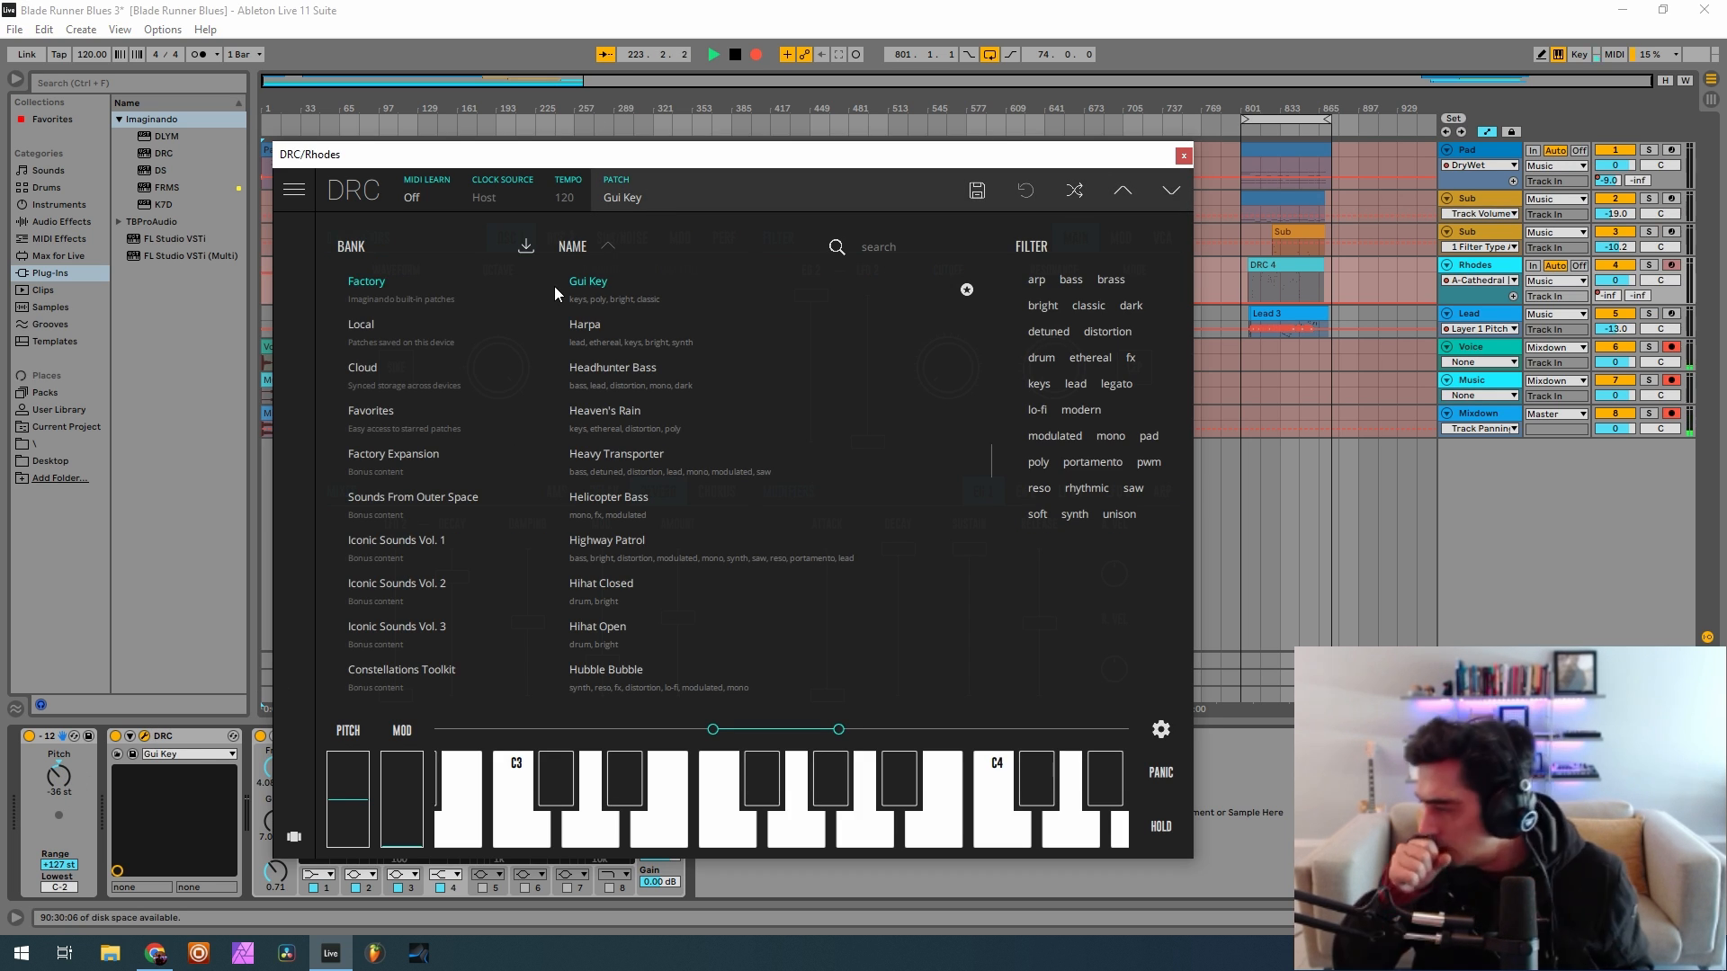
scroll(649, 353, "up", 15)
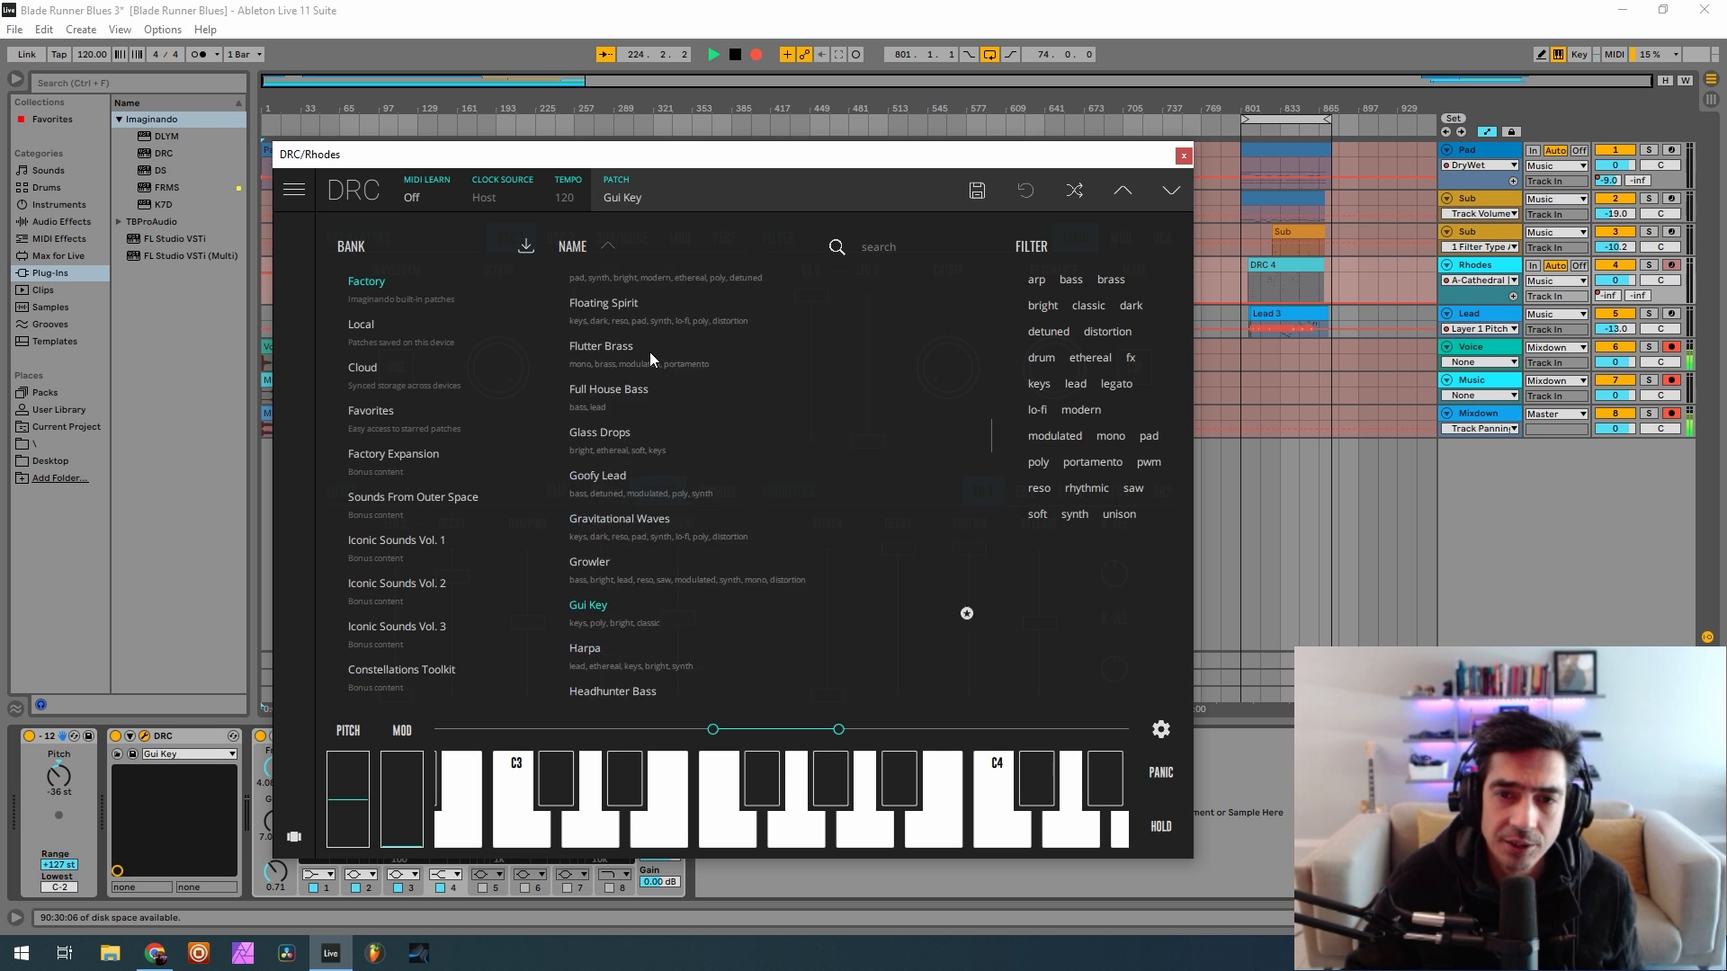
left_click(634, 286)
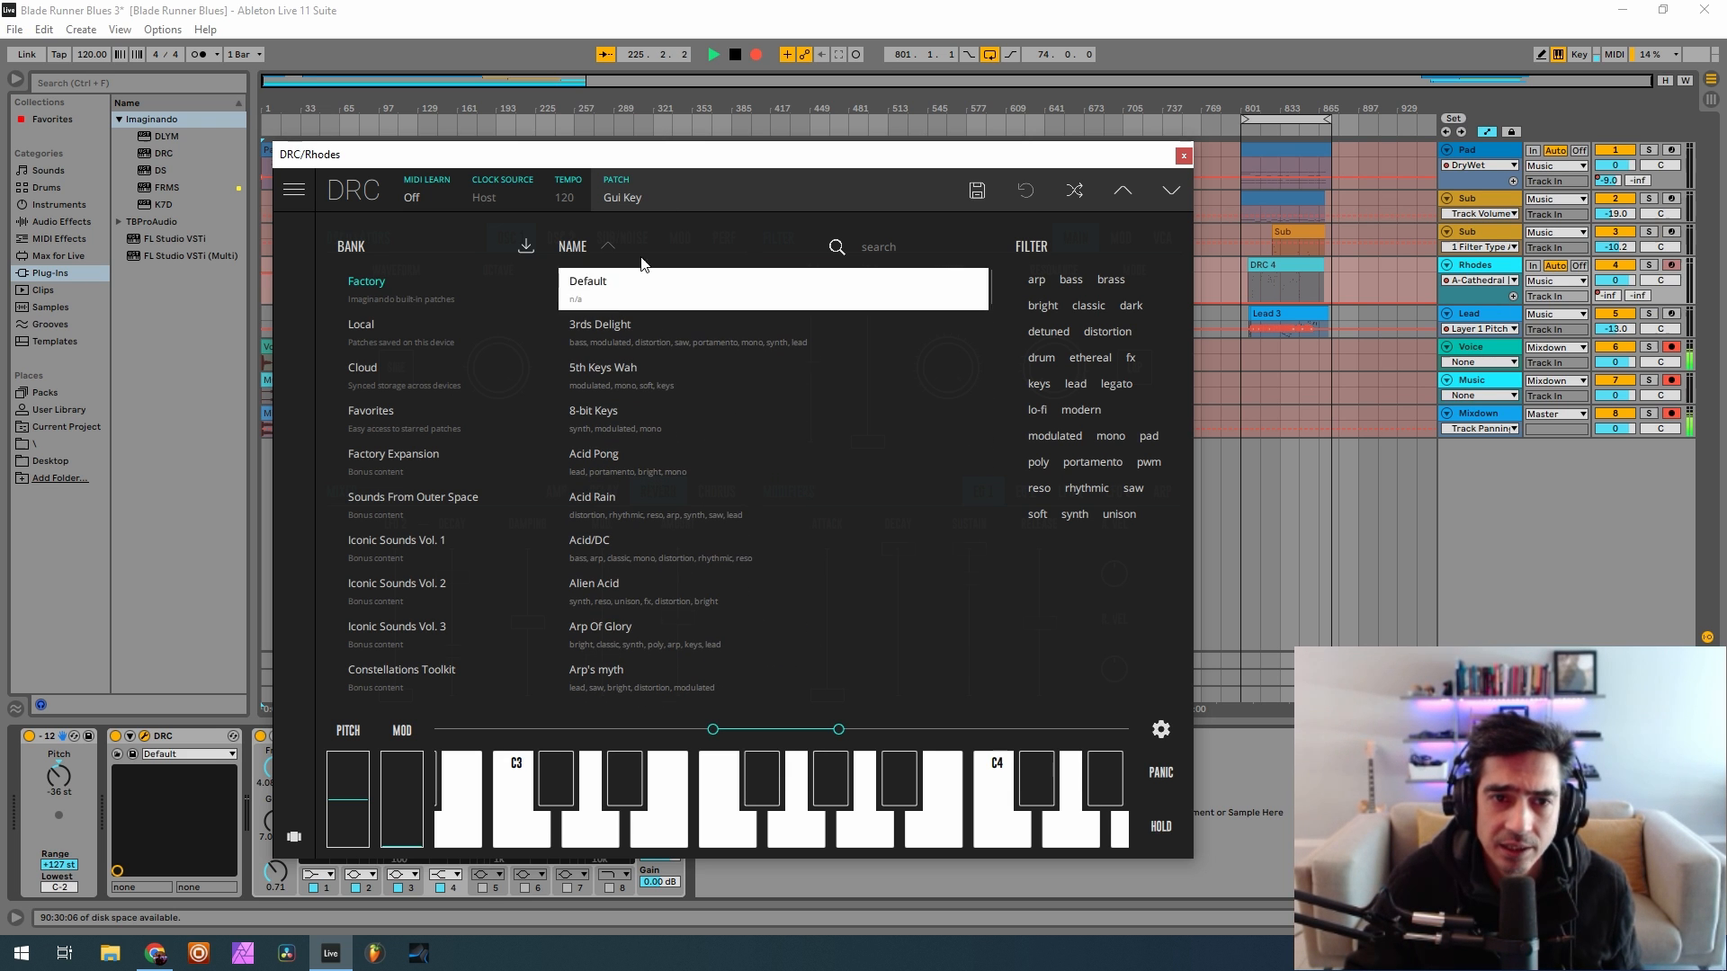
left_click(677, 198)
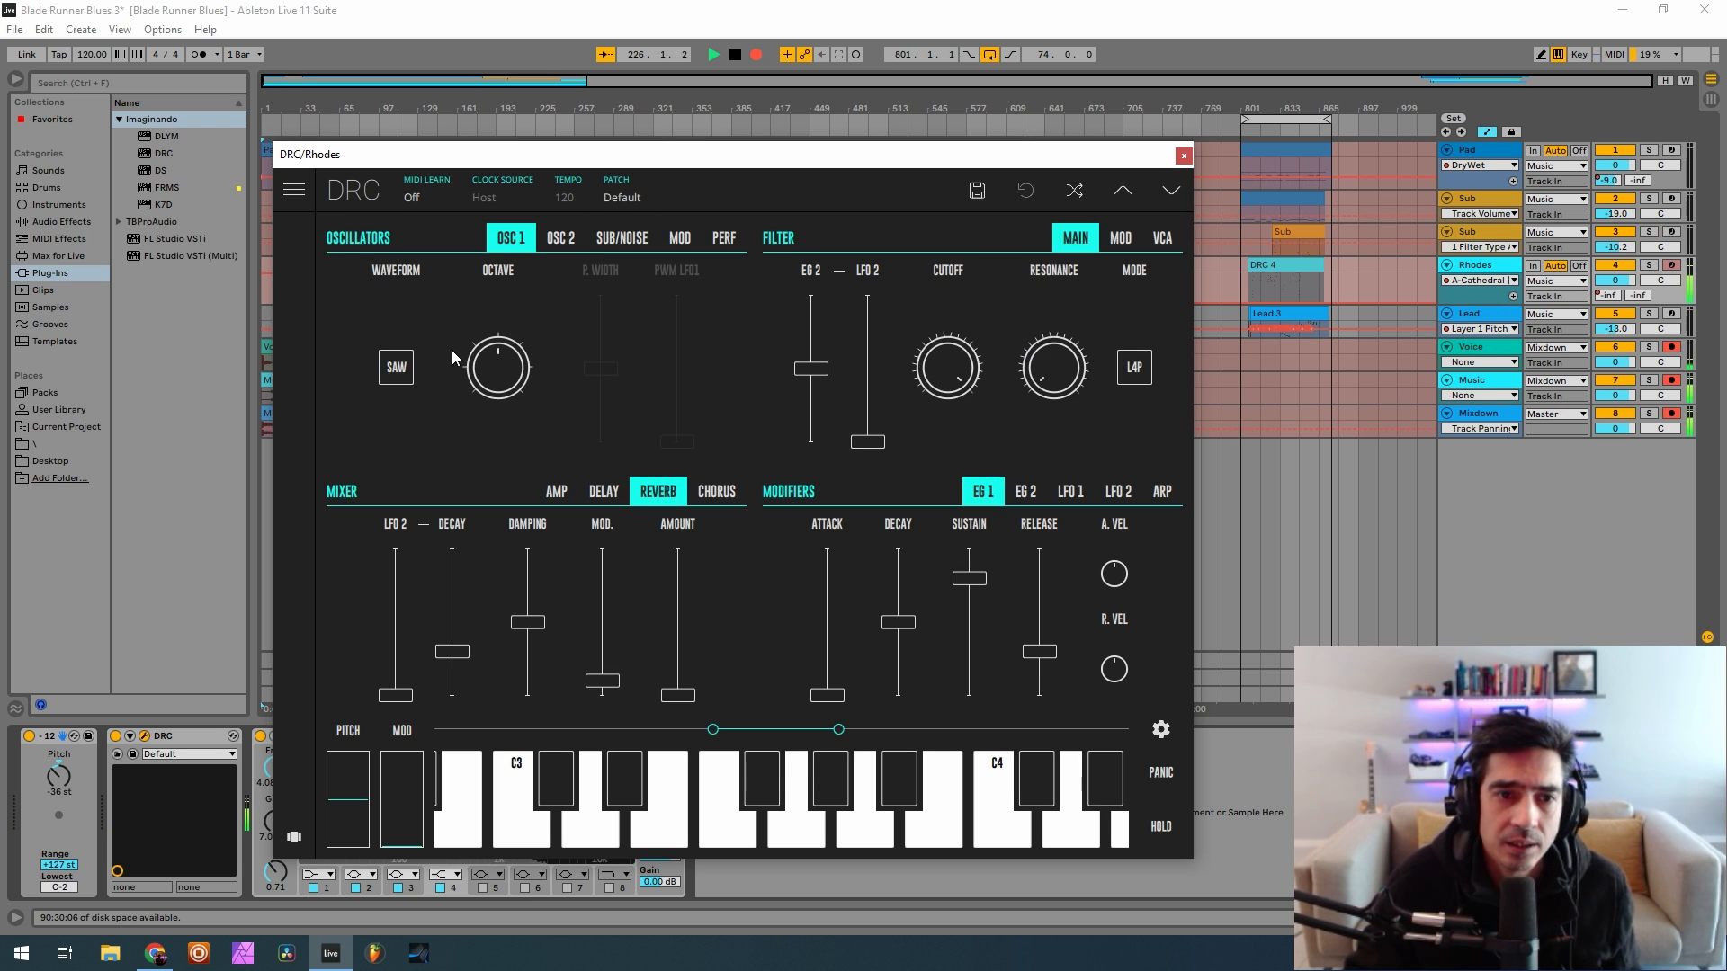
Set oscillator 1's waveform to Sine and turn its octave up to the maximum
left_click(395, 367)
left_click(400, 412)
left_click_drag(500, 378, 524, 310)
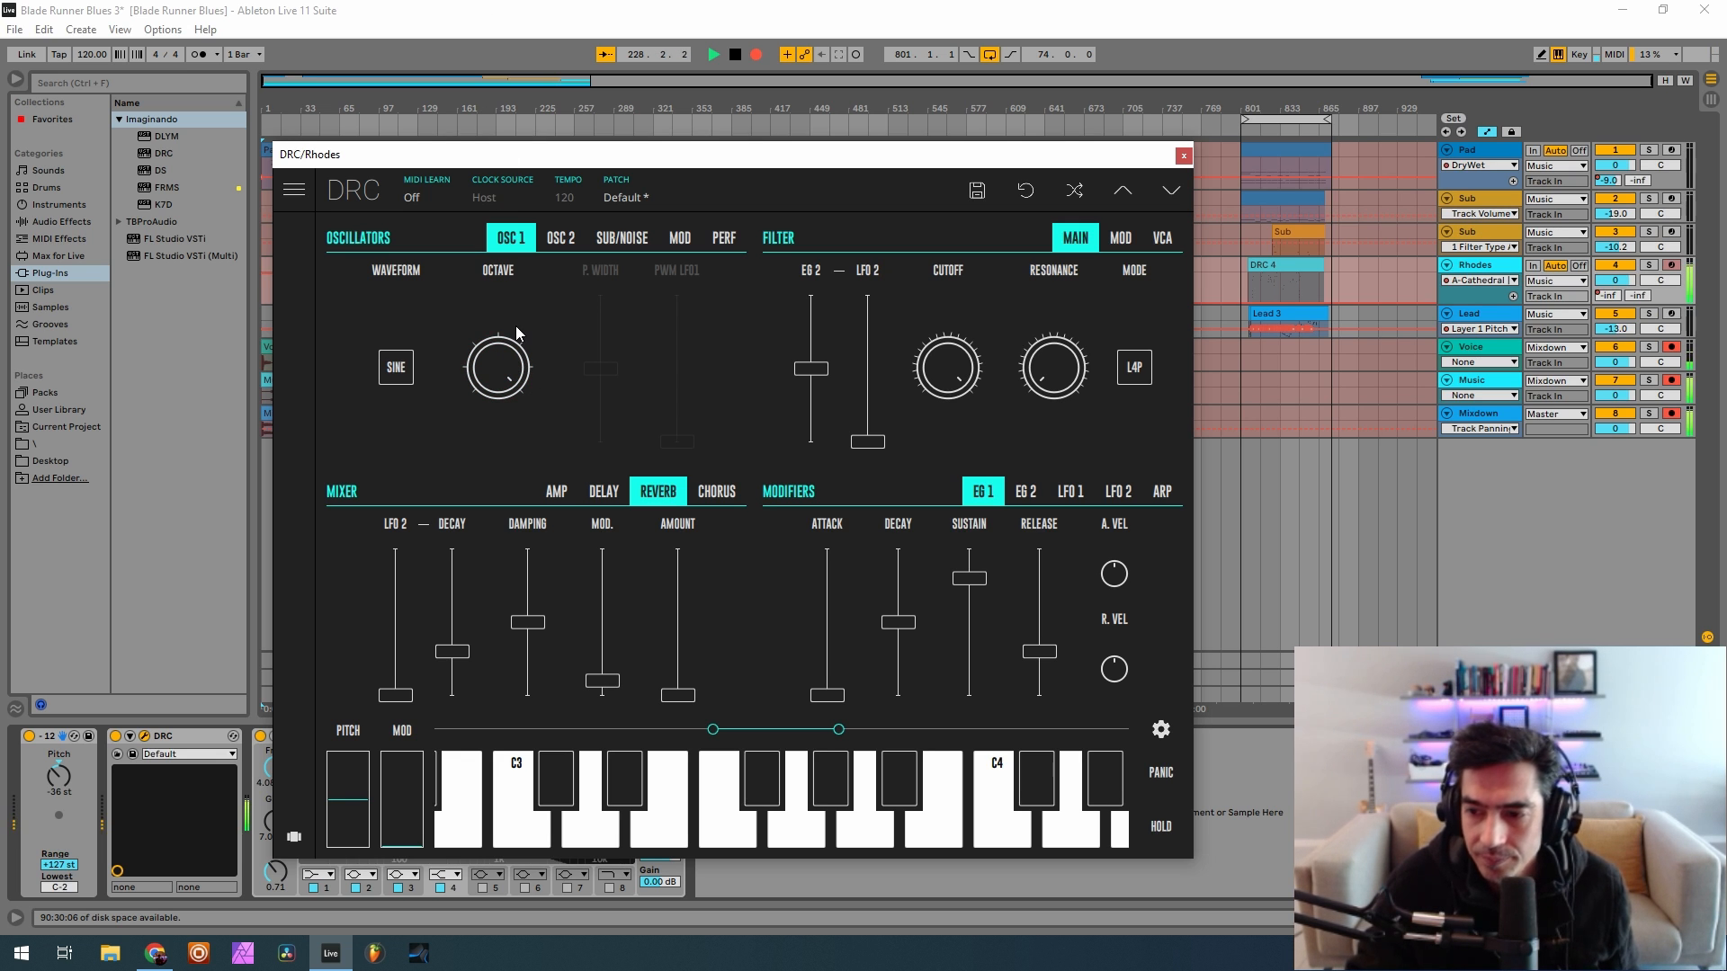
In the amp mixer, lower the pre-gain to about 0.549 and reduce the master and oscillator 1 levels slightly
left_click(550, 497)
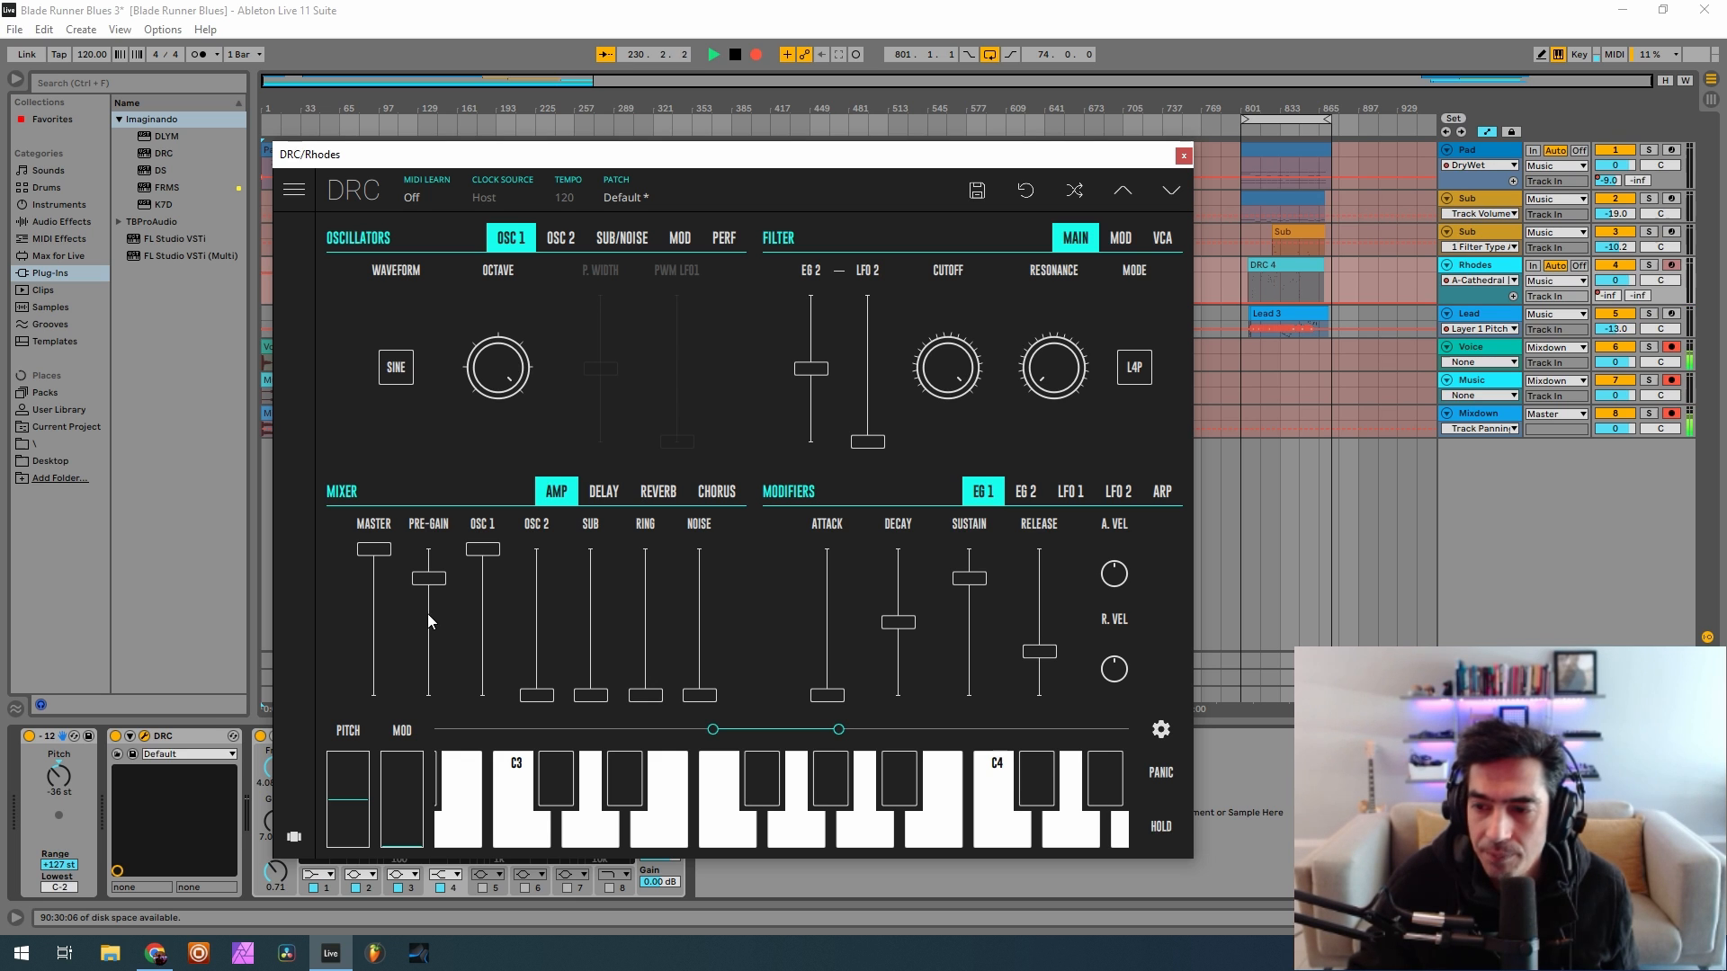
left_click_drag(438, 611, 445, 617)
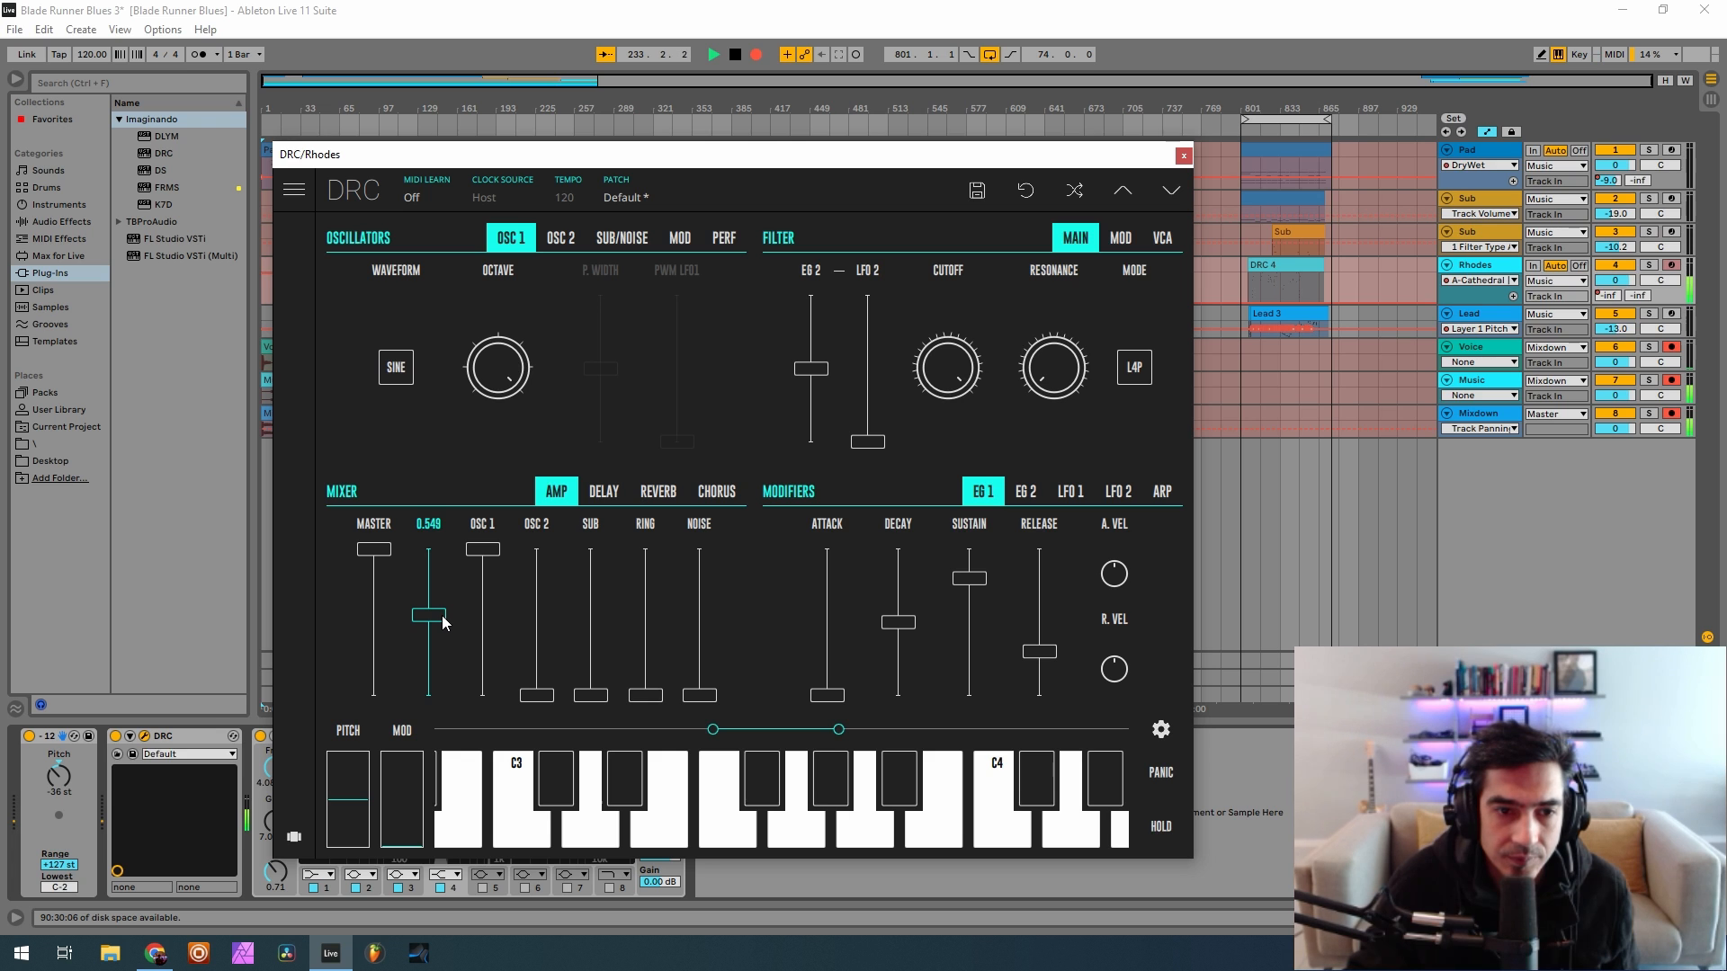
left_click_drag(442, 622, 398, 581)
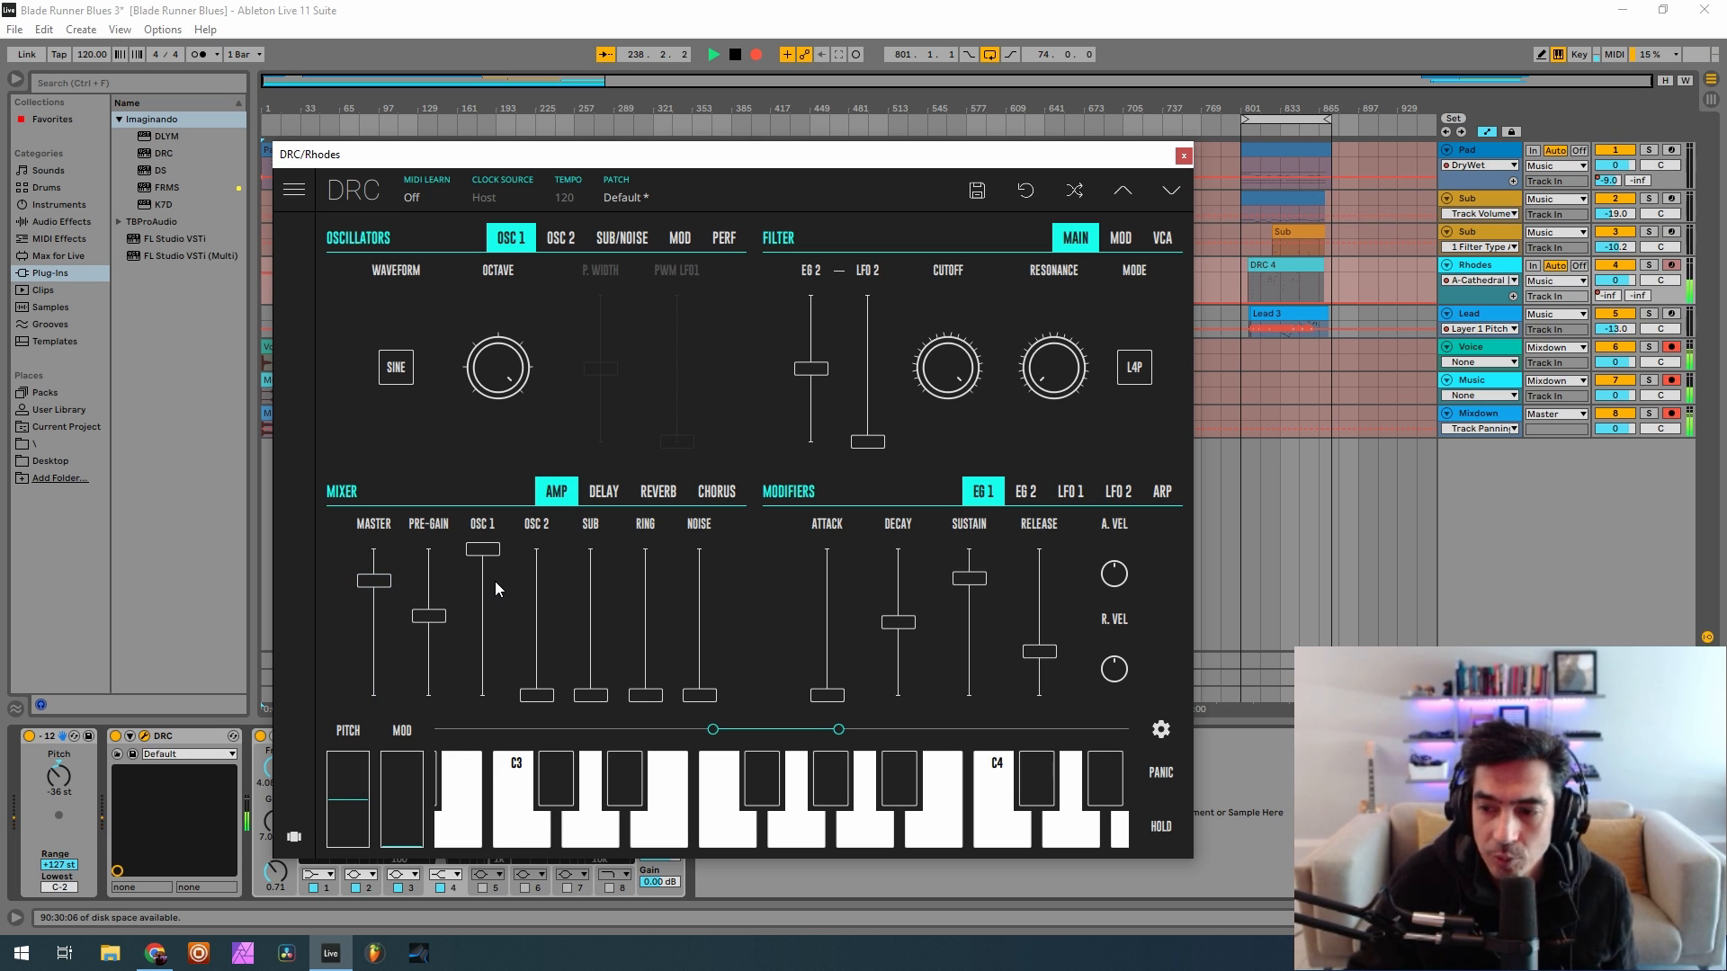
left_click_drag(487, 575, 509, 569)
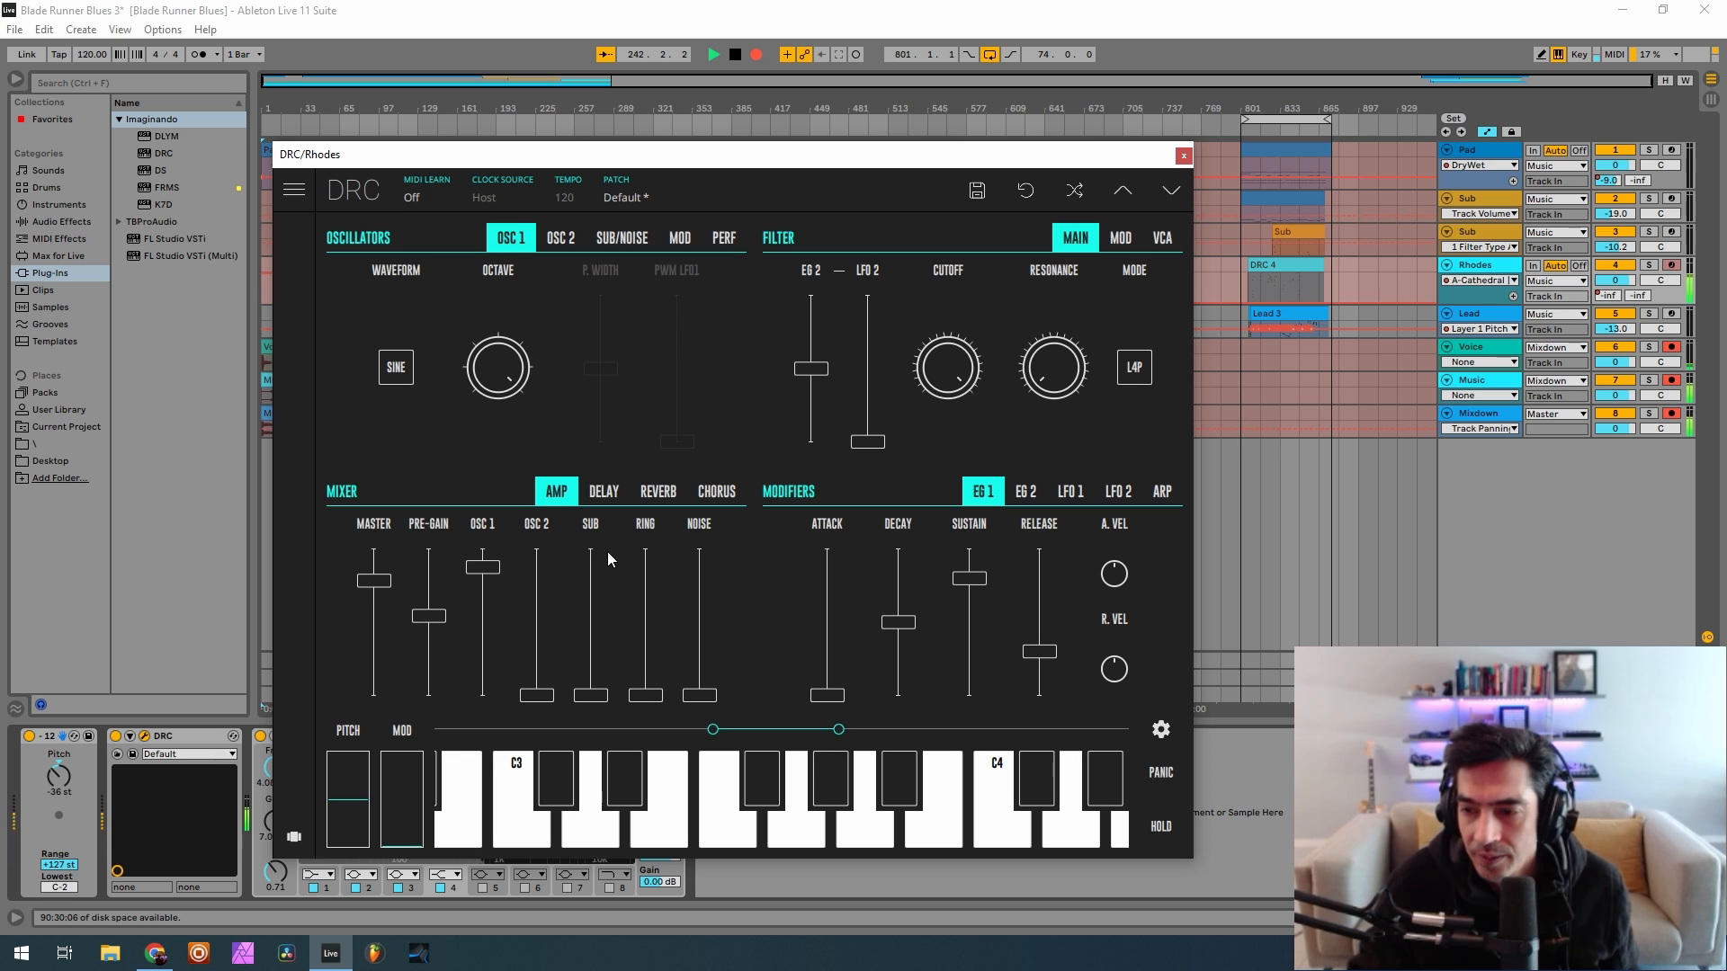
Set the filter mode to L2P, raise its EG 2 modulation to maximum and turn the cutoff down
left_click(1134, 367)
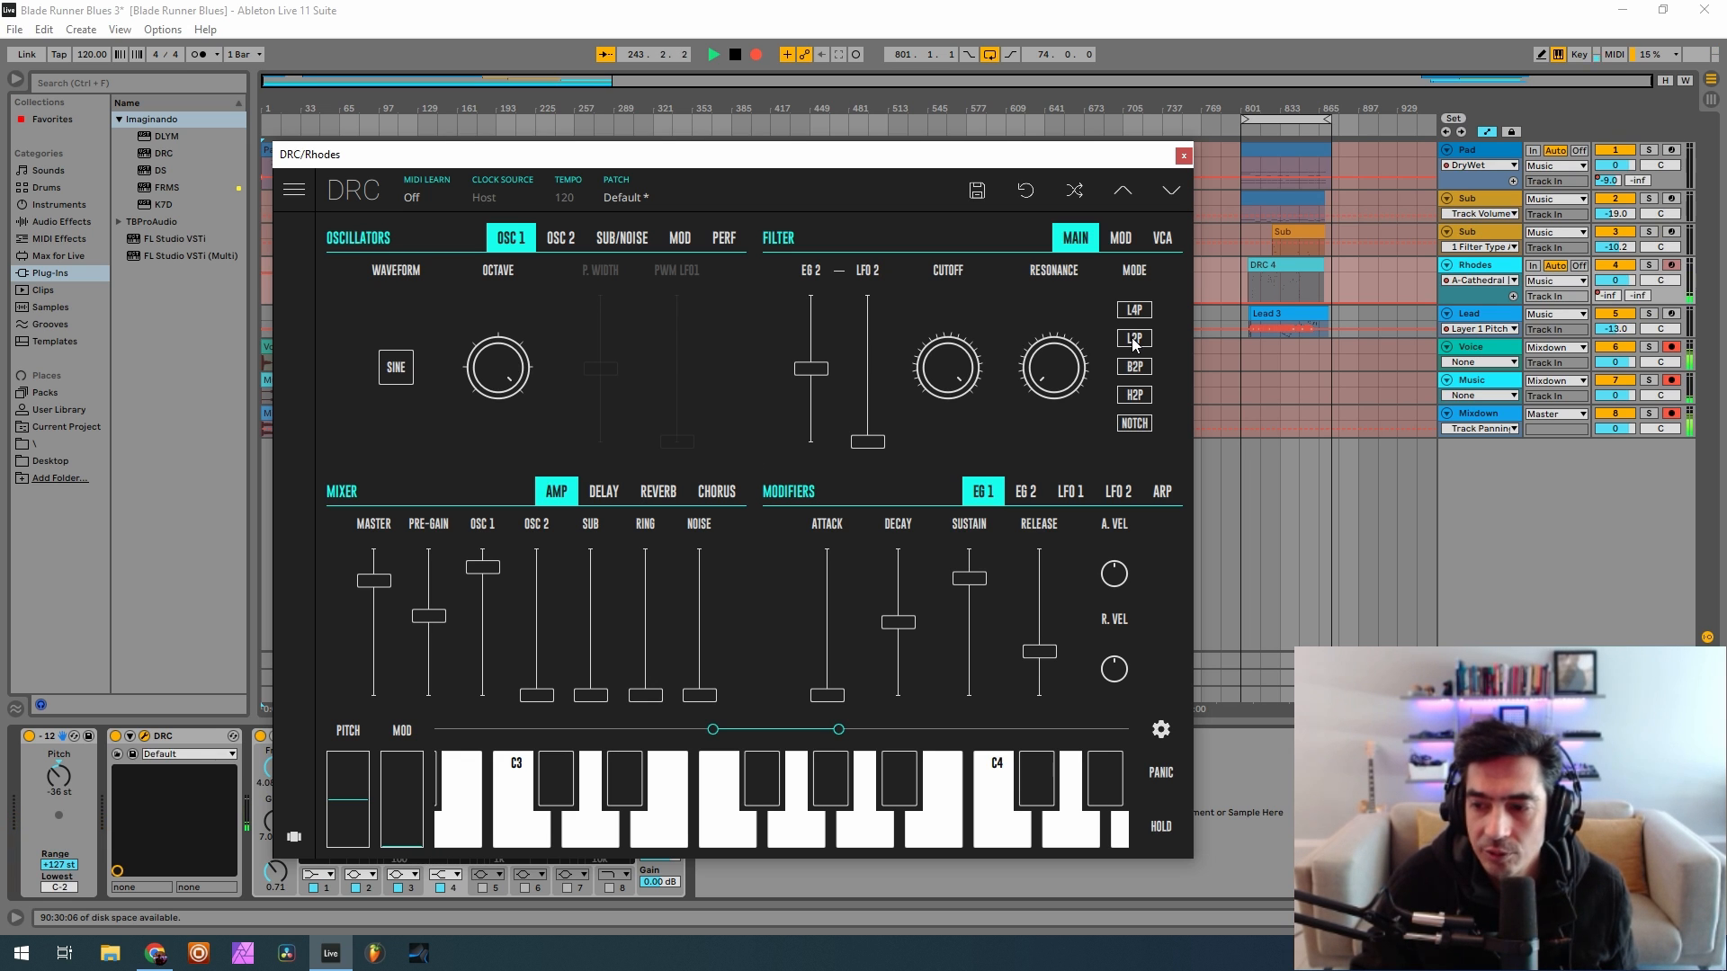
left_click_drag(812, 368, 825, 223)
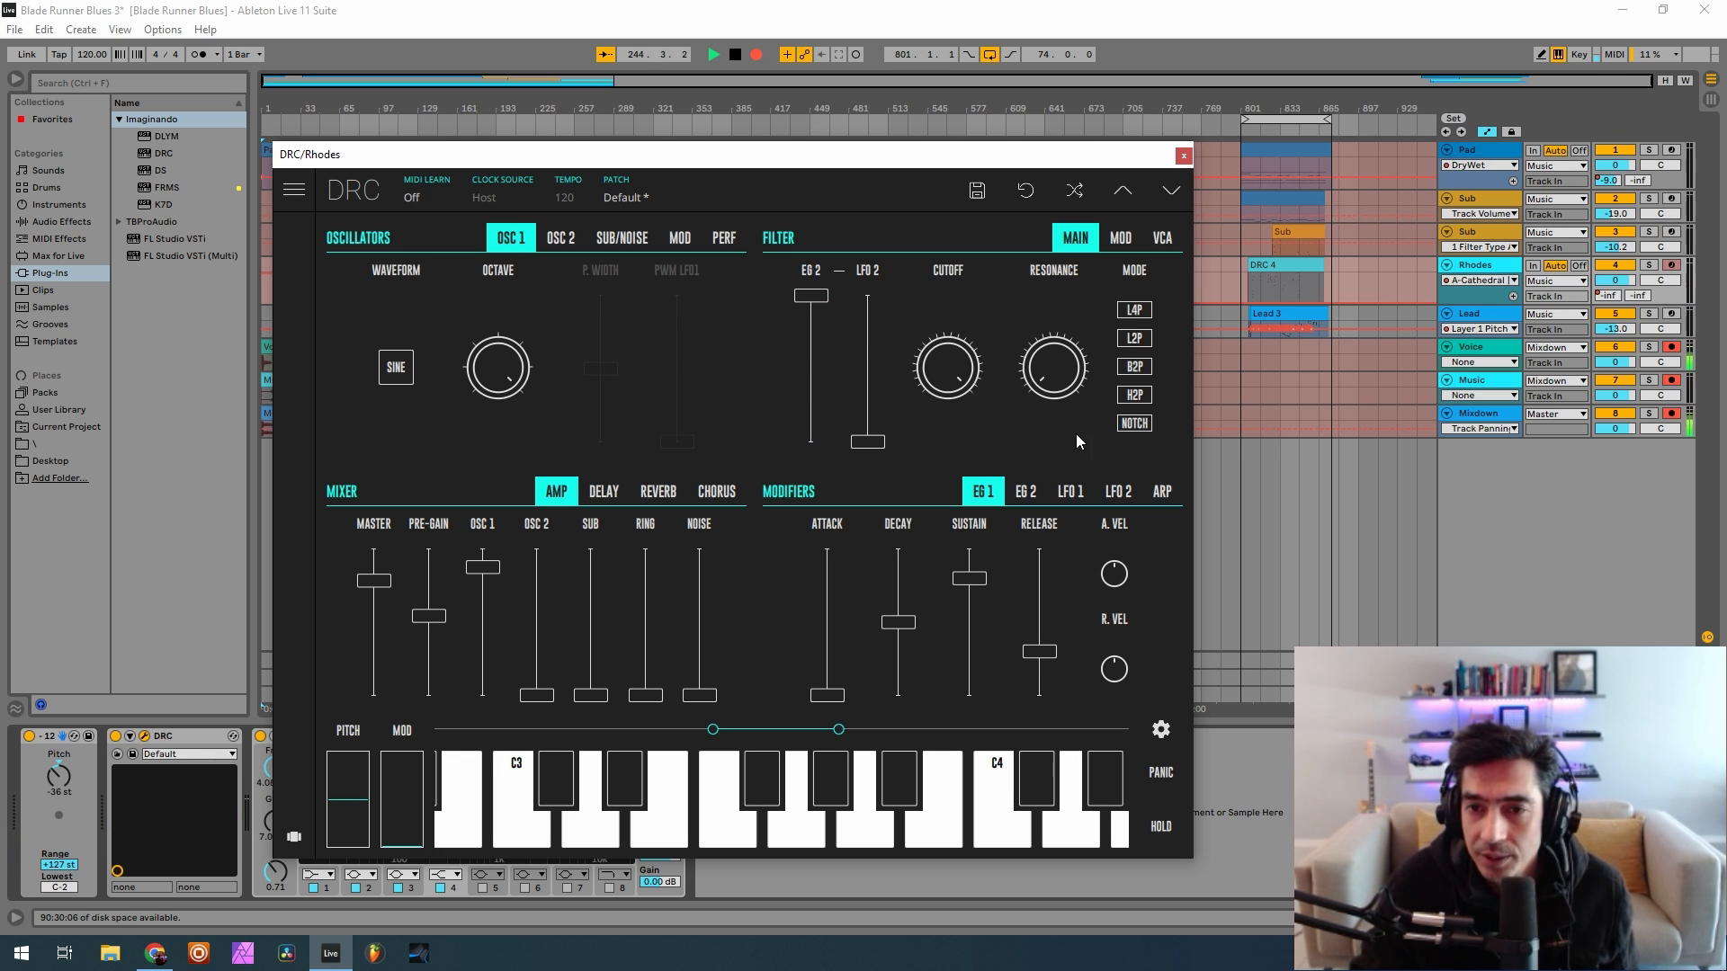
left_click(1135, 339)
left_click_drag(969, 348, 944, 688)
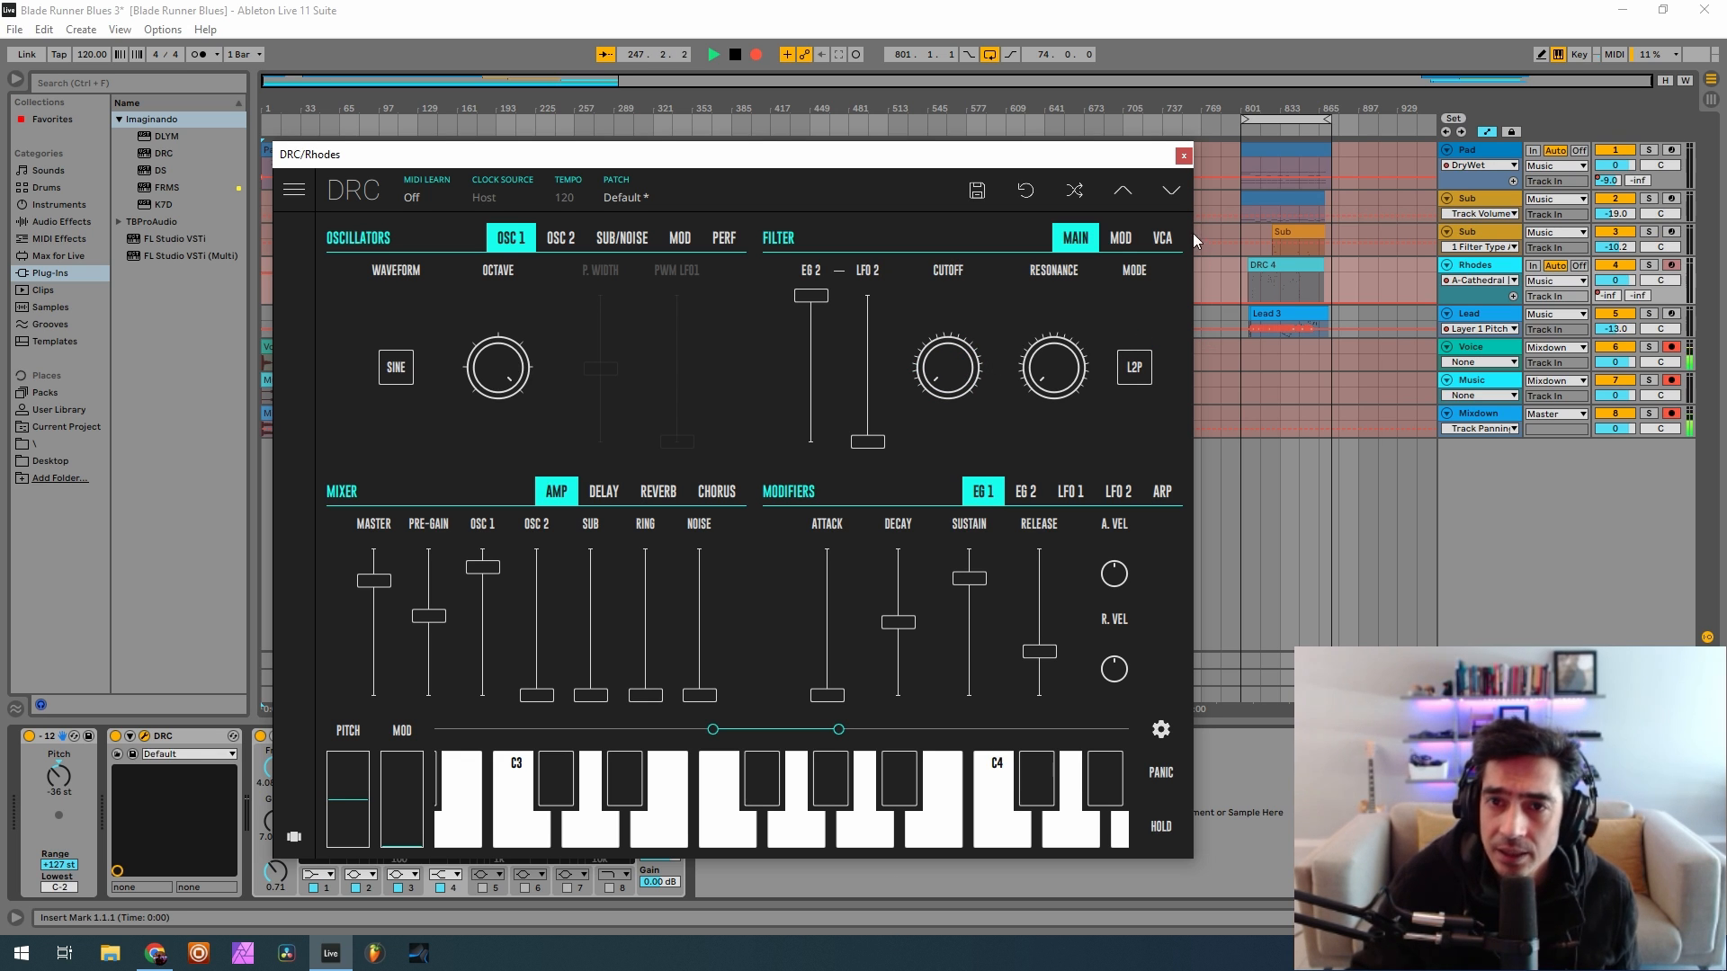
Raise the filter's keyboard modulation moderately and bring up the VCA modulation settings
left_click(1124, 240)
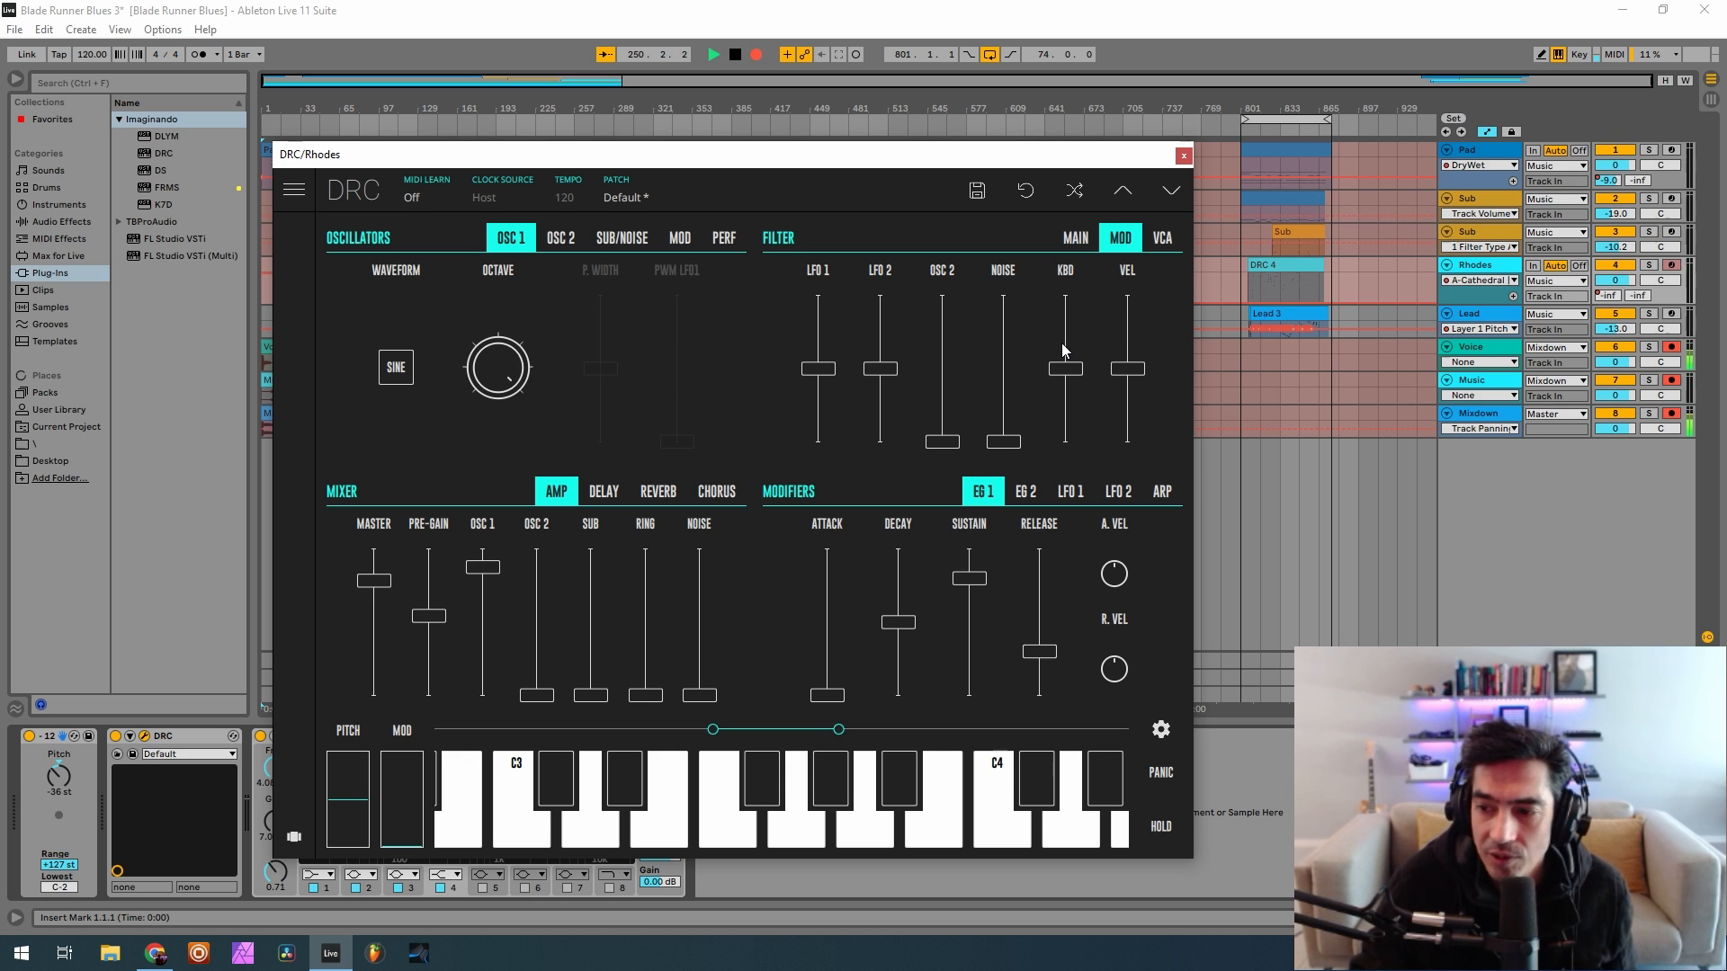
left_click_drag(1063, 338, 1070, 341)
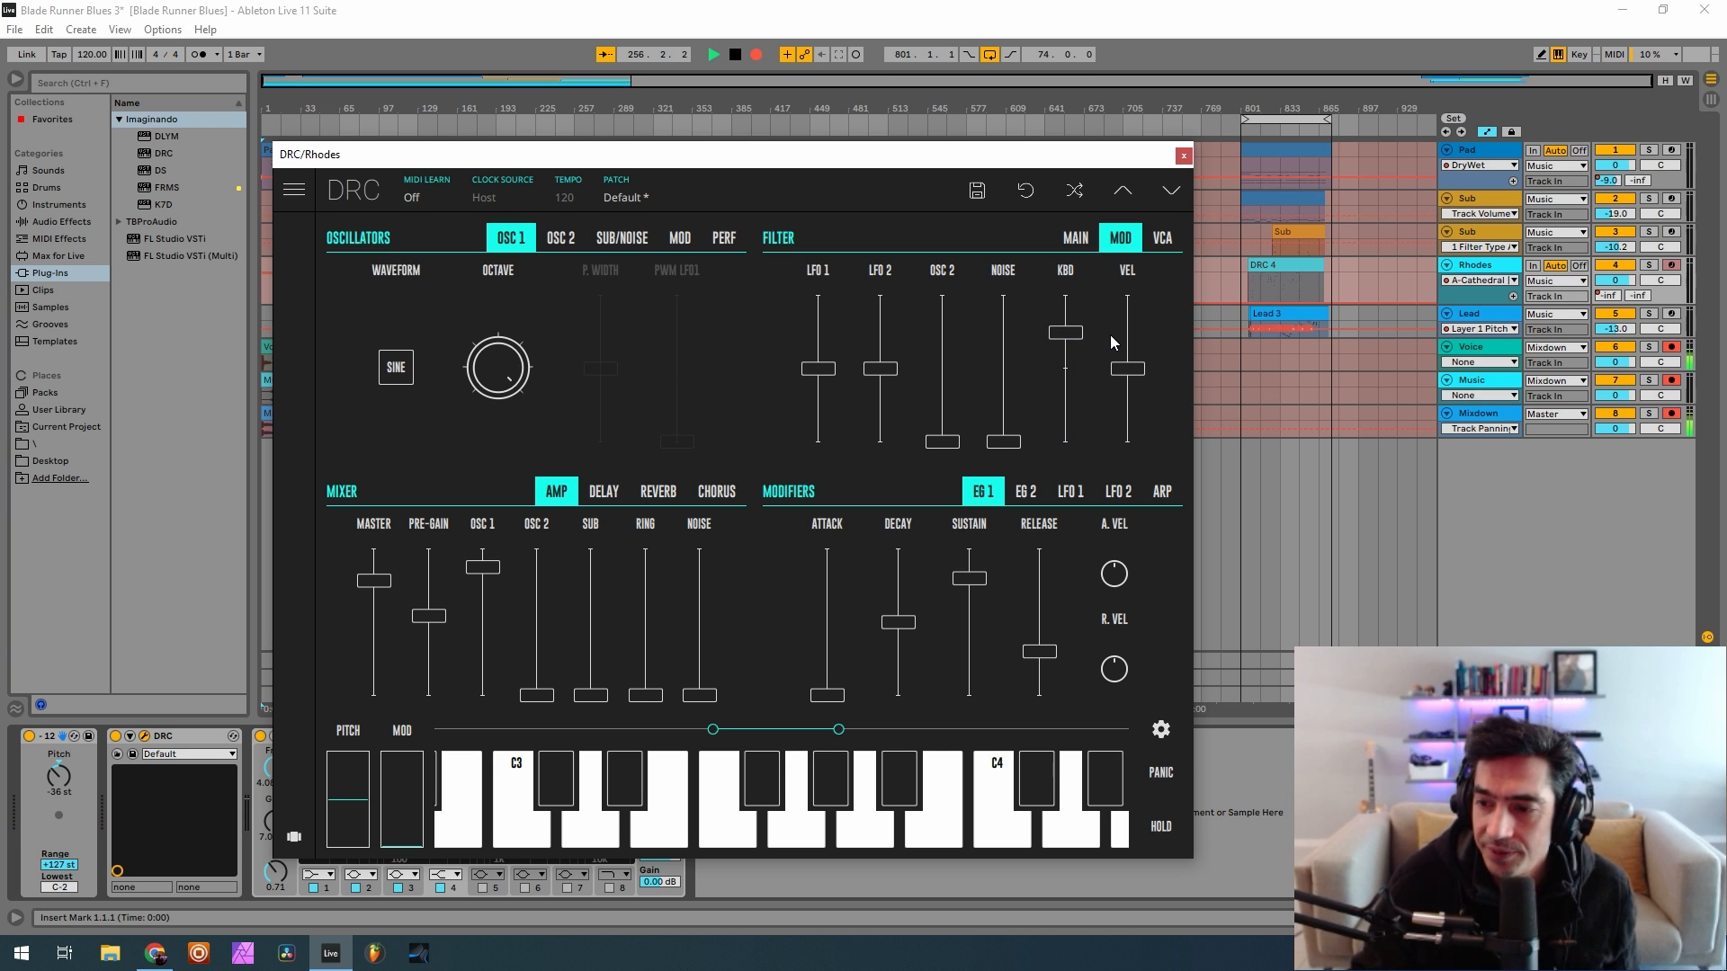
left_click(1165, 239)
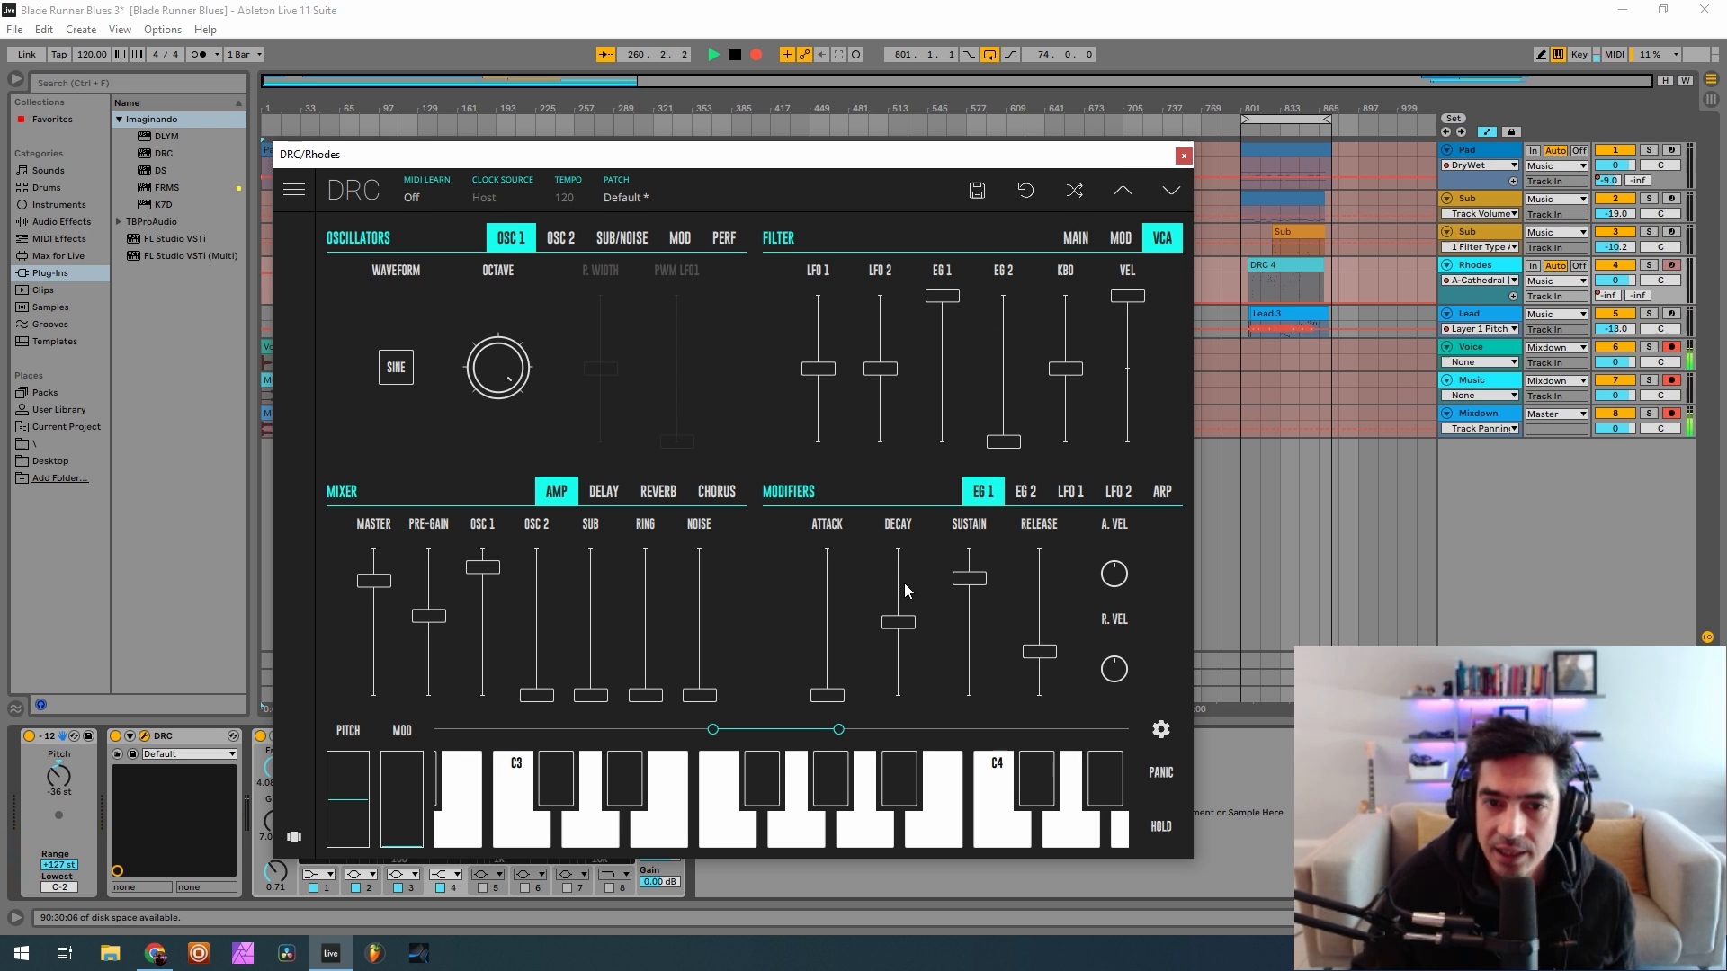
Set EG 1's decay and sustain to maximum and its release to 0.500
left_click_drag(903, 583, 904, 478)
left_click_drag(968, 578, 970, 512)
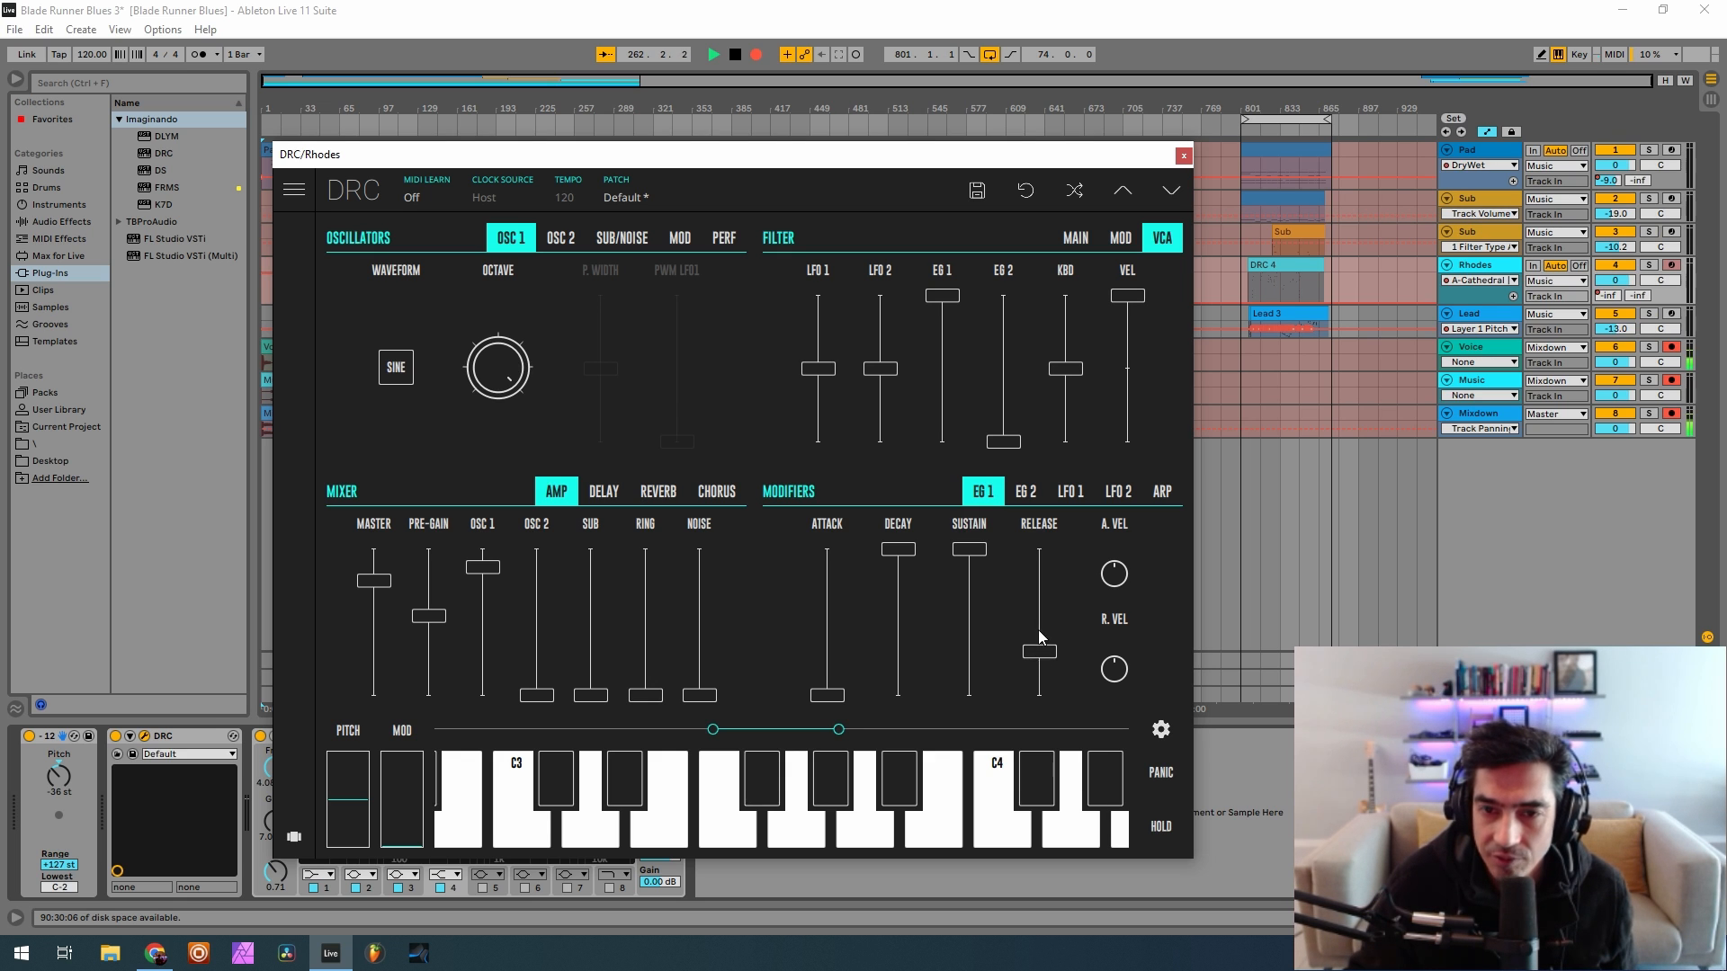
left_click_drag(1038, 637, 1052, 630)
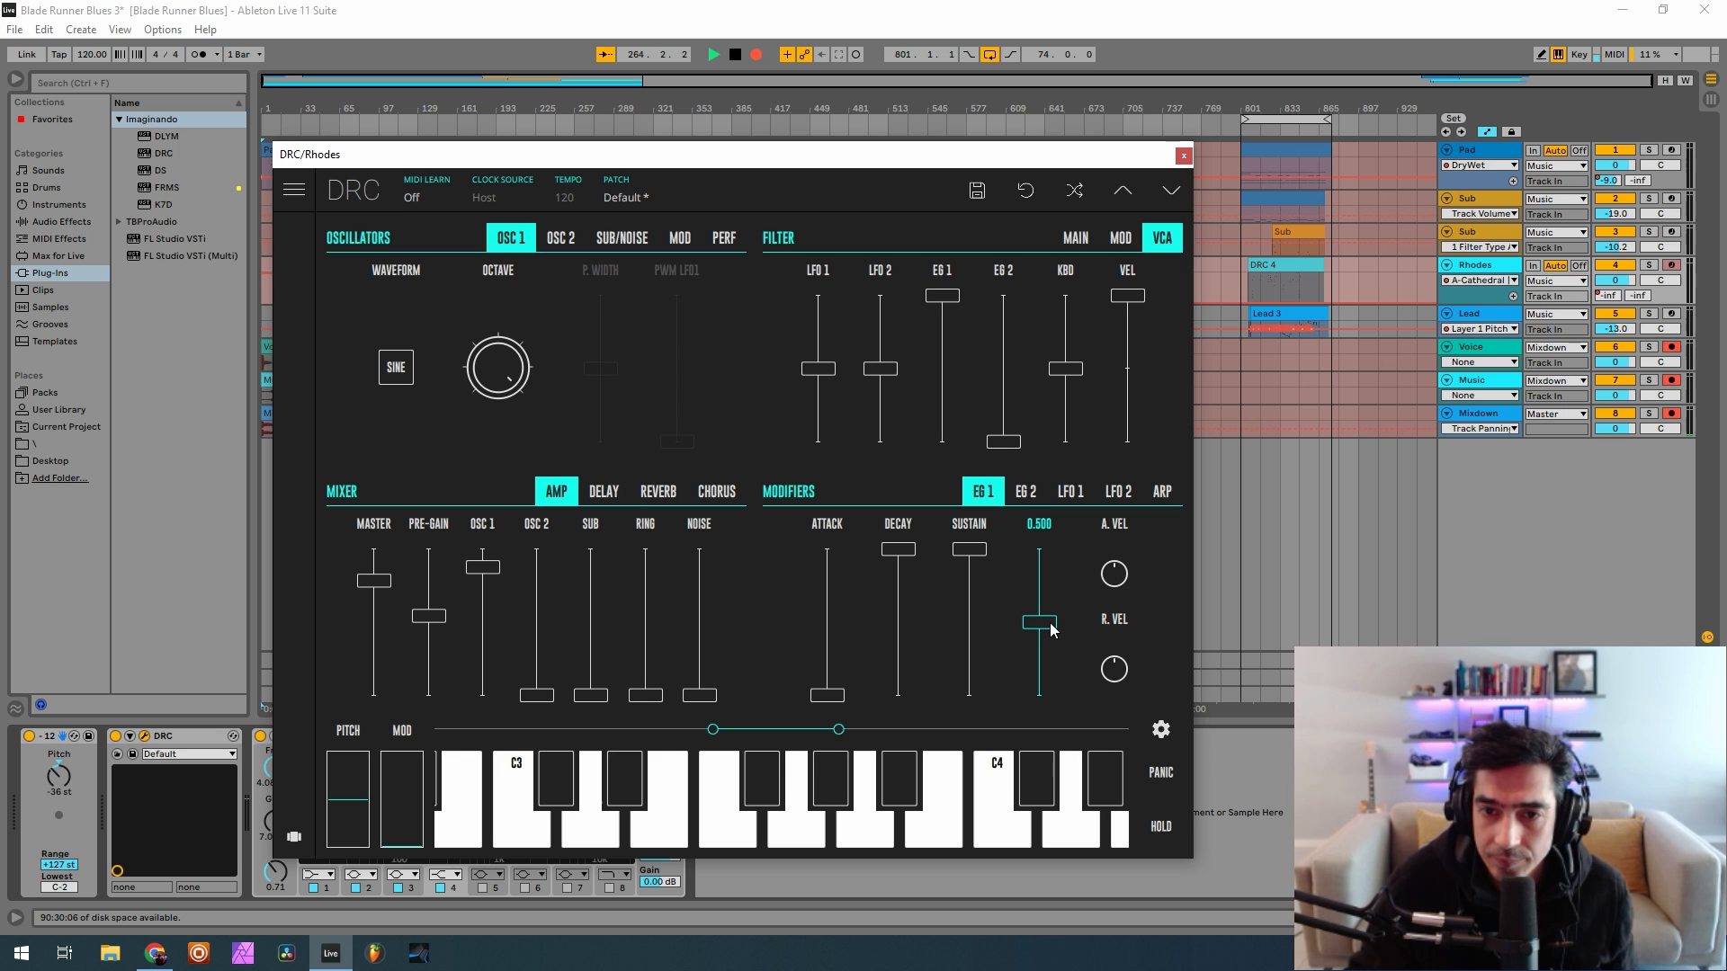
Shape EG 2 with zero sustain, a slightly longer decay and a release of 0.284
left_click(1025, 491)
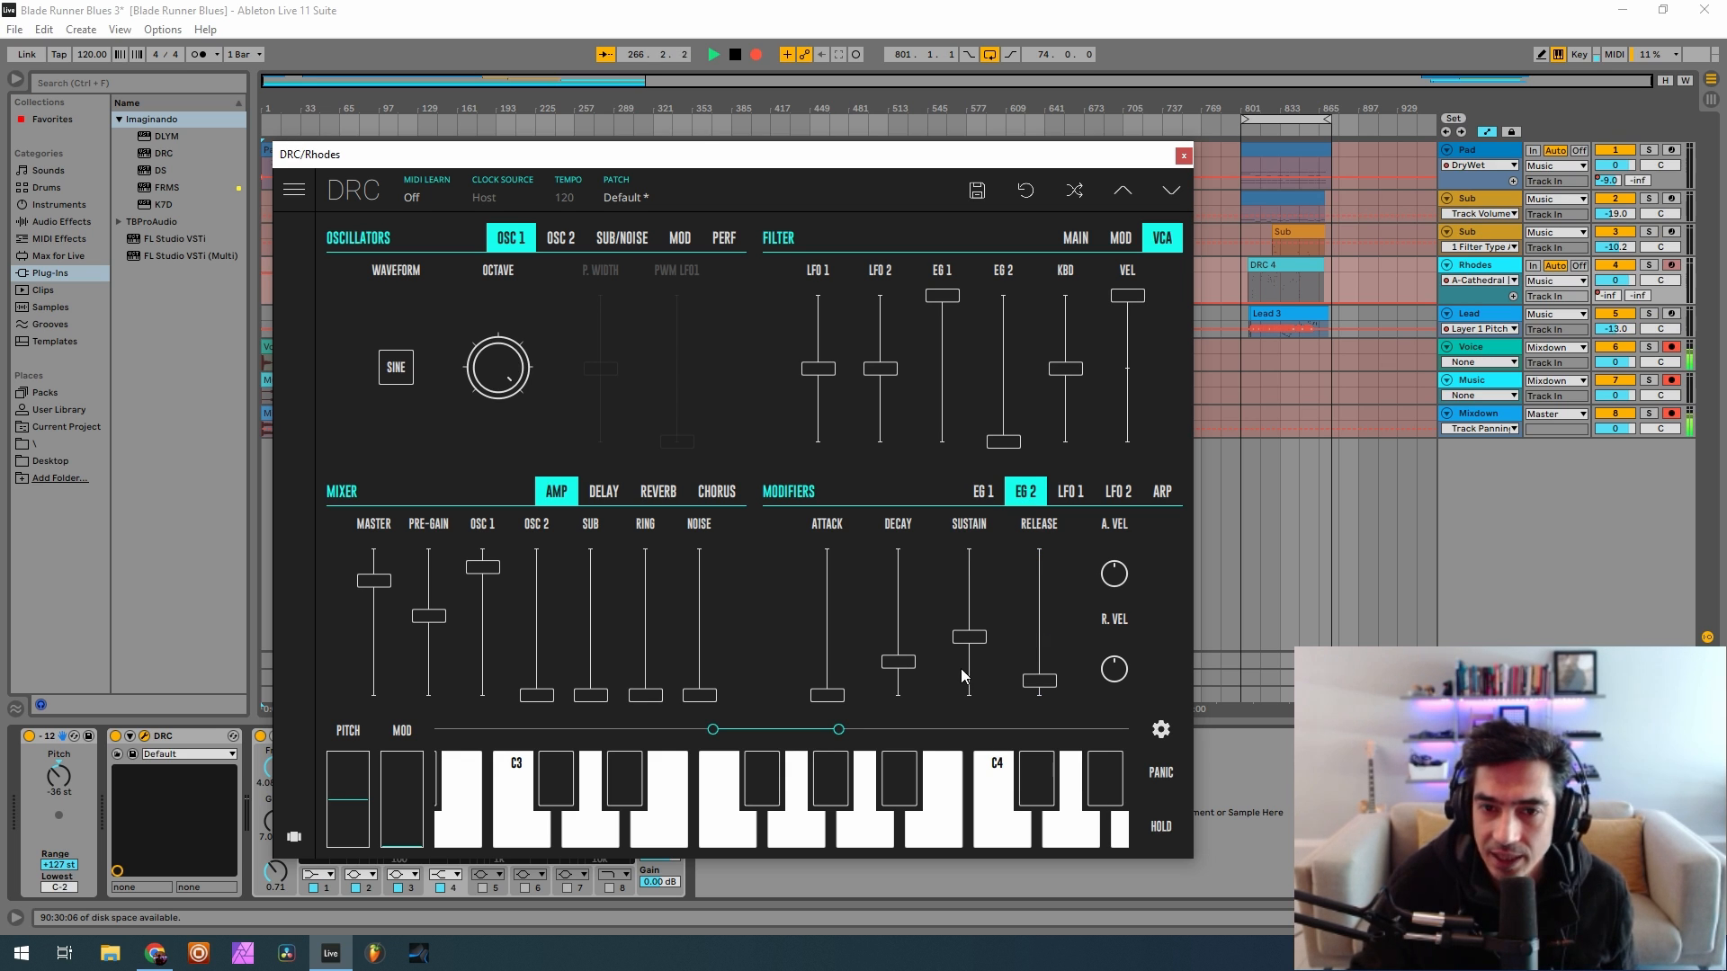
left_click_drag(960, 668, 963, 697)
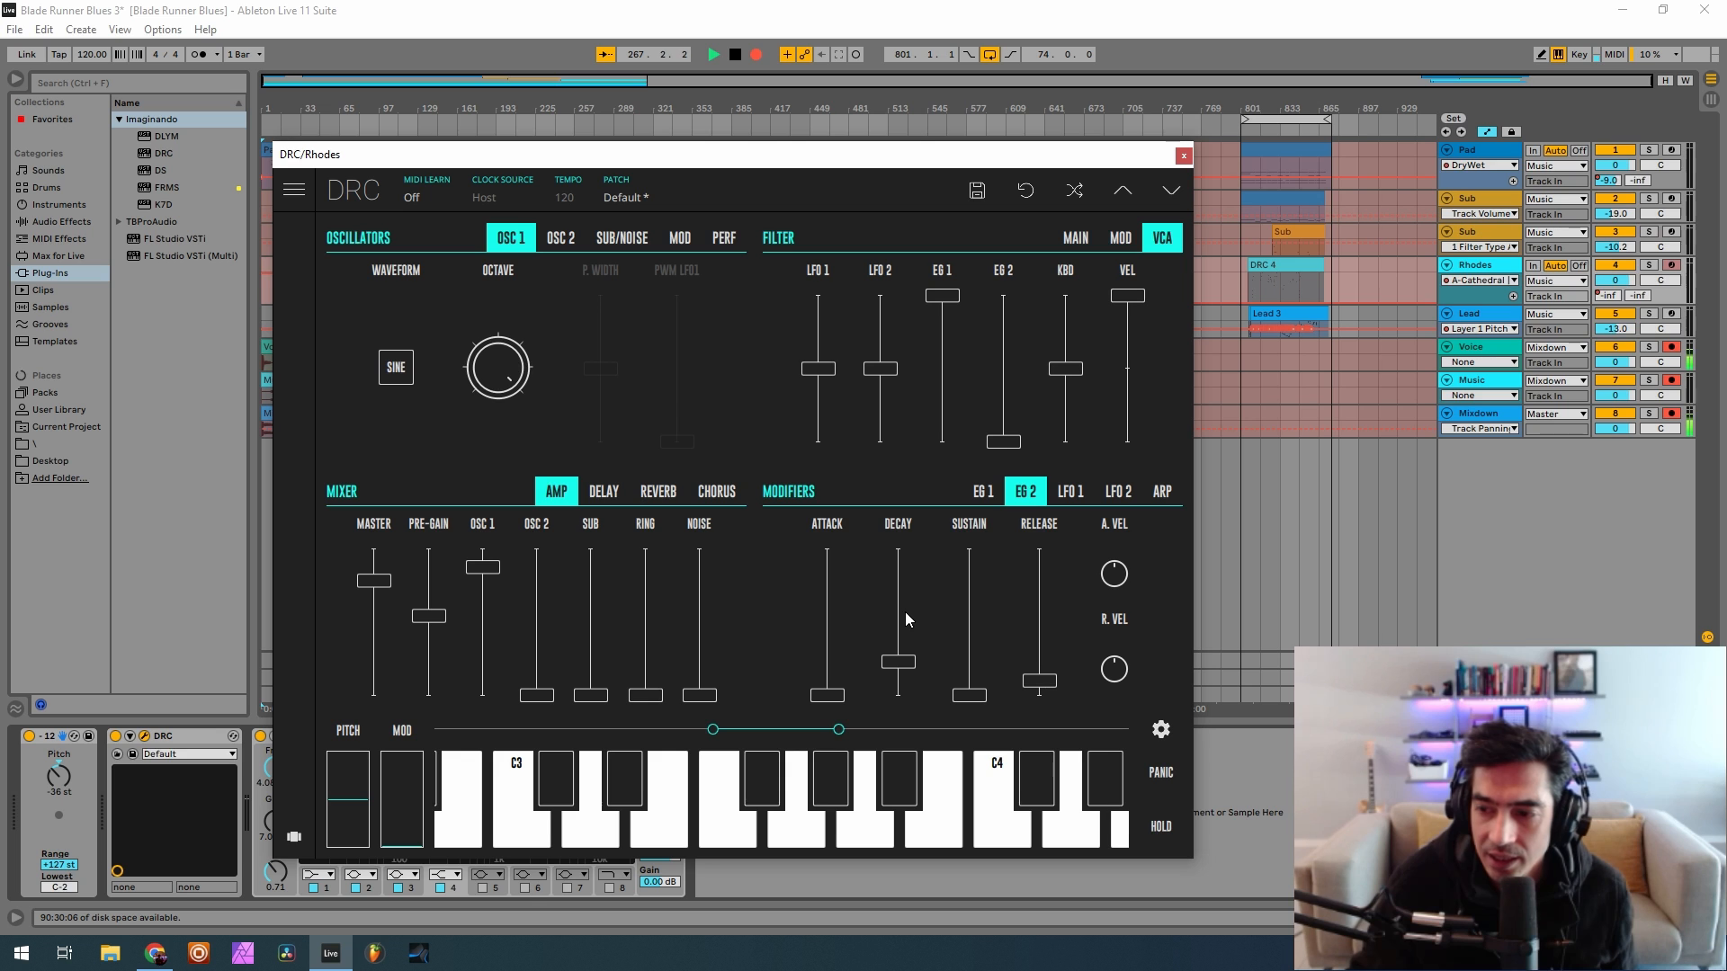
left_click(897, 633)
left_click_drag(898, 633, 902, 639)
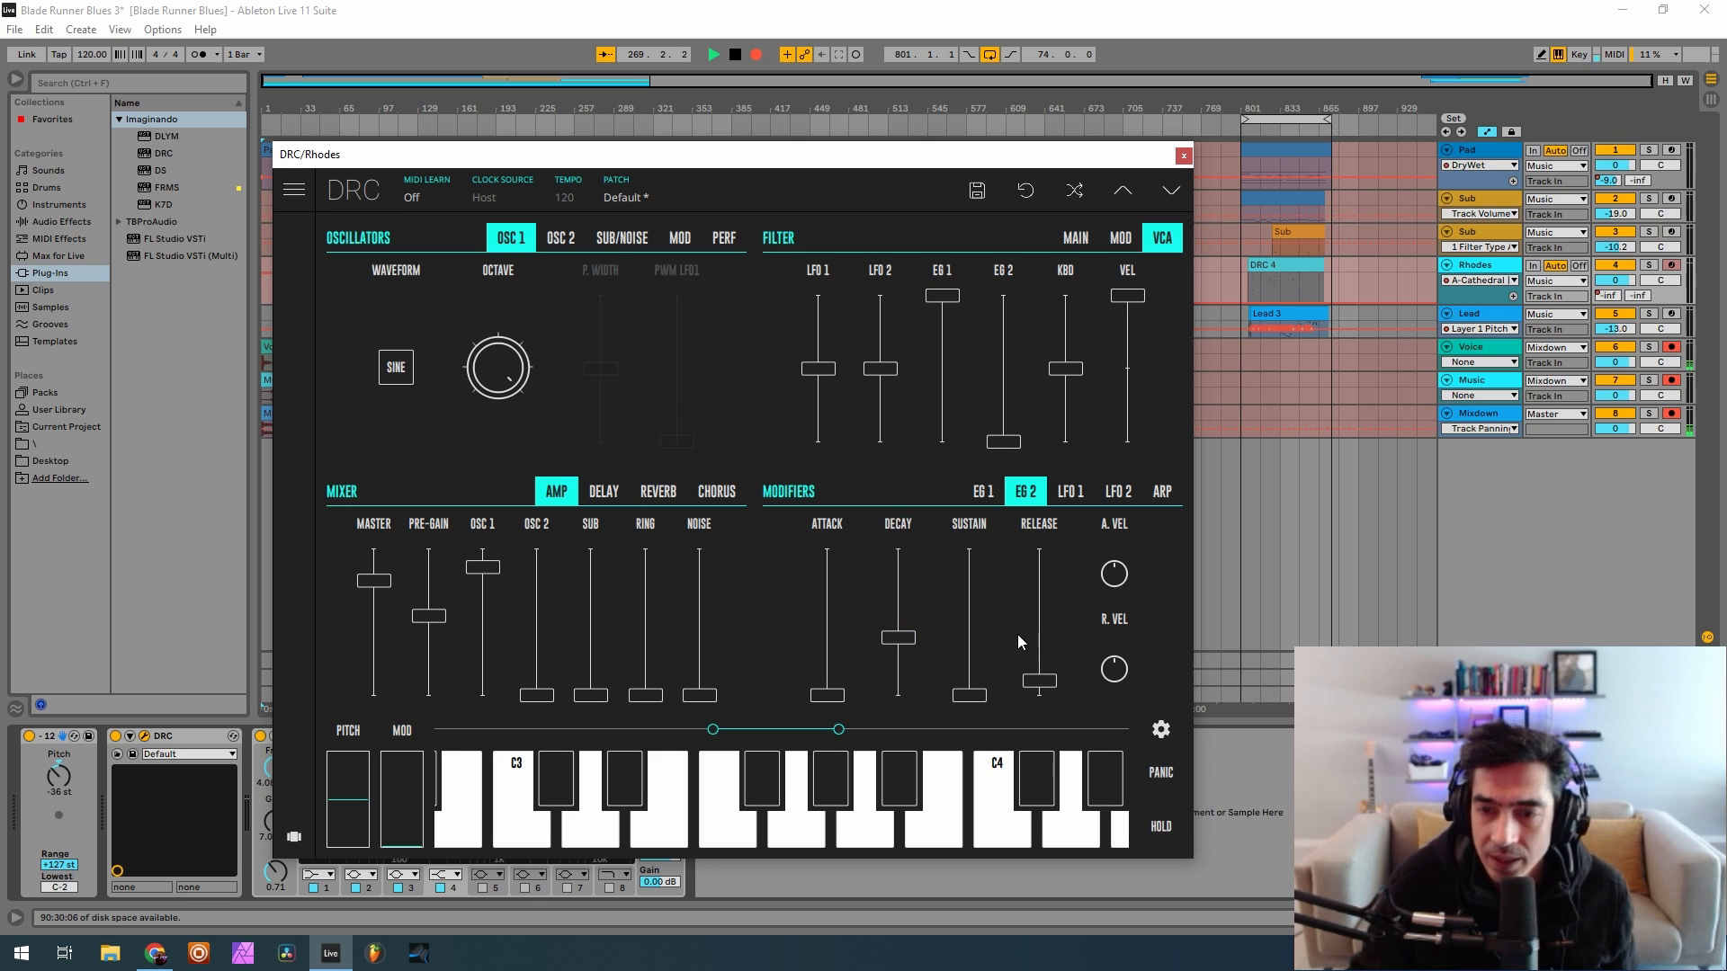
left_click_drag(1029, 649, 1040, 662)
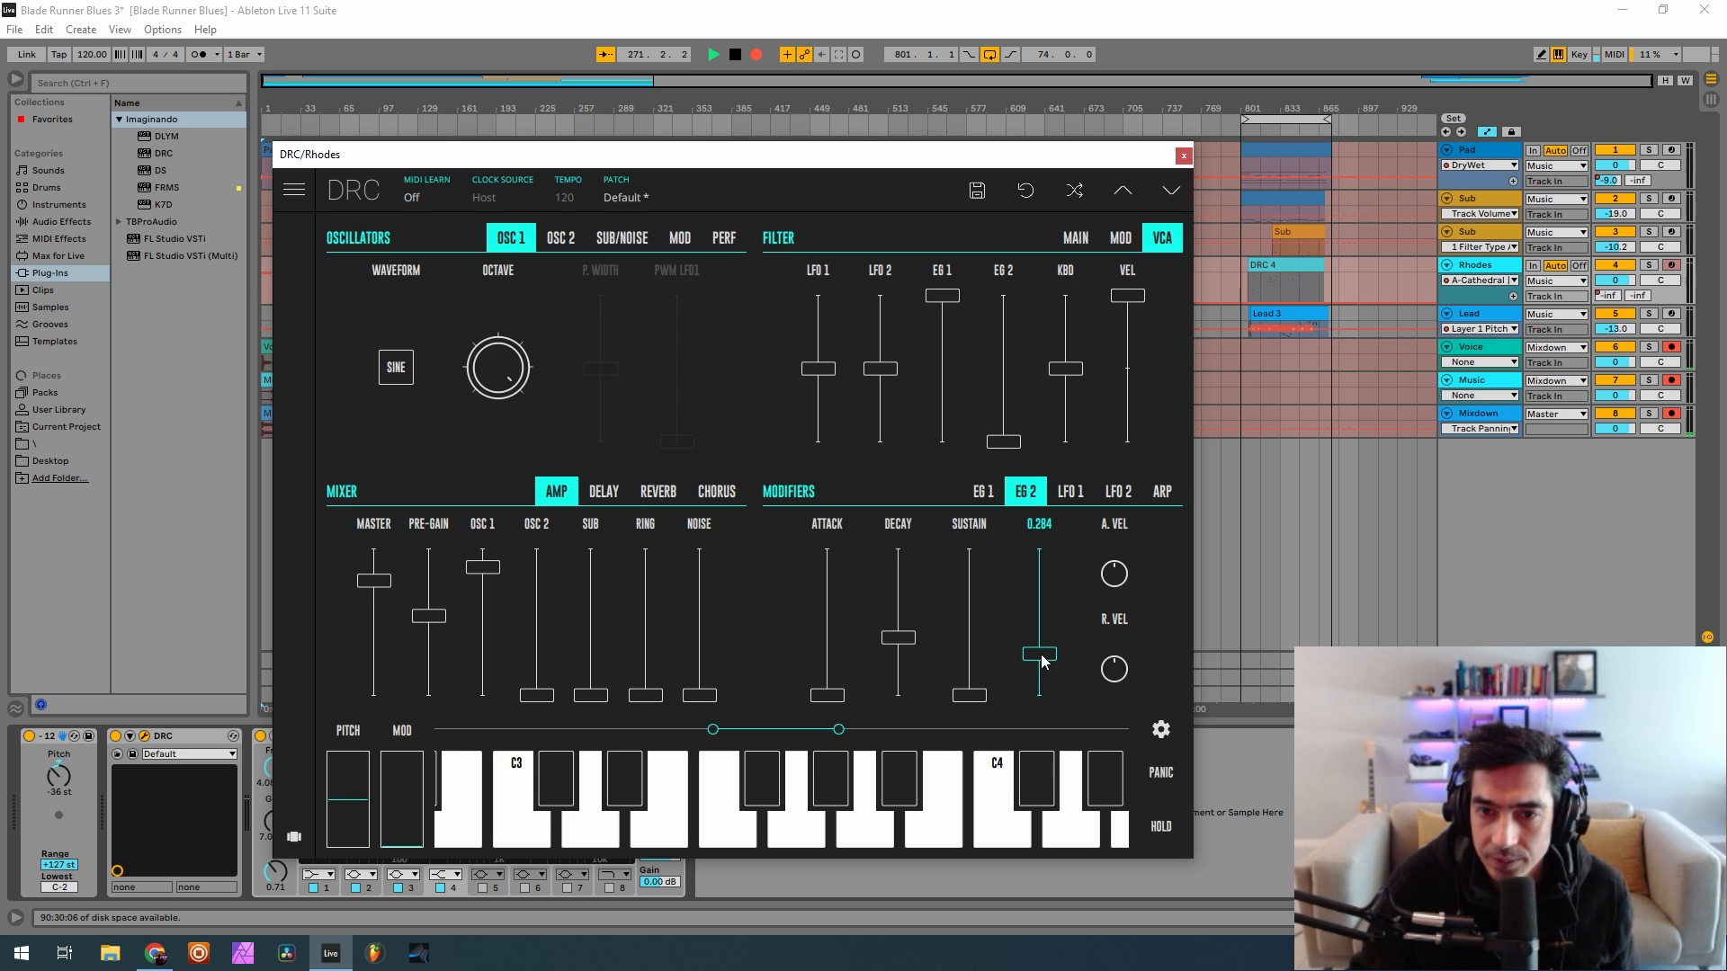
Set the DRC reverb amount to about halfway, lengthen its decay and raise its modulation slightly
left_click(658, 491)
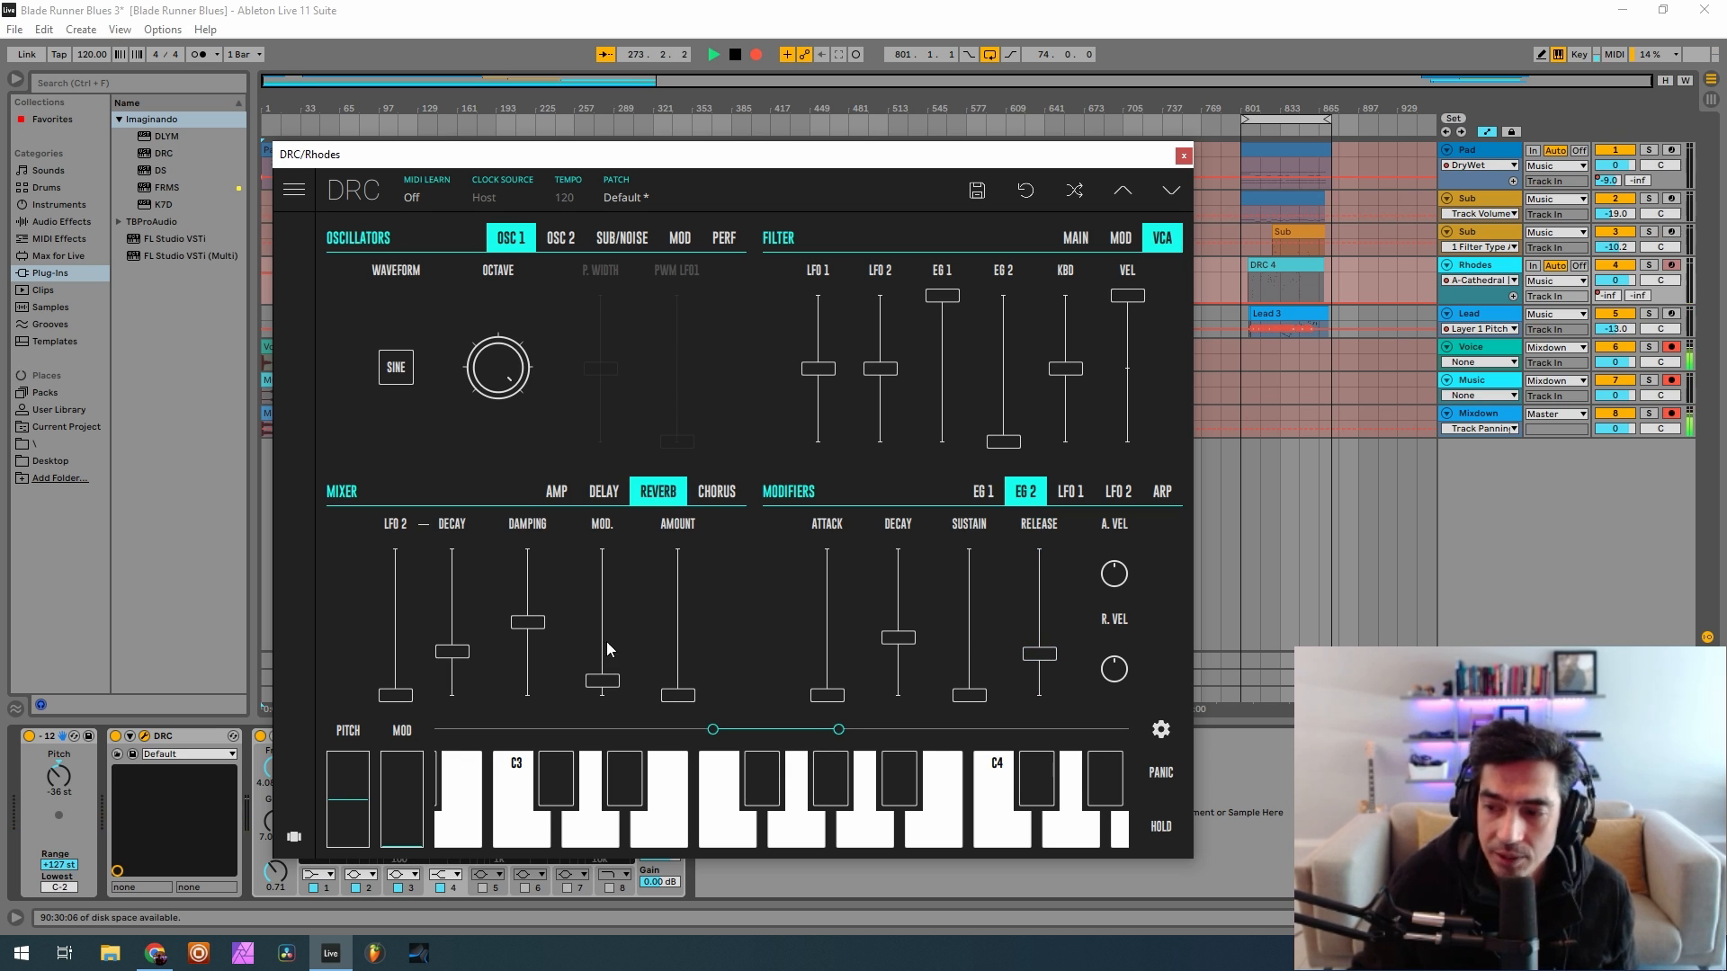
left_click_drag(673, 638, 708, 619)
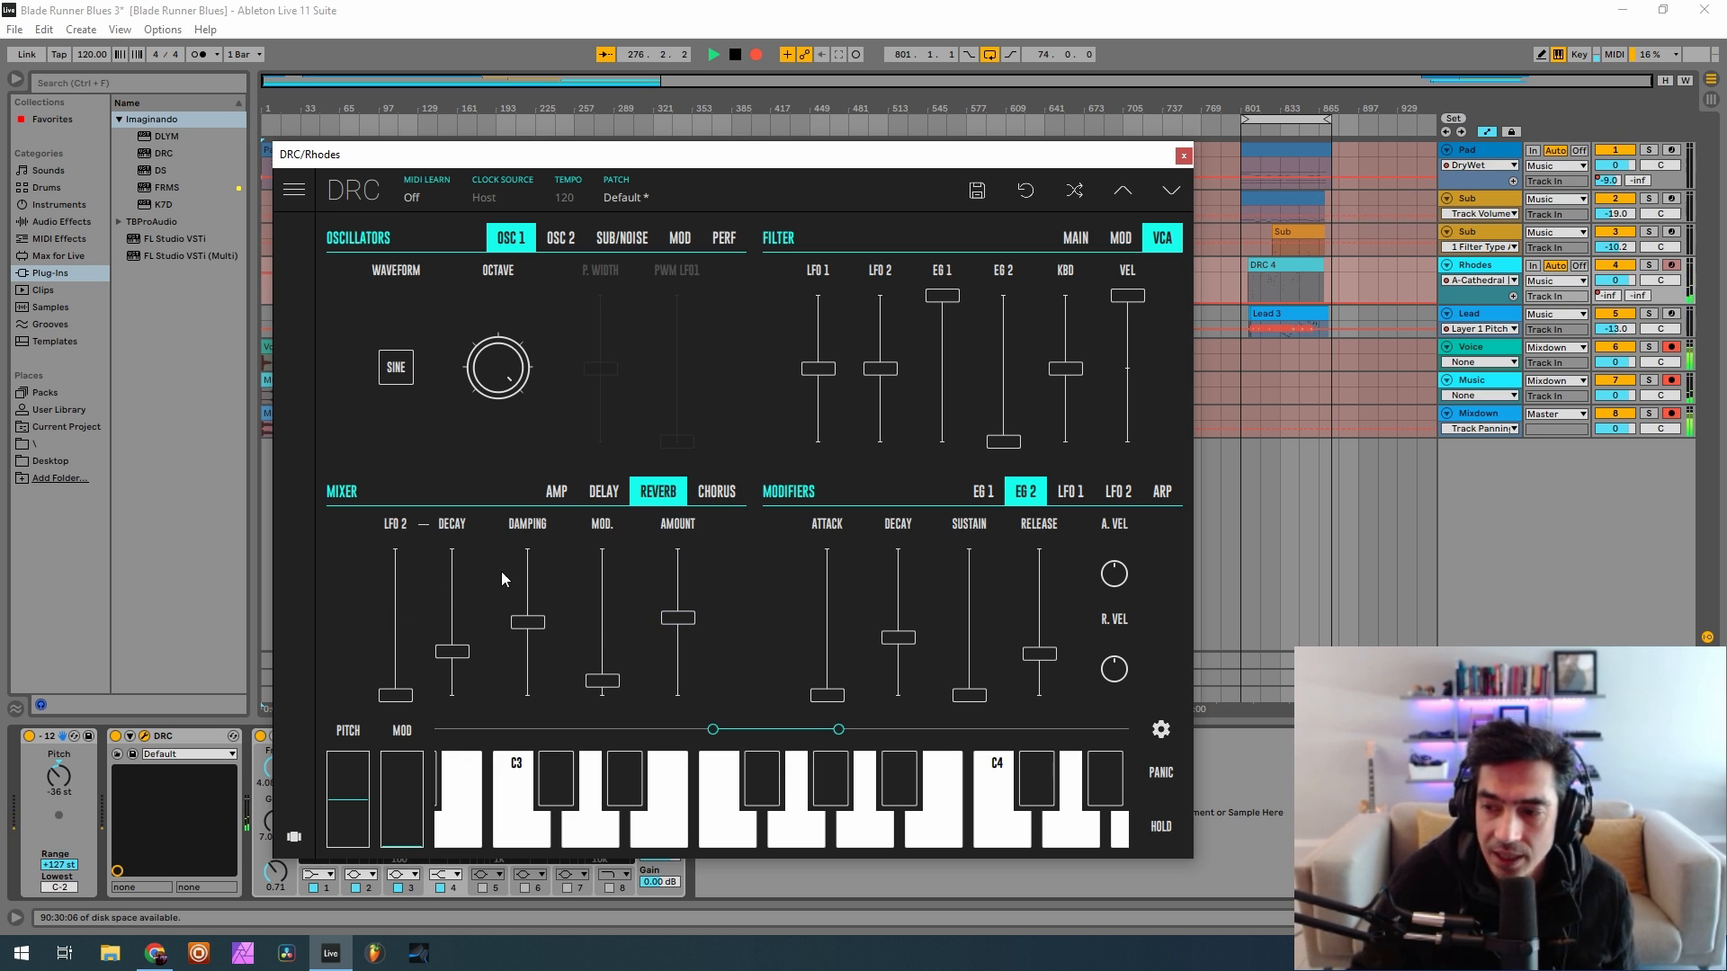
left_click_drag(467, 590, 483, 582)
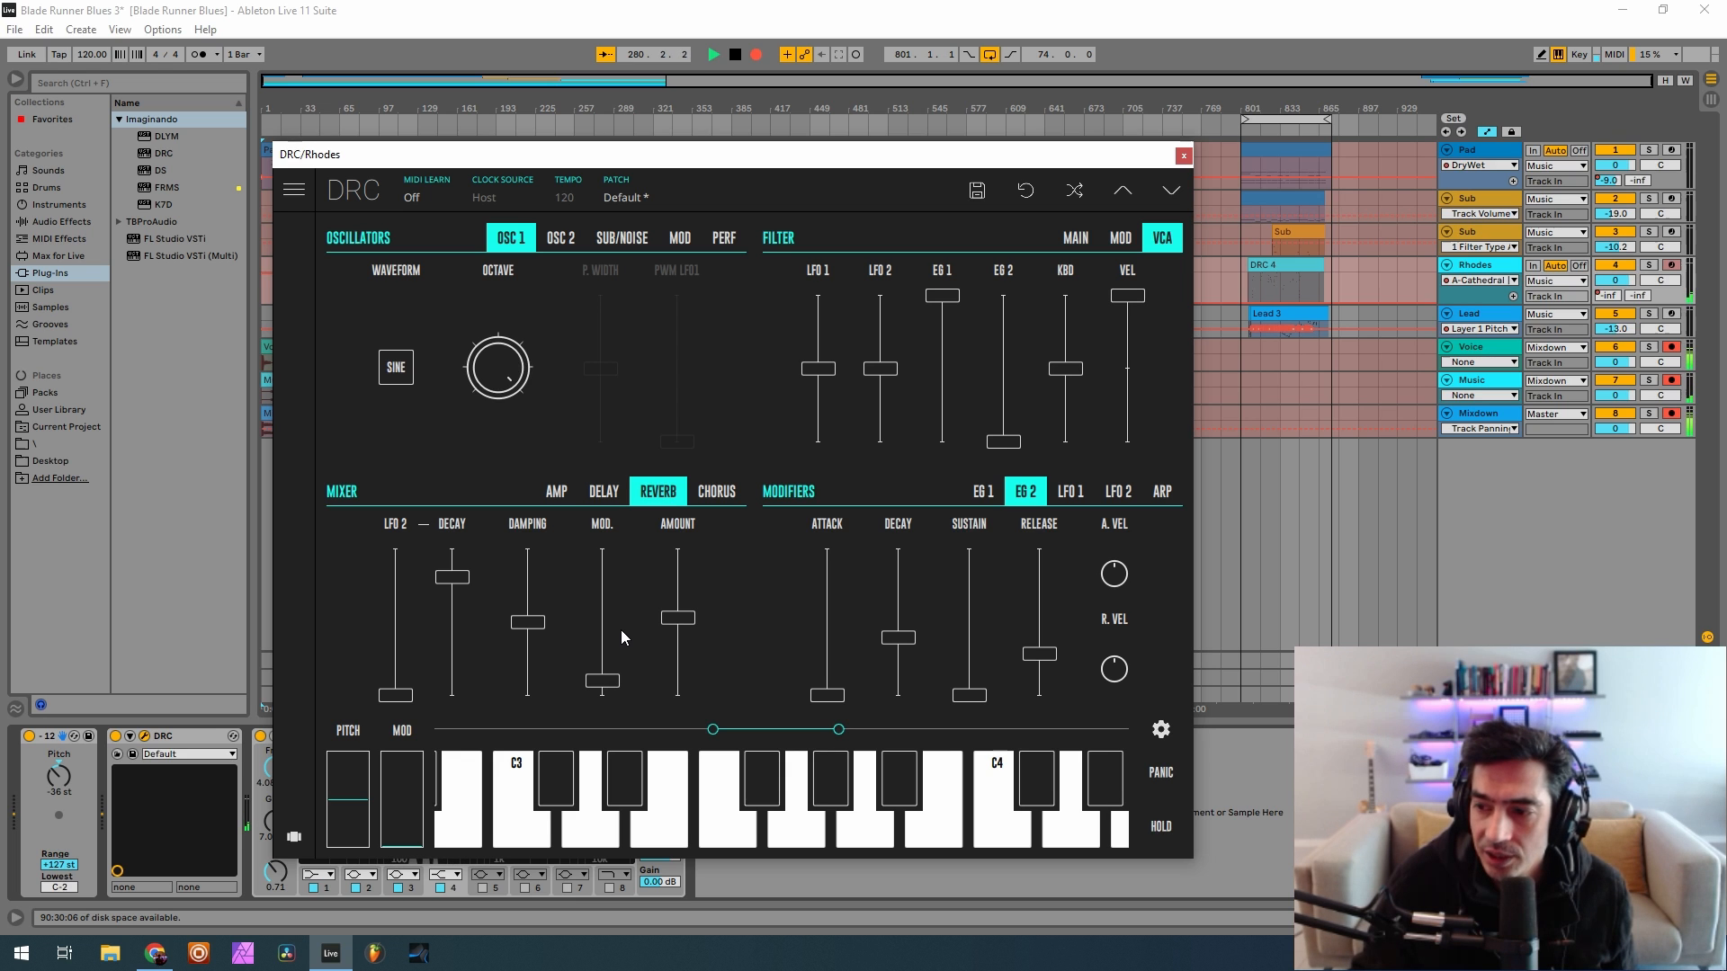
left_click_drag(603, 680, 604, 666)
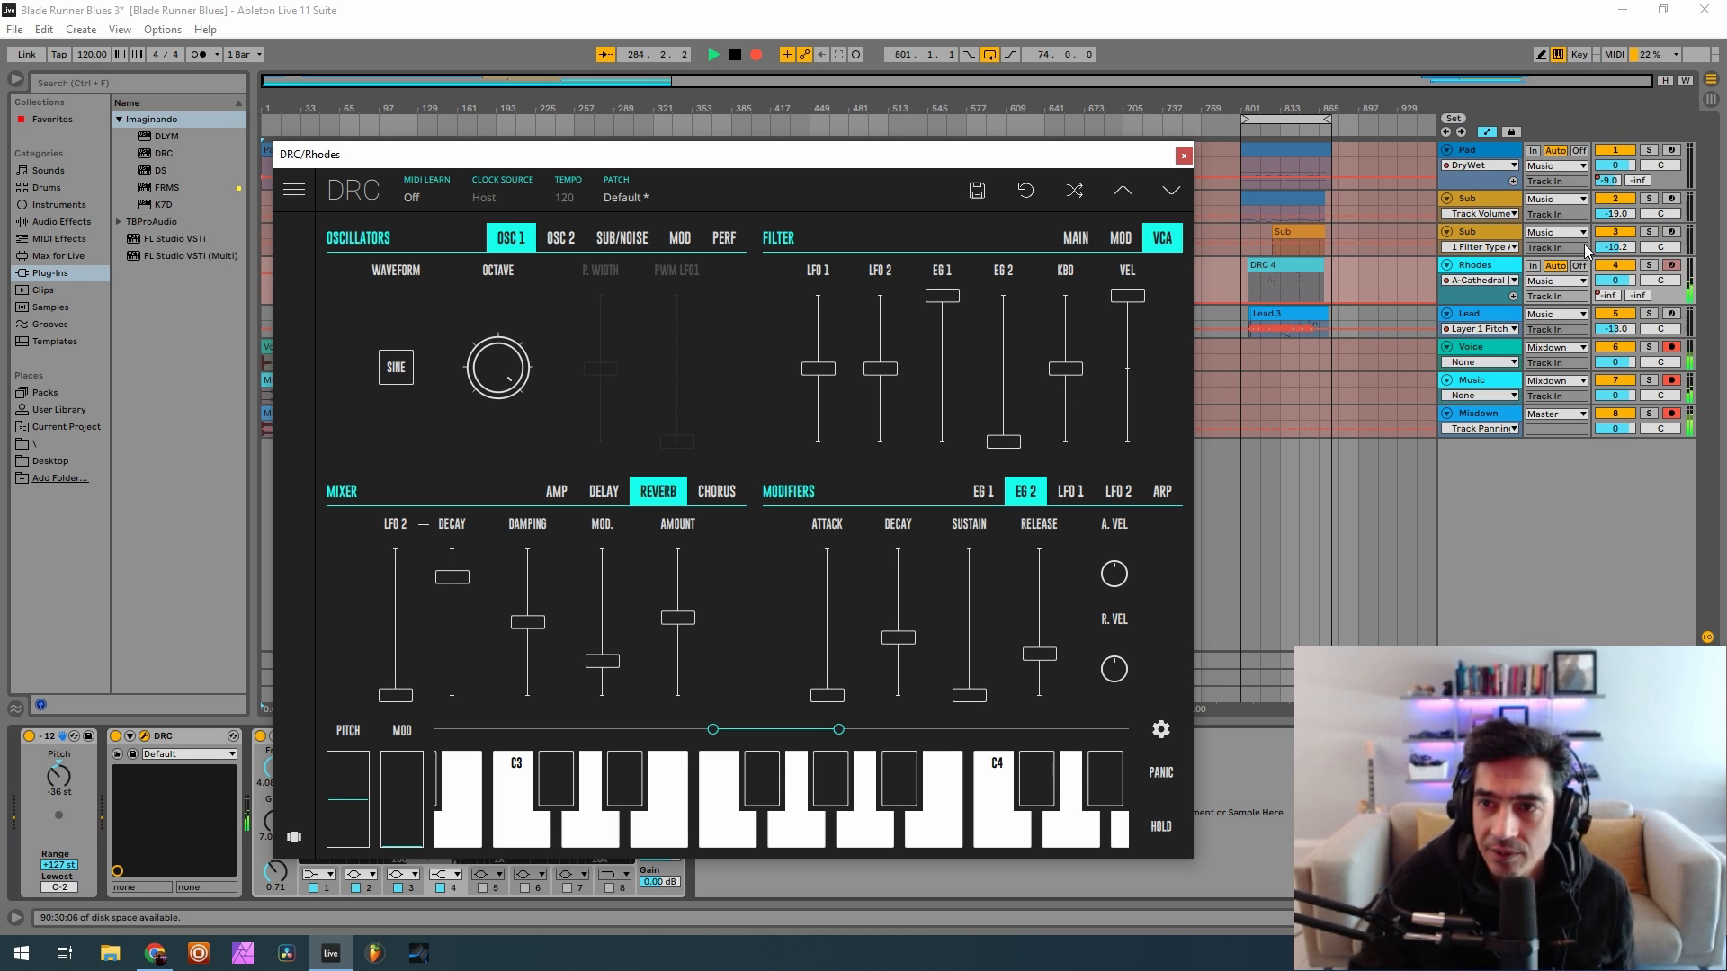
Restore the Rhodes track's A-Cathedral send to 0 dB and close the synth window
left_click(1616, 299)
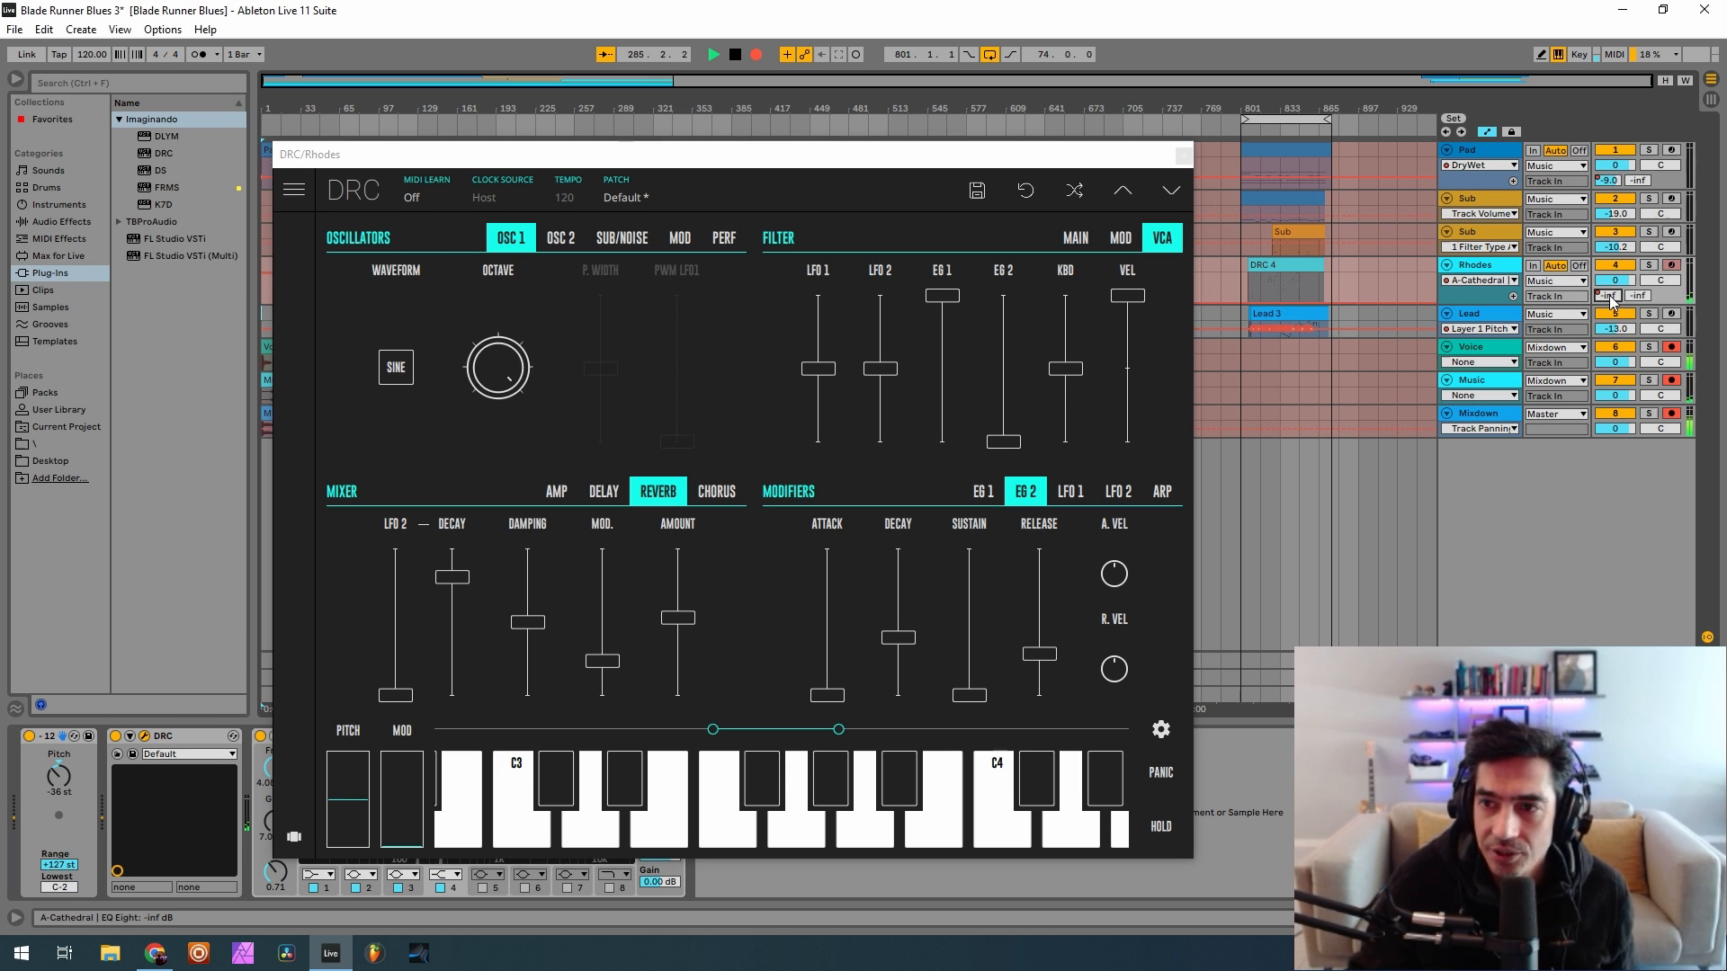
type("0")
key("Return")
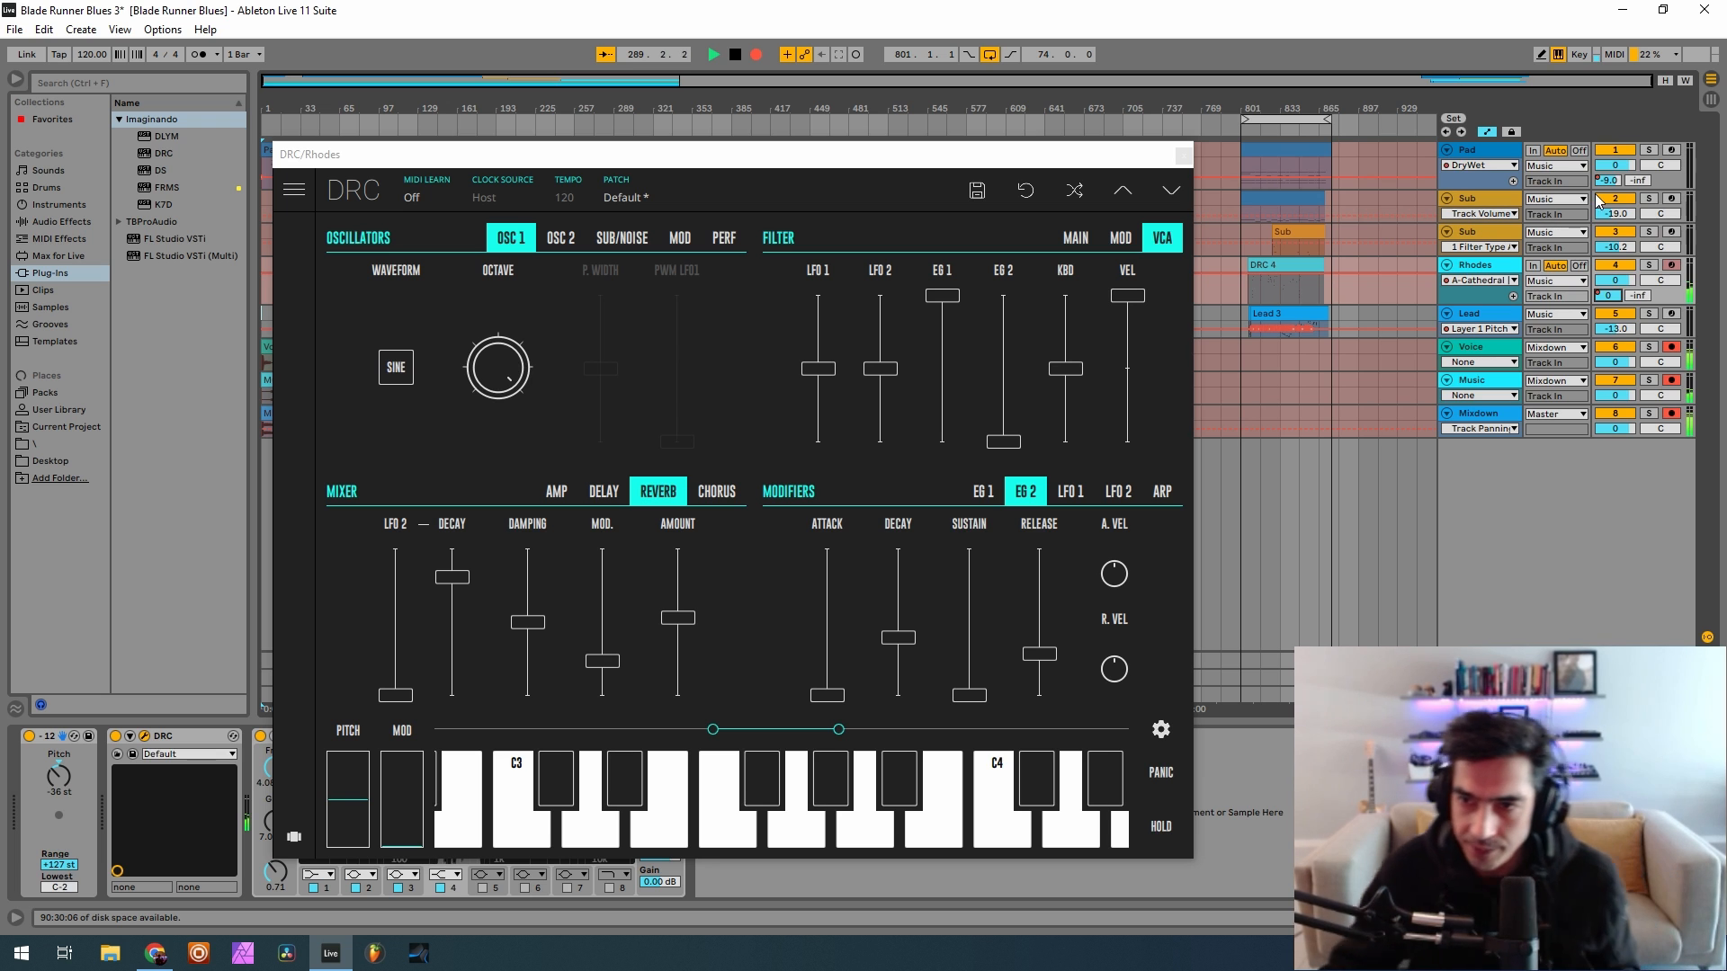
left_click(1179, 155)
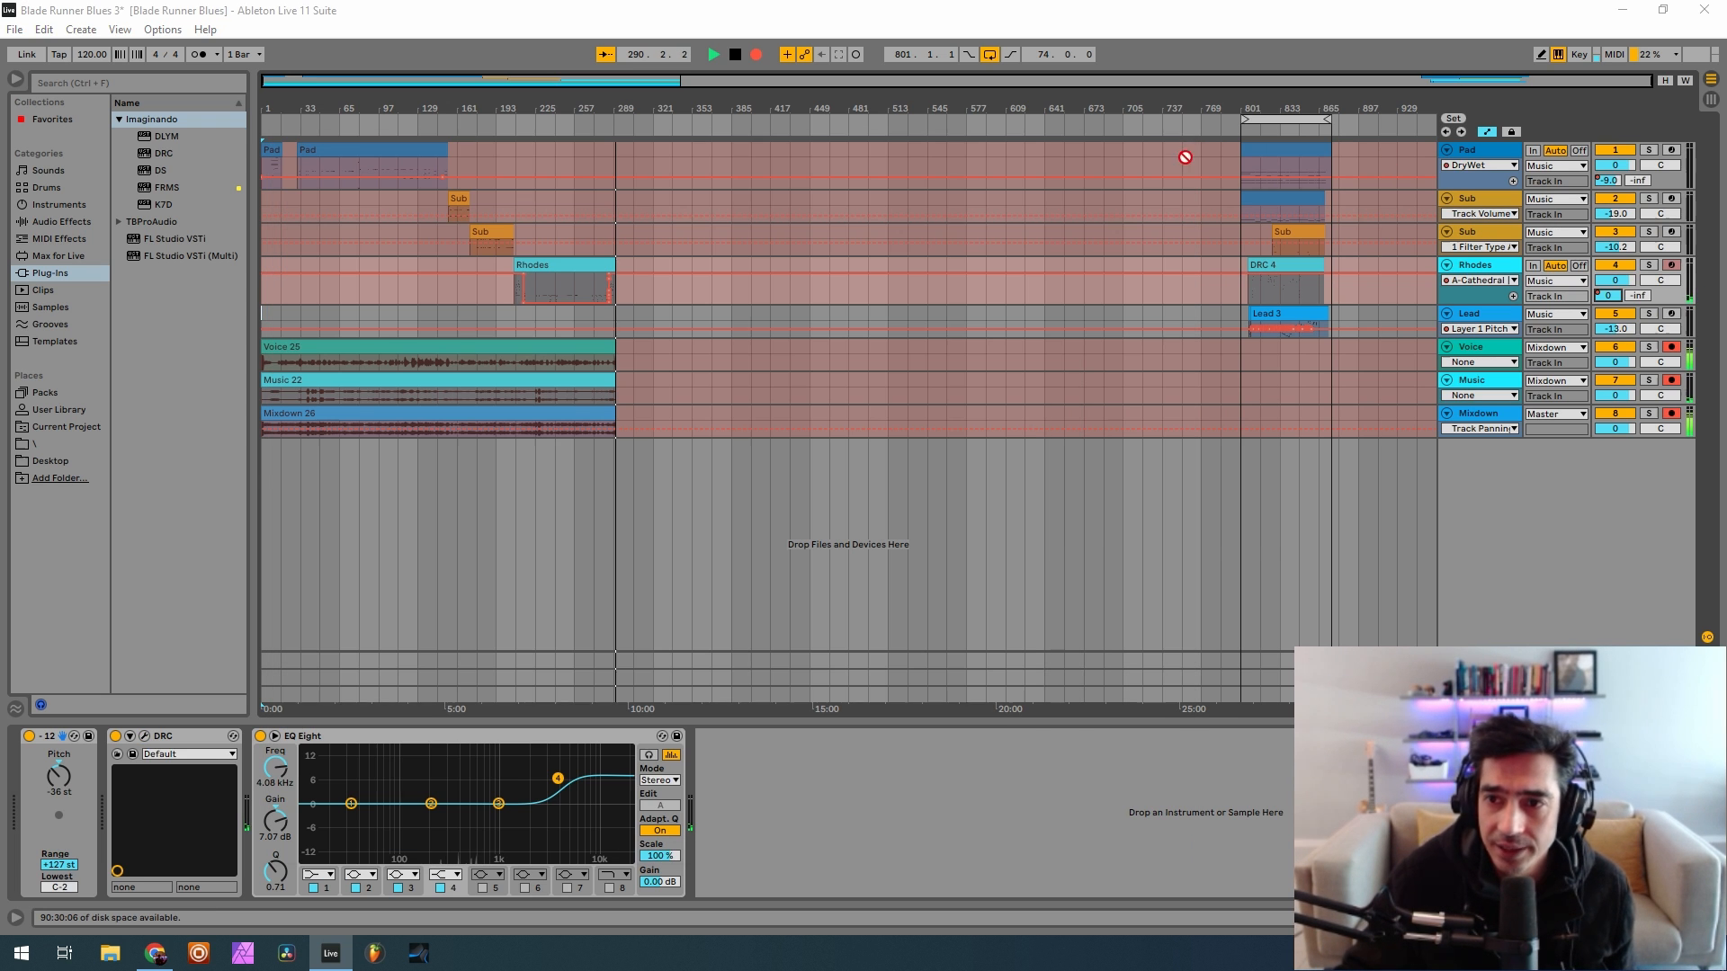
Switch off the EQ Eight on the Lead track and pull the track's A-Cathedral send down to -inf
left_click(1485, 319)
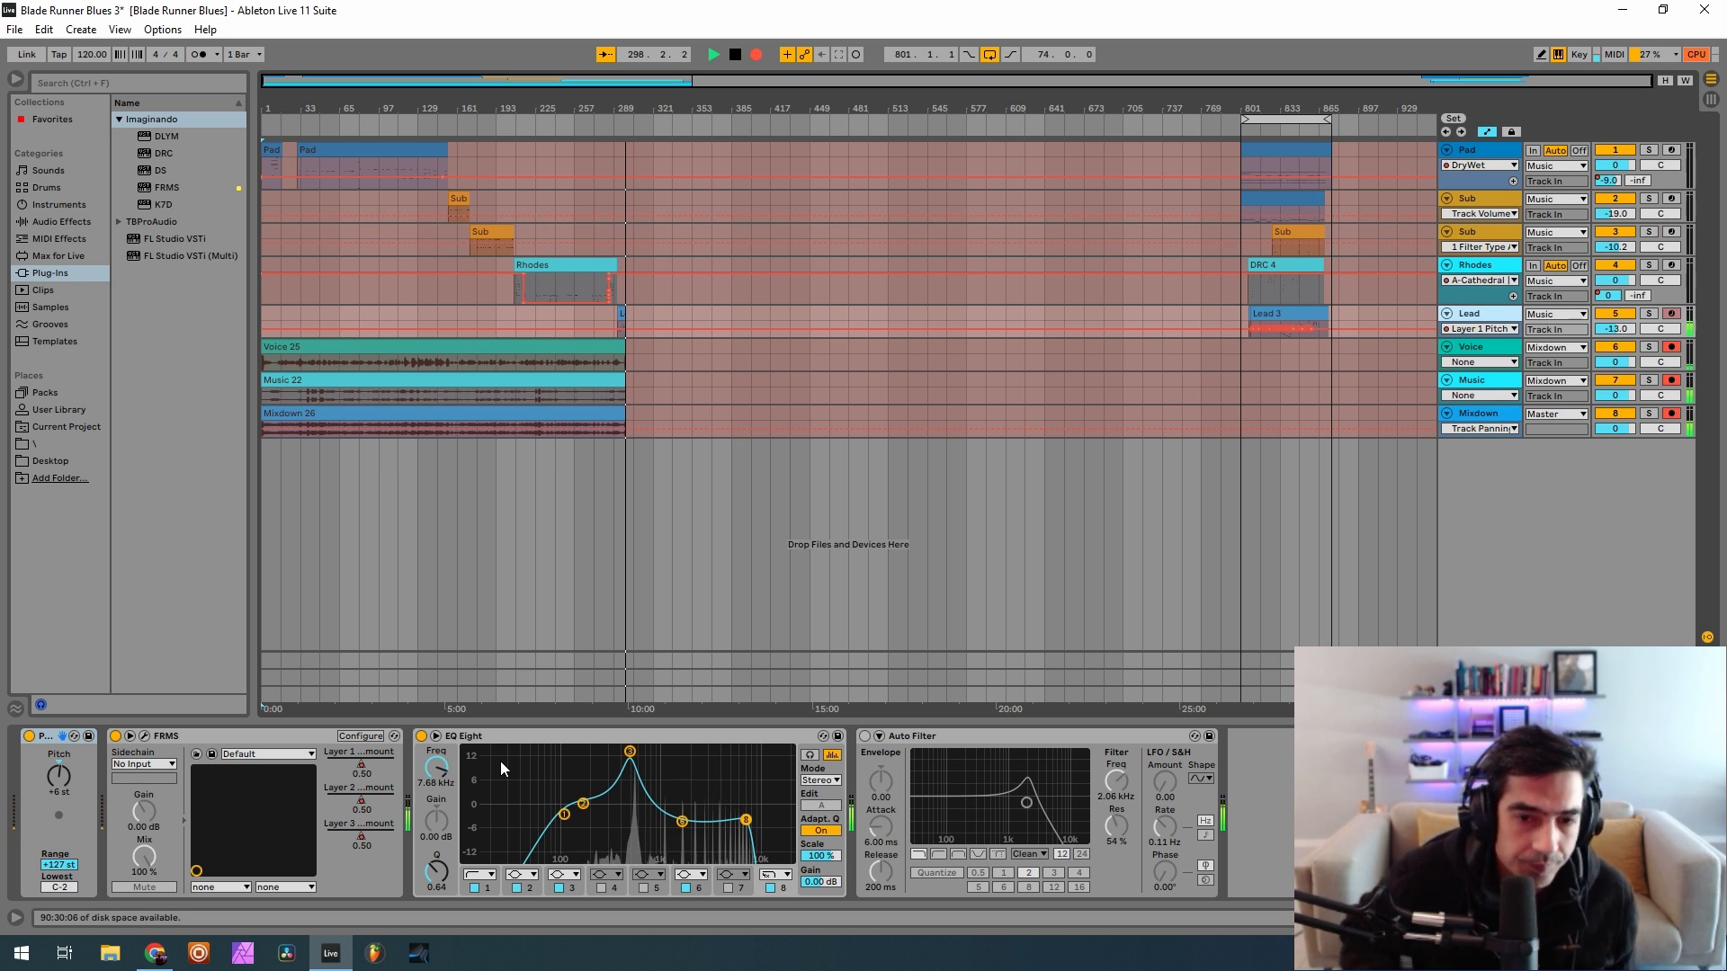
left_click(421, 736)
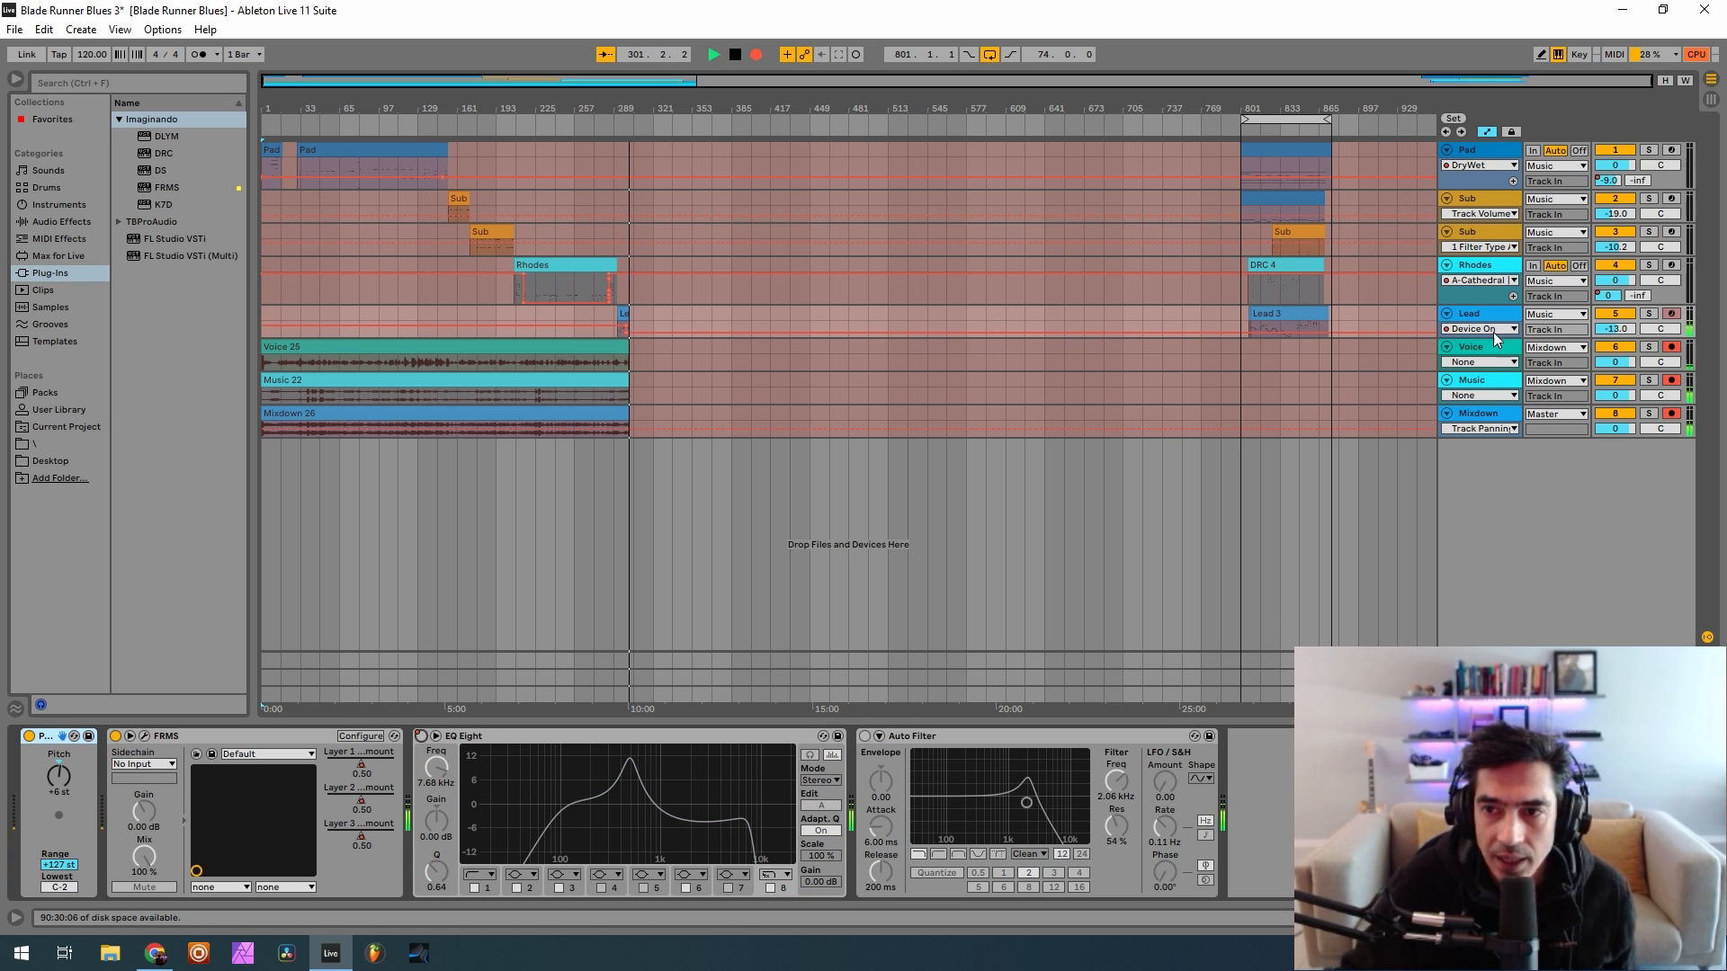
mouse_move(1487, 348)
left_mouse_down()
mouse_move(1487, 394)
mouse_move(1486, 378)
left_mouse_up()
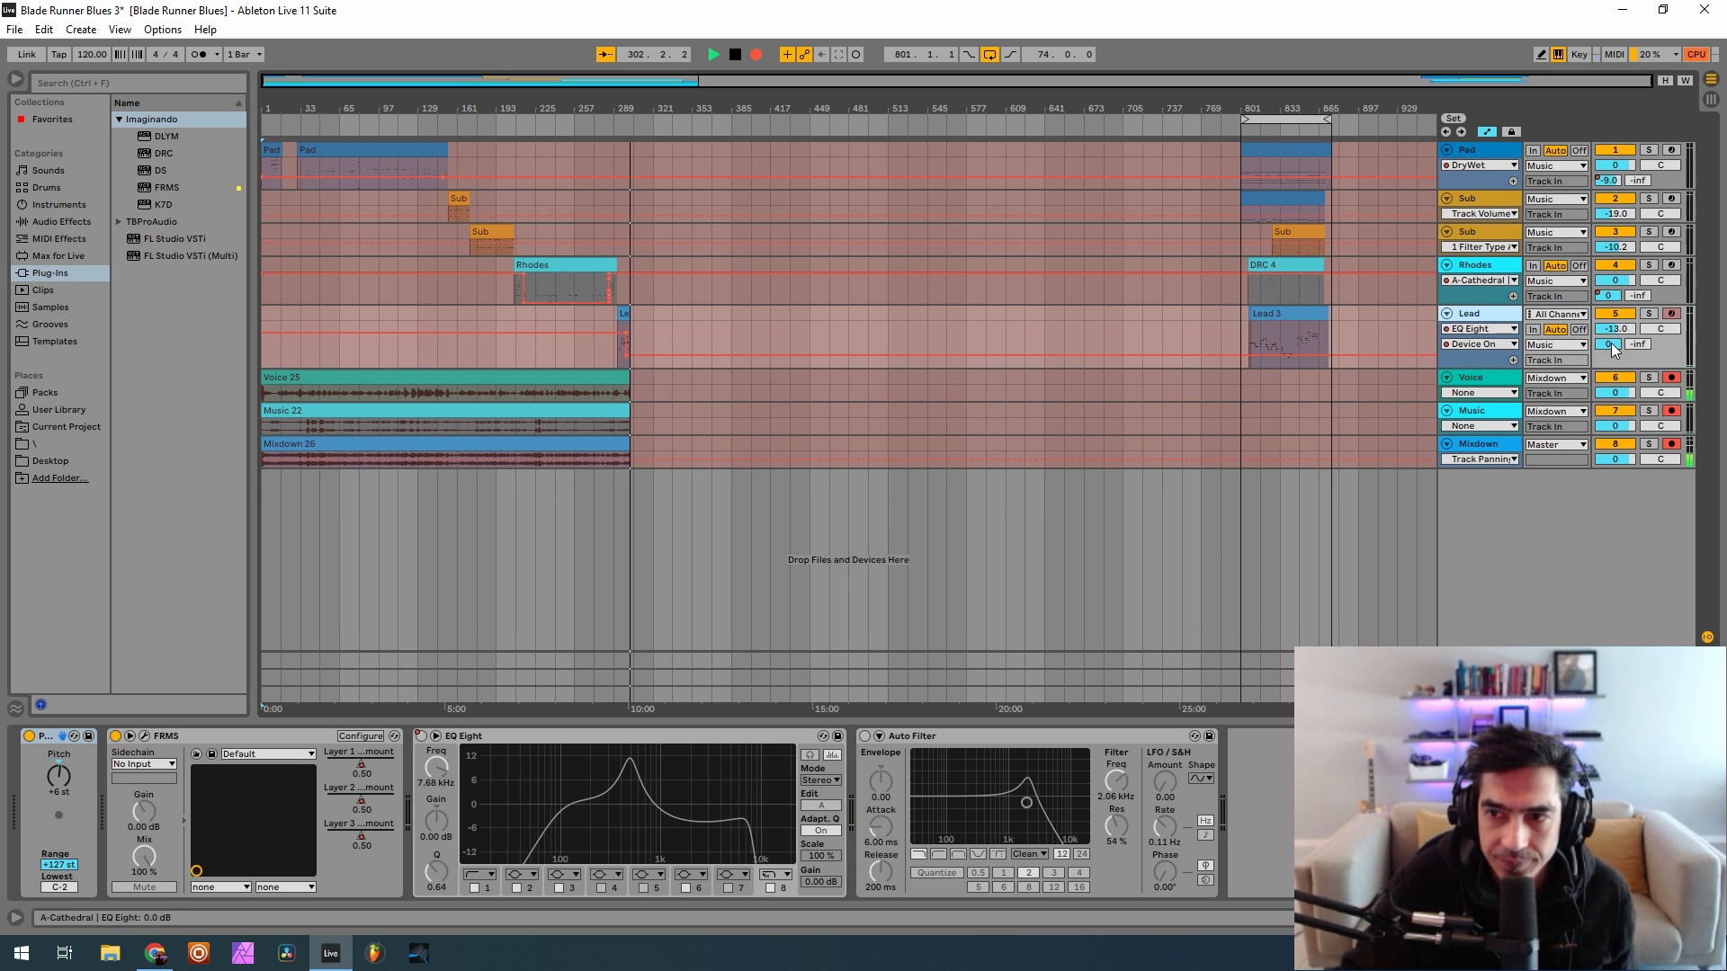
left_click_drag(1601, 344, 1608, 399)
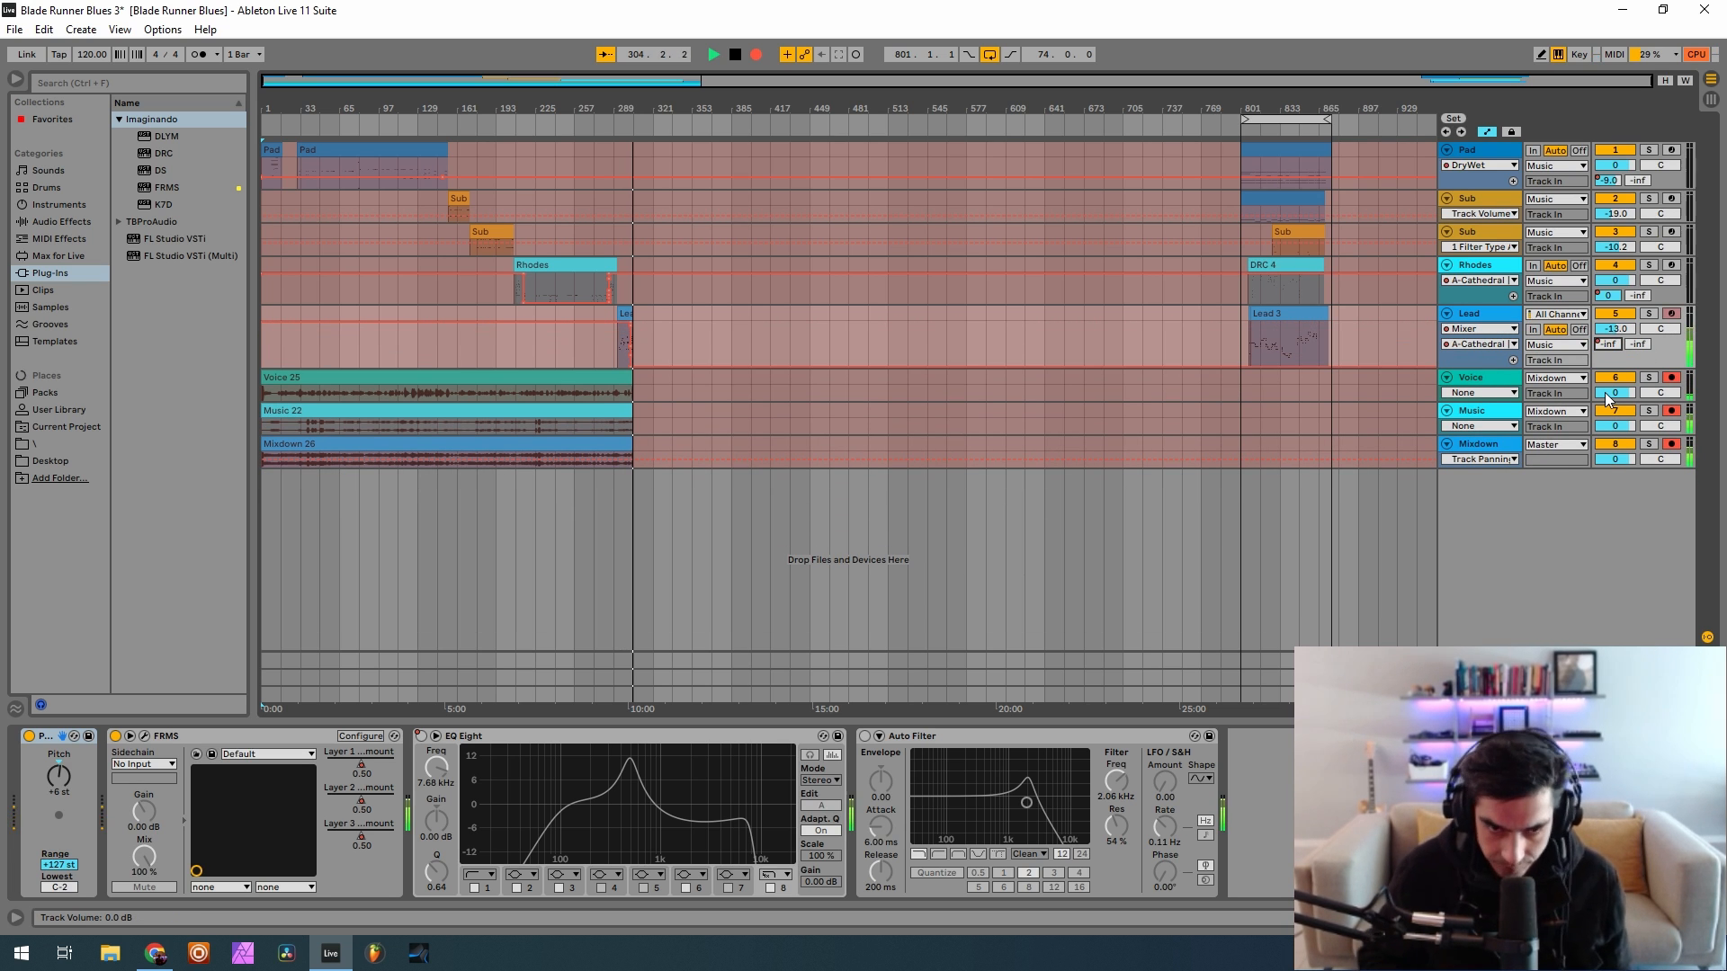
Open the Lead track's FRMS synth, place its window clear of the webcam area and load the Default patch
left_click(145, 737)
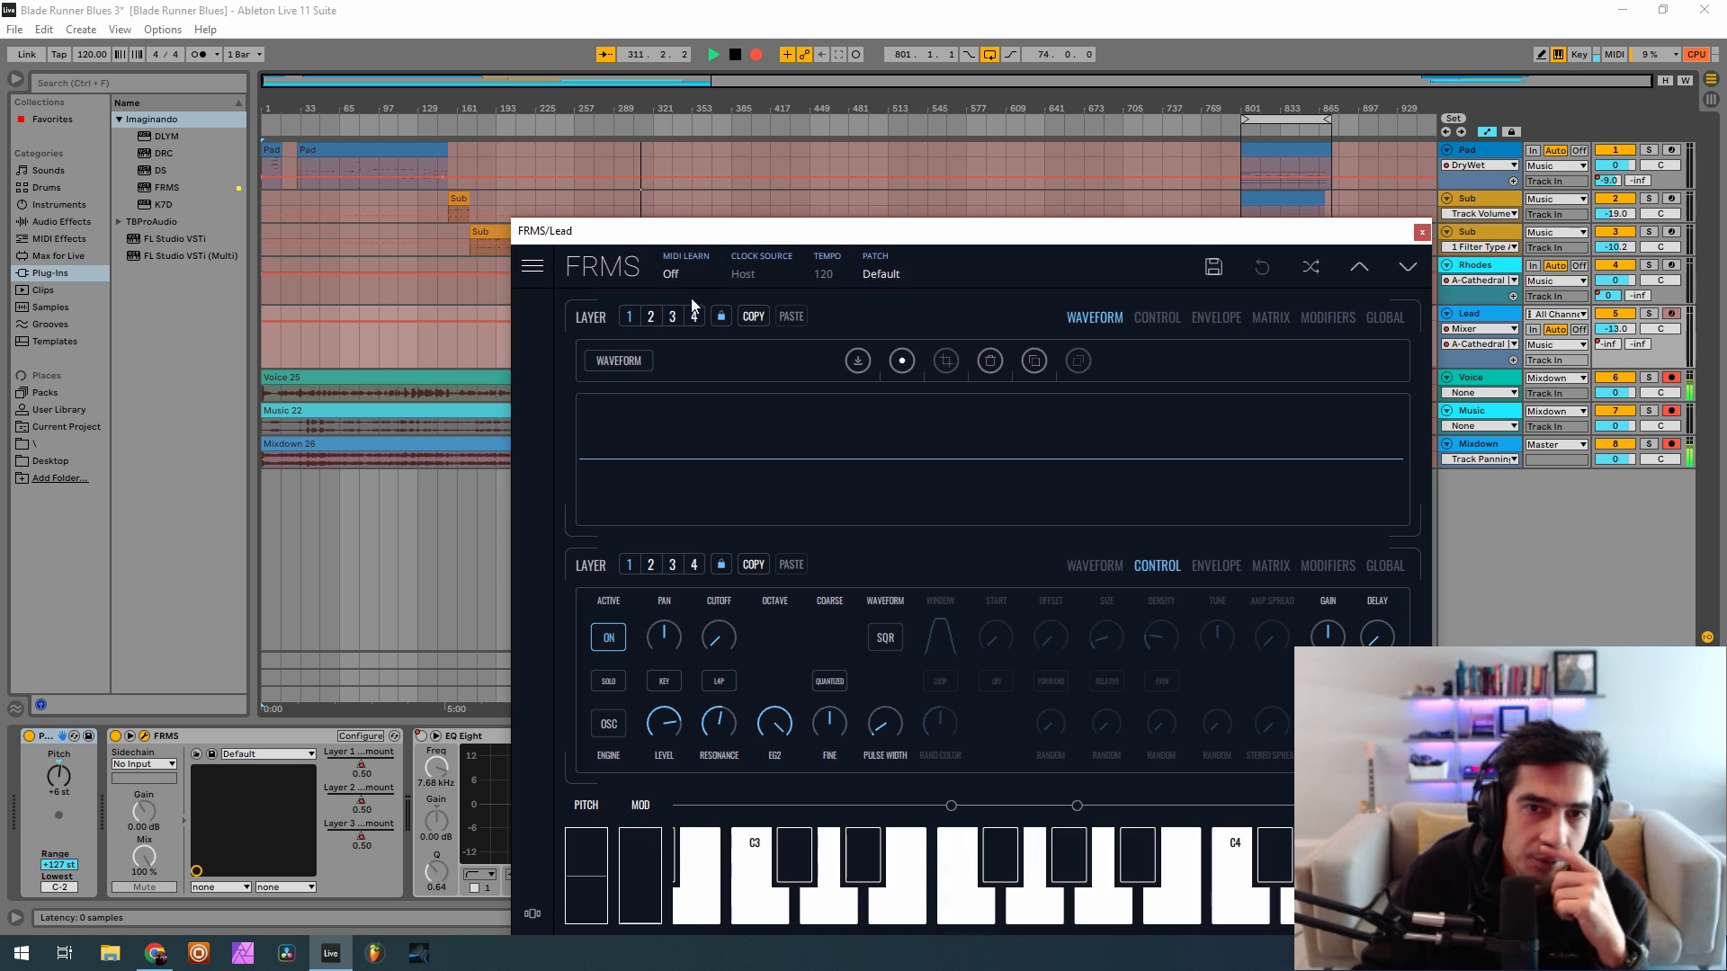
left_click_drag(816, 248, 607, 153)
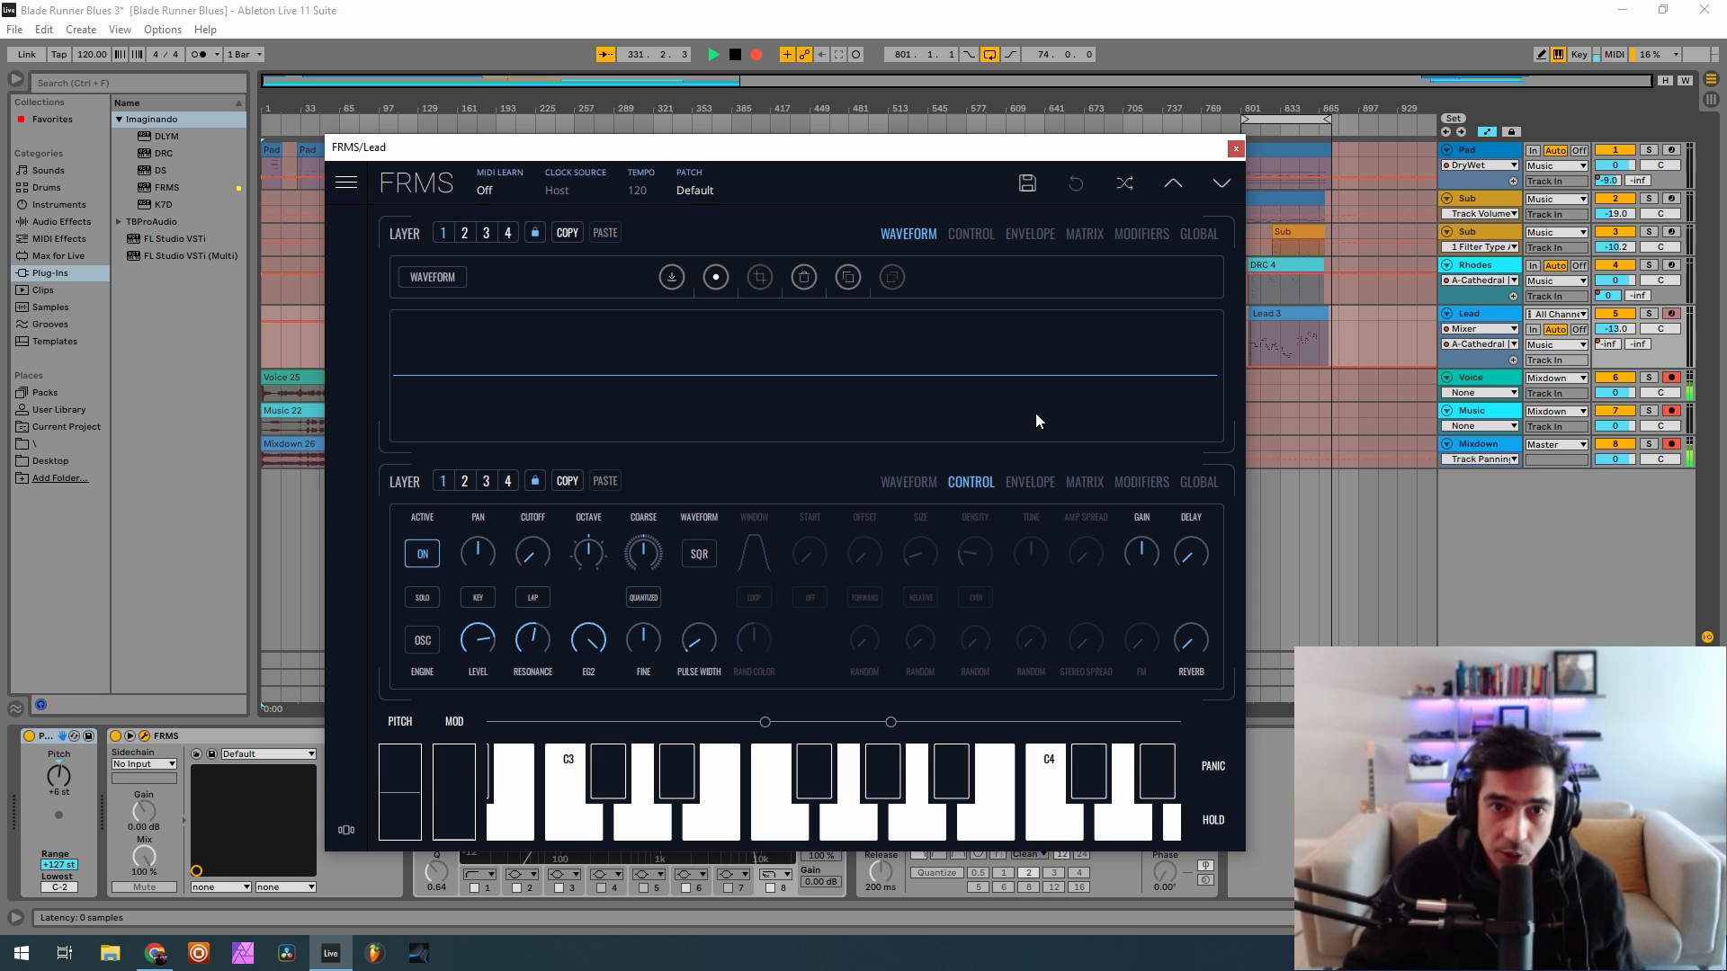
mouse_move(765, 148)
left_mouse_down()
mouse_move(791, 133)
mouse_move(755, 134)
left_mouse_up()
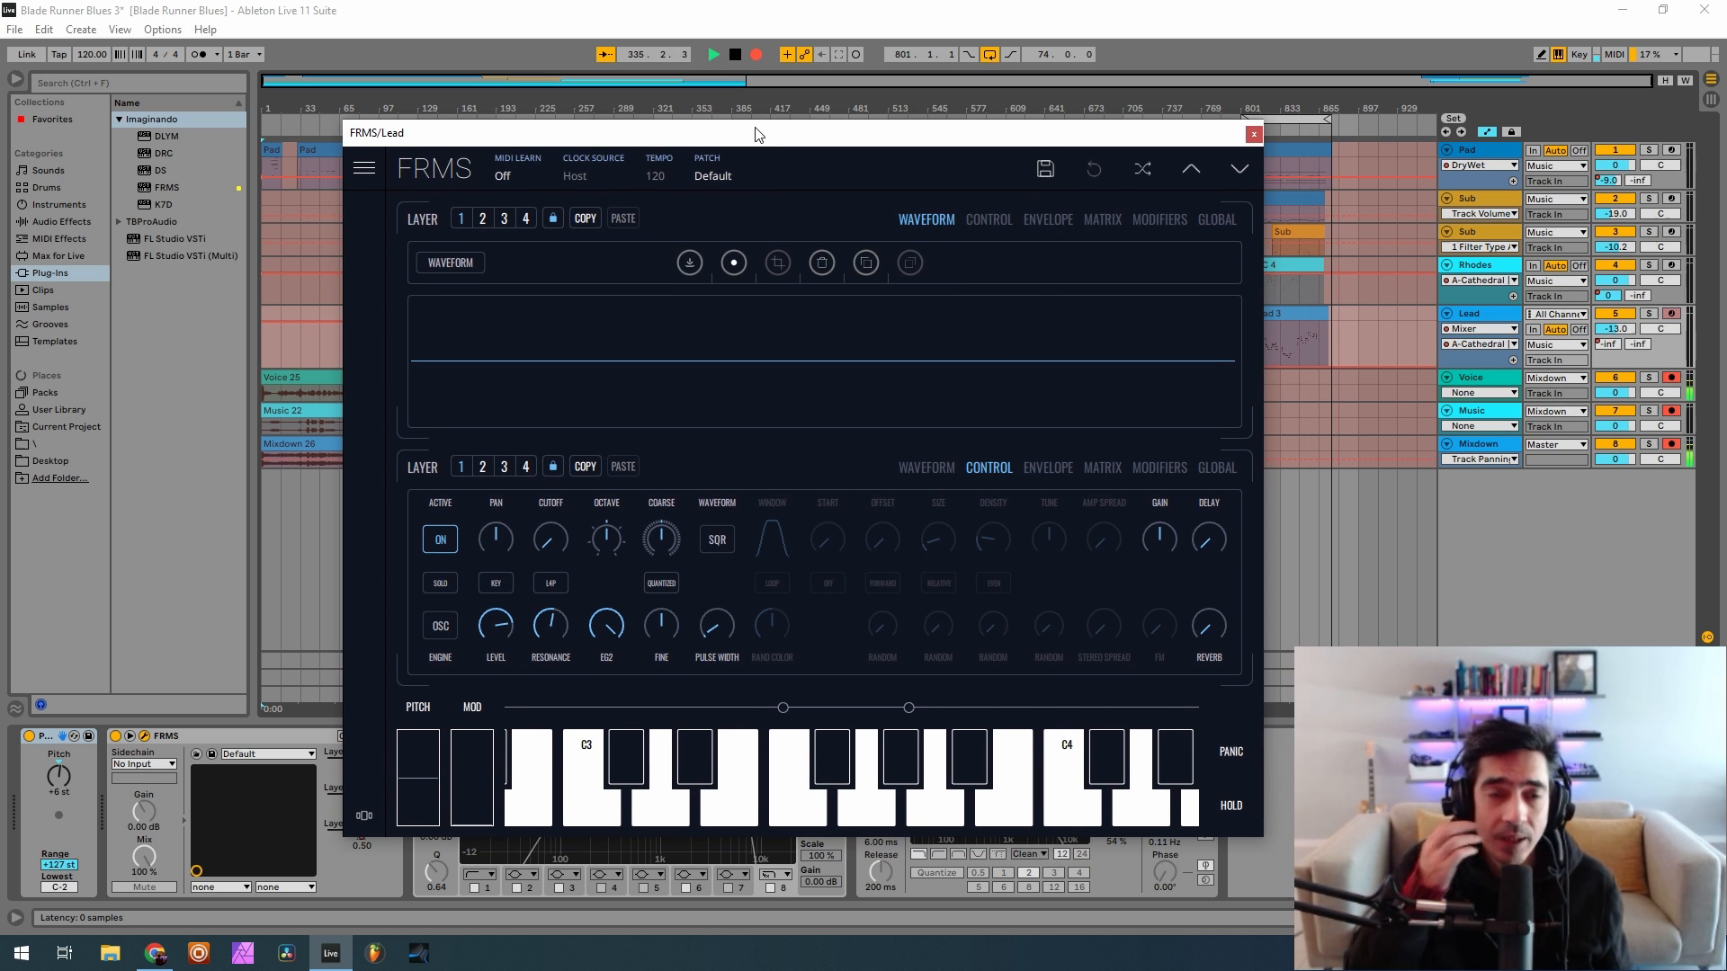
left_click_drag(756, 135, 757, 135)
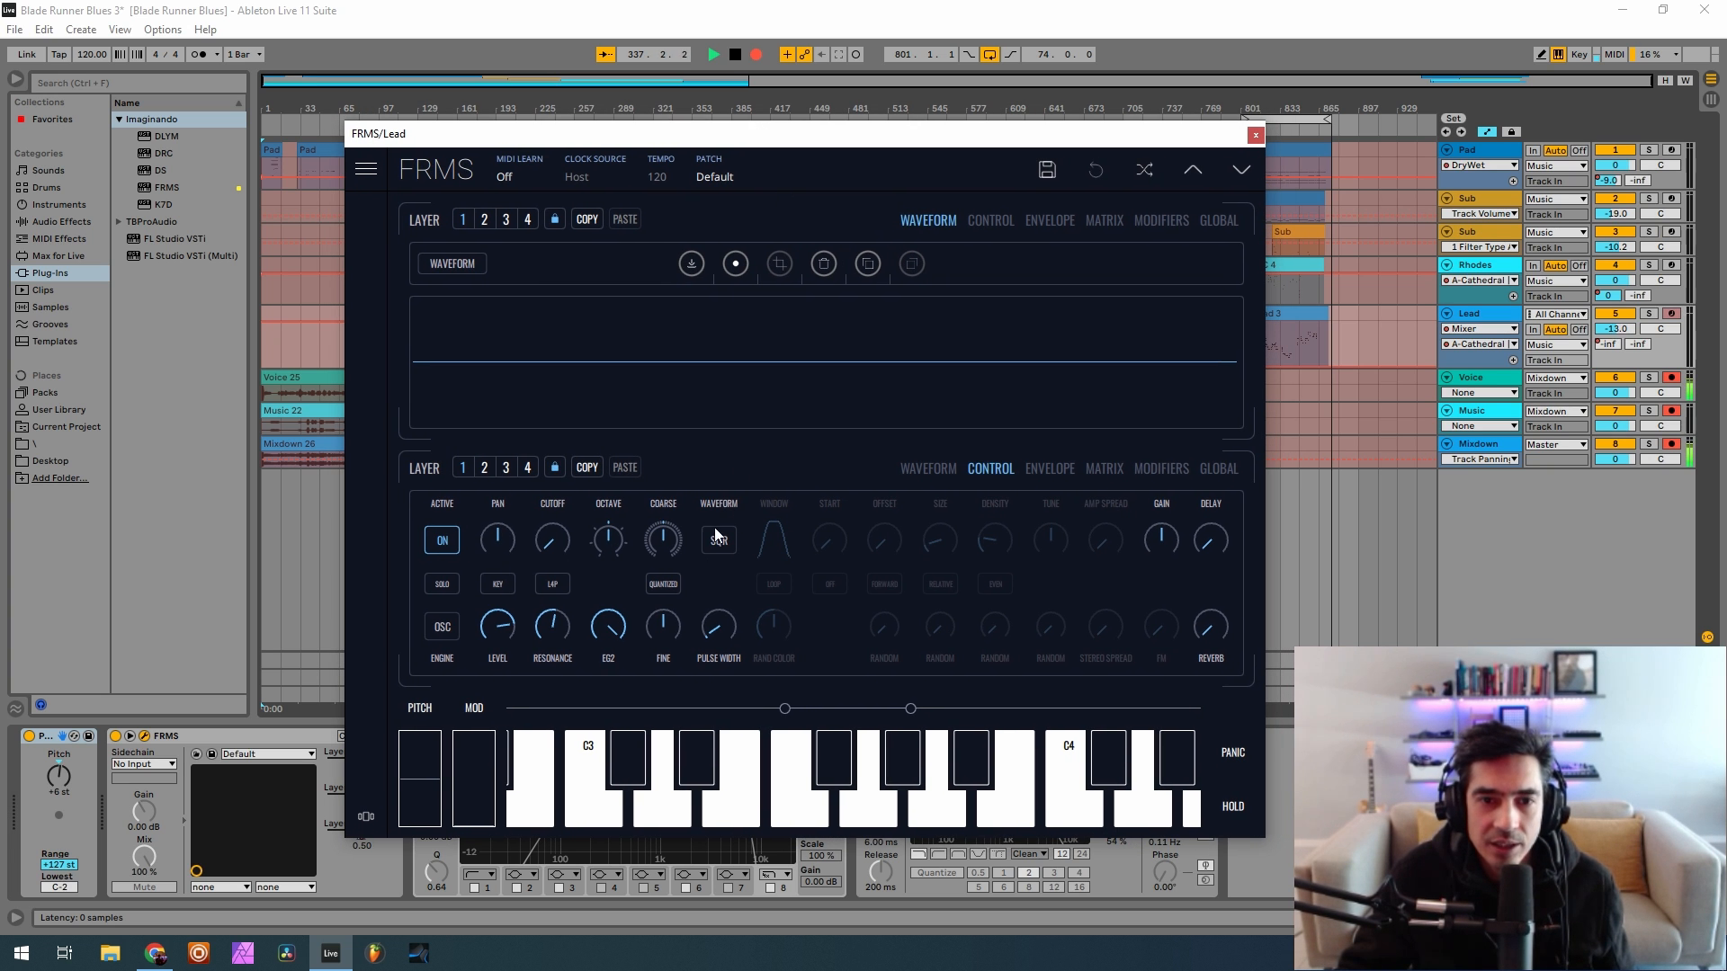
left_click(731, 171)
left_click(730, 170)
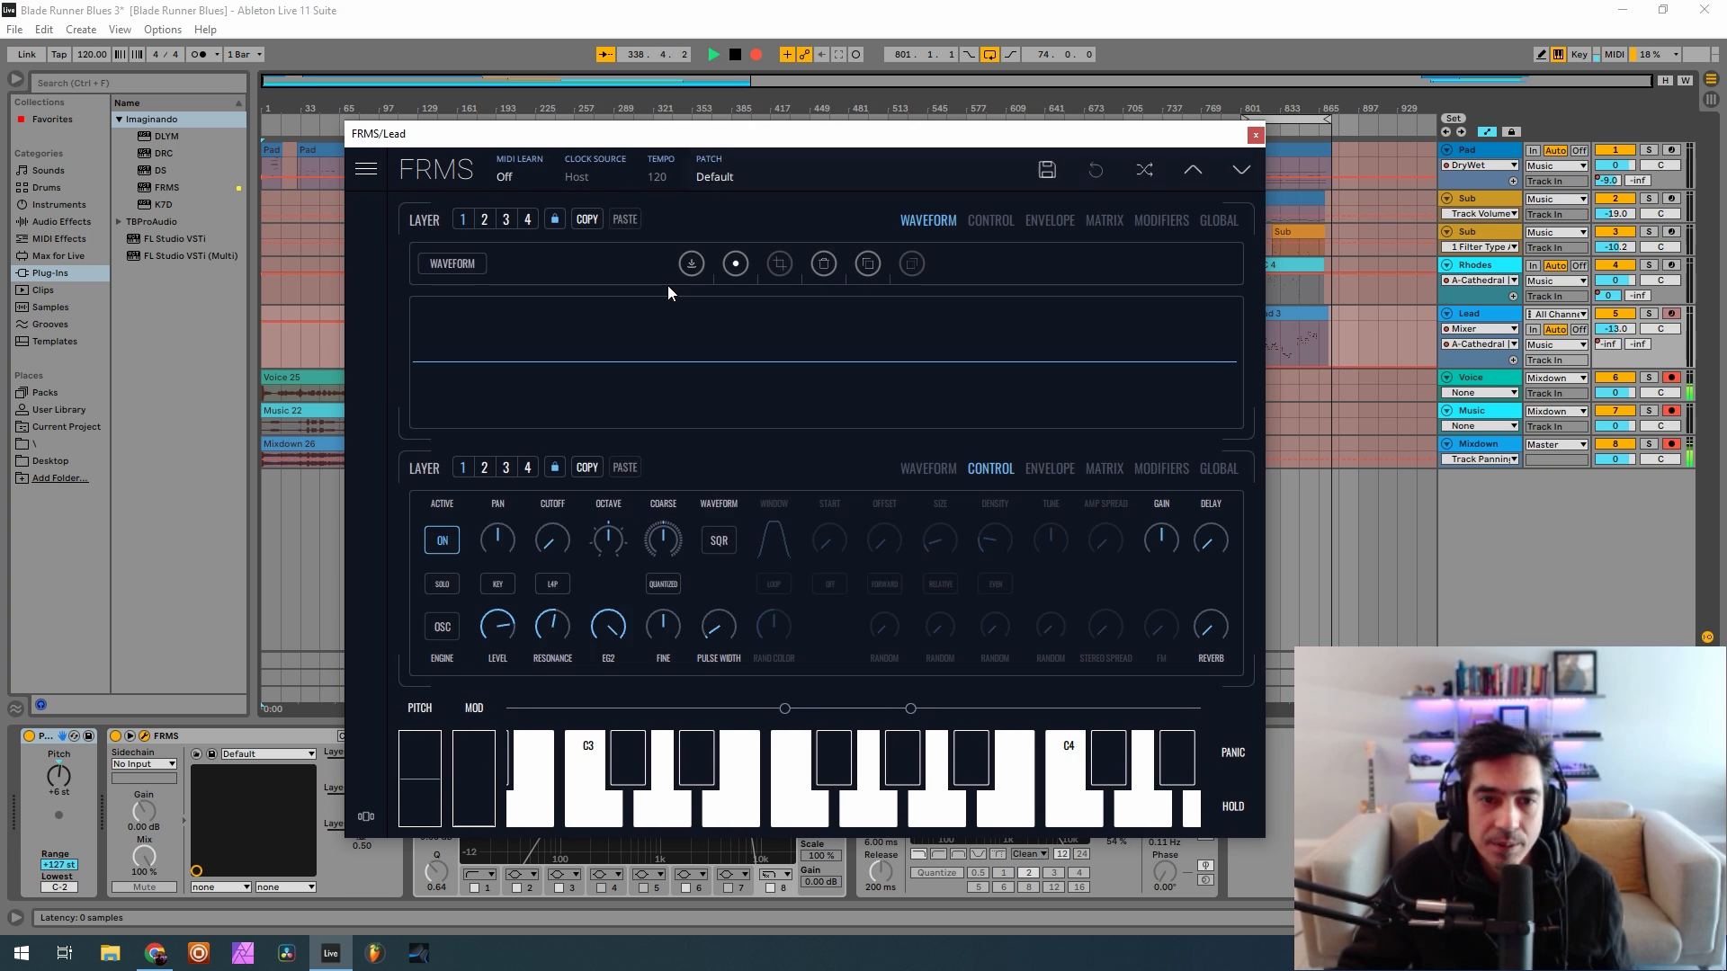
left_click(752, 187)
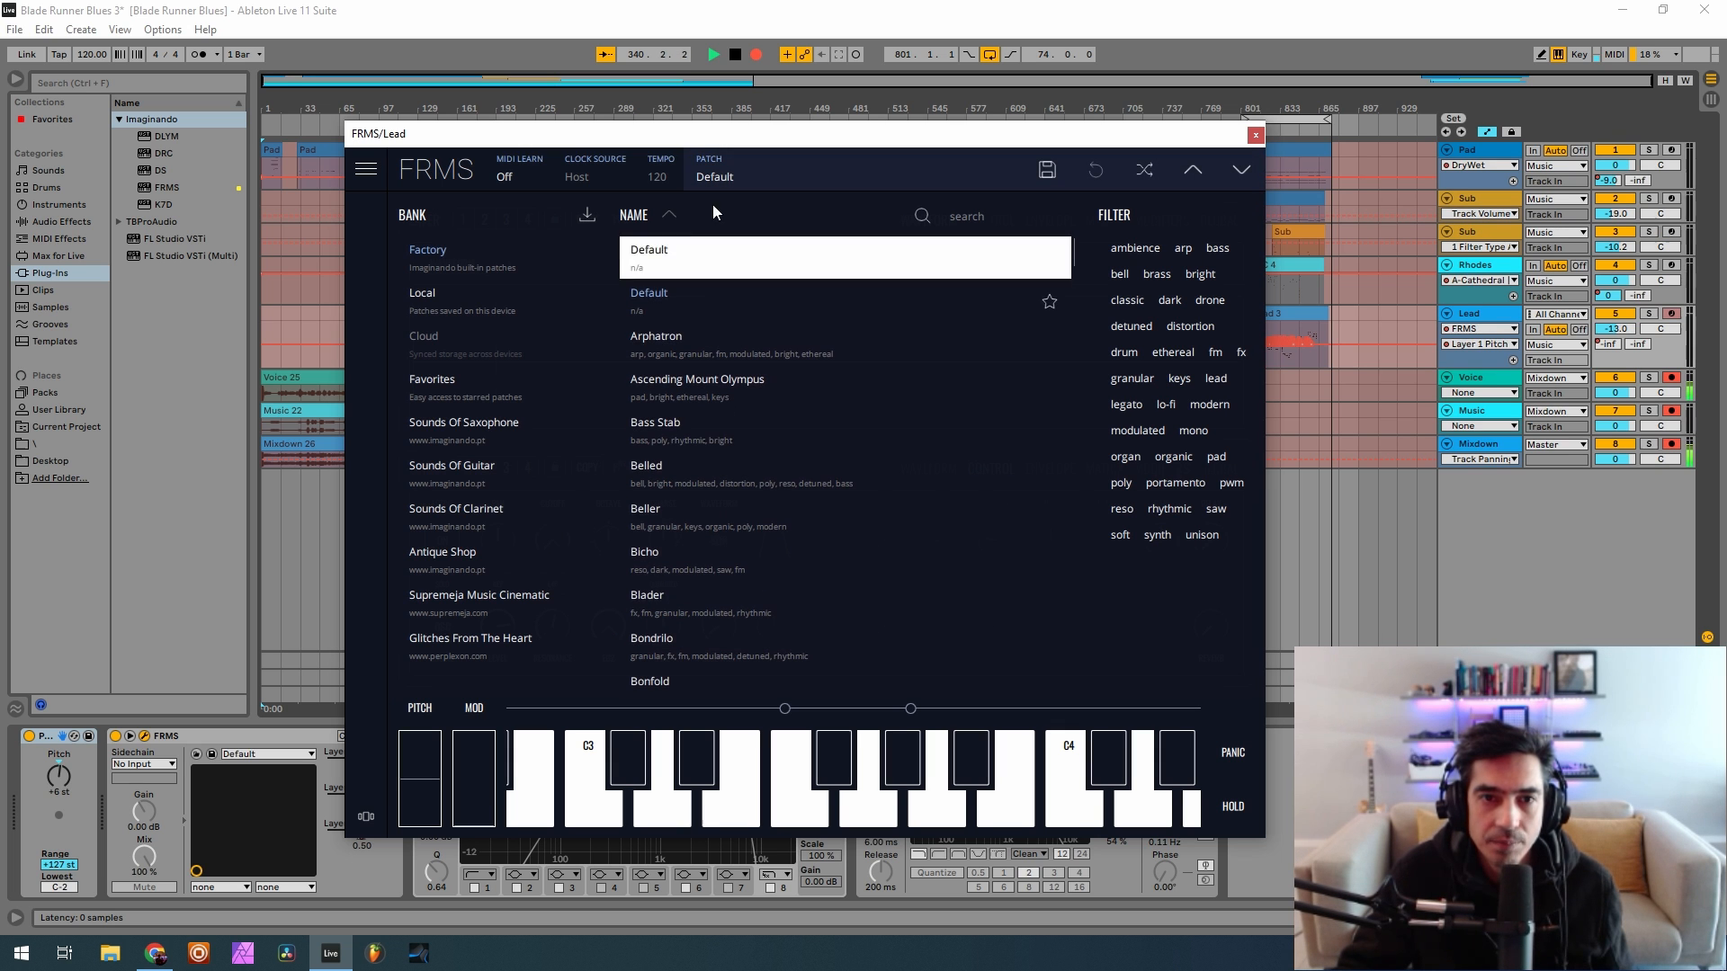
left_click(735, 171)
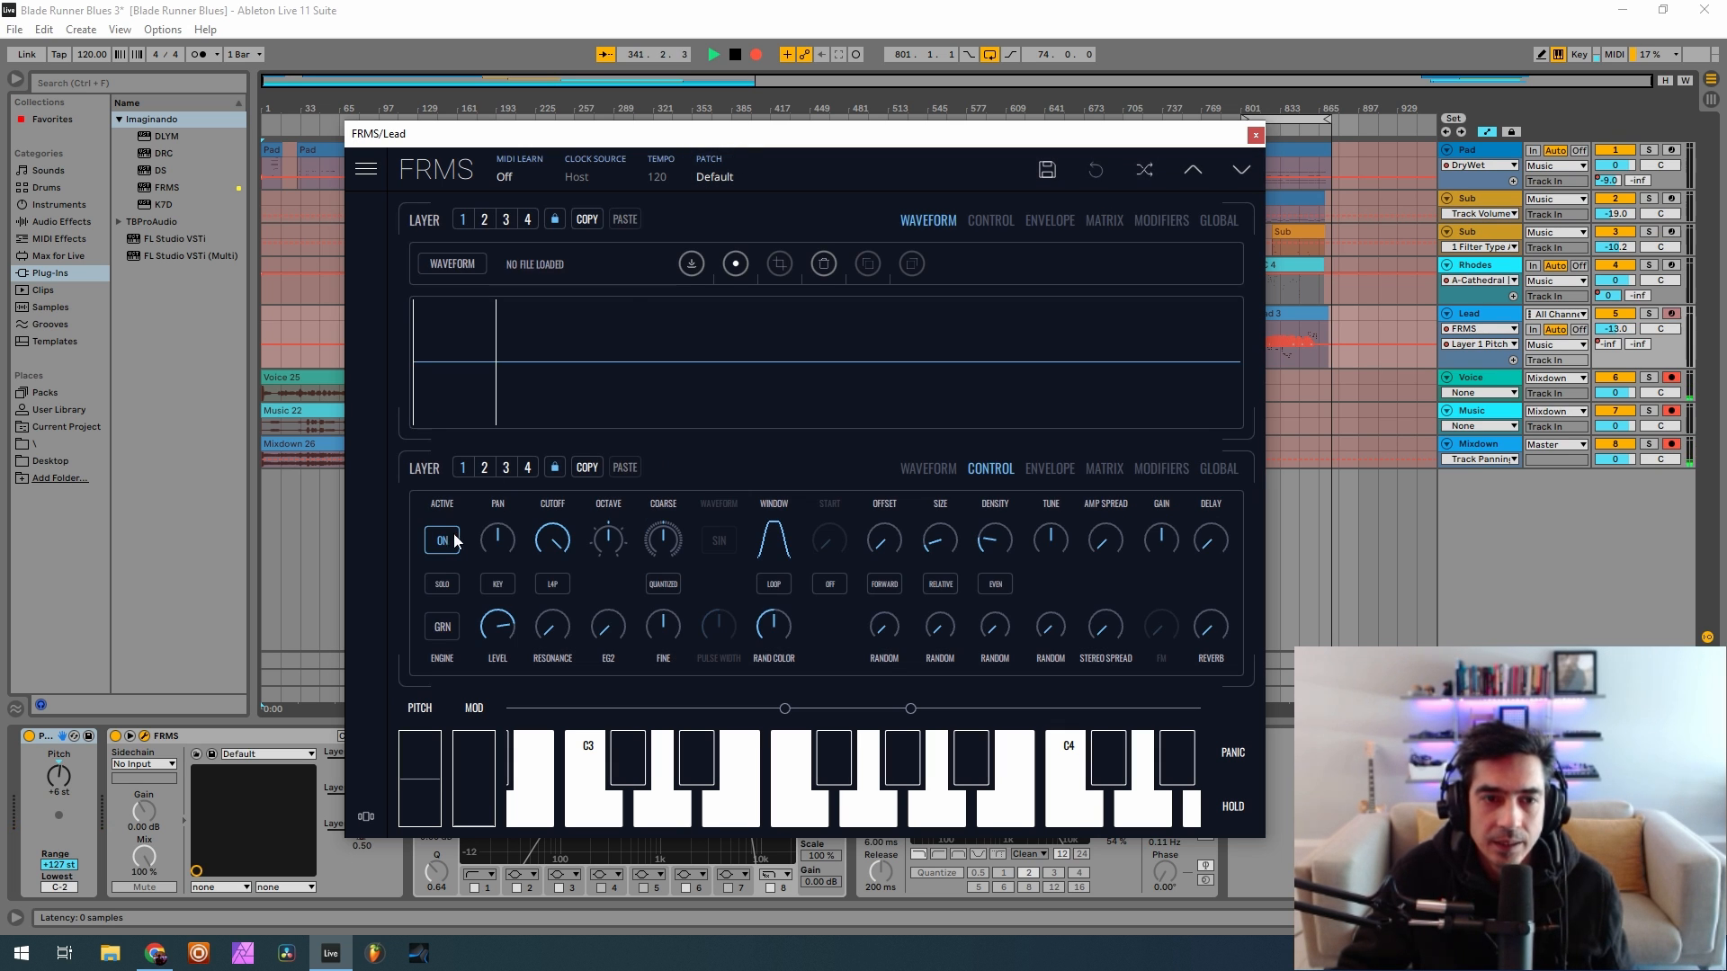
Switch layer 1 to the oscillator engine with a square waveform and narrow its pulse width well below half
left_click(428, 630)
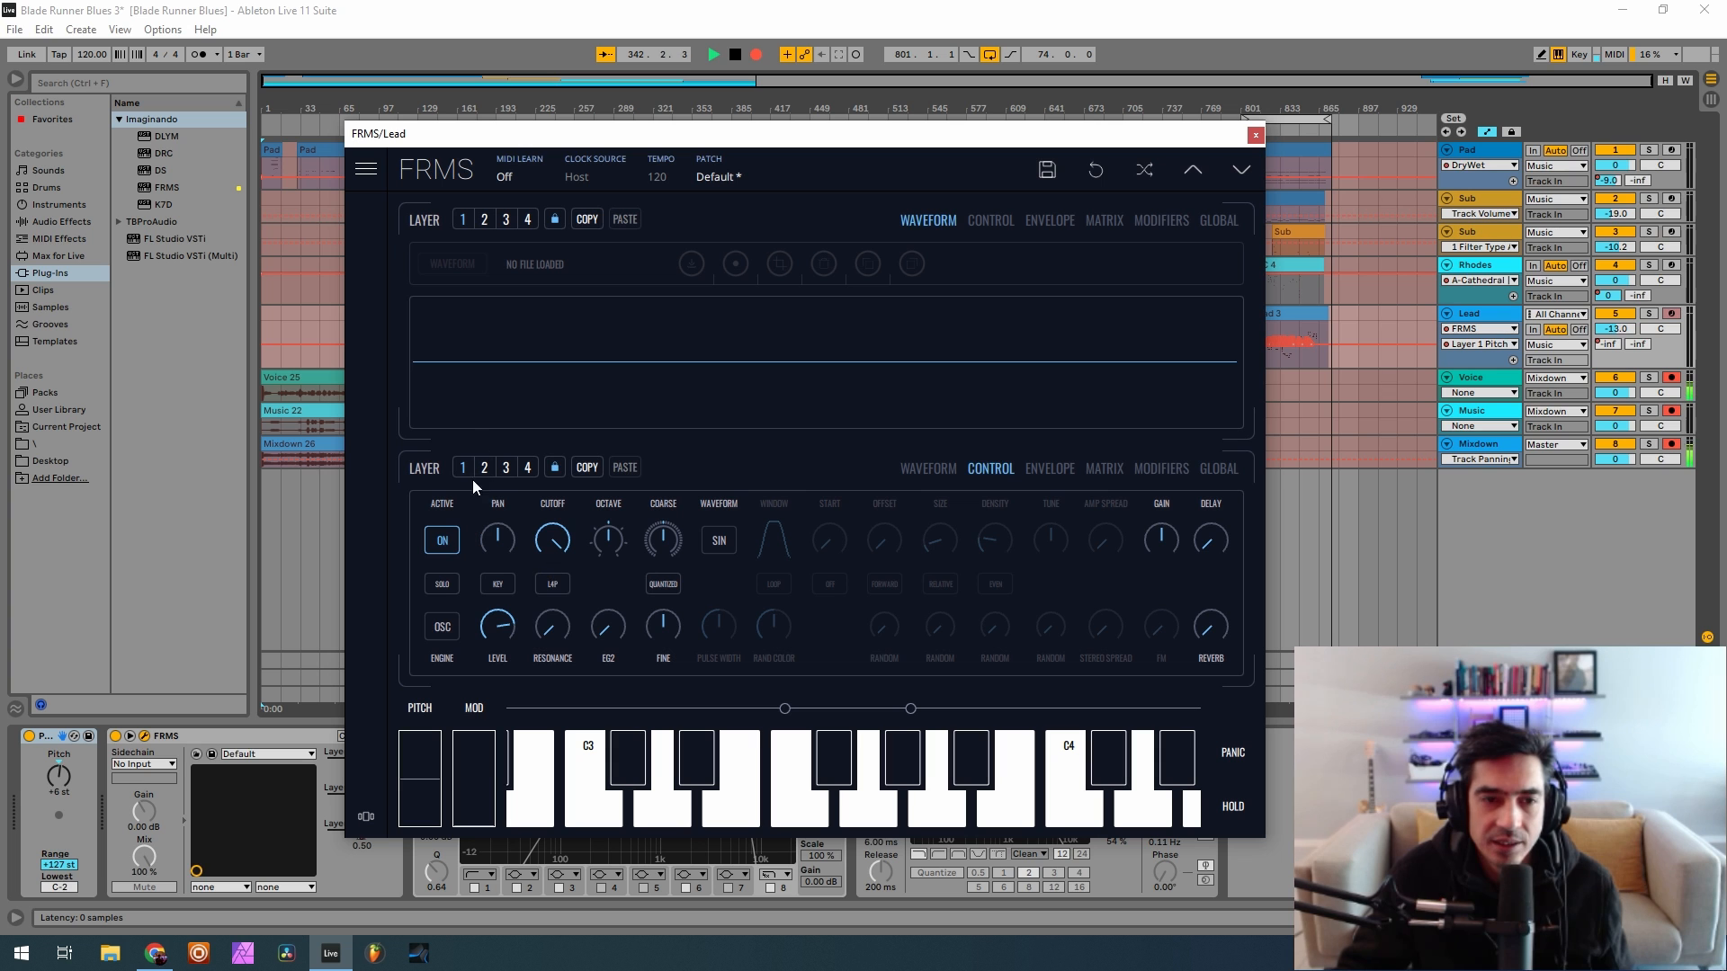
left_click(719, 540)
left_click(718, 539)
left_click(719, 539)
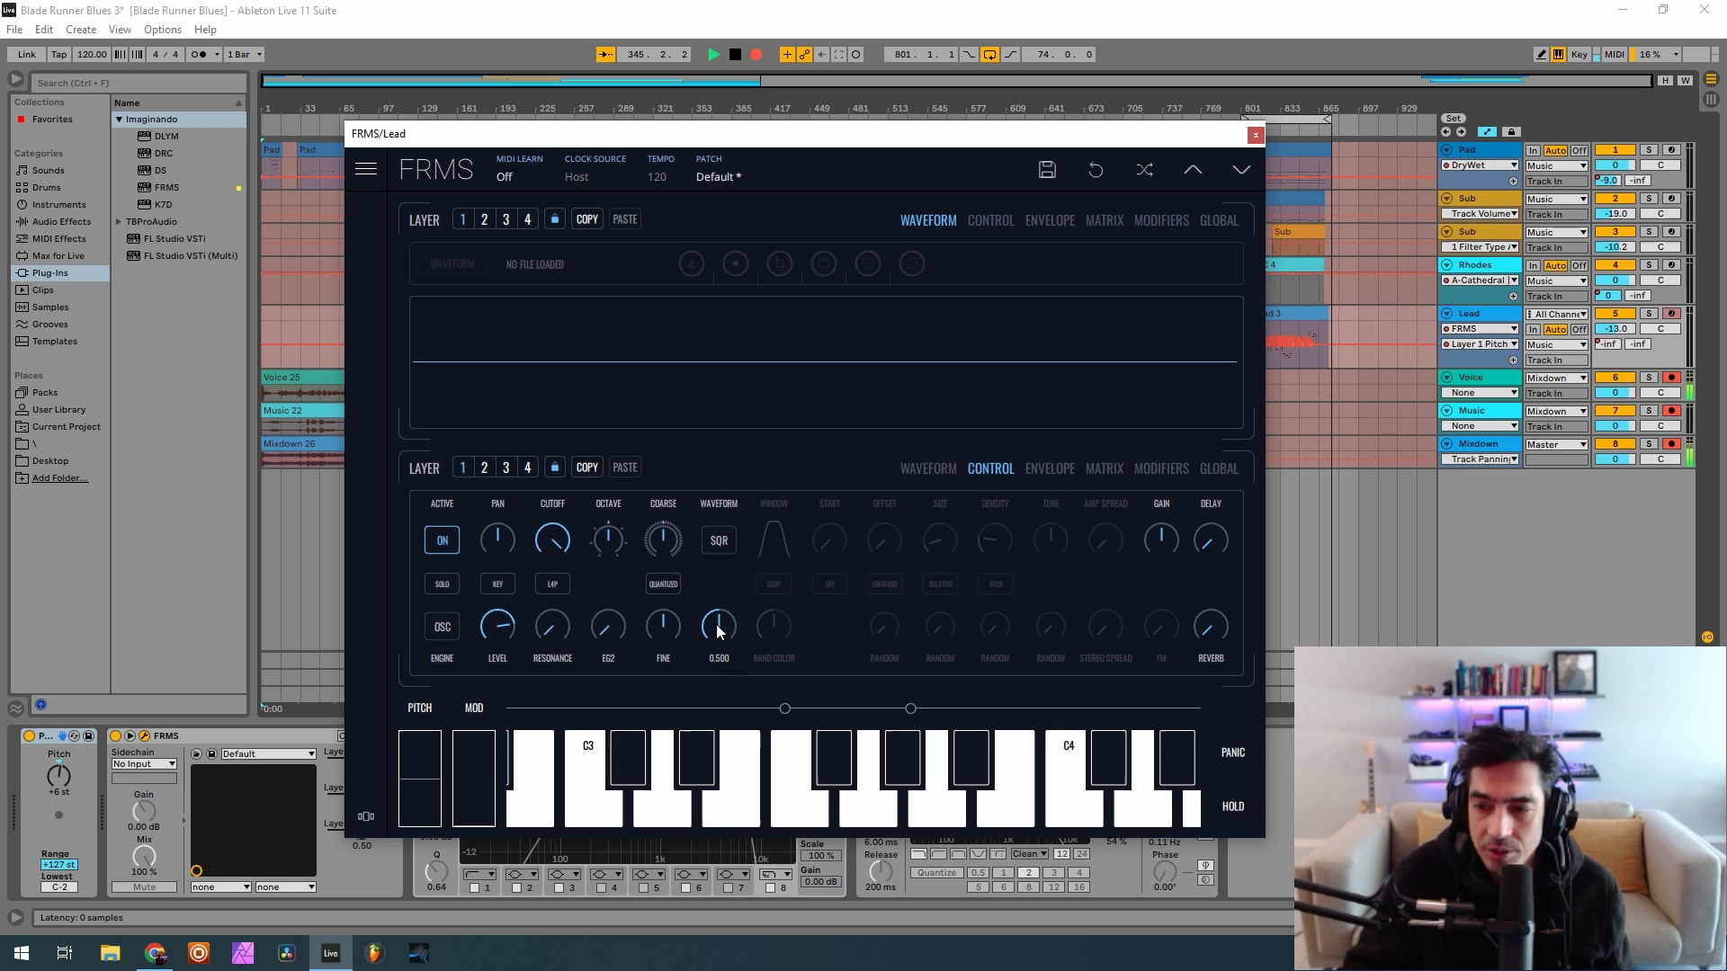
left_click_drag(716, 624, 678, 748)
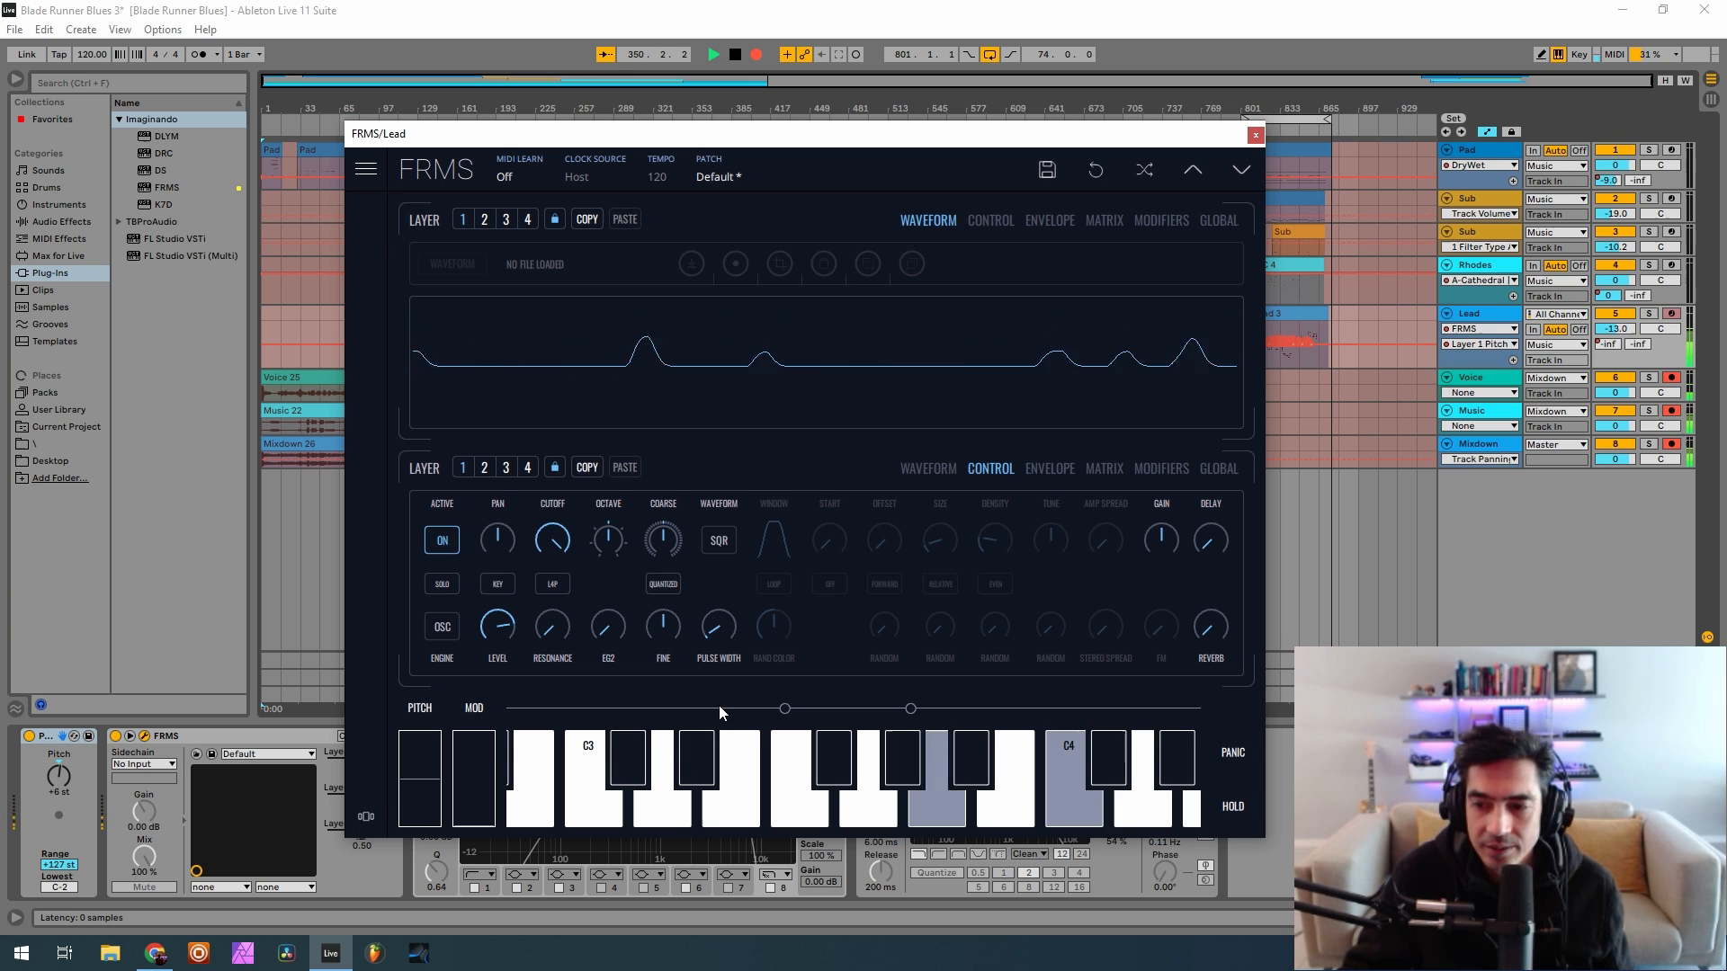
Raise layer 1's resonance to slightly above halfway and its EG2 amount to full
mouse_move(551, 632)
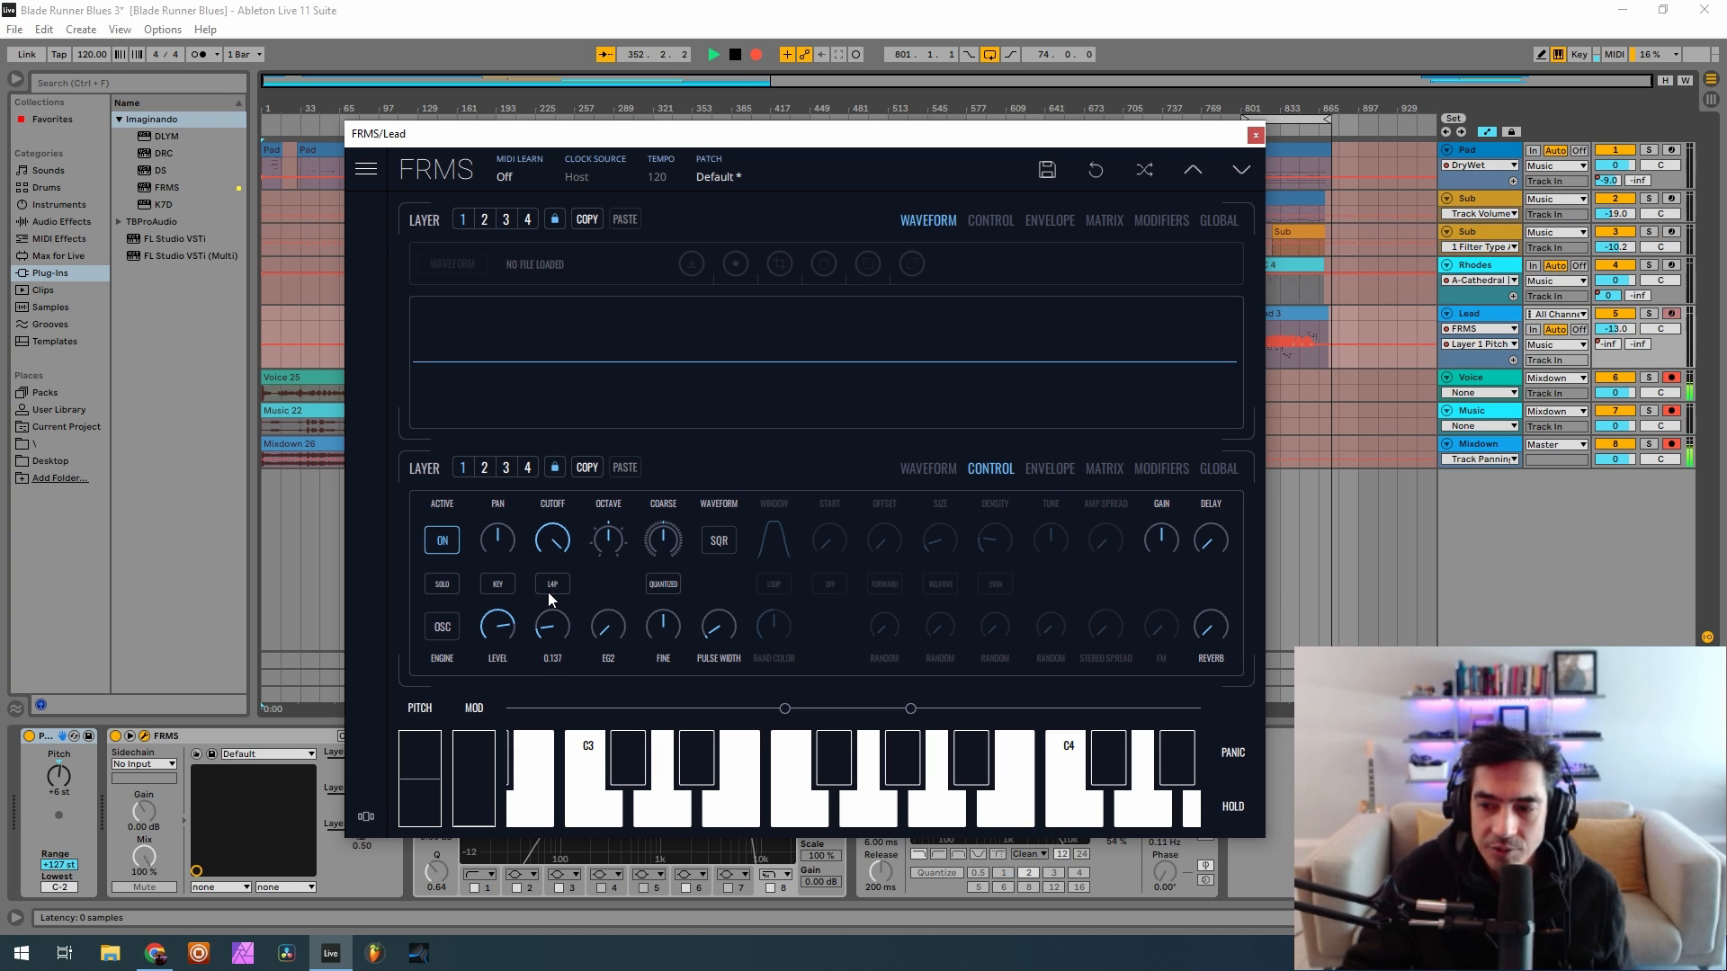
left_click_drag(548, 592, 659, 484)
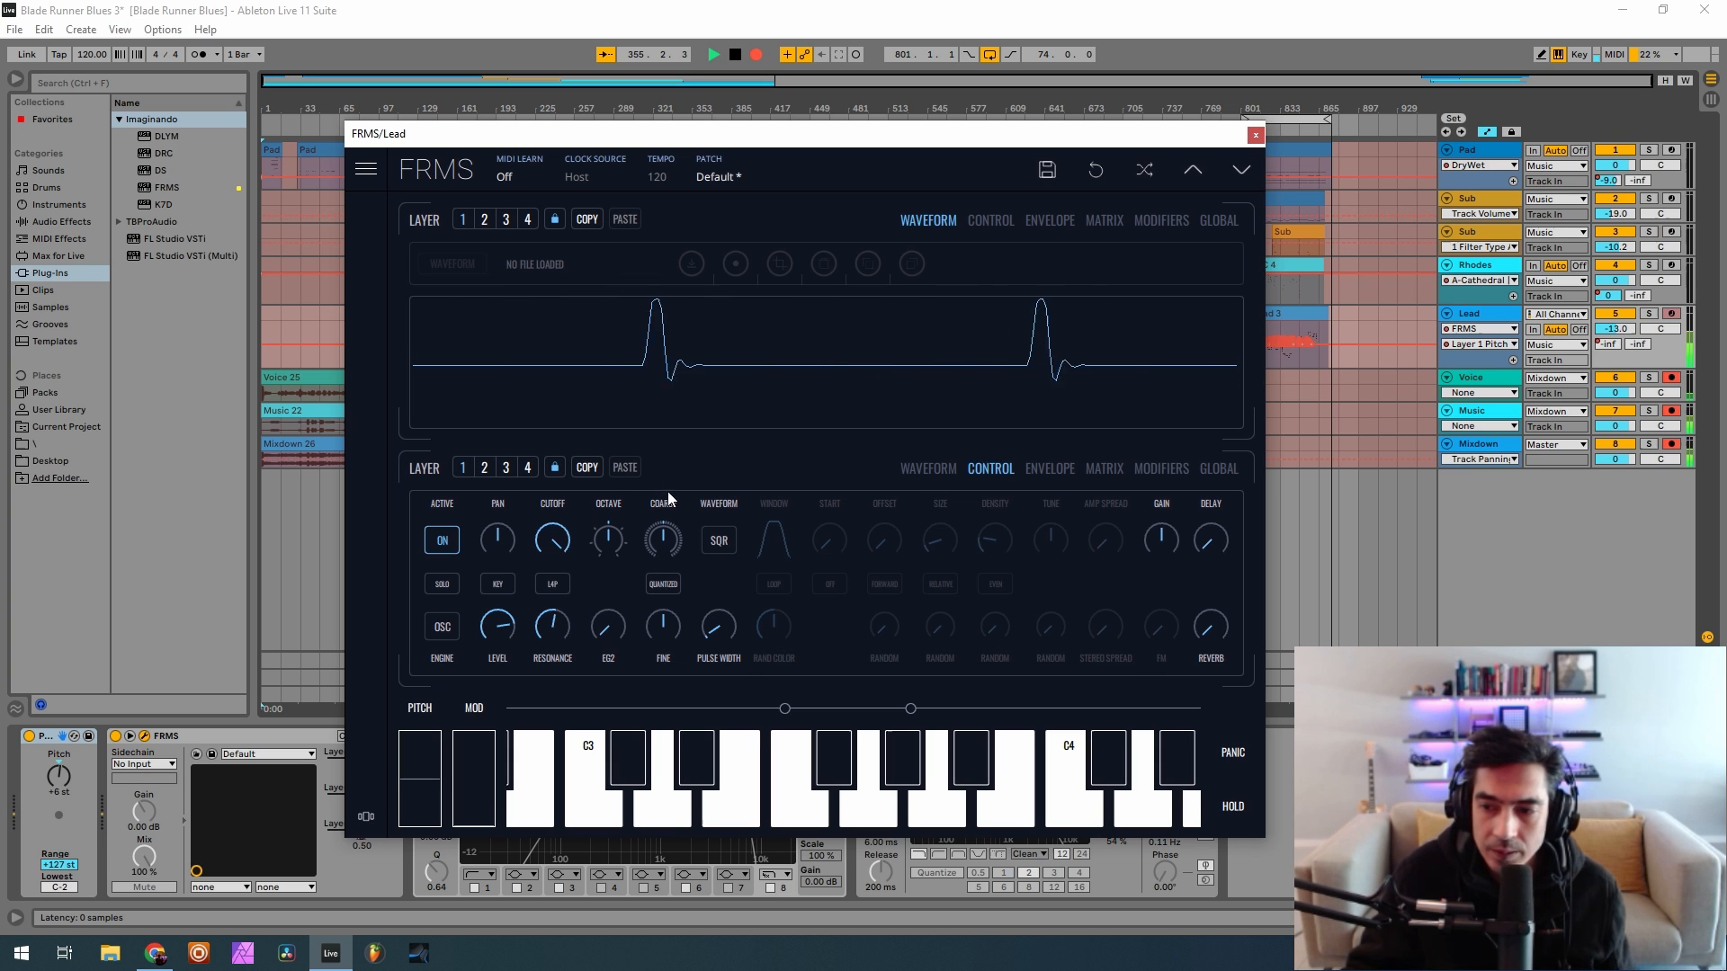
left_click_drag(608, 626, 629, 620)
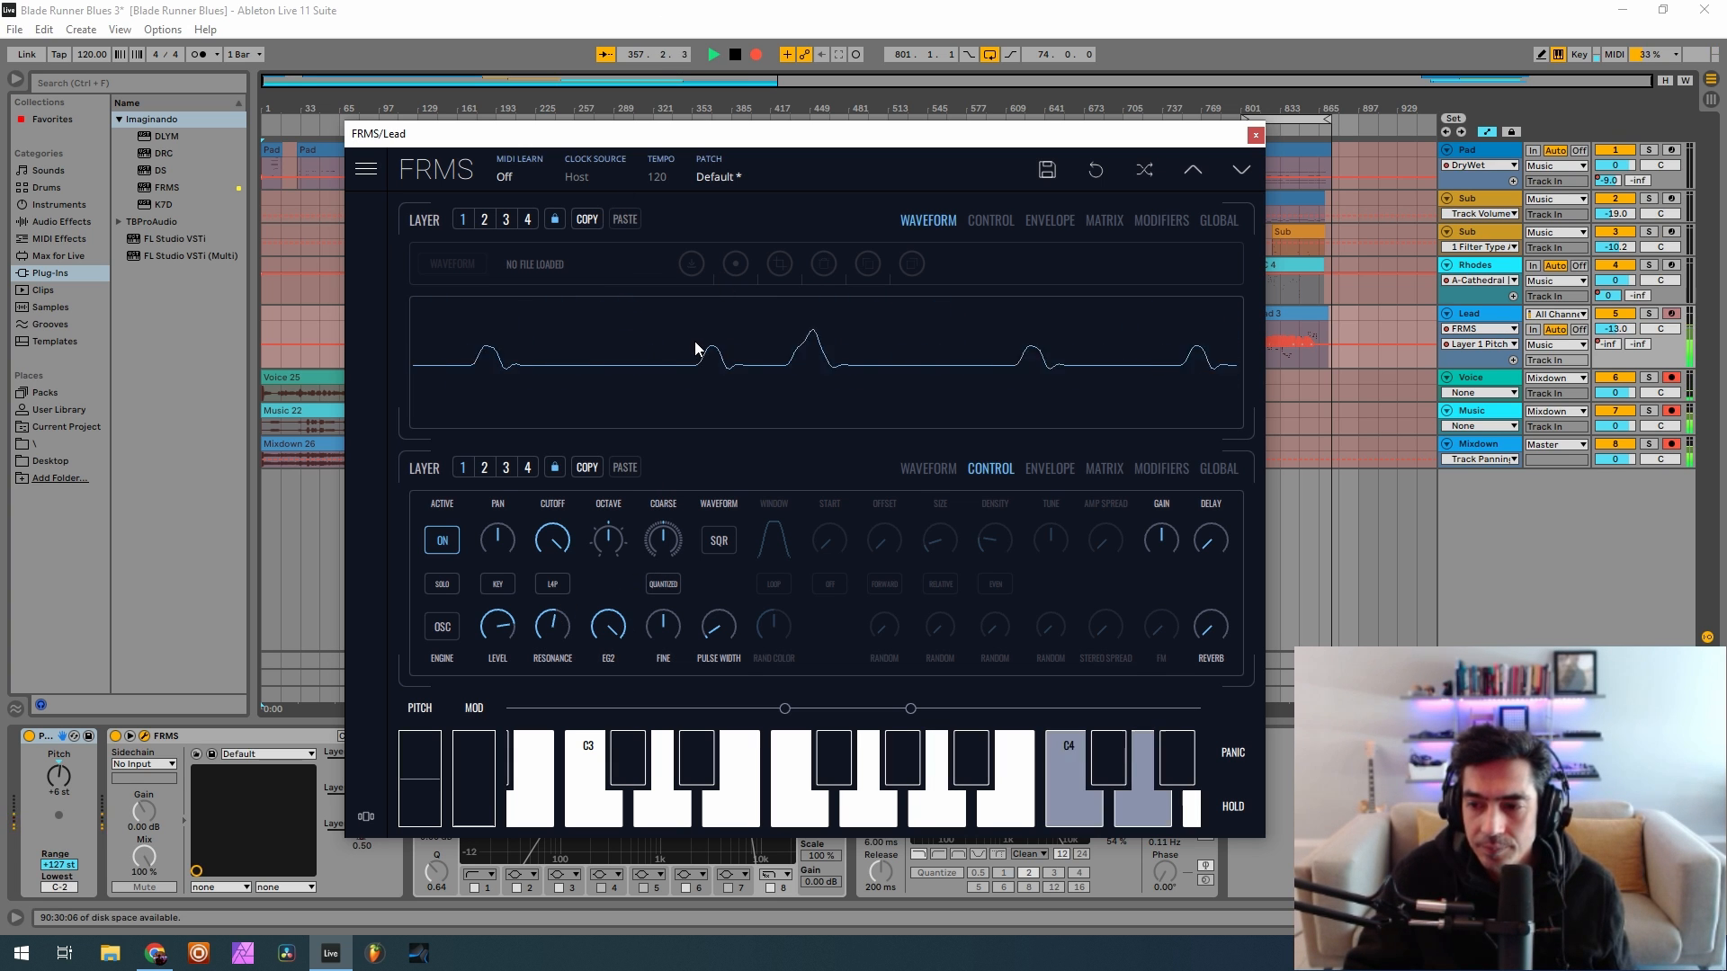
Switch layer 2 to the oscillator engine with a square waveform and narrow its pulse width well below half
left_click(484, 467)
left_click(440, 635)
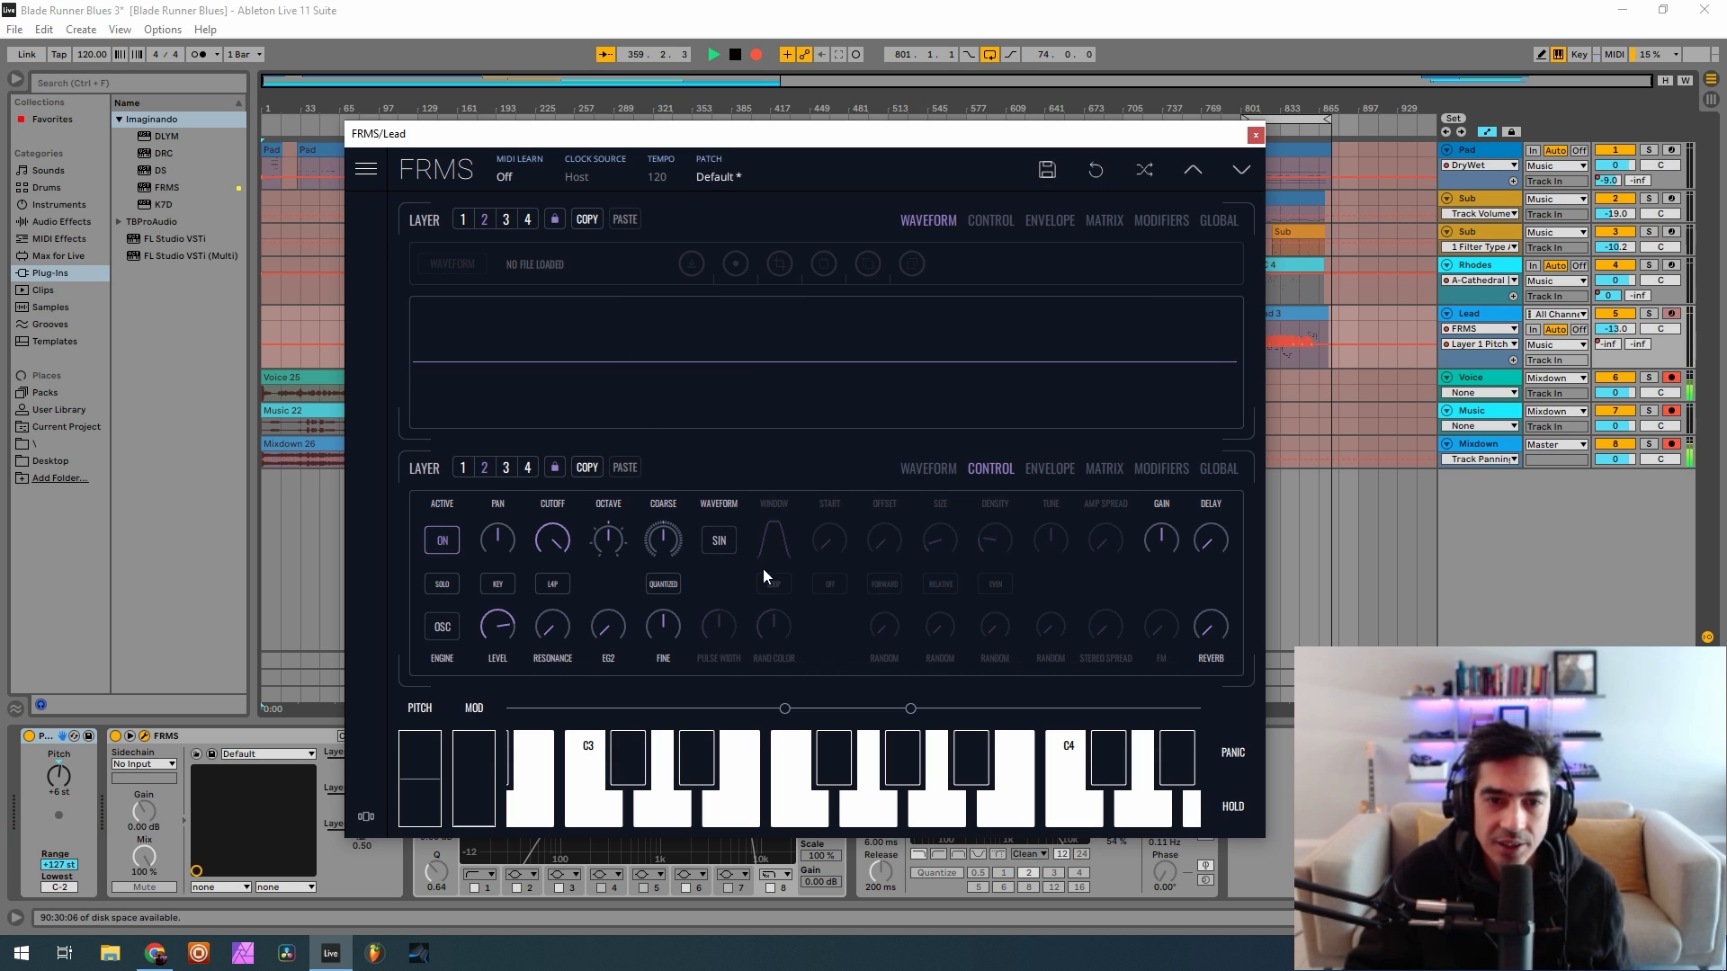
left_click(720, 540)
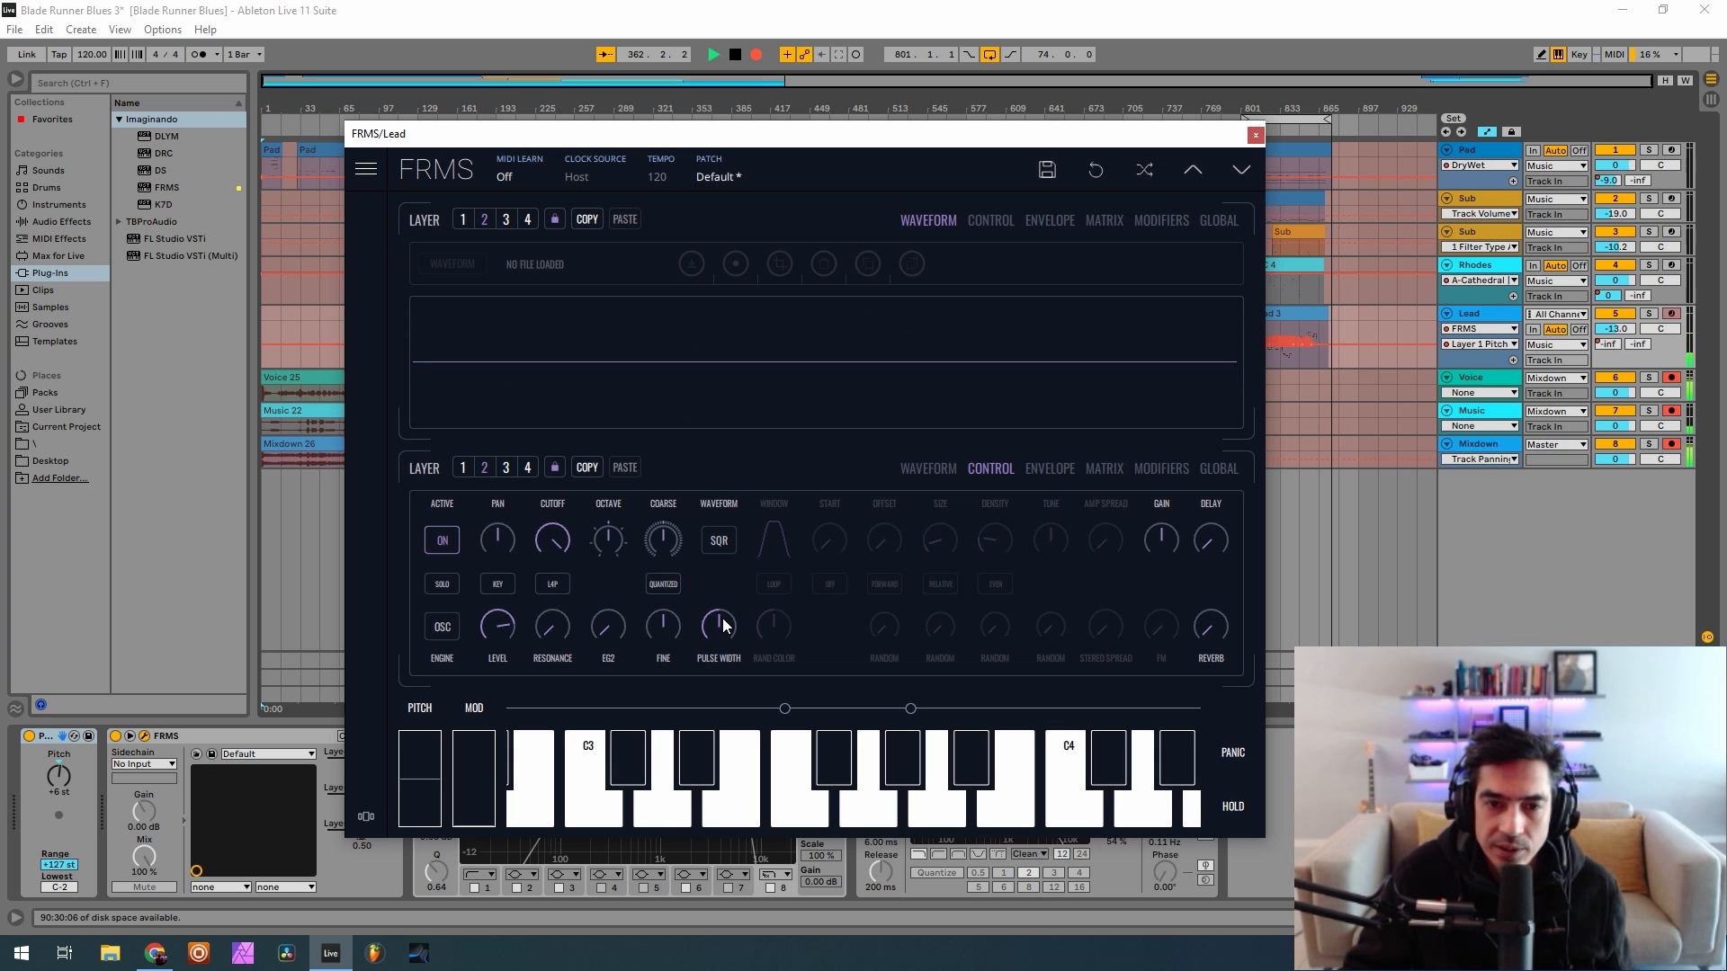
left_click_drag(721, 618, 682, 739)
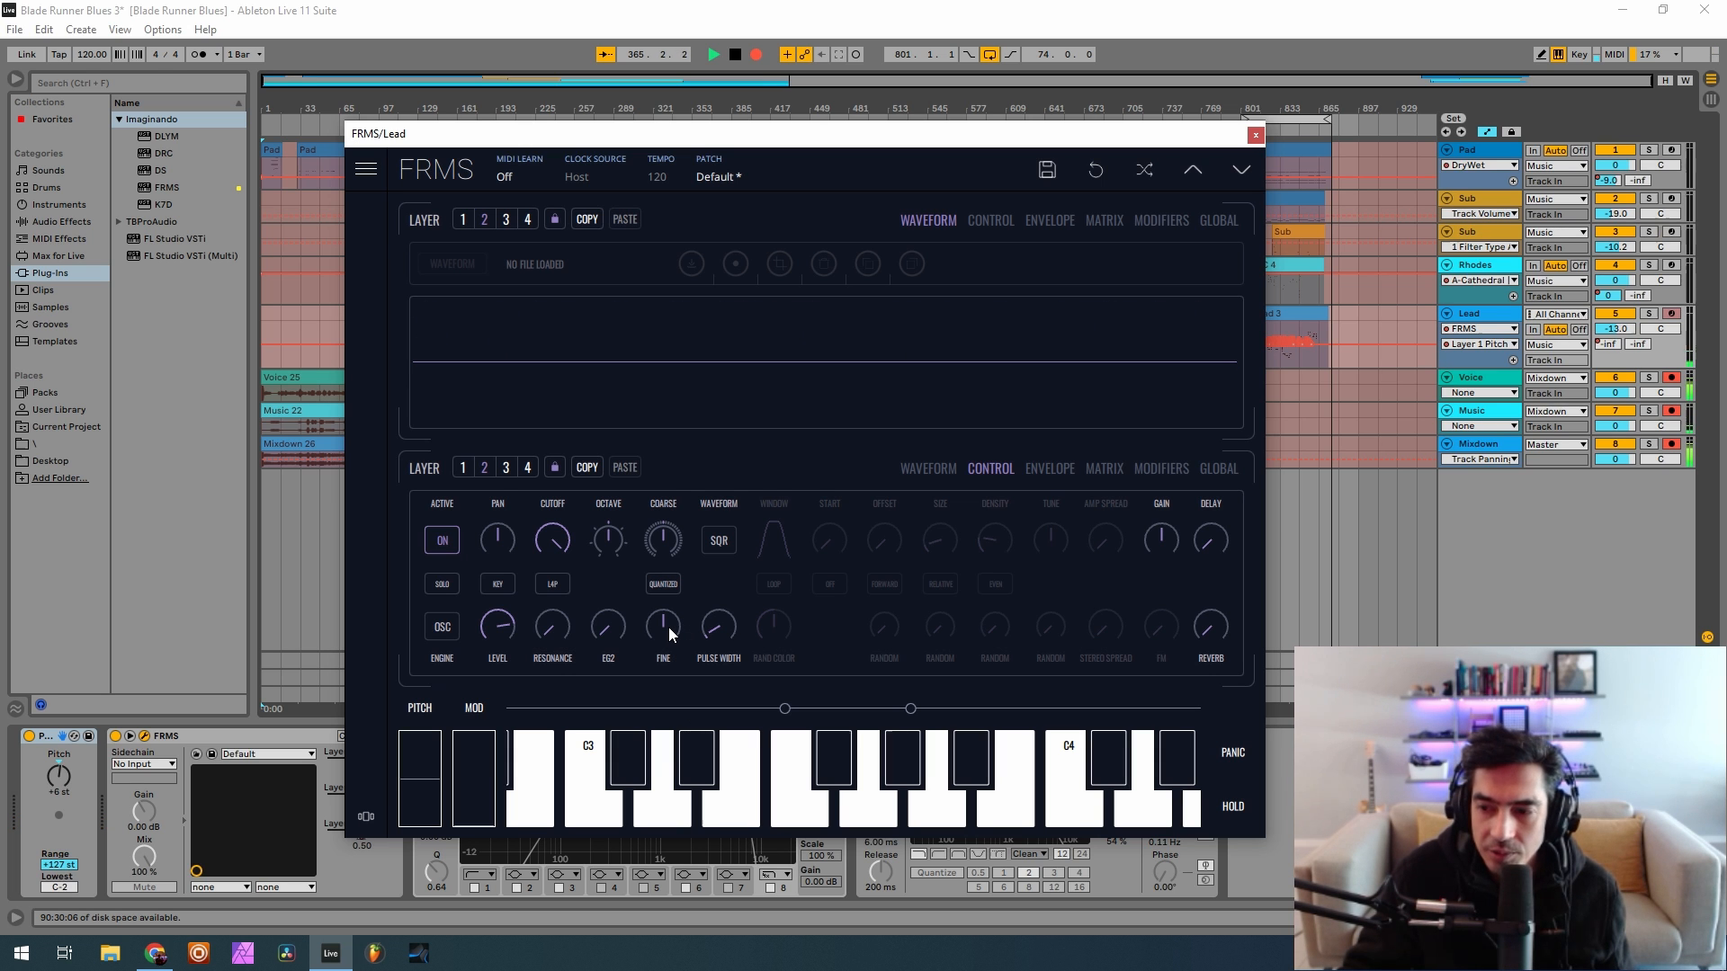
Detune layer 2 slightly upward with Fine, and set its resonance to about halfway and EG2 amount to full
left_click_drag(670, 634, 687, 612)
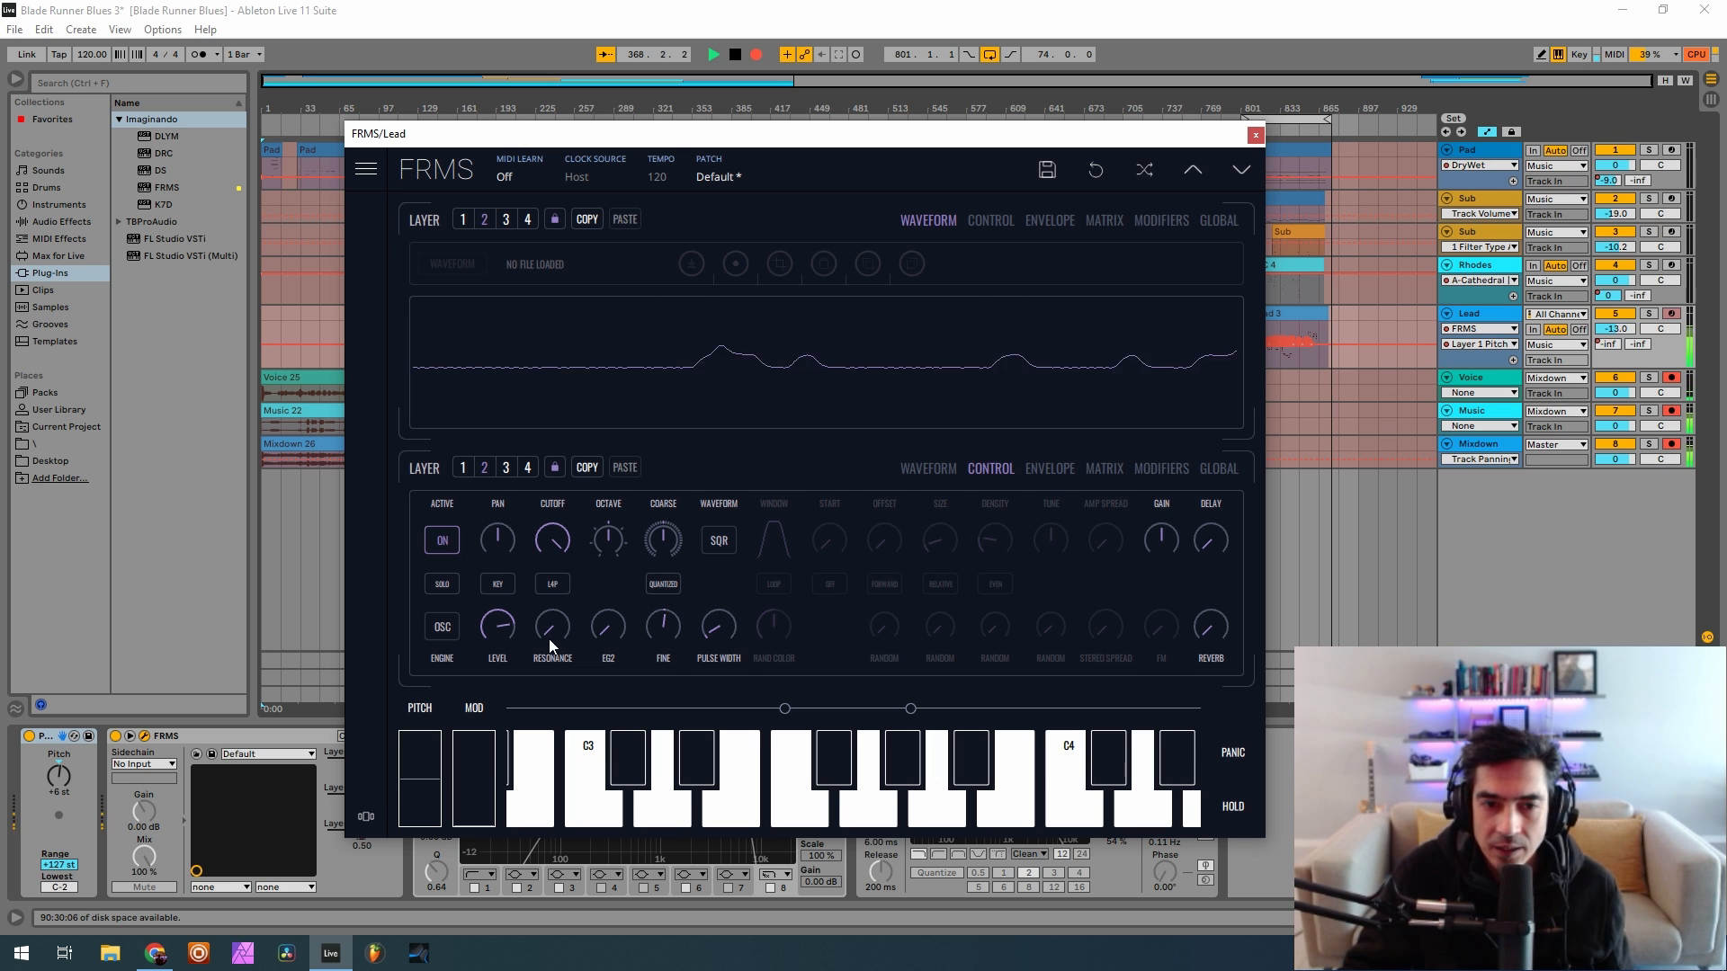
left_click_drag(552, 626, 527, 493)
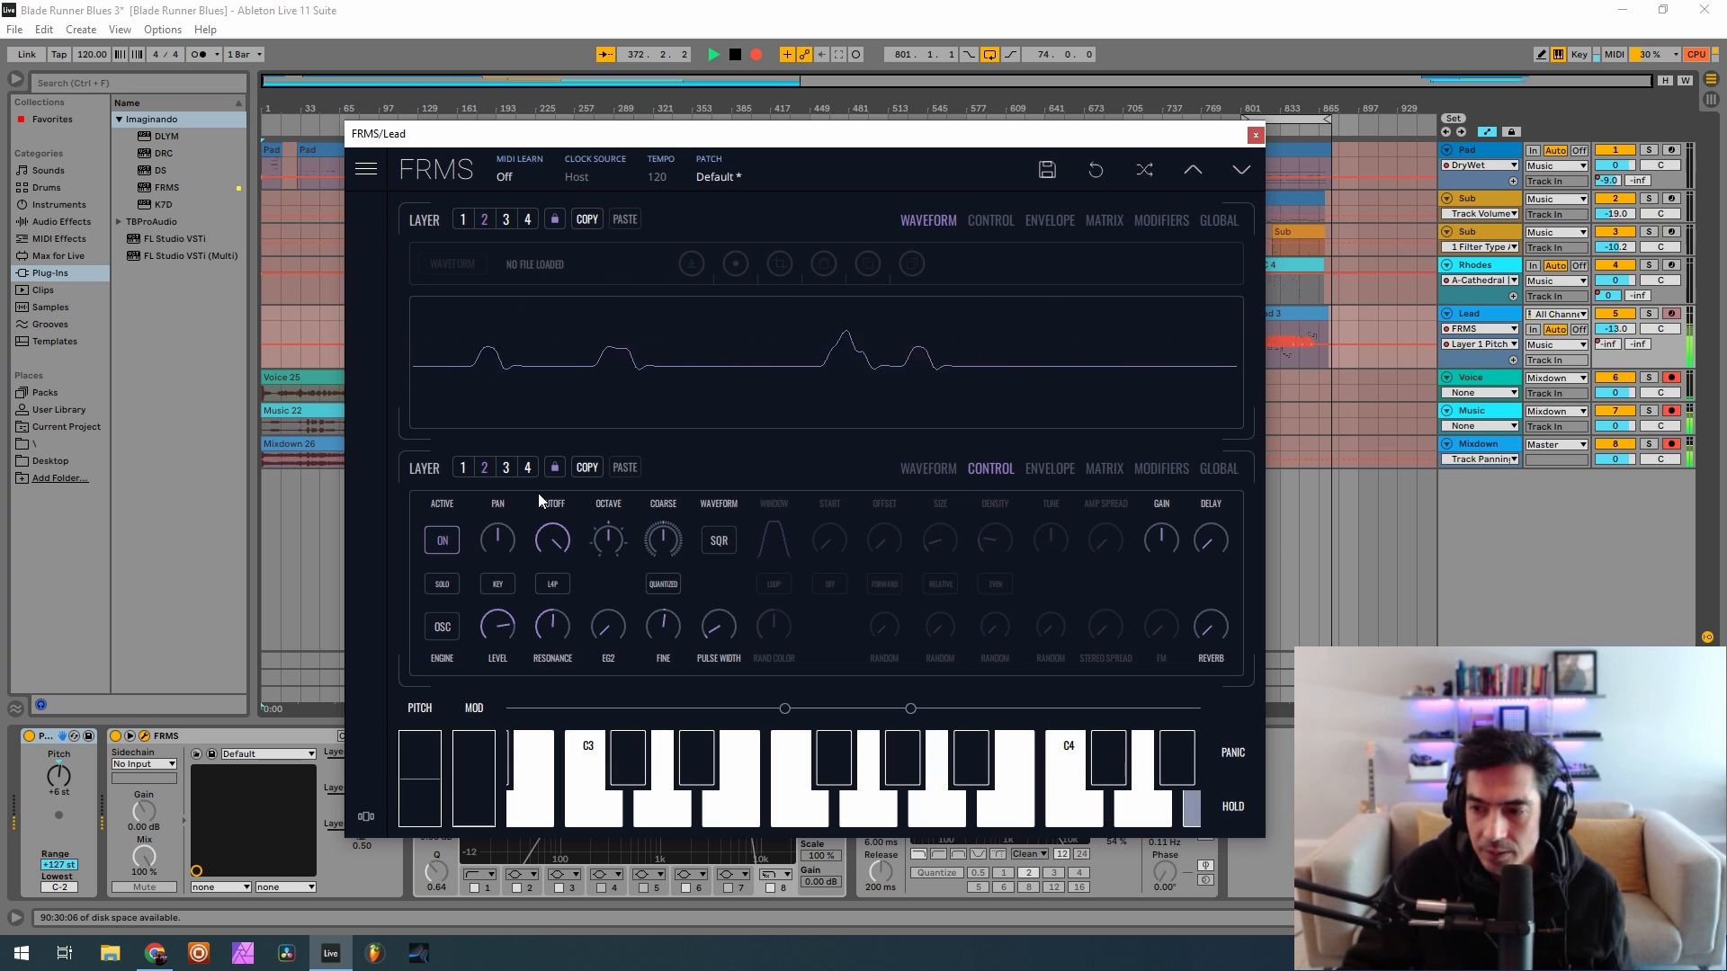
left_click_drag(638, 639, 619, 508)
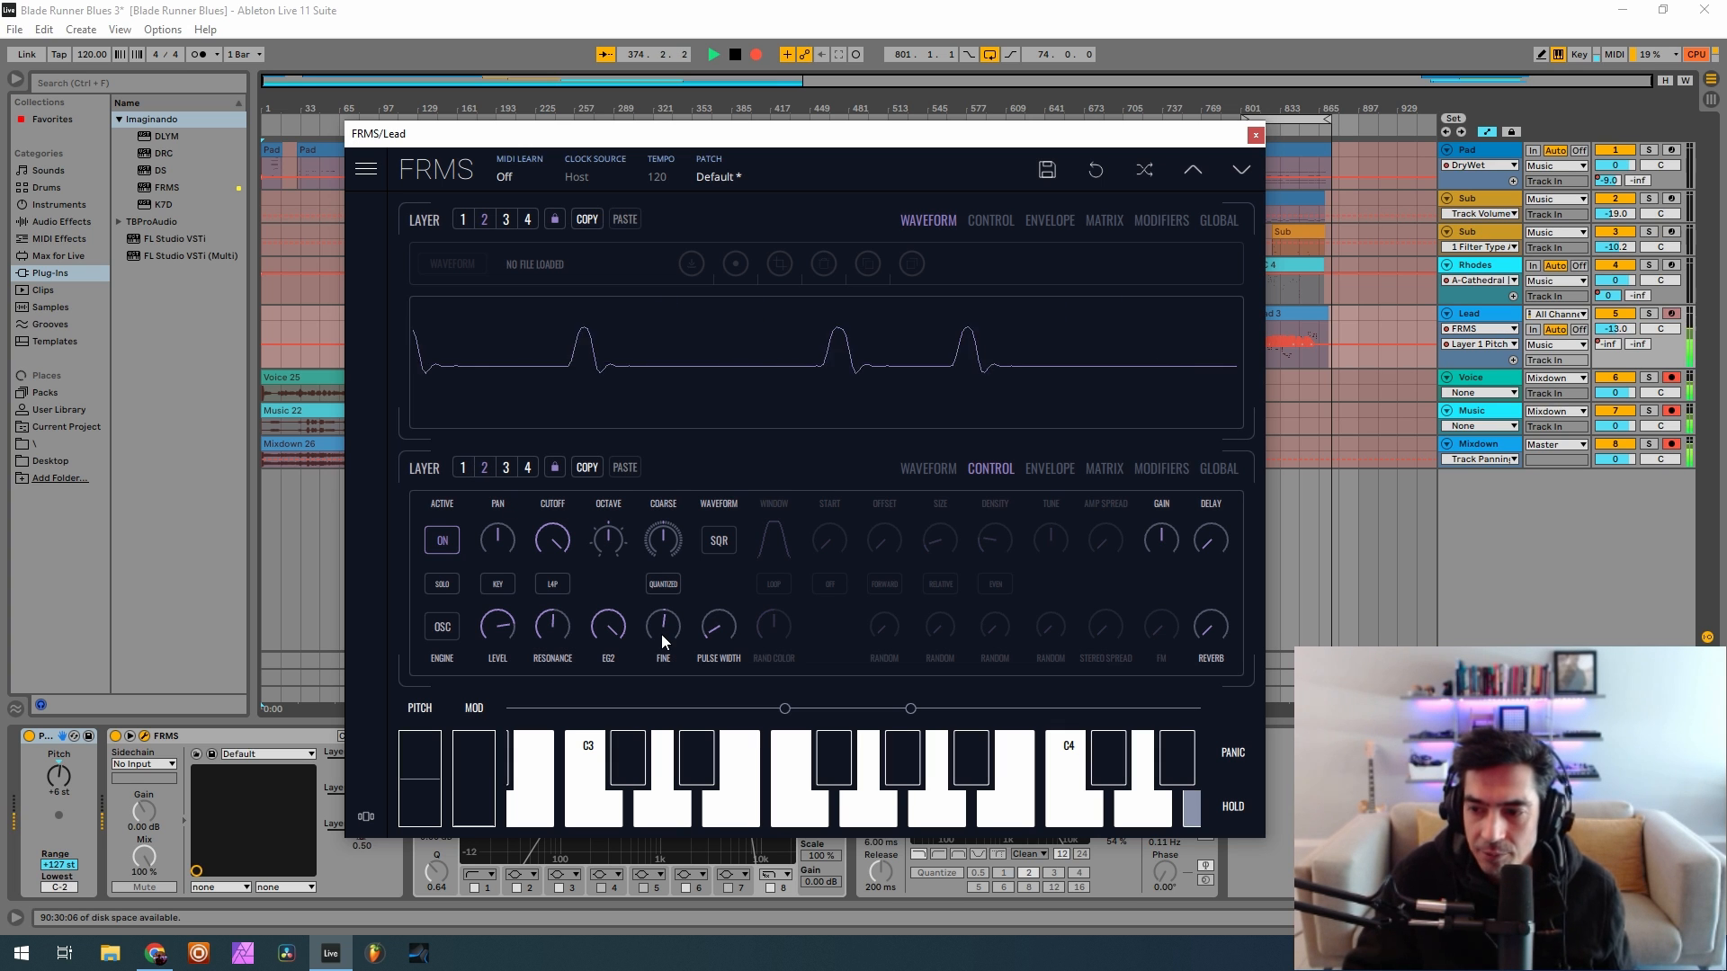
Make layer 3 a square-wave oscillator with full EG2 amount, and level and resonance at about halfway
left_click(505, 470)
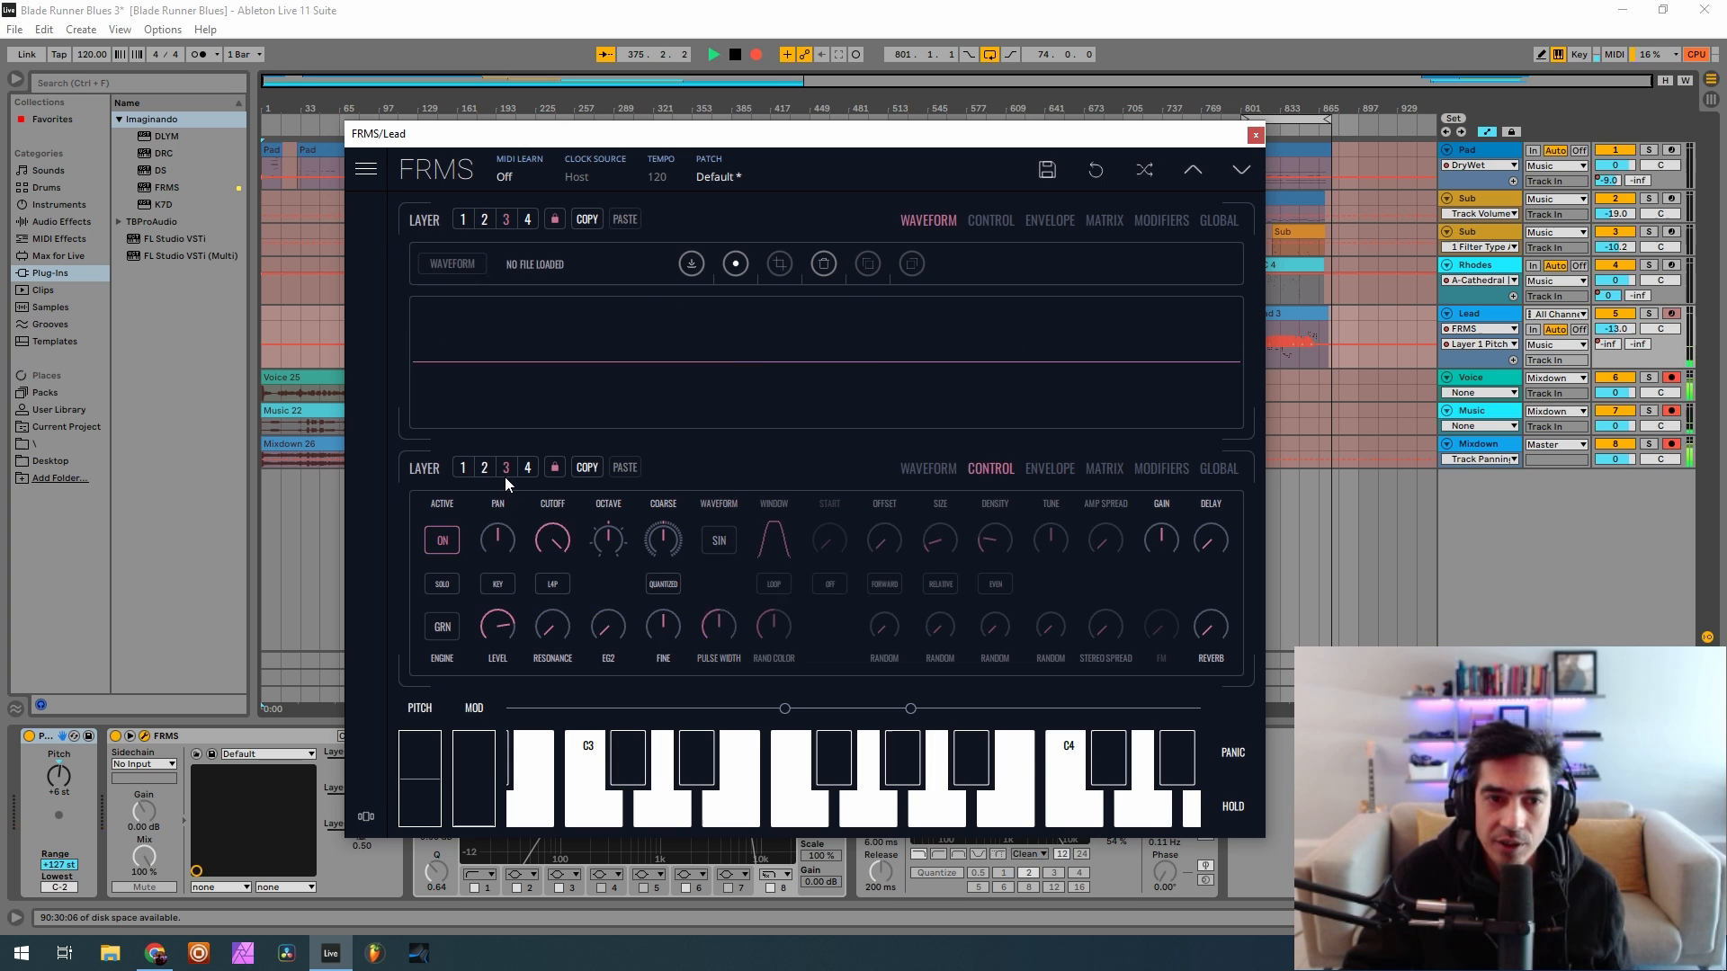
left_click(437, 622)
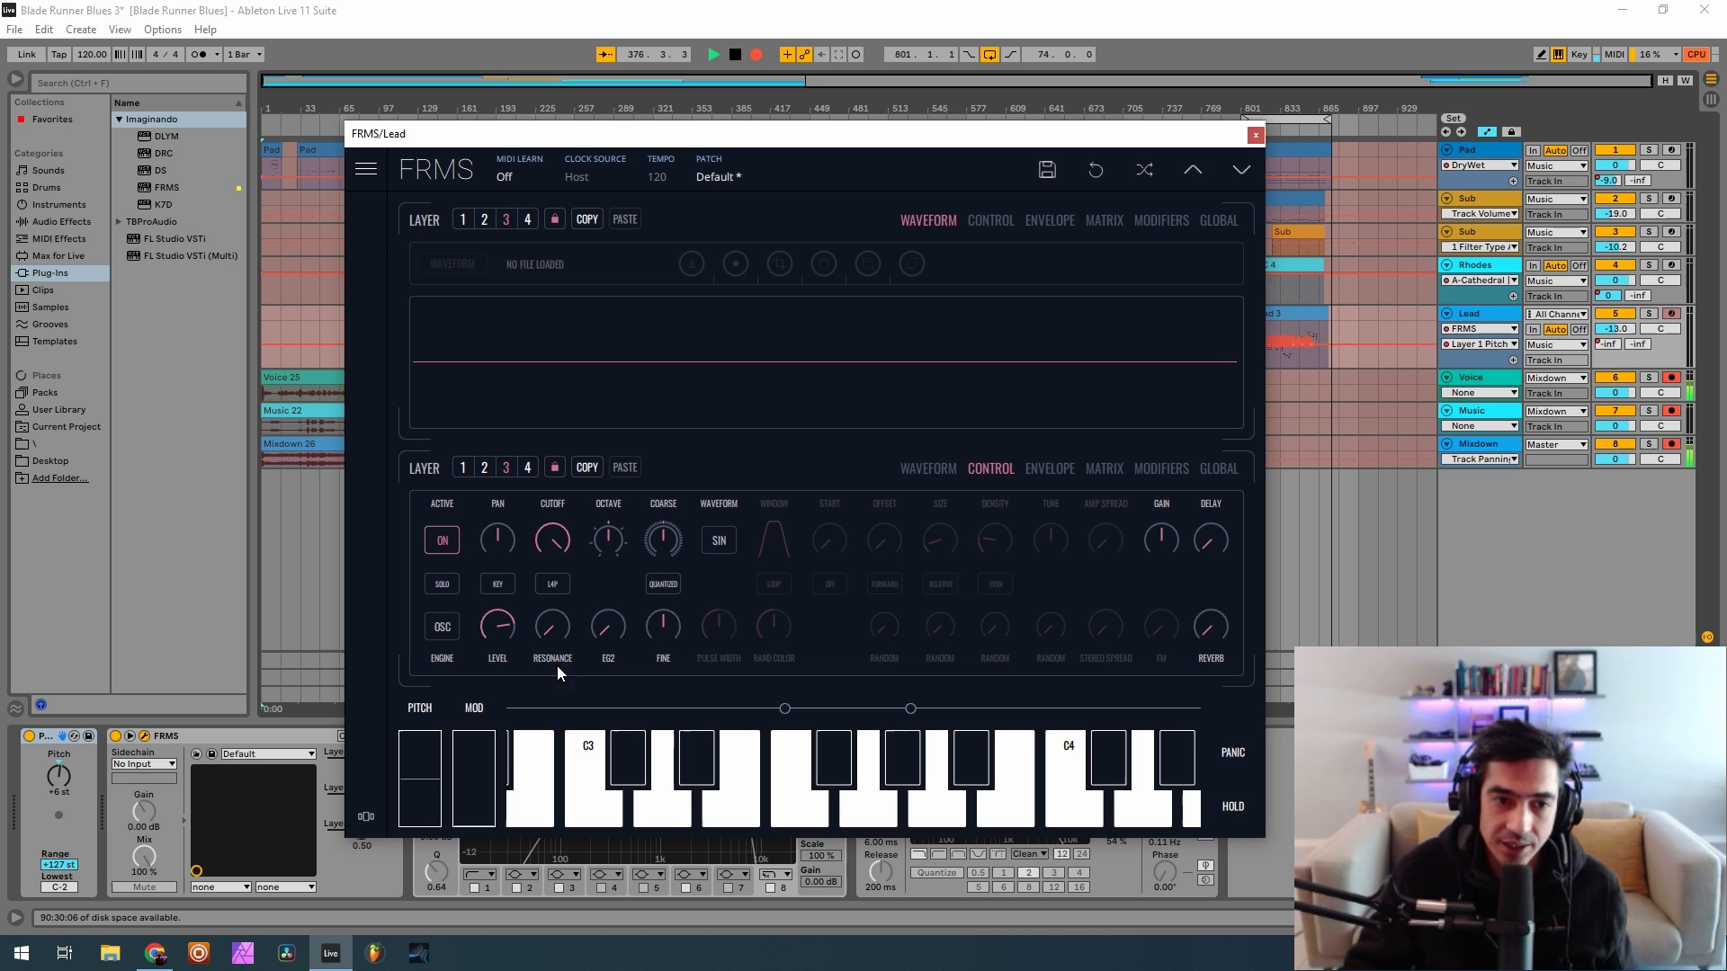
left_click(732, 531)
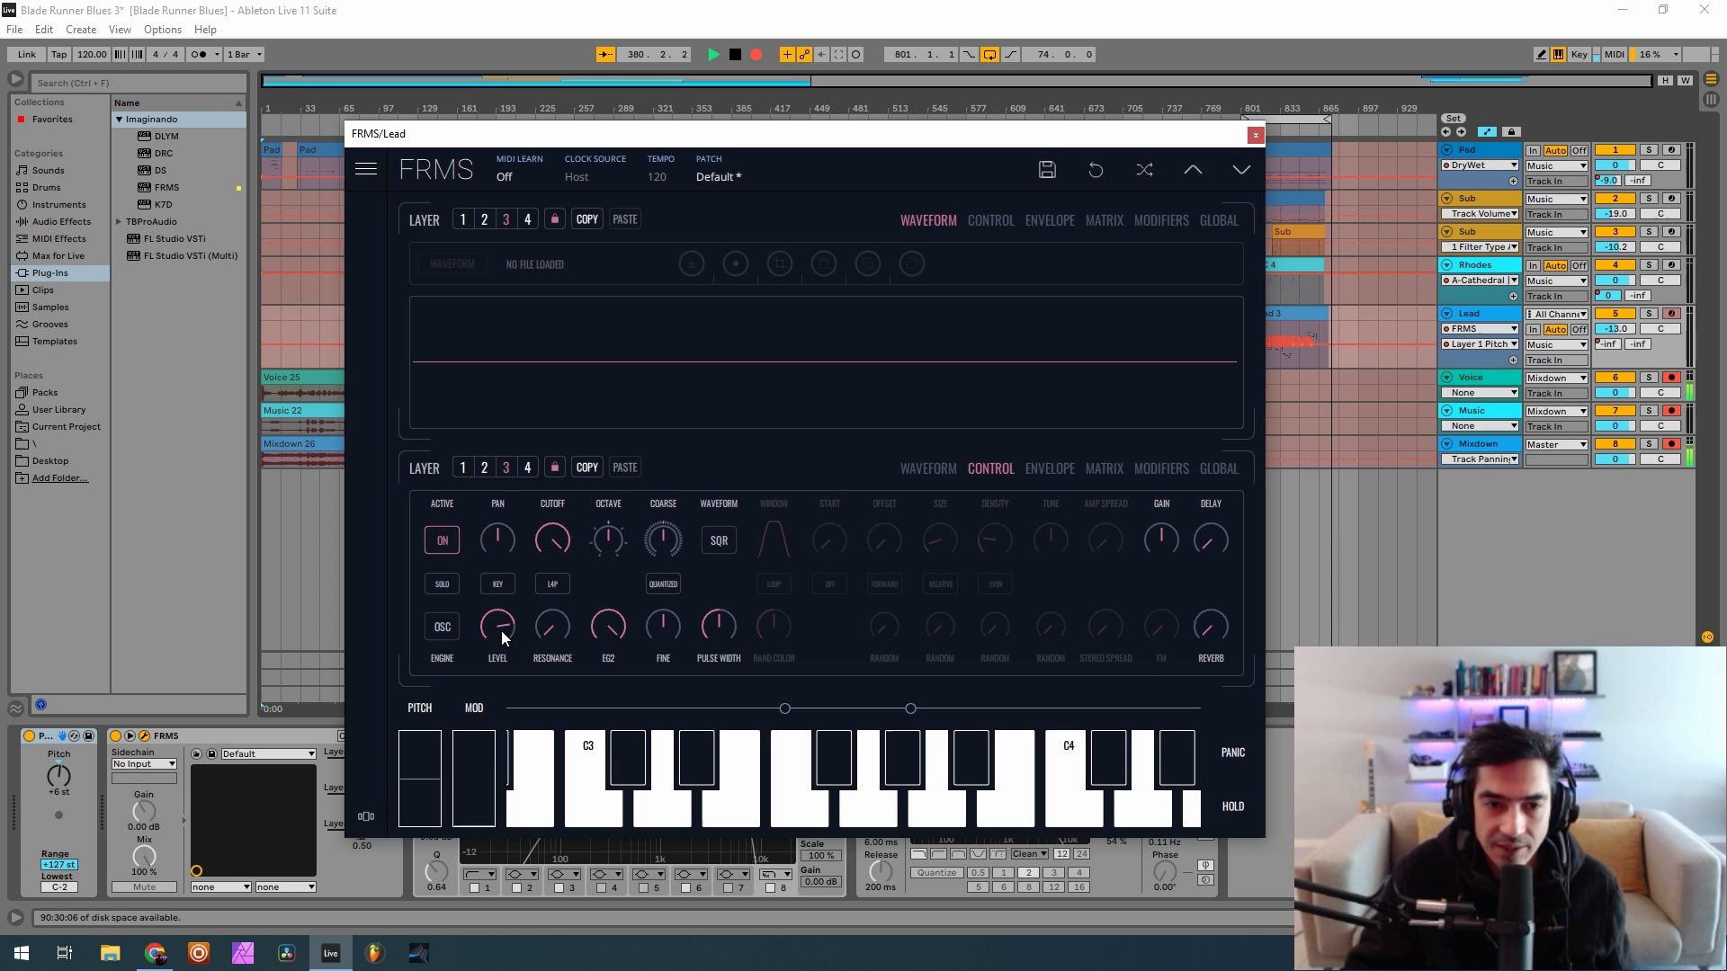
left_click_drag(500, 629, 472, 717)
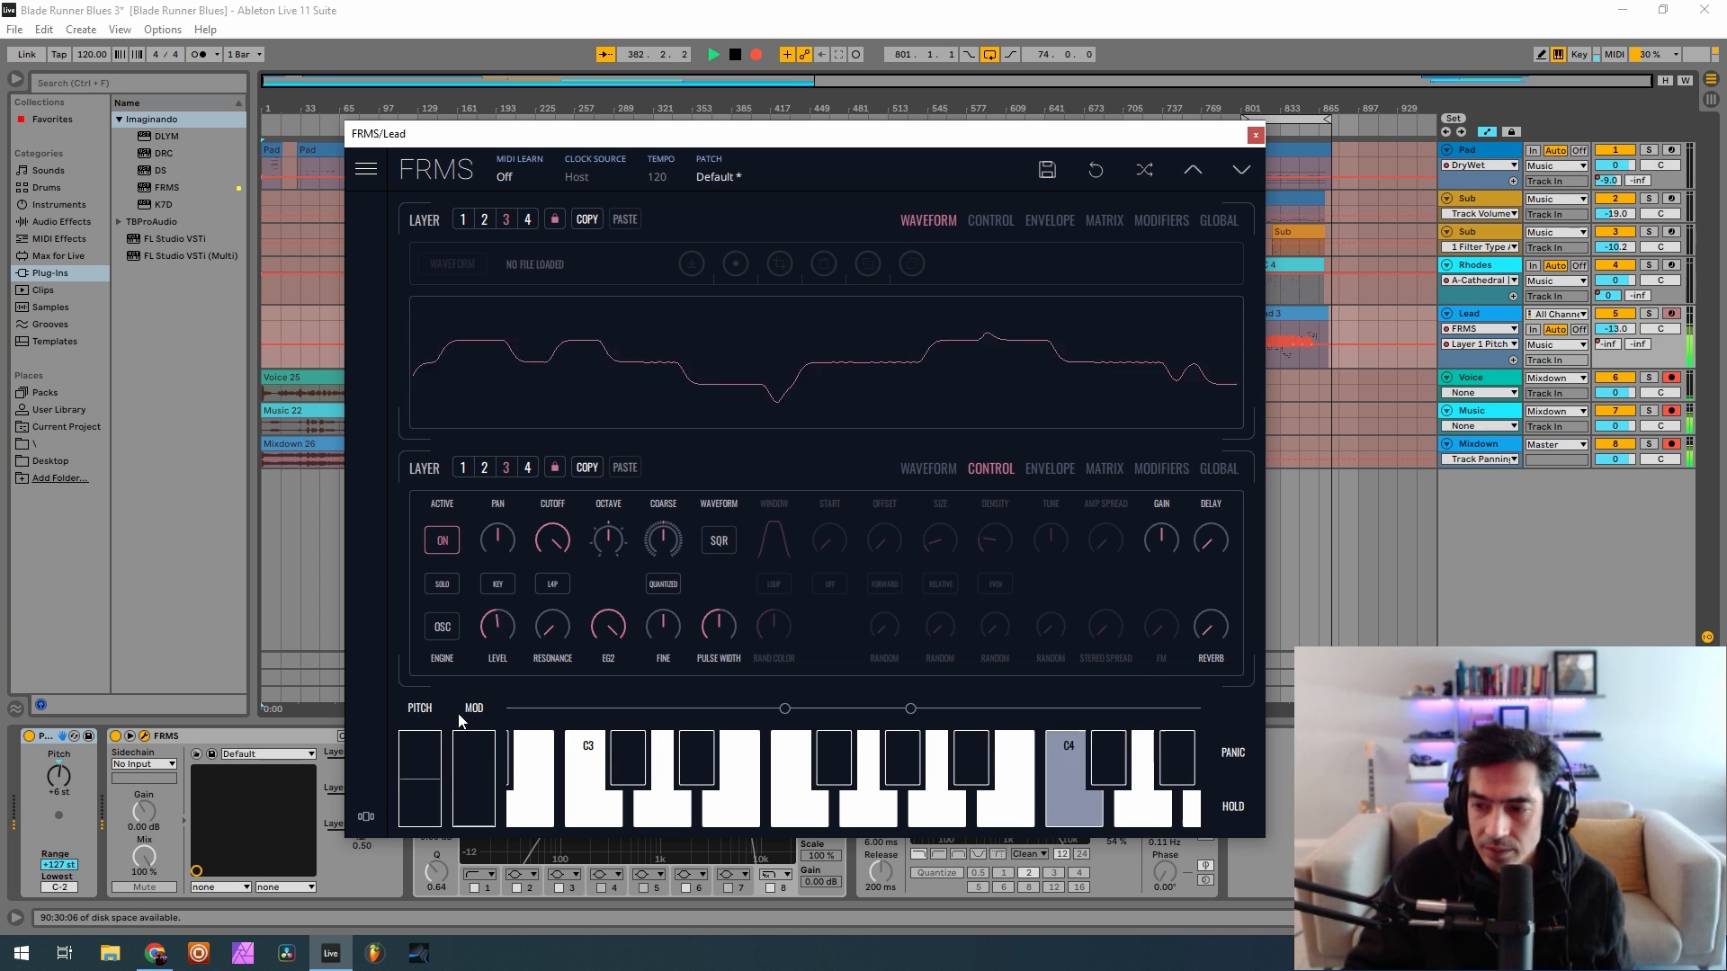
left_click_drag(541, 615, 601, 482)
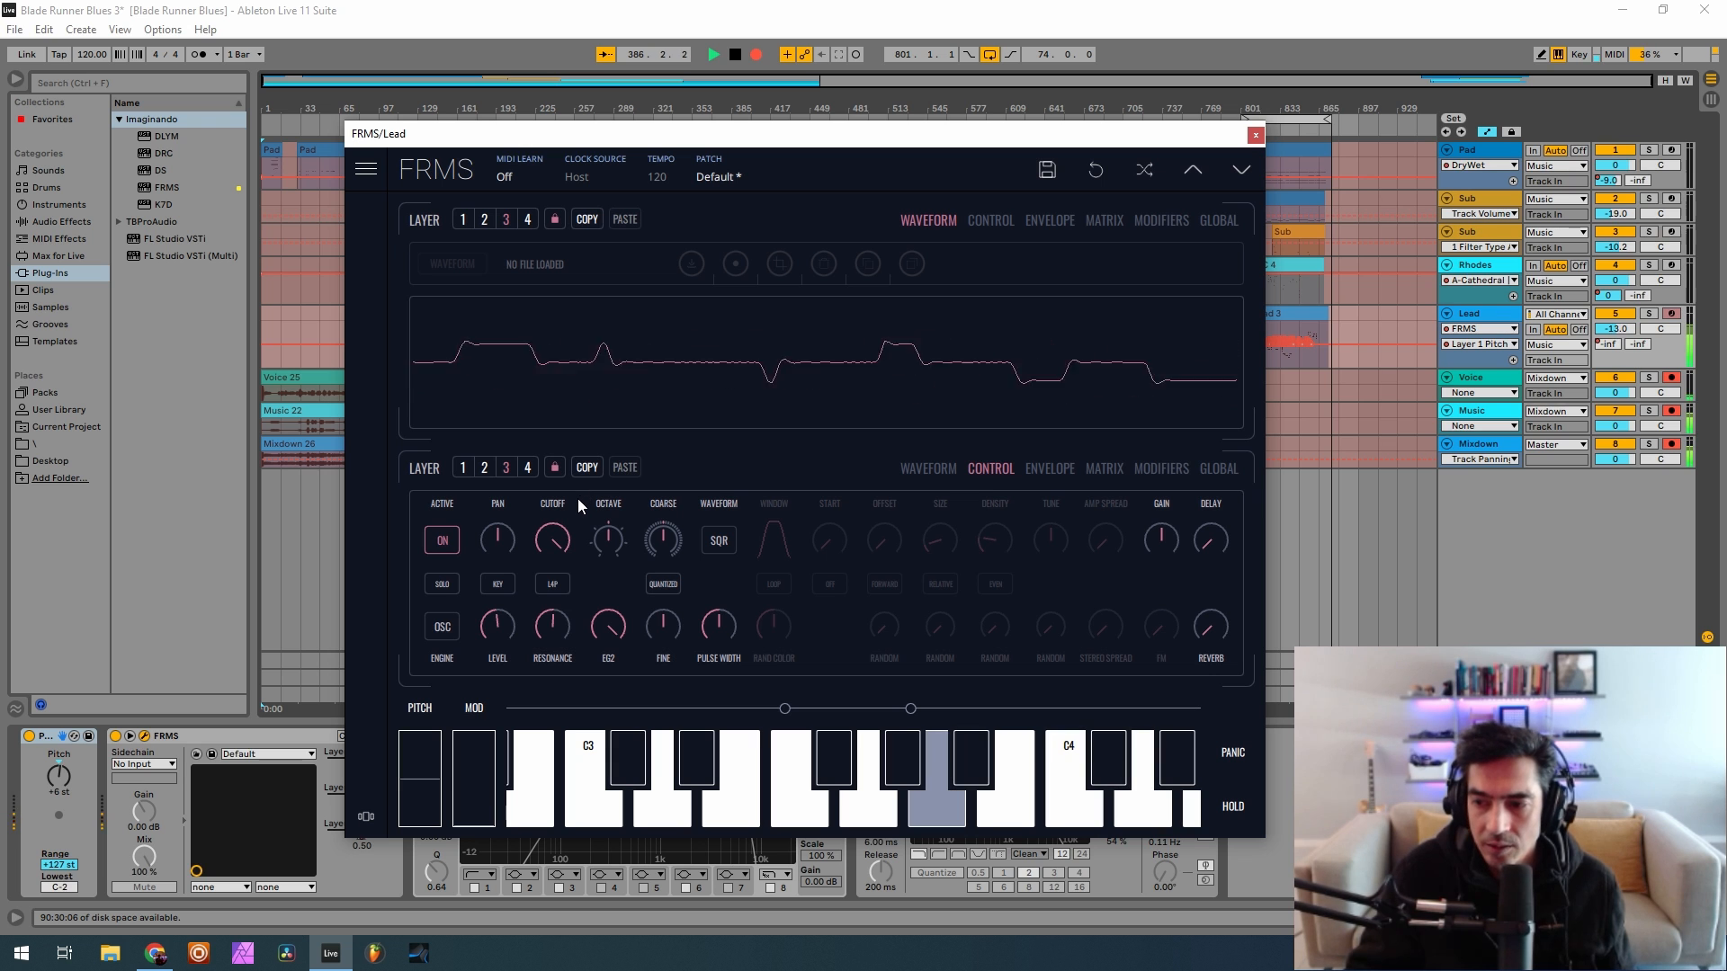
Link EG1 across the layers, set its attack to about 0.143 and lower the attack curve to slightly below halfway
left_click(1032, 477)
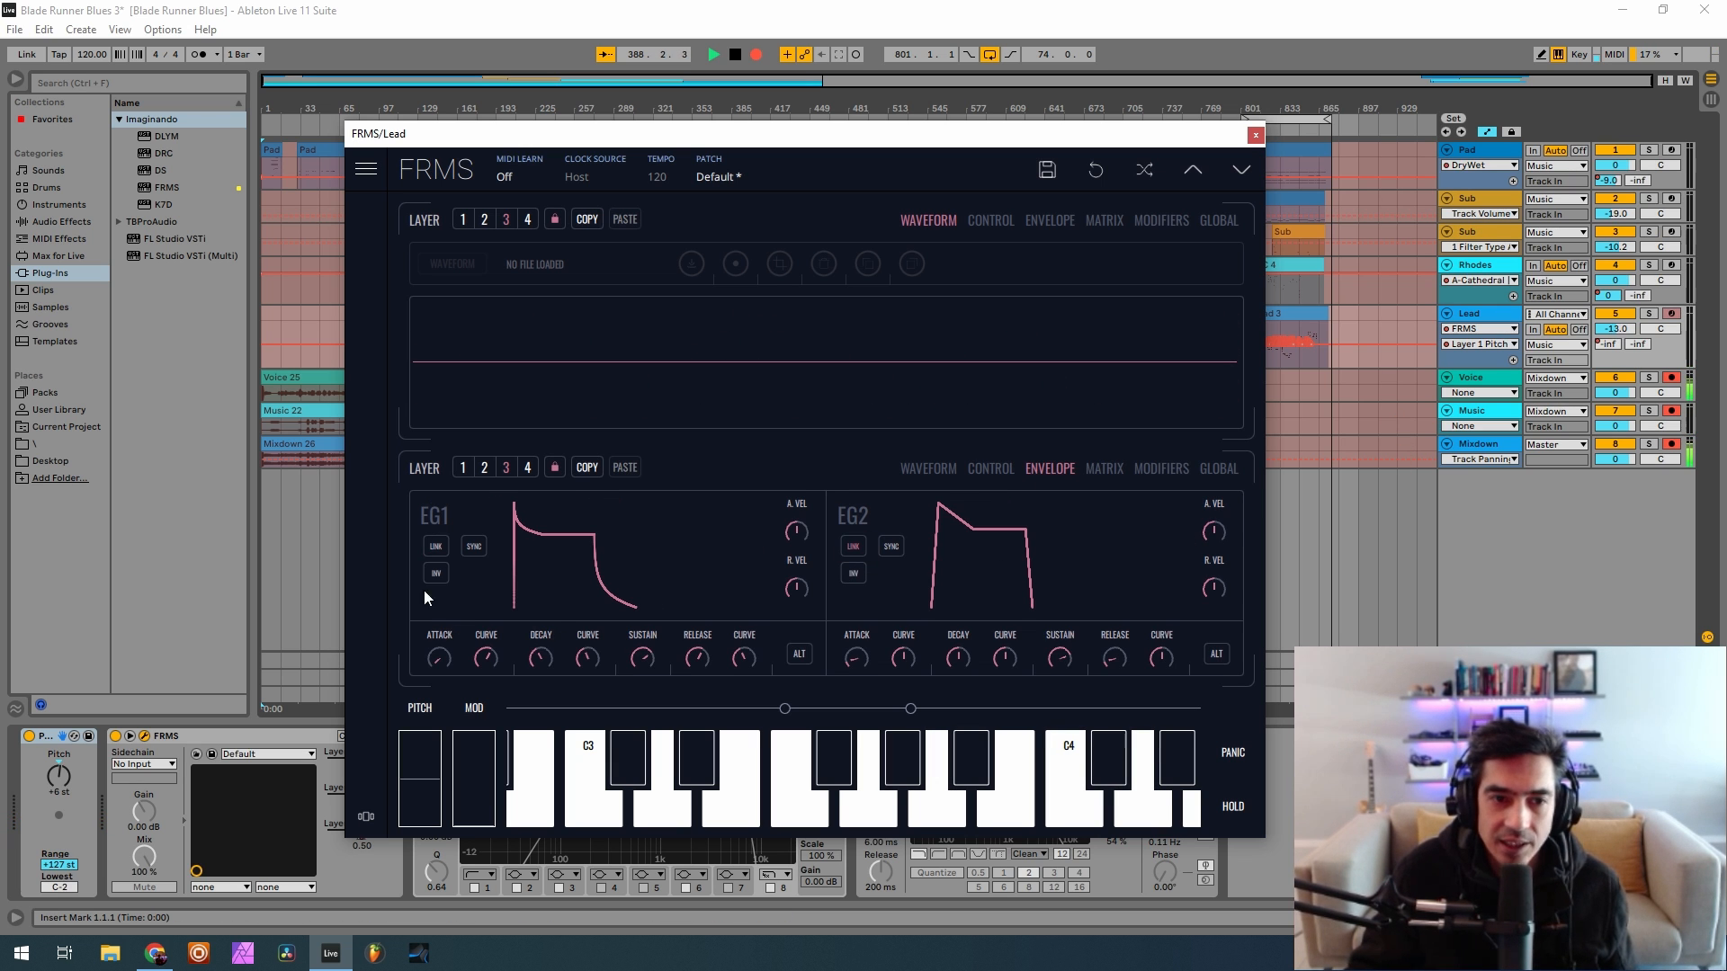
left_click(437, 547)
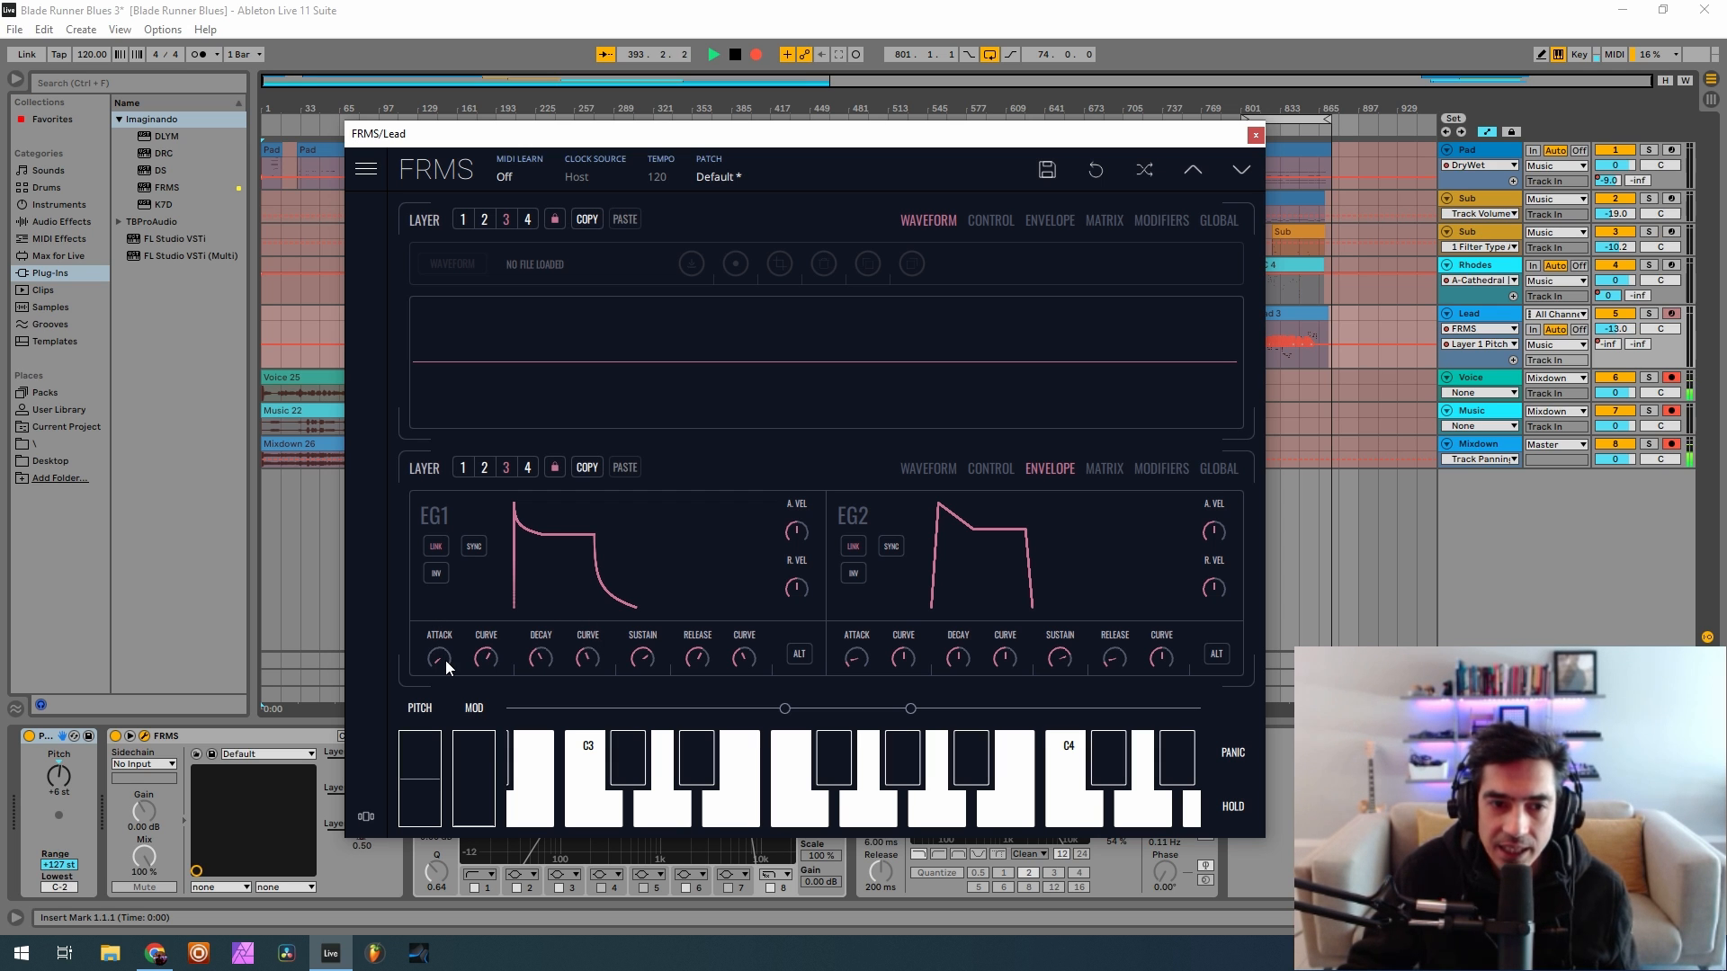
left_click_drag(445, 660, 474, 657)
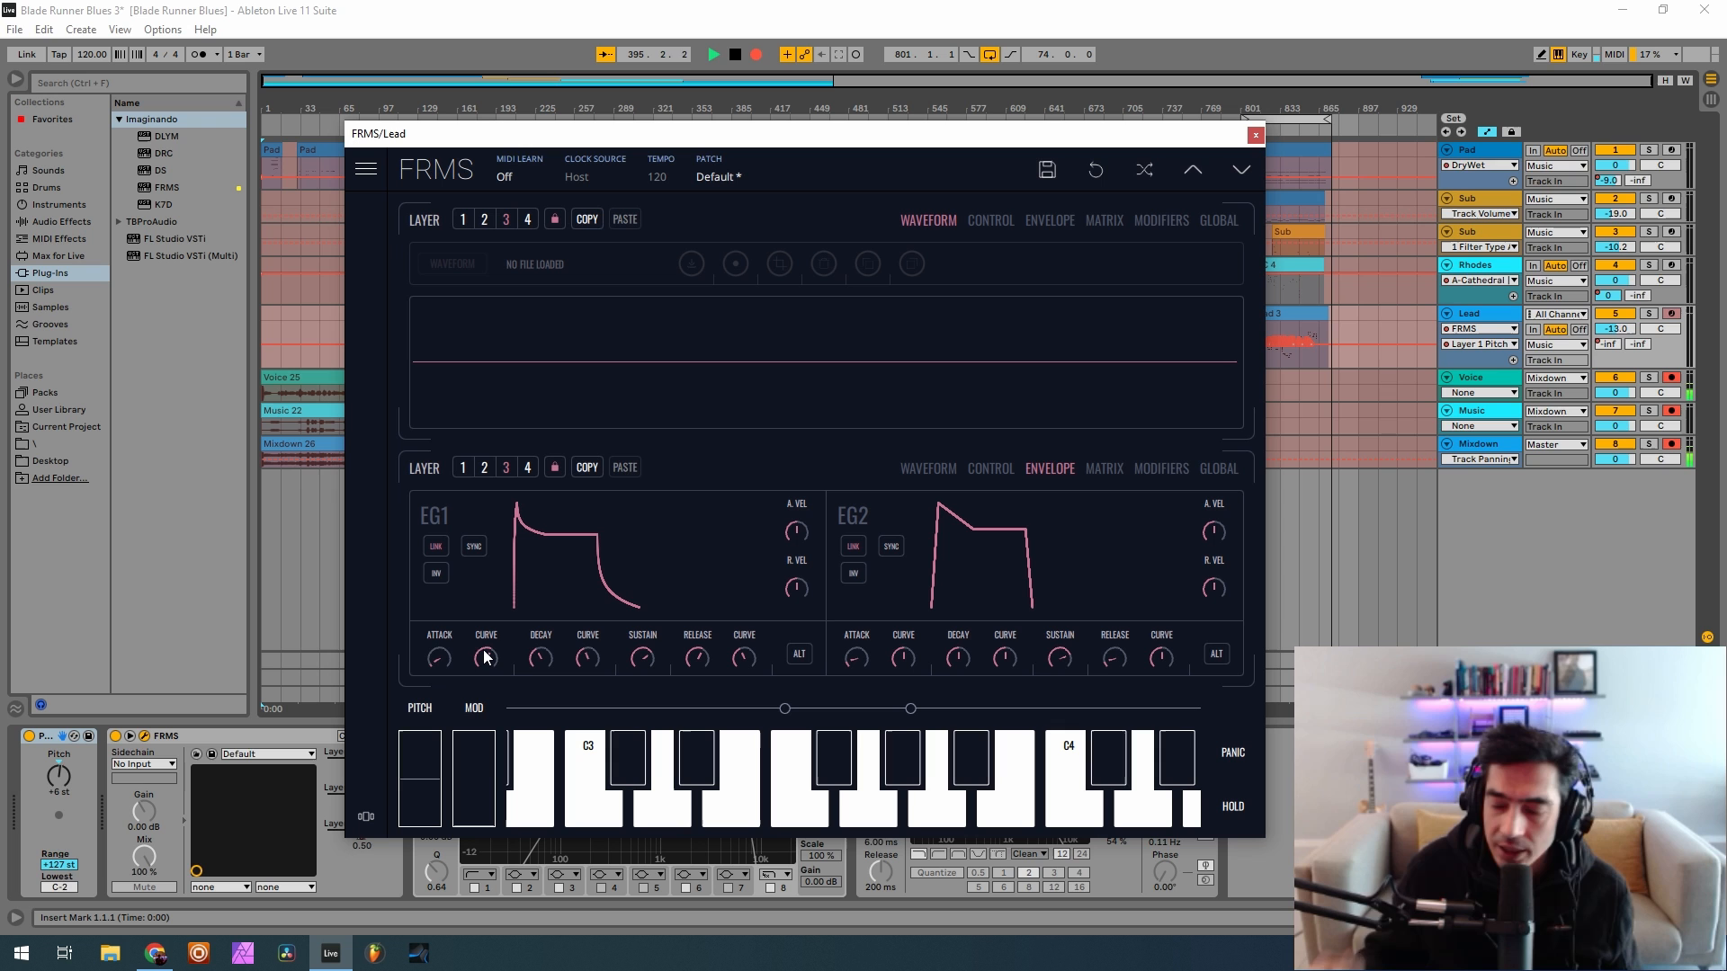
left_click_drag(486, 658, 444, 650)
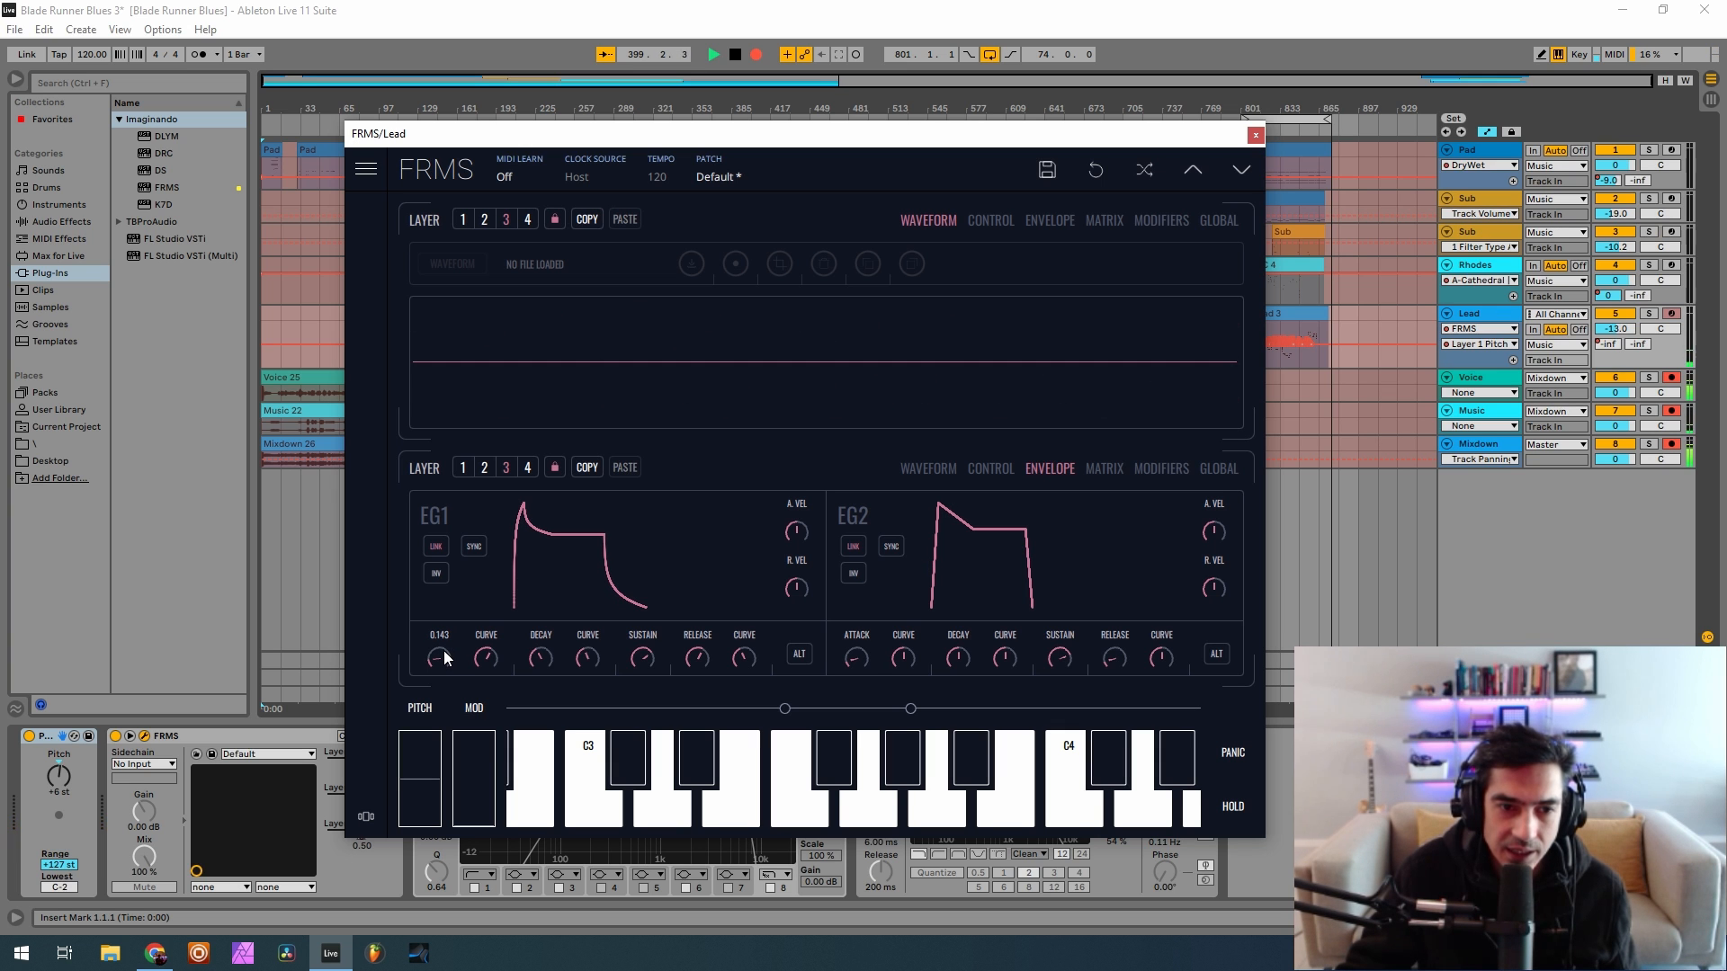
left_click_drag(444, 651, 439, 657)
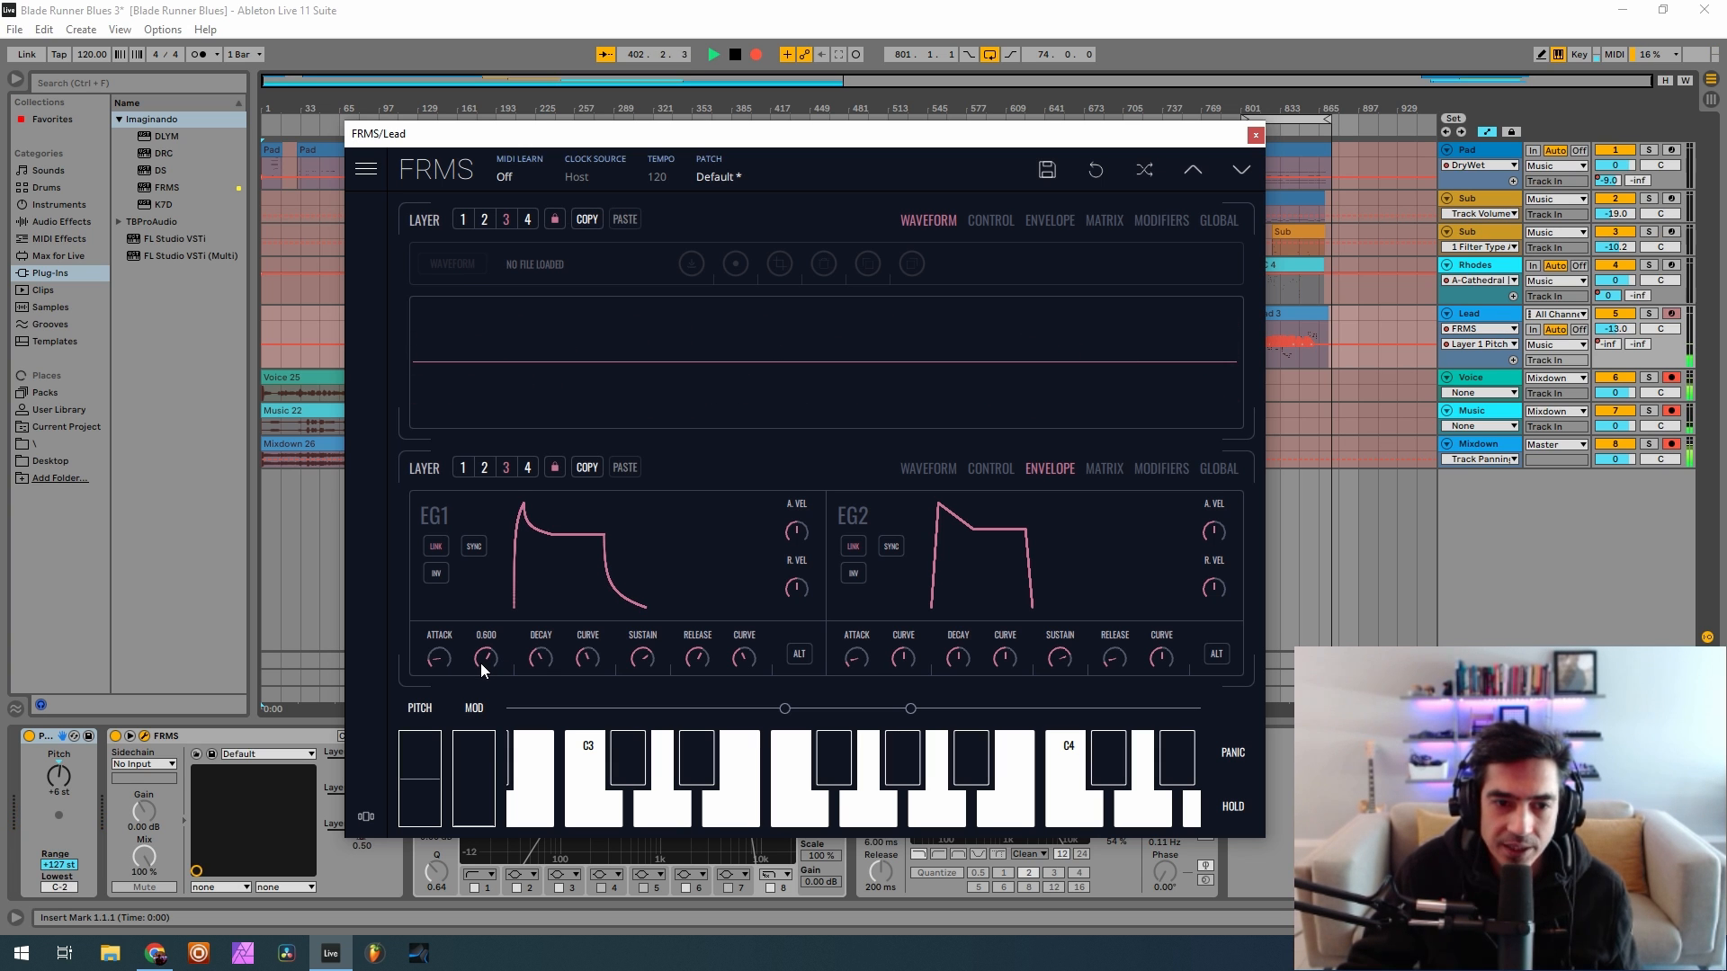
left_click_drag(480, 662, 480, 686)
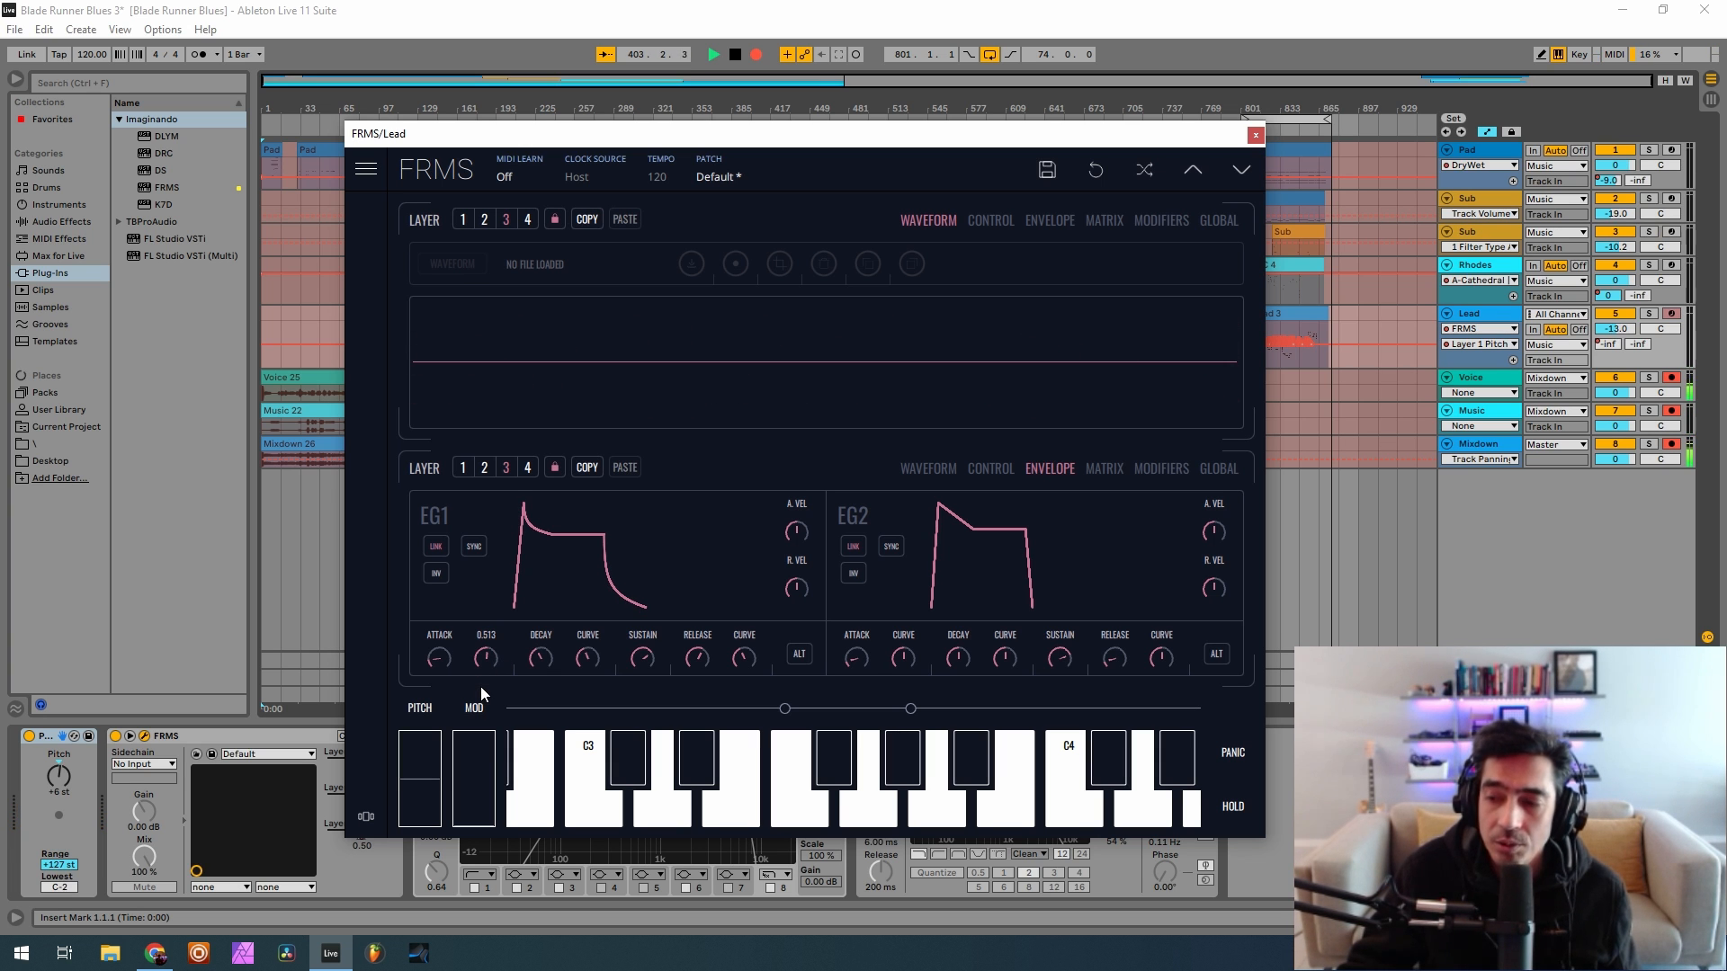
left_click_drag(480, 688, 468, 717)
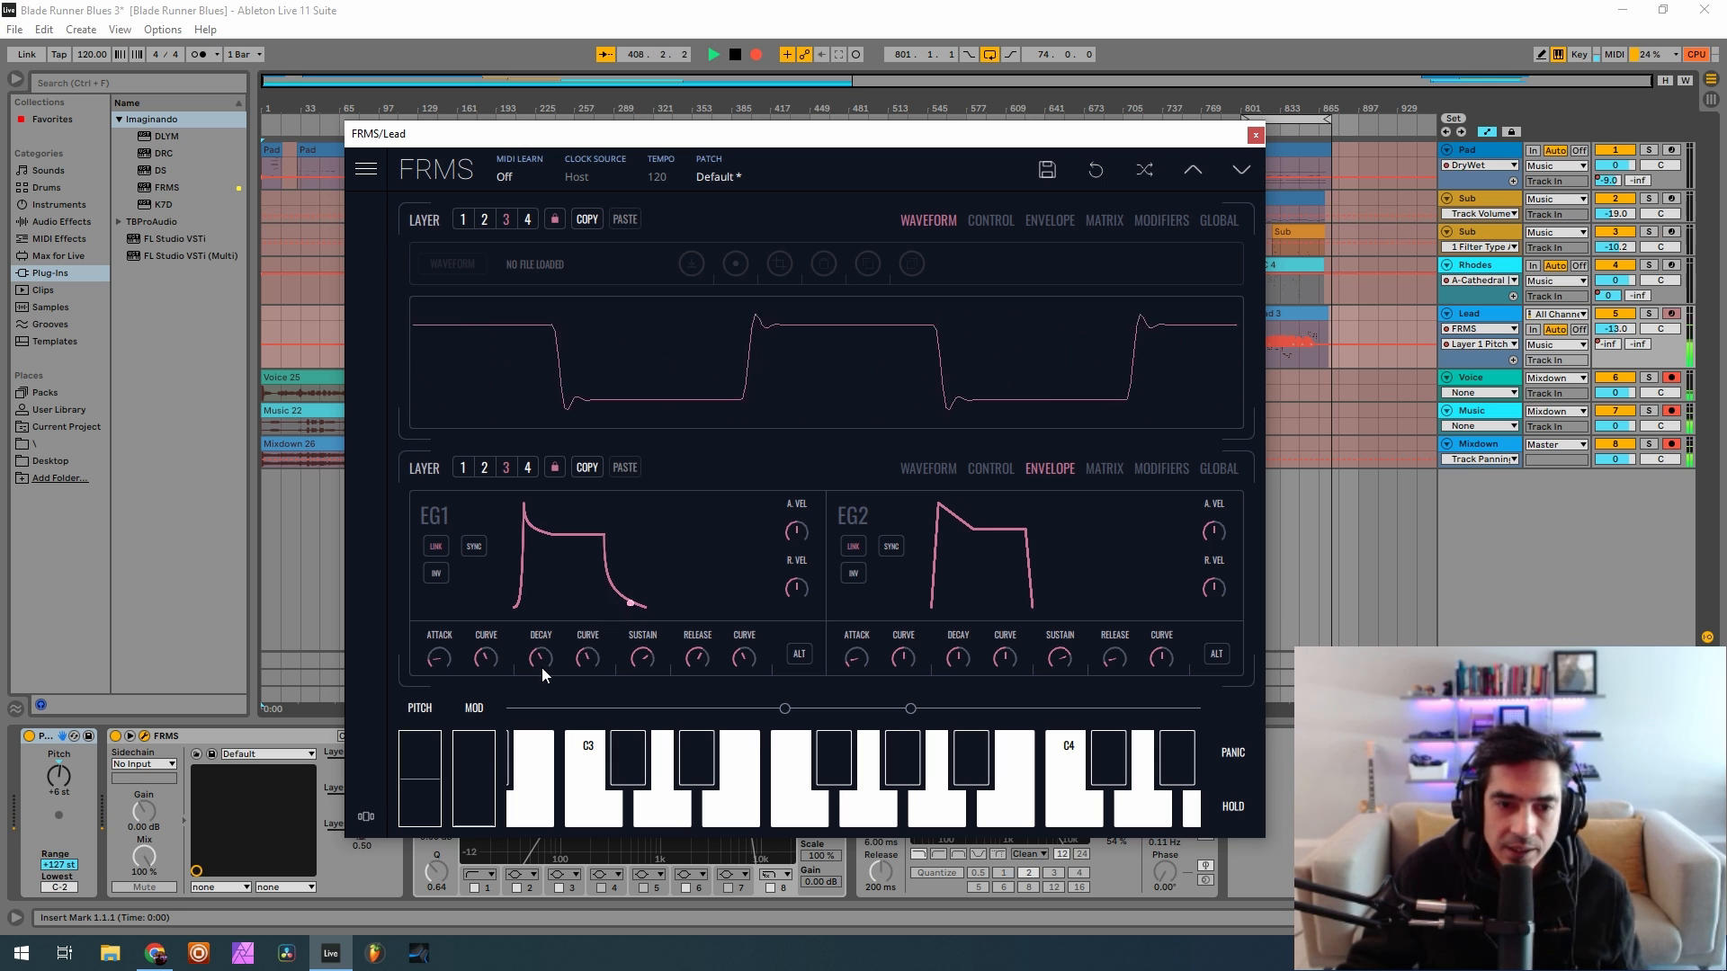
Turn EG1's decay all the way up and raise the maximum decay time in its alternate settings
left_click(805, 655)
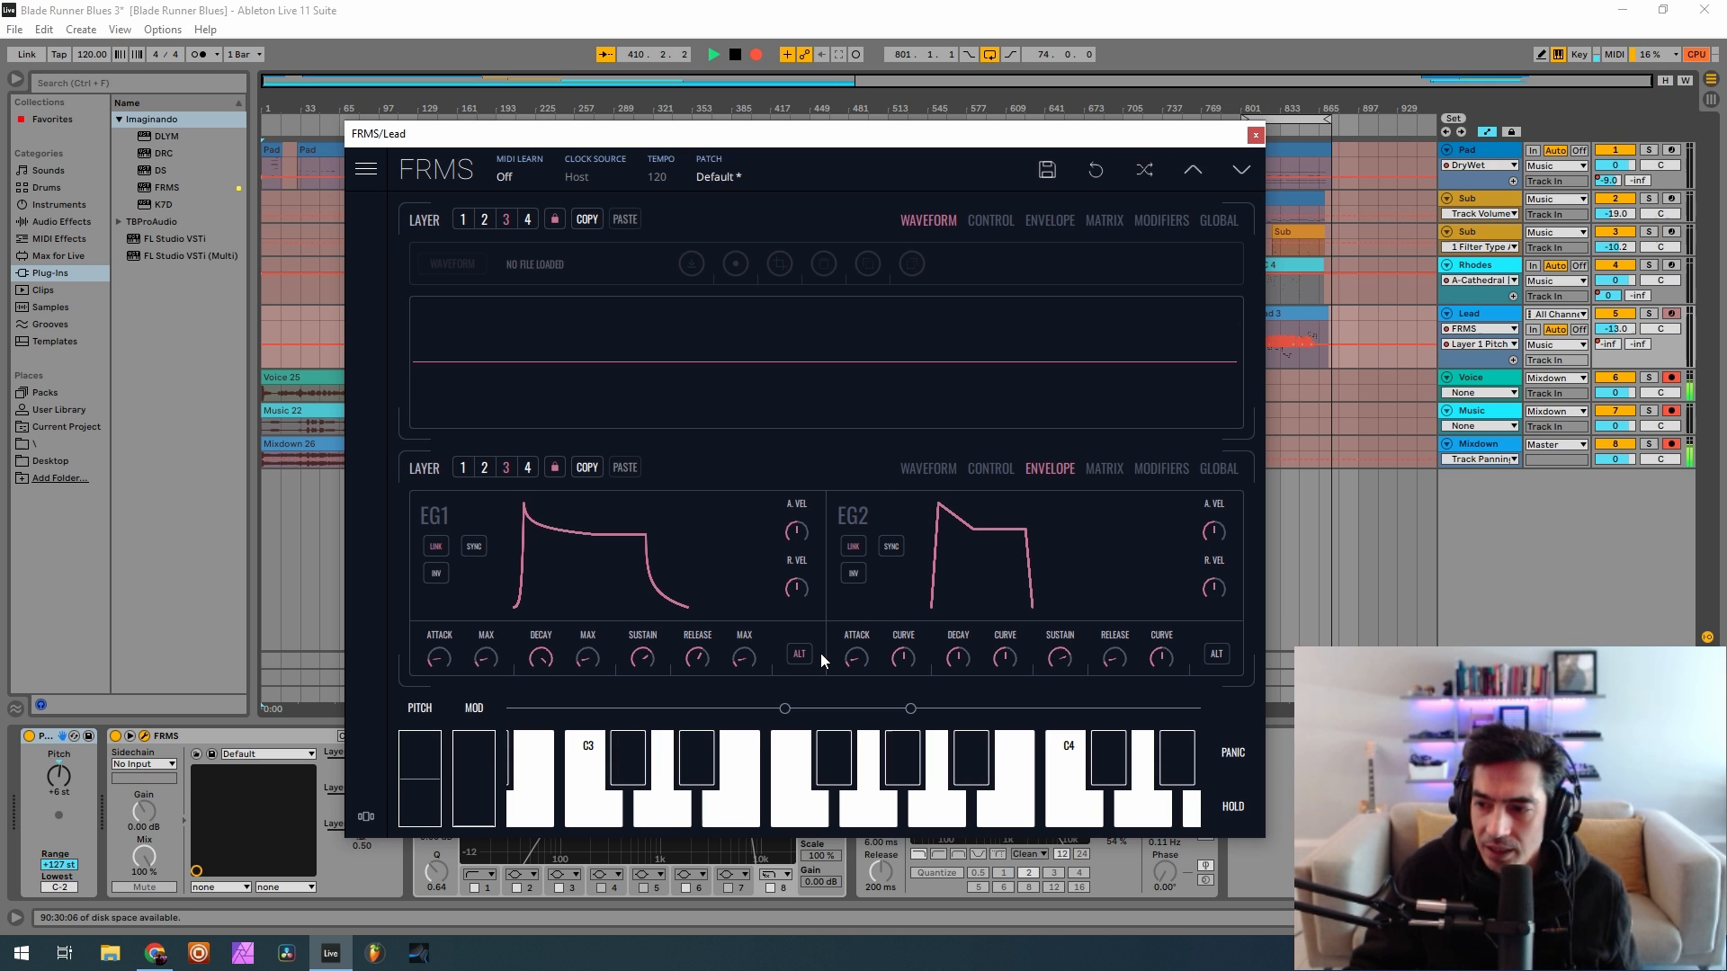
left_click(799, 654)
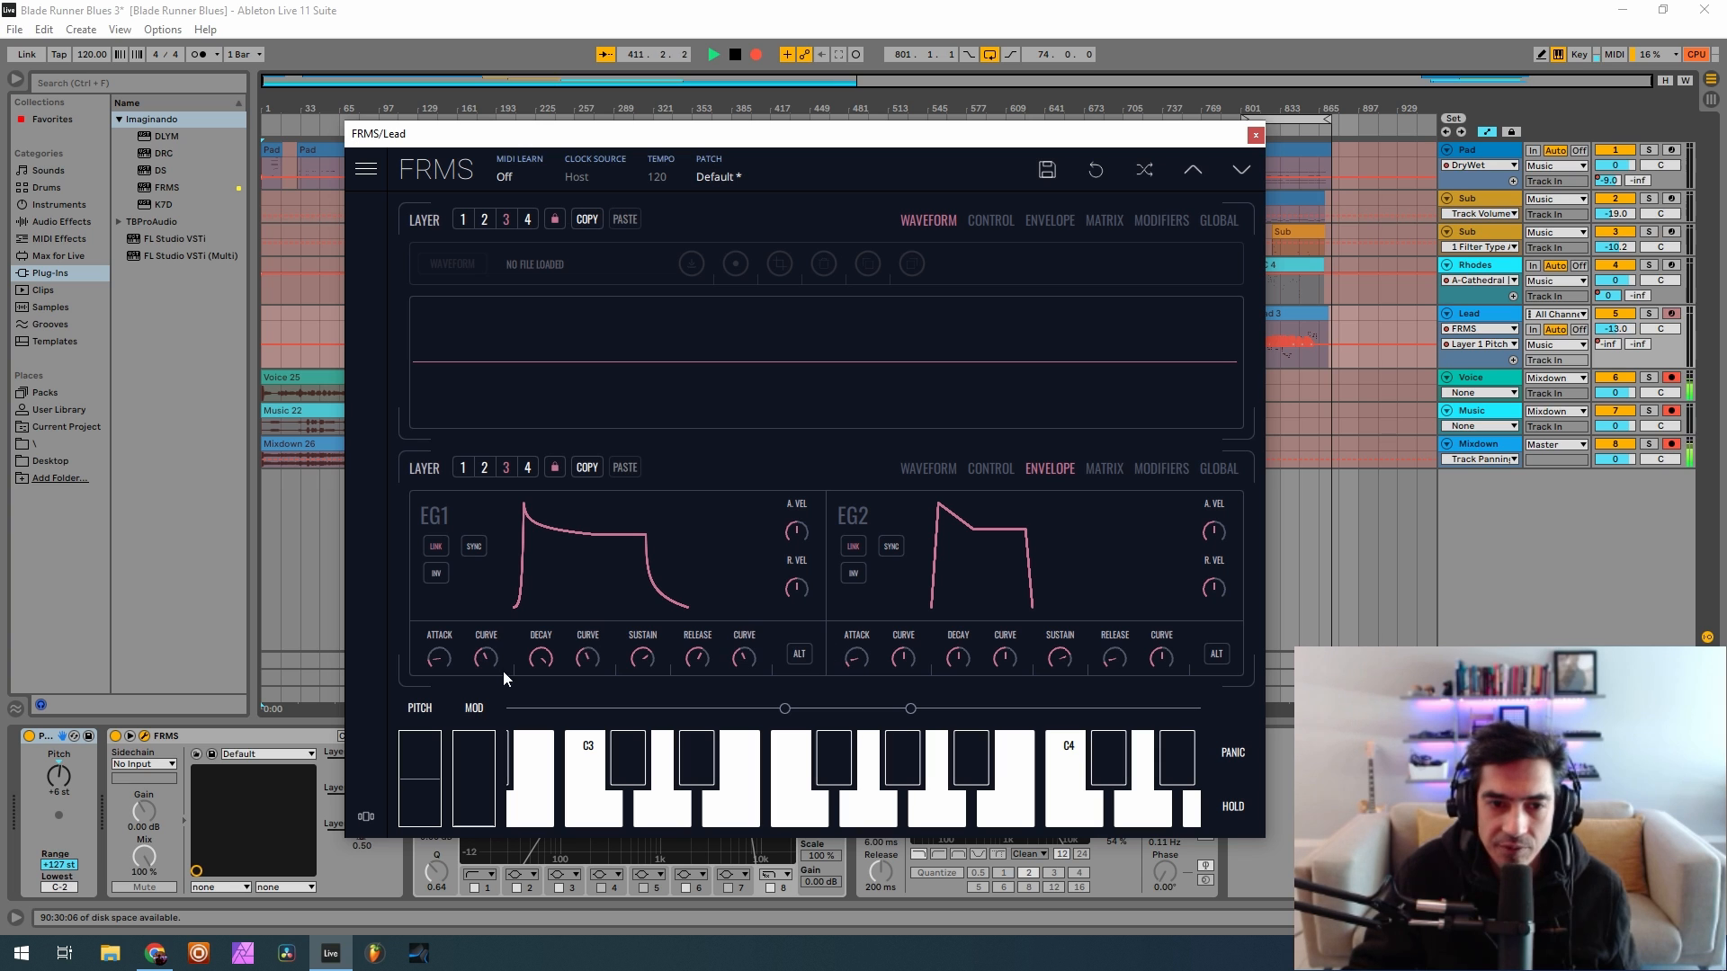
left_click(799, 654)
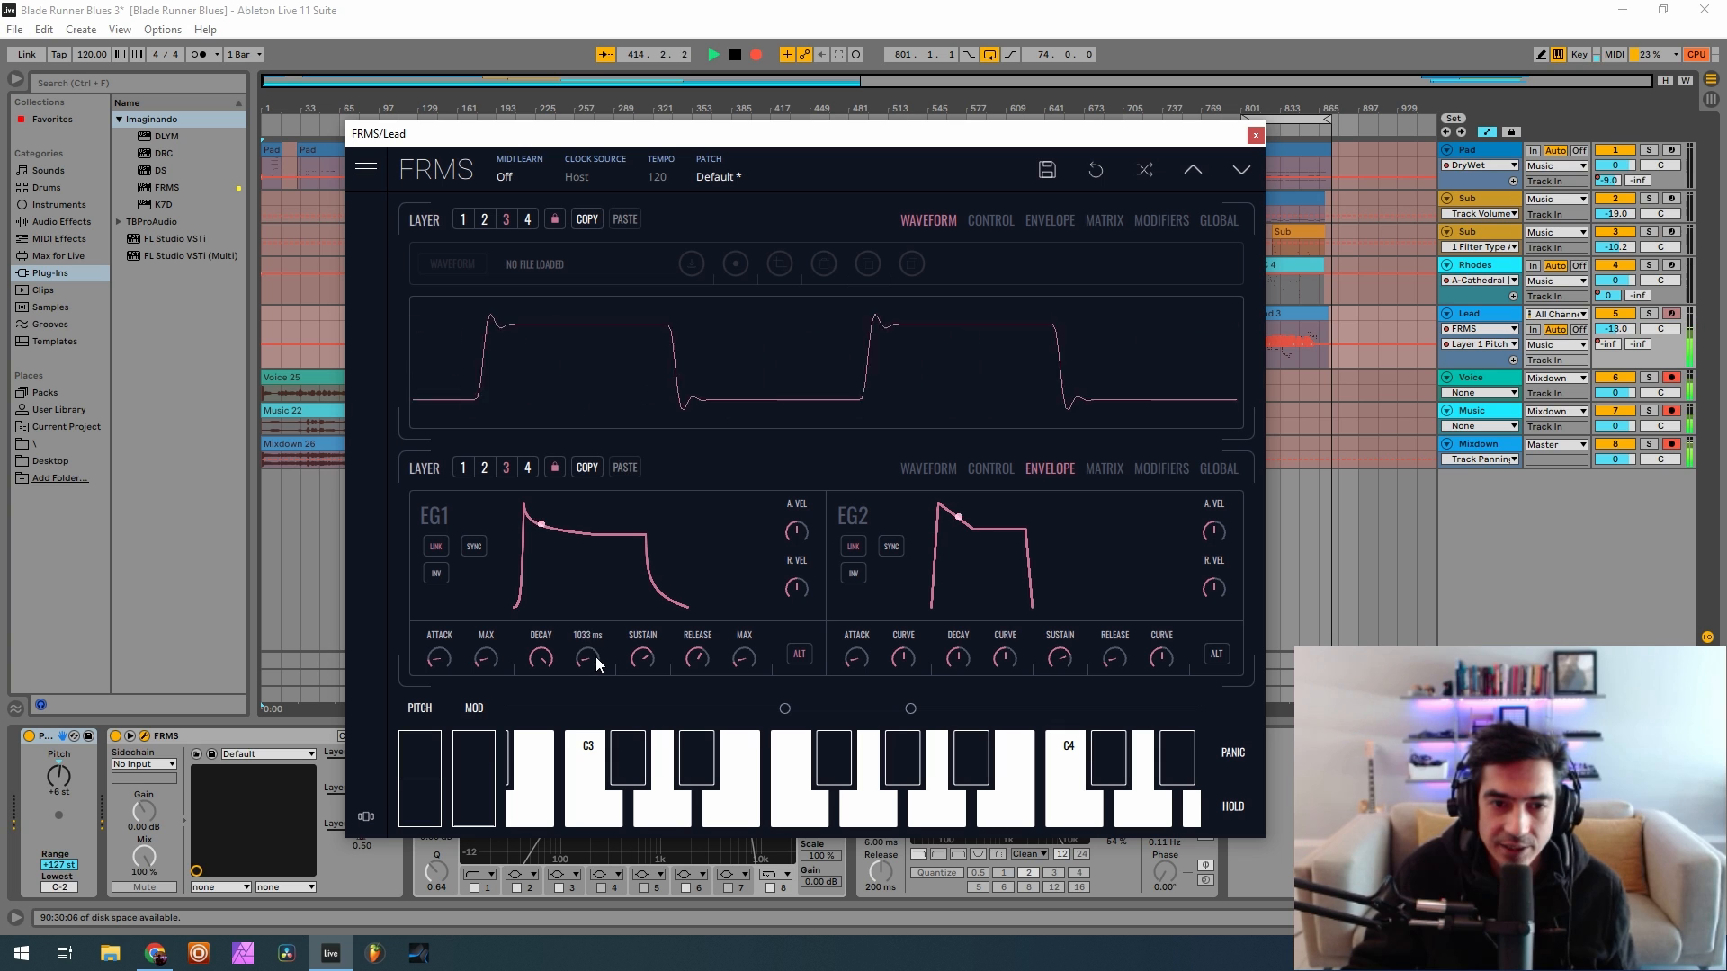
left_click_drag(596, 657, 629, 549)
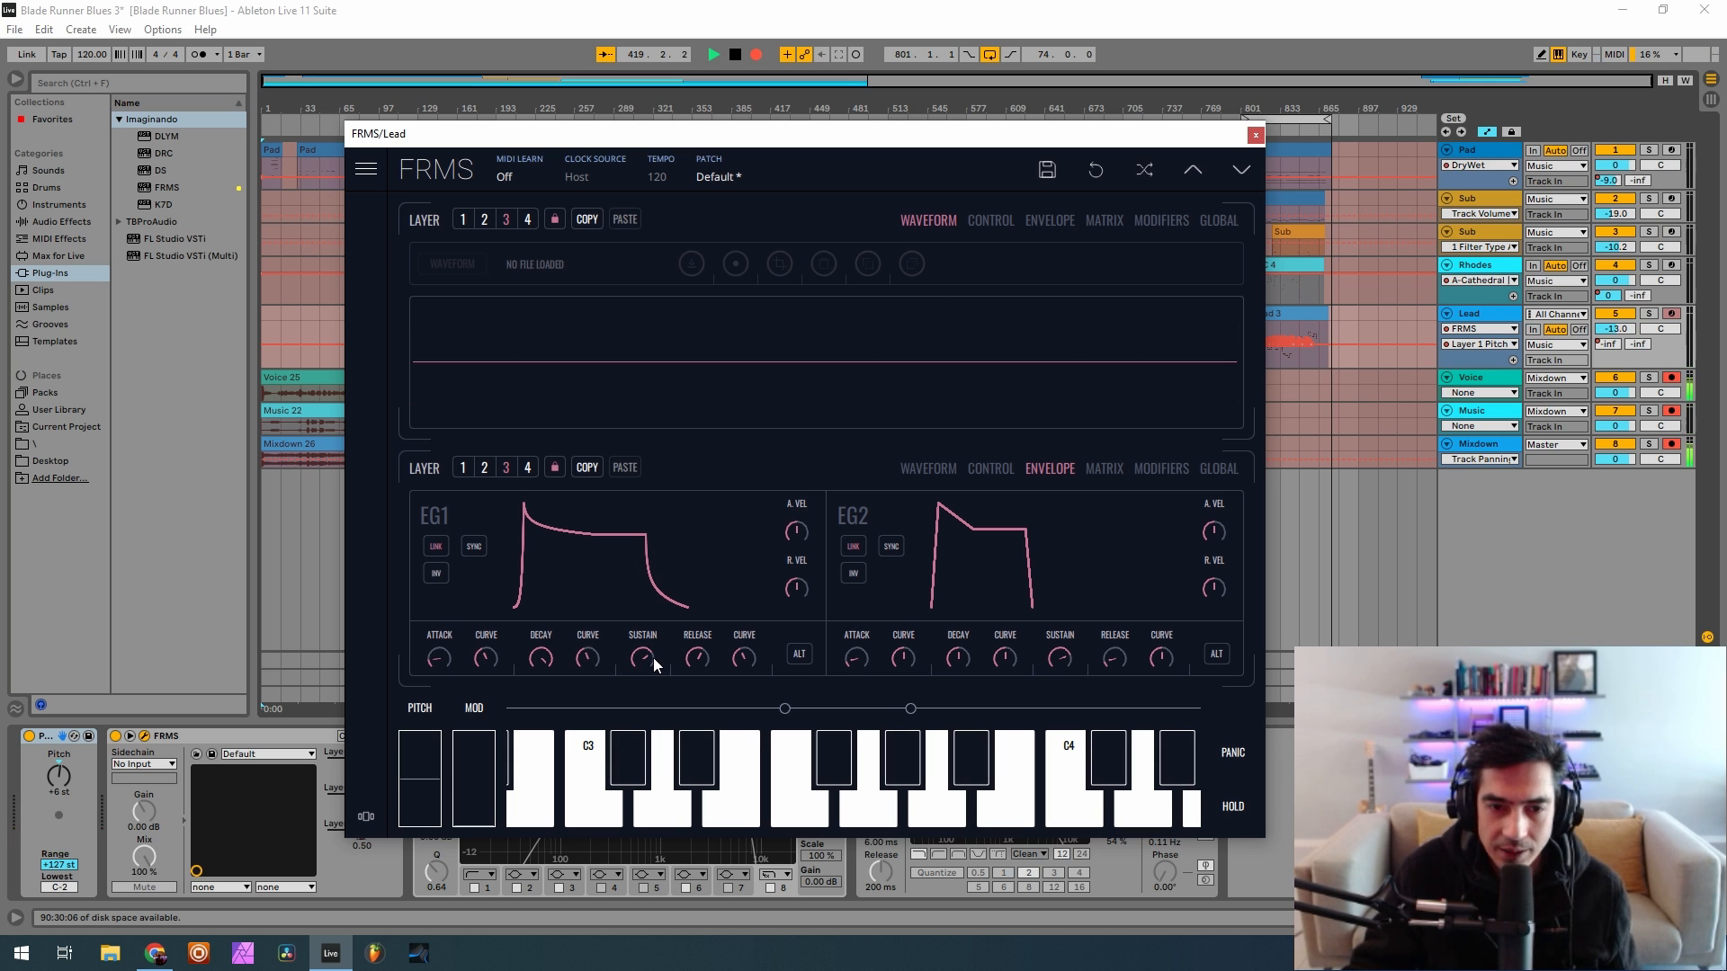
Lower EG1's sustain to a low level and shorten its release slightly
left_click_drag(644, 660, 692, 818)
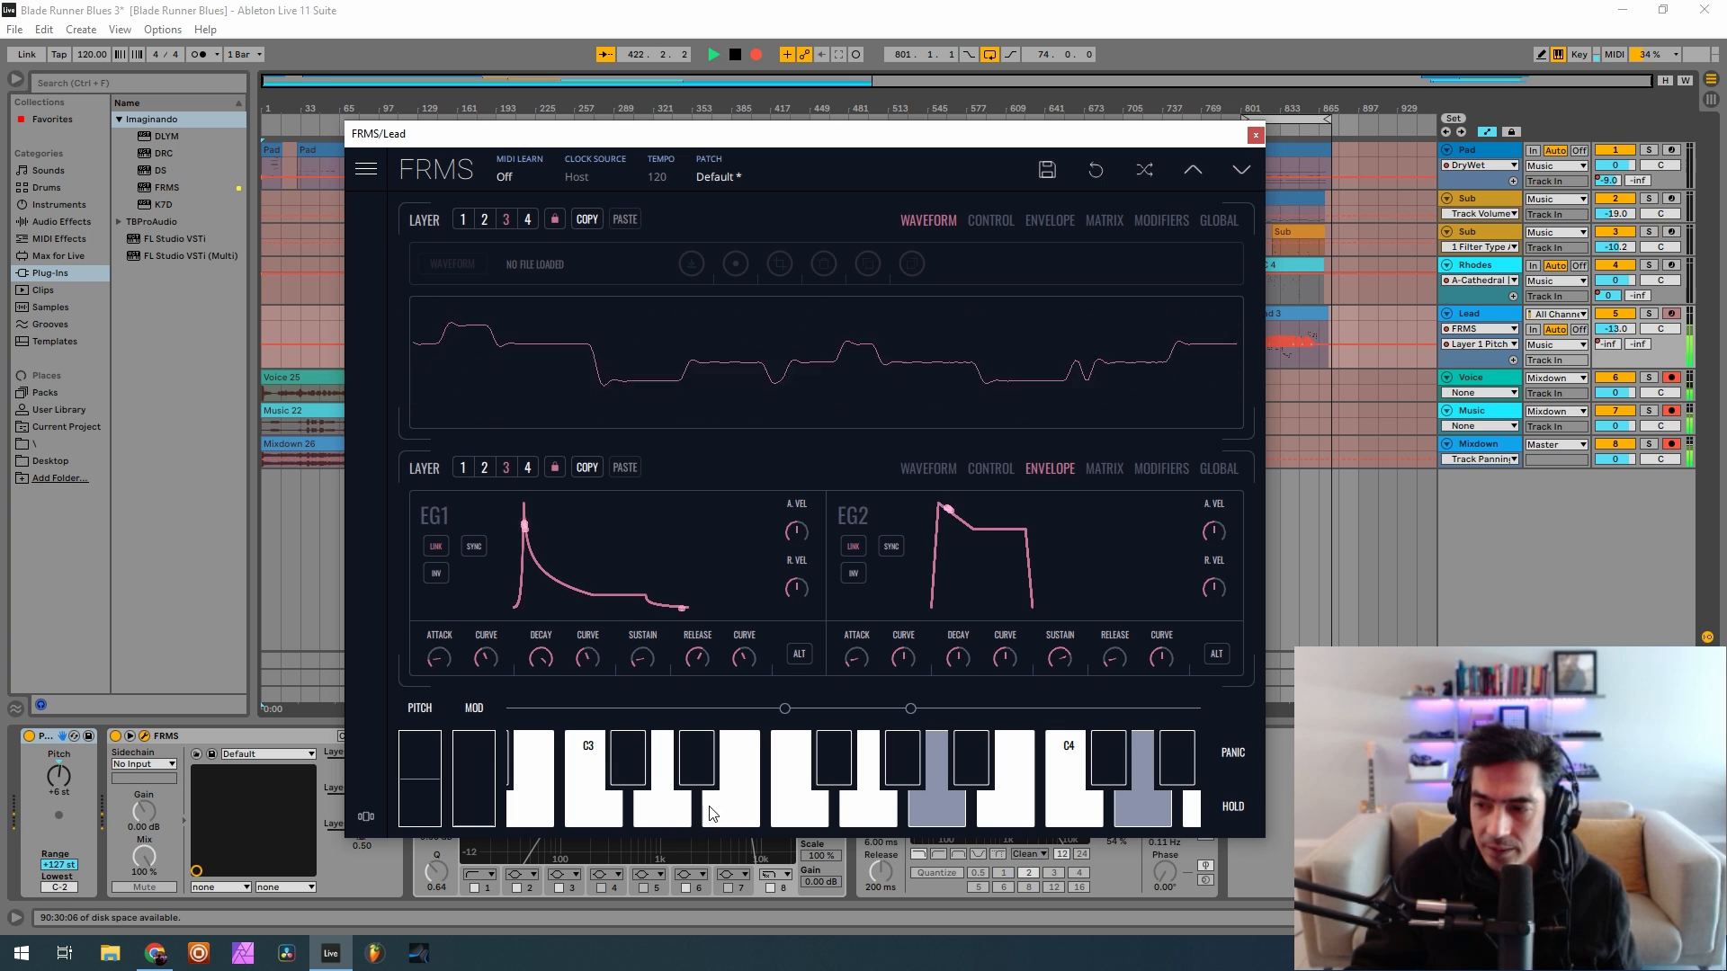
mouse_move(700, 654)
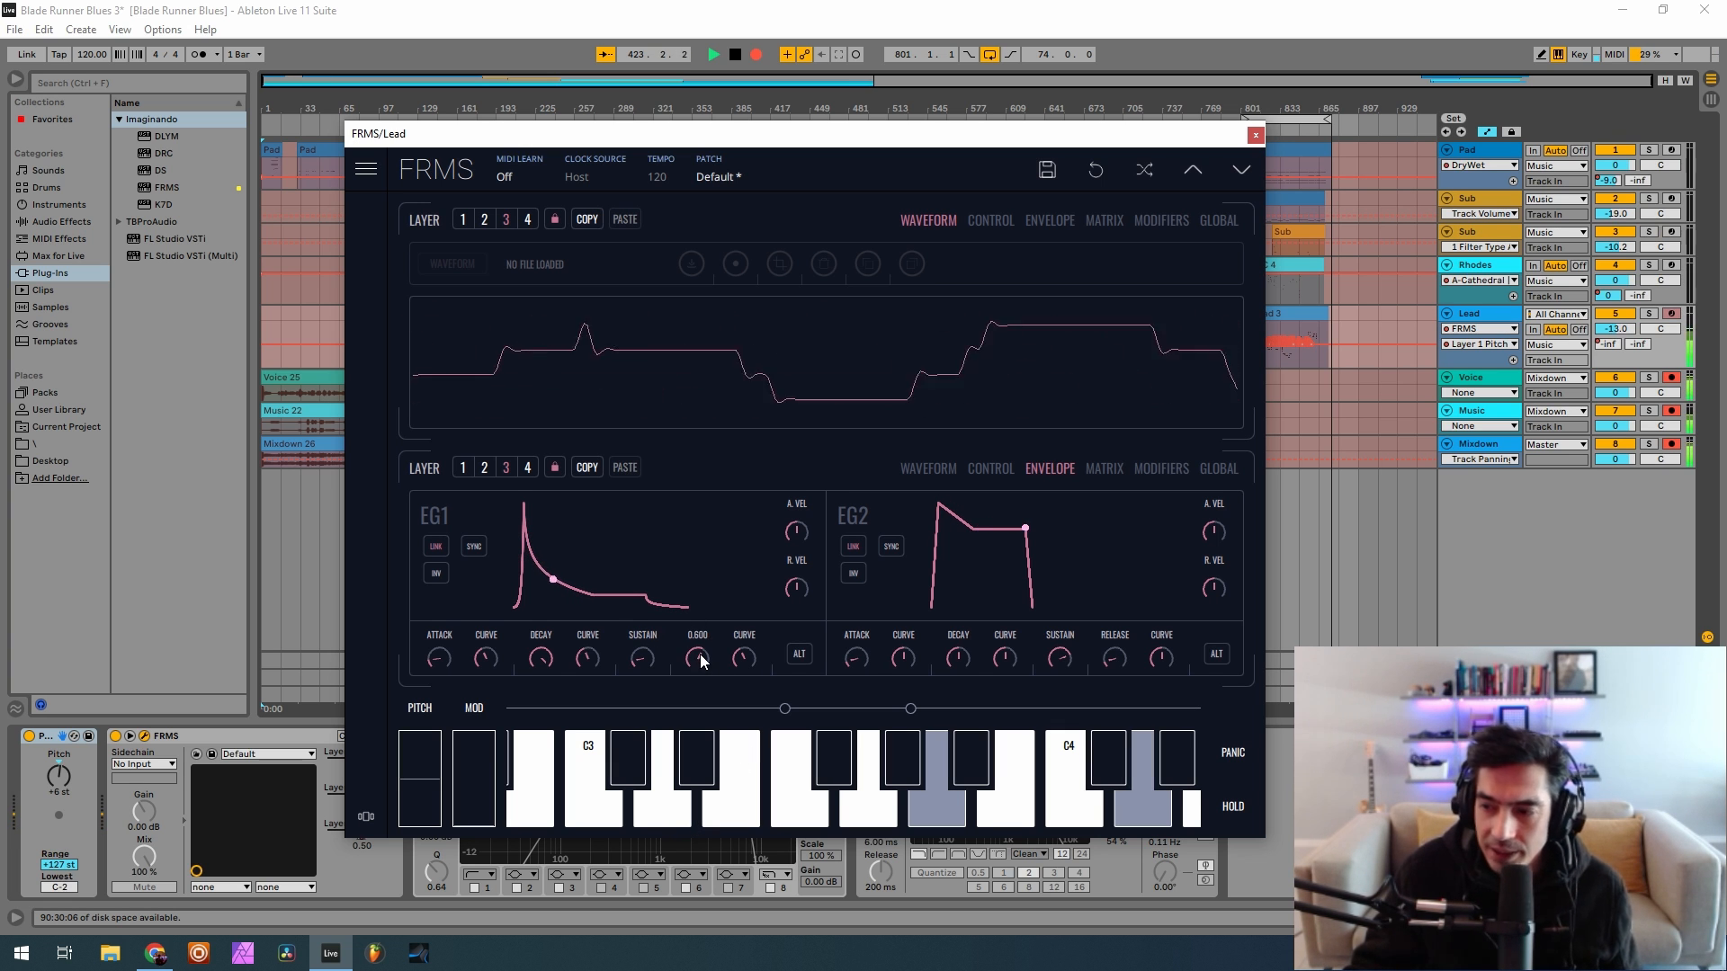
left_click_drag(699, 655, 691, 691)
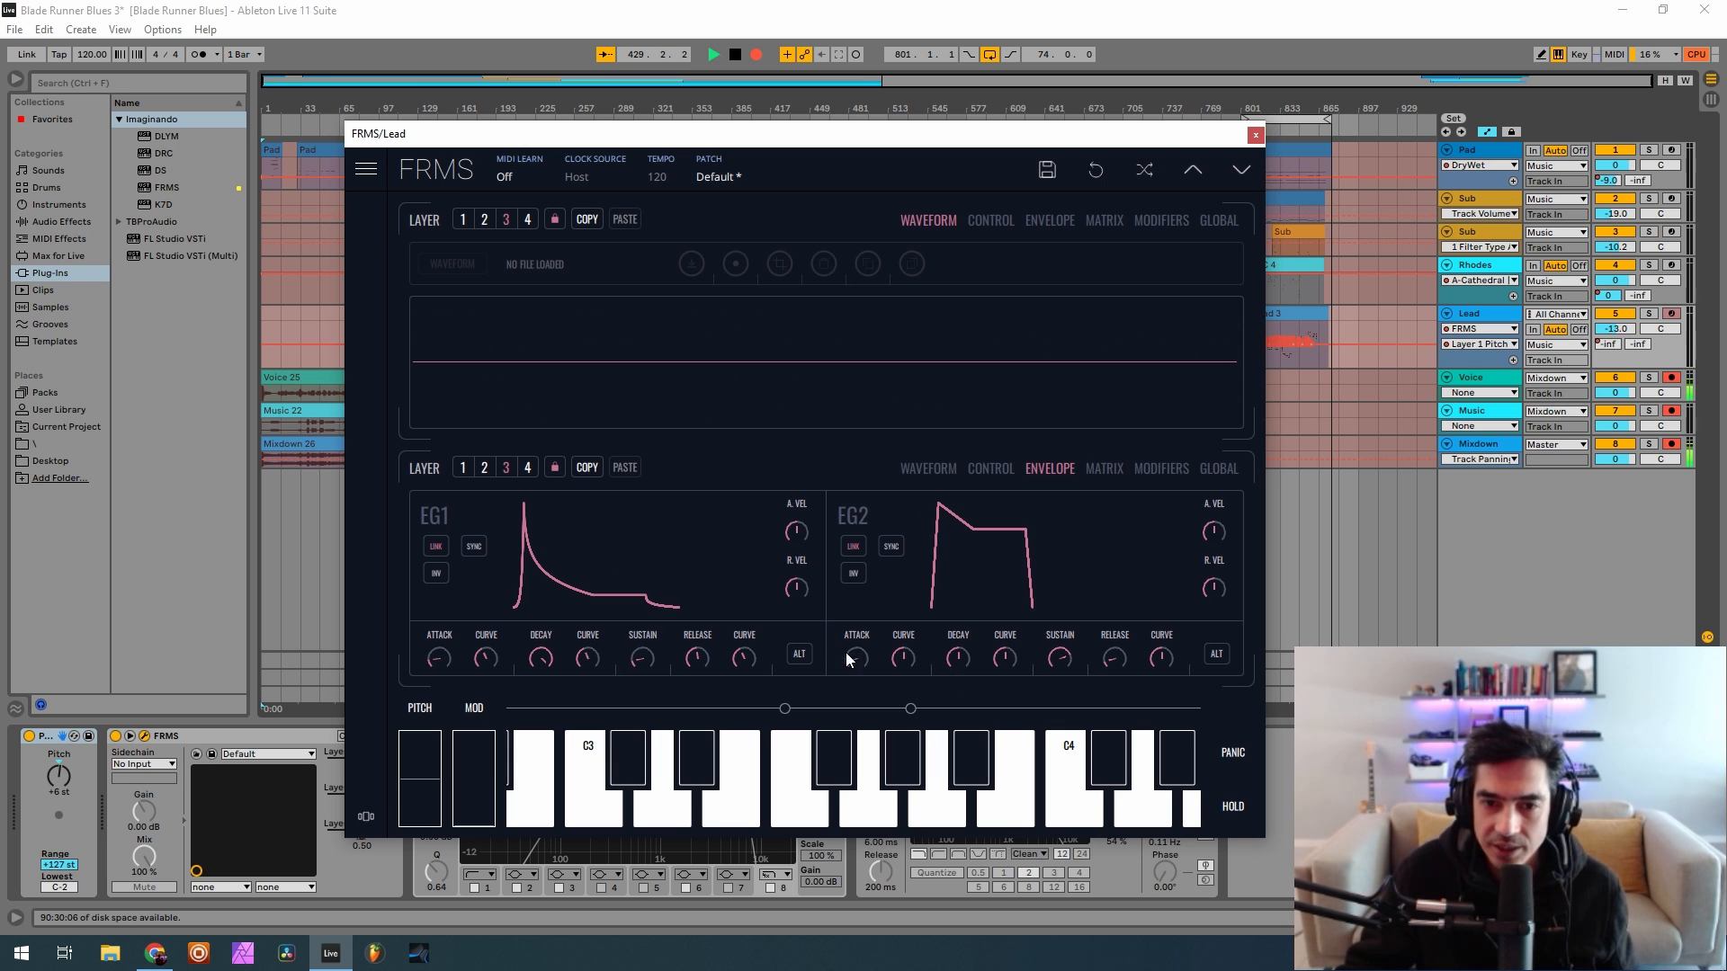
Set EG2's attack to minimum and decay to maximum, and raise its decay curve slightly above halfway
left_click_drag(848, 660, 861, 949)
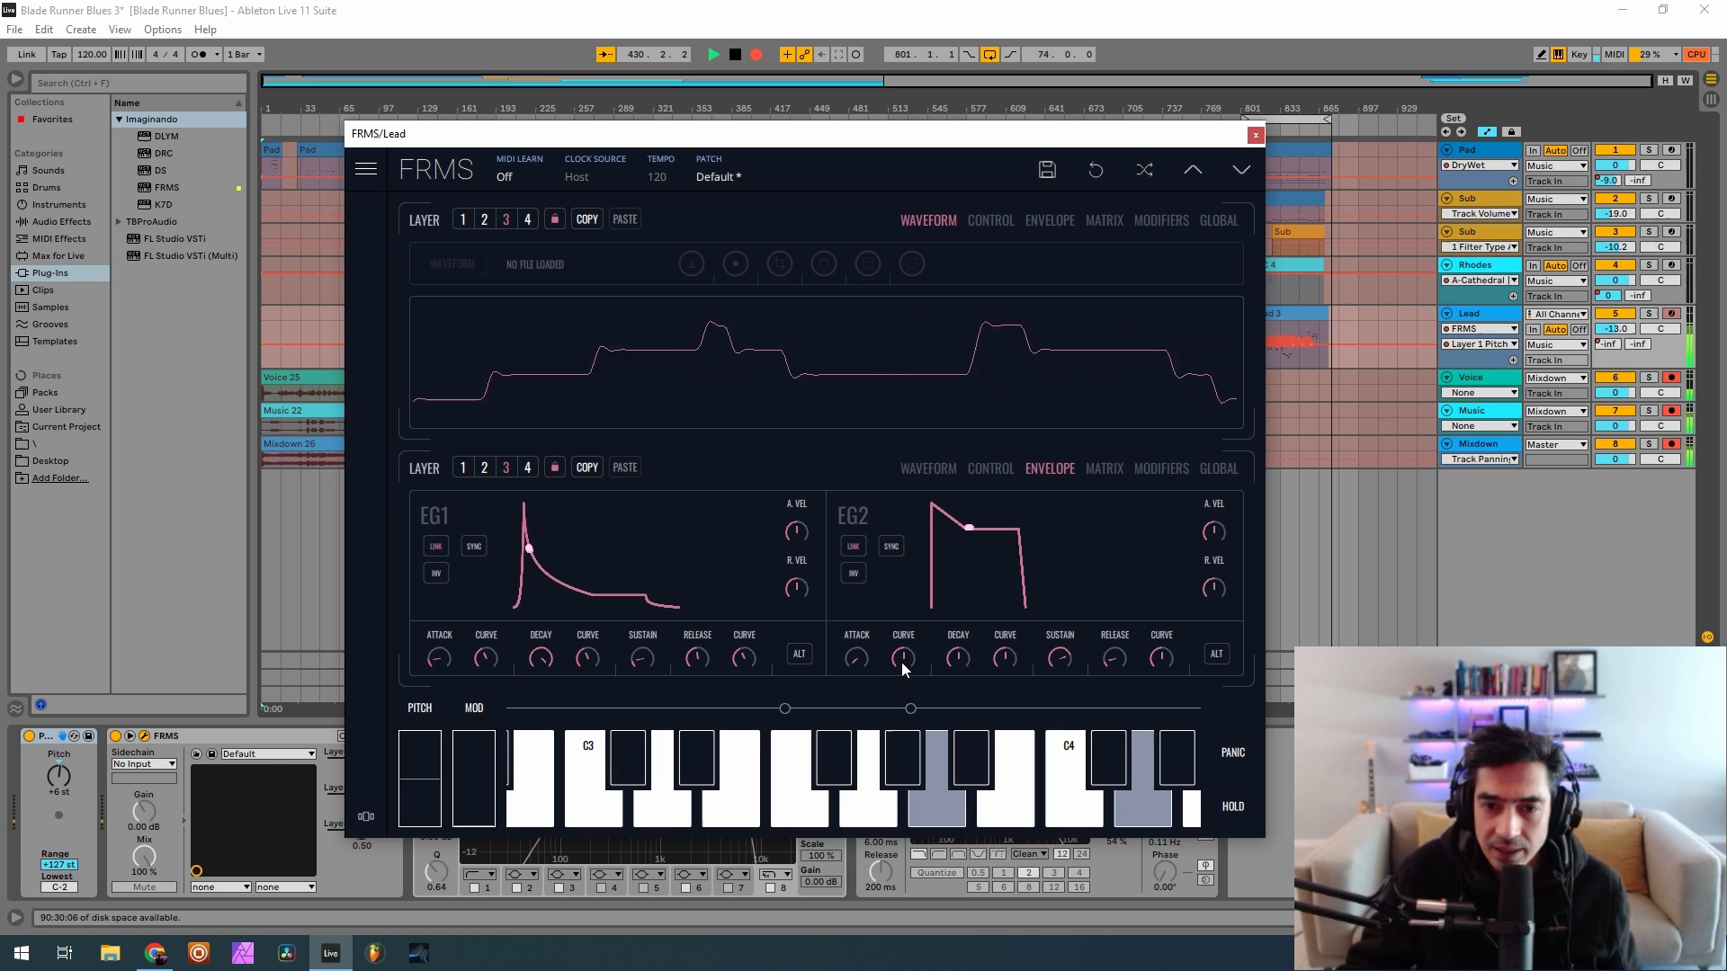
mouse_move(903, 662)
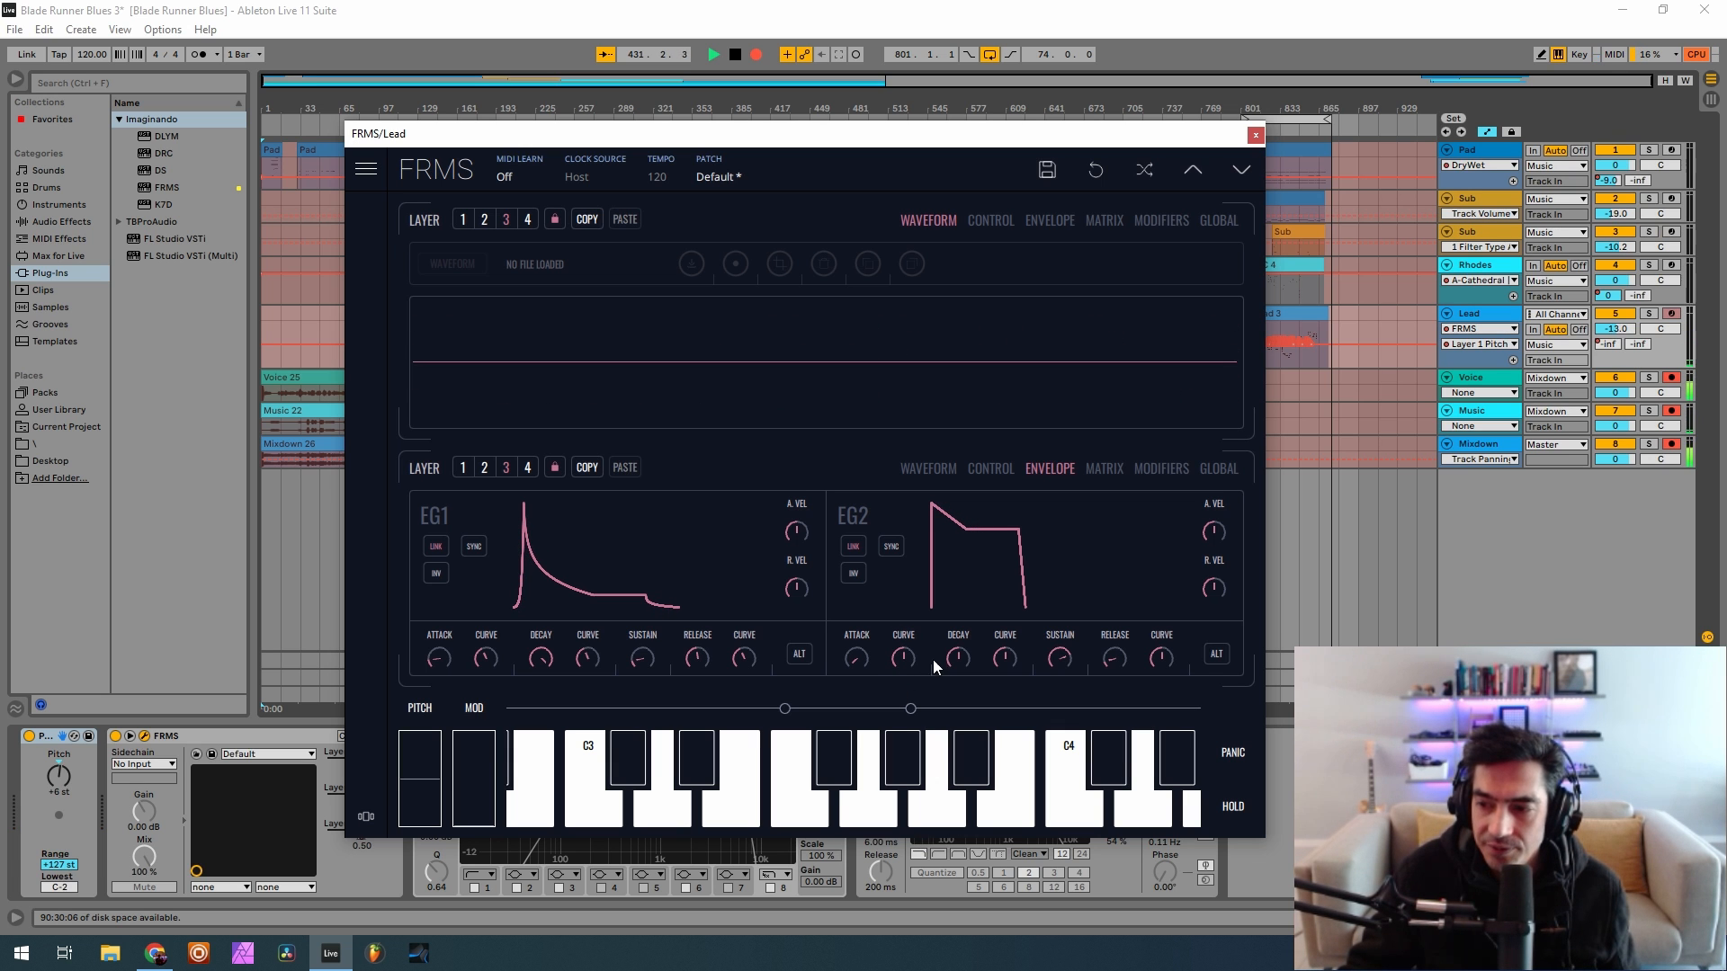
left_click_drag(959, 665, 1079, 281)
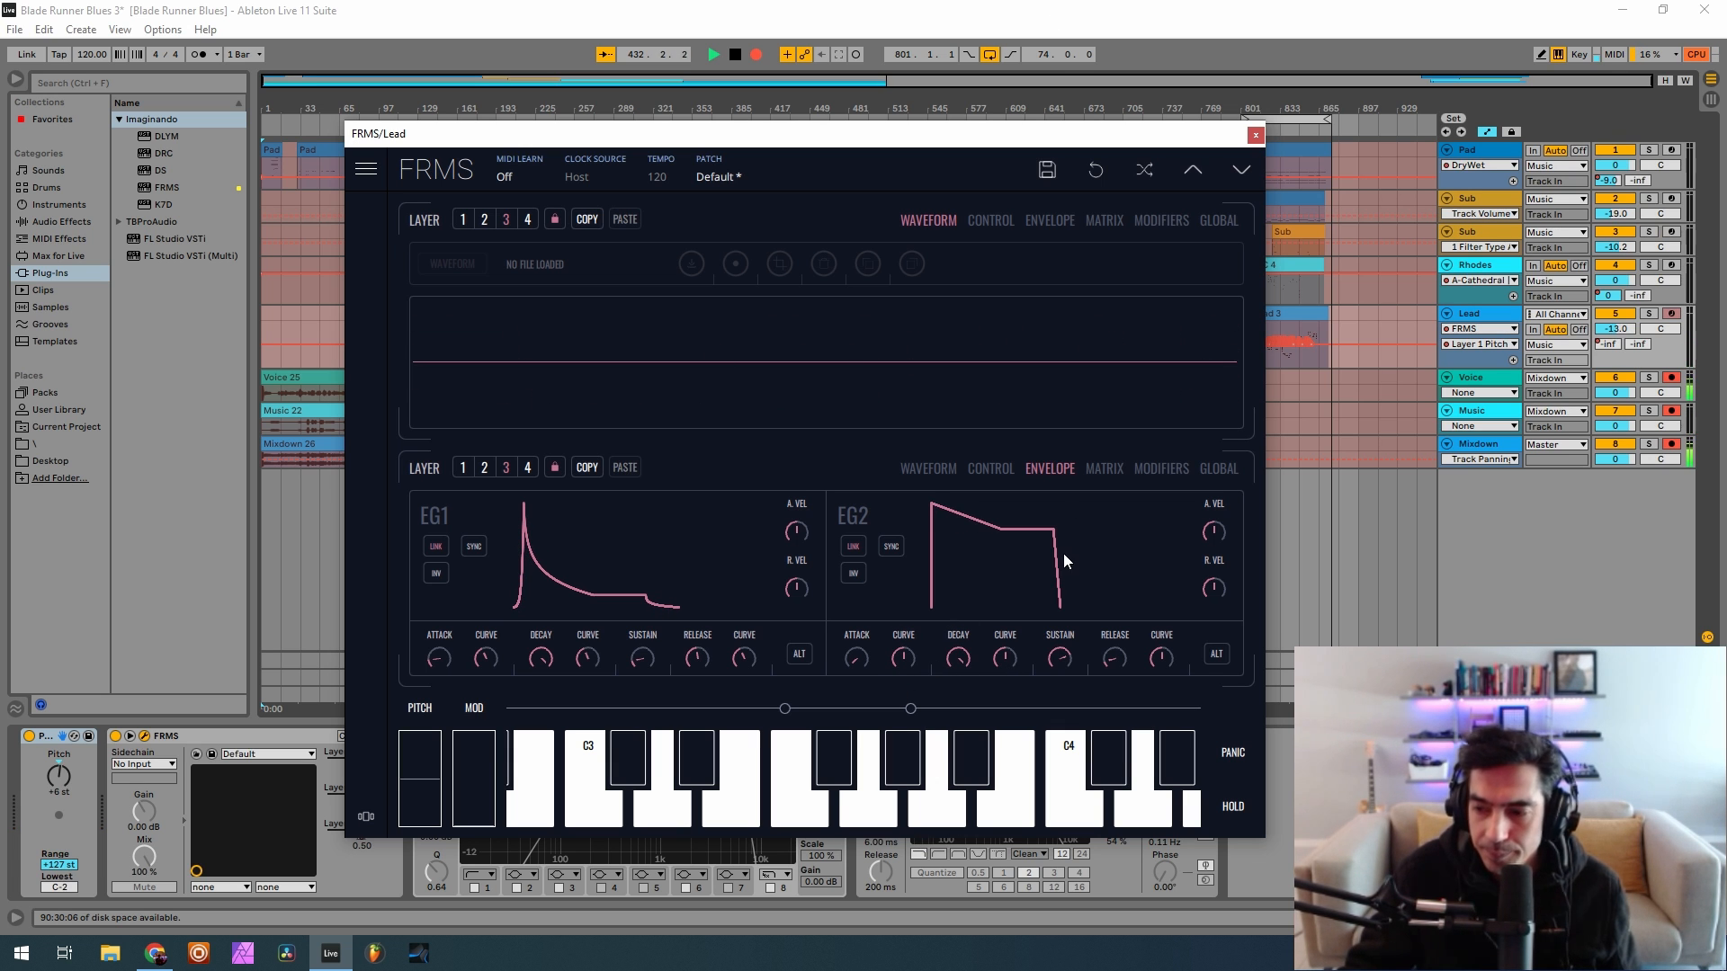
mouse_move(1004, 655)
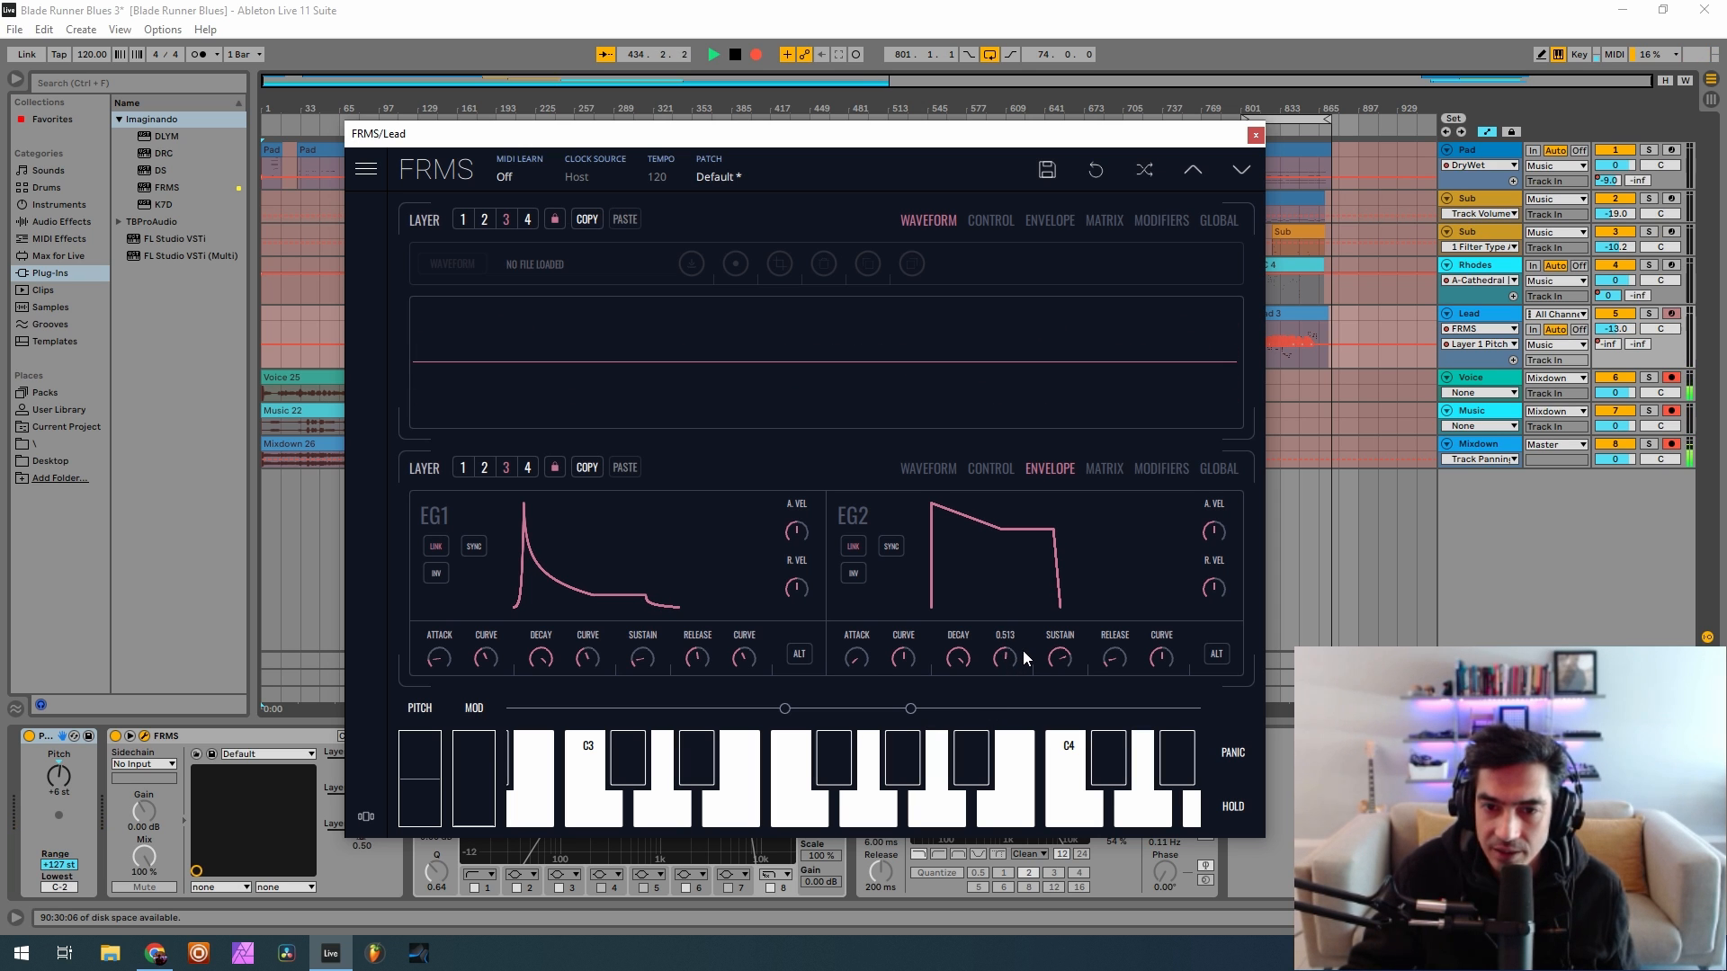
left_click_drag(1024, 652, 1031, 647)
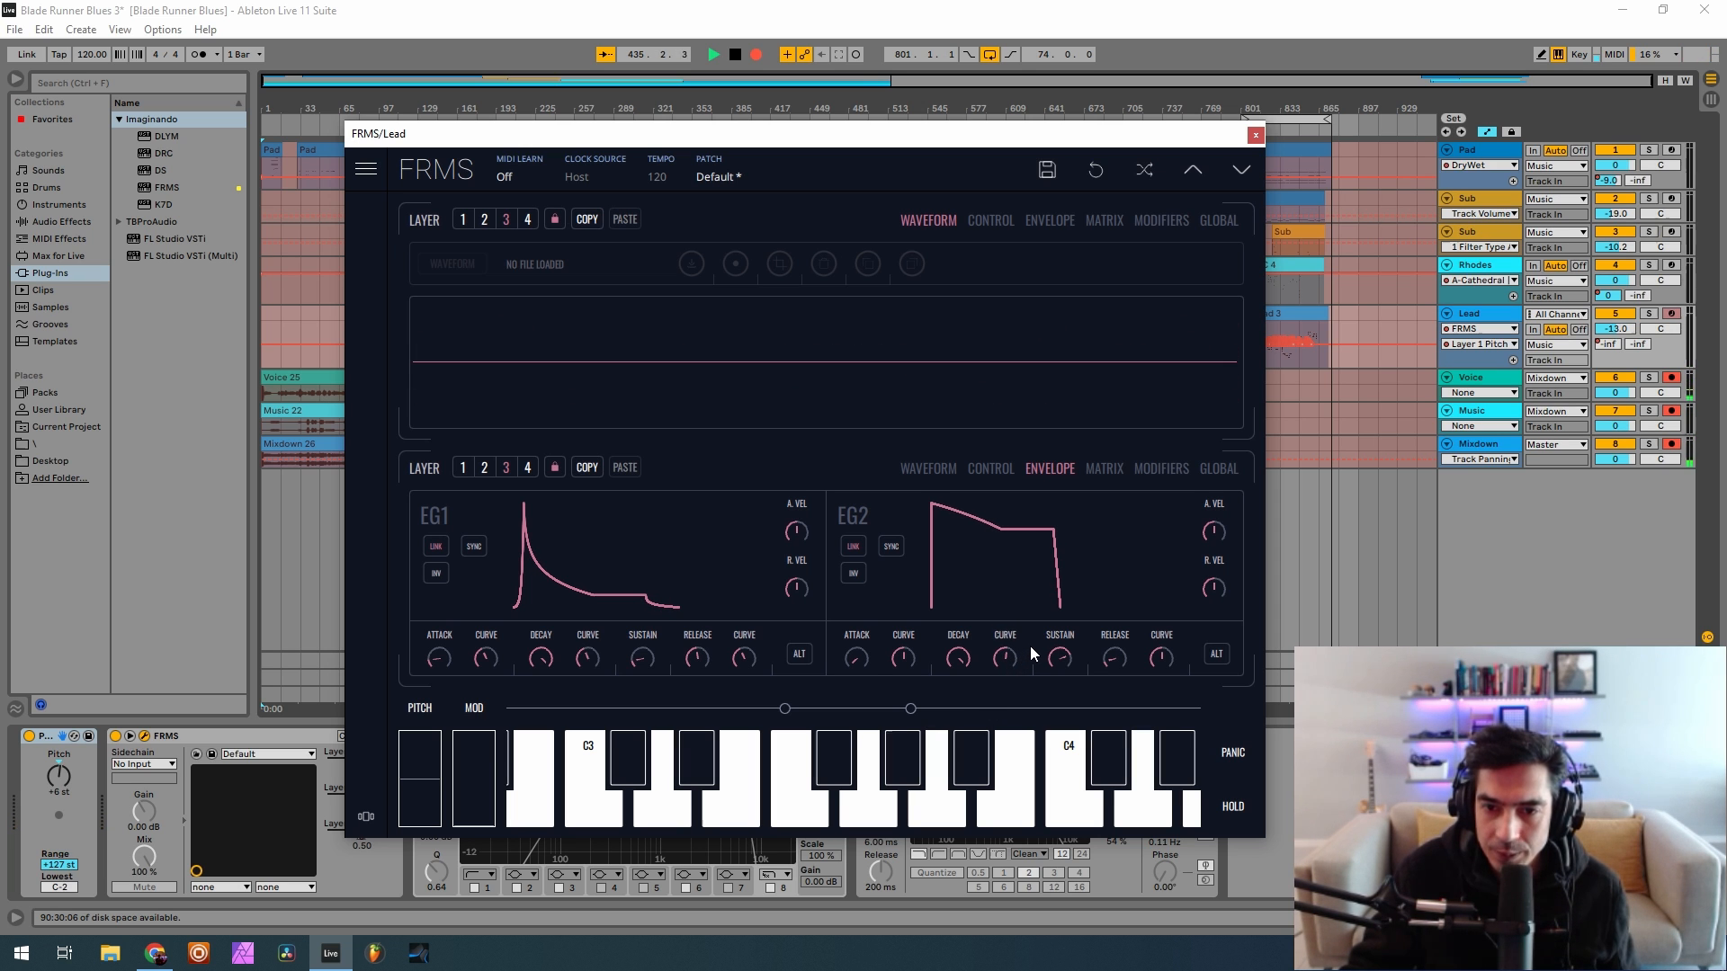
Raise EG2's maximum decay time to about 5000 ms, lower its sustain to about a quarter and lengthen its release
left_click(1214, 656)
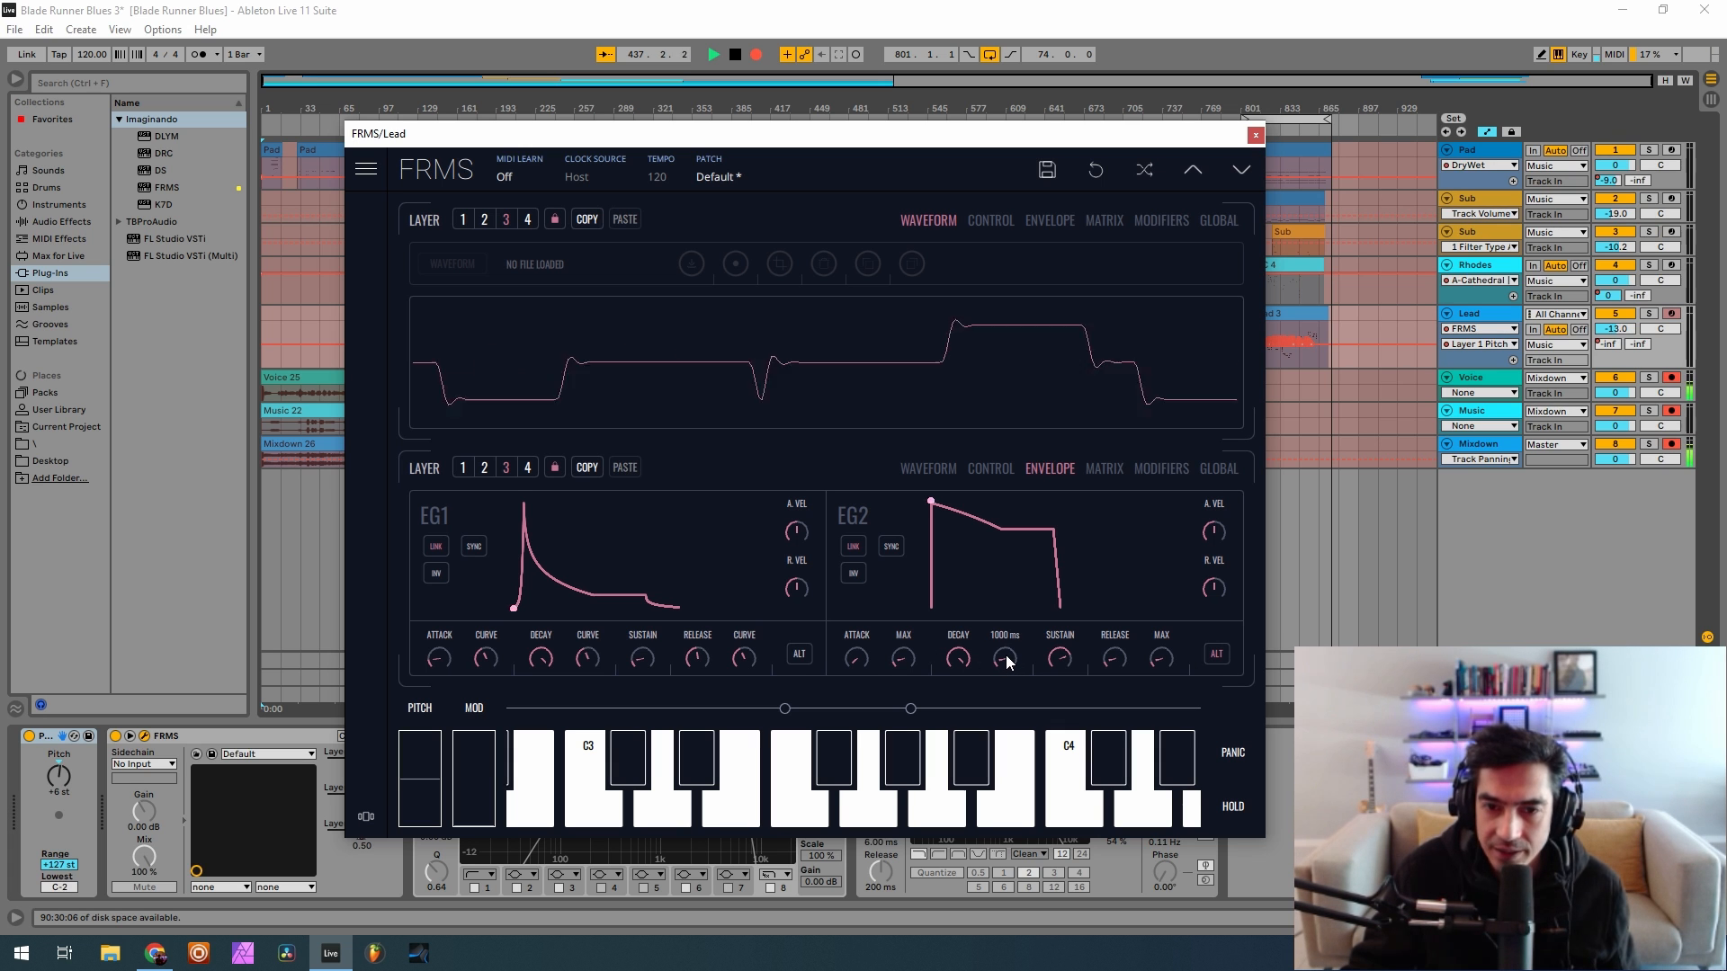
left_click_drag(1007, 663, 1004, 636)
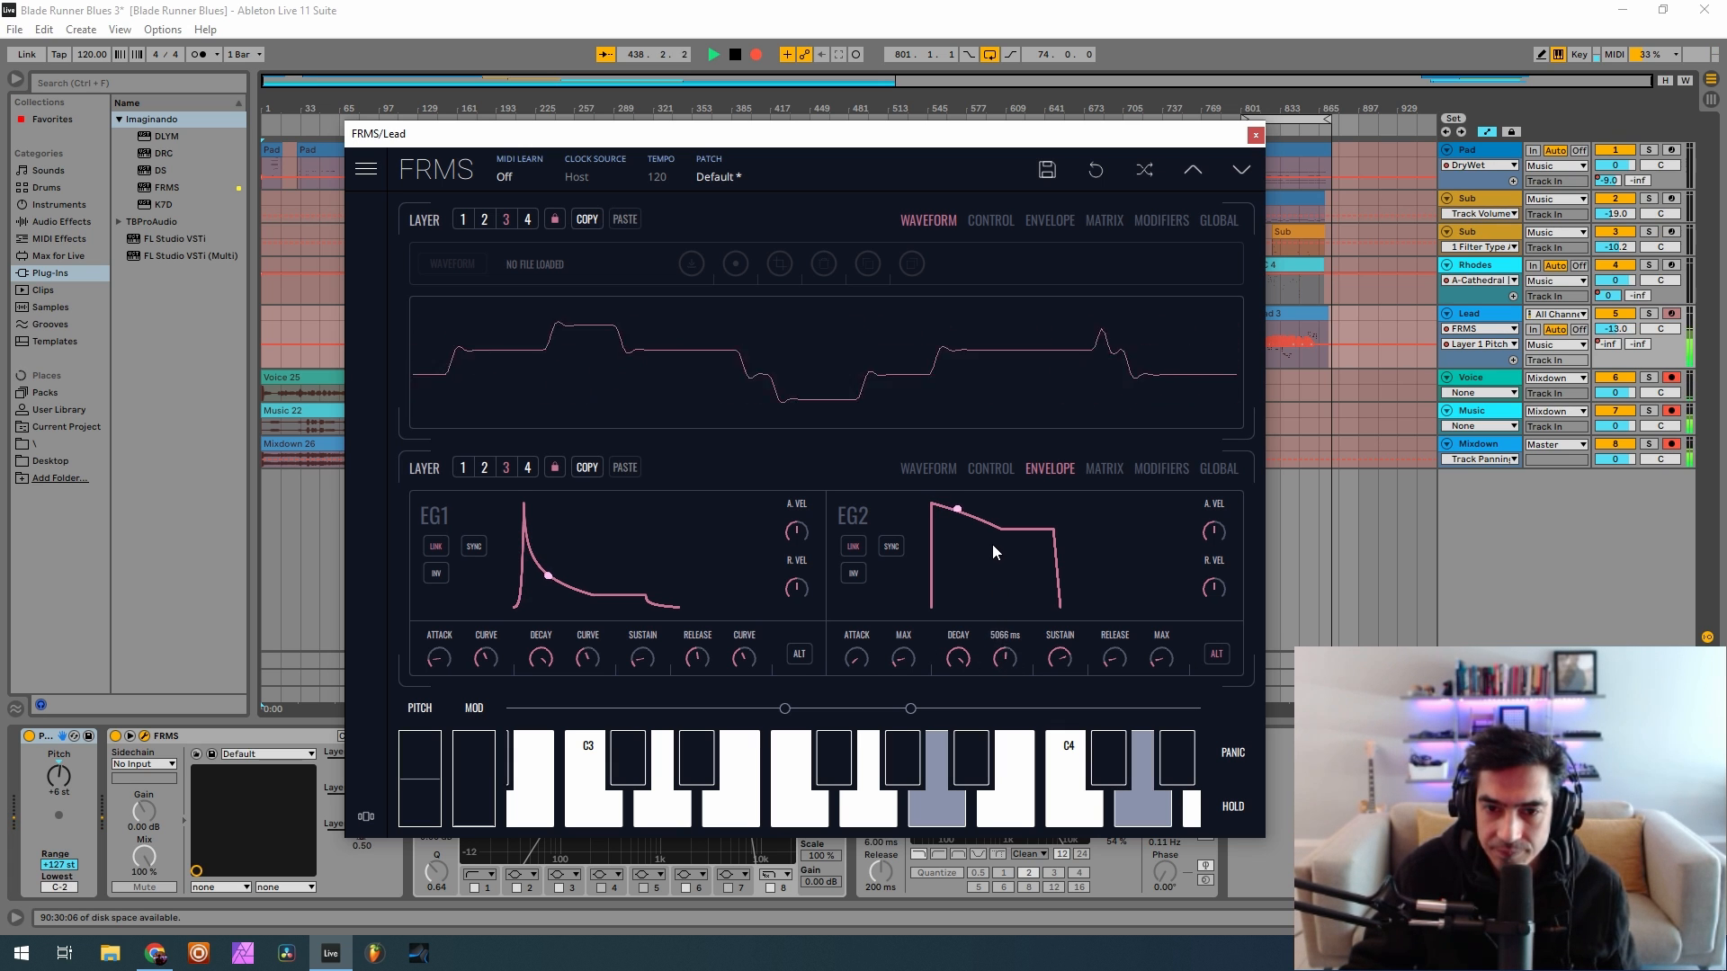
left_click_drag(991, 544, 1000, 537)
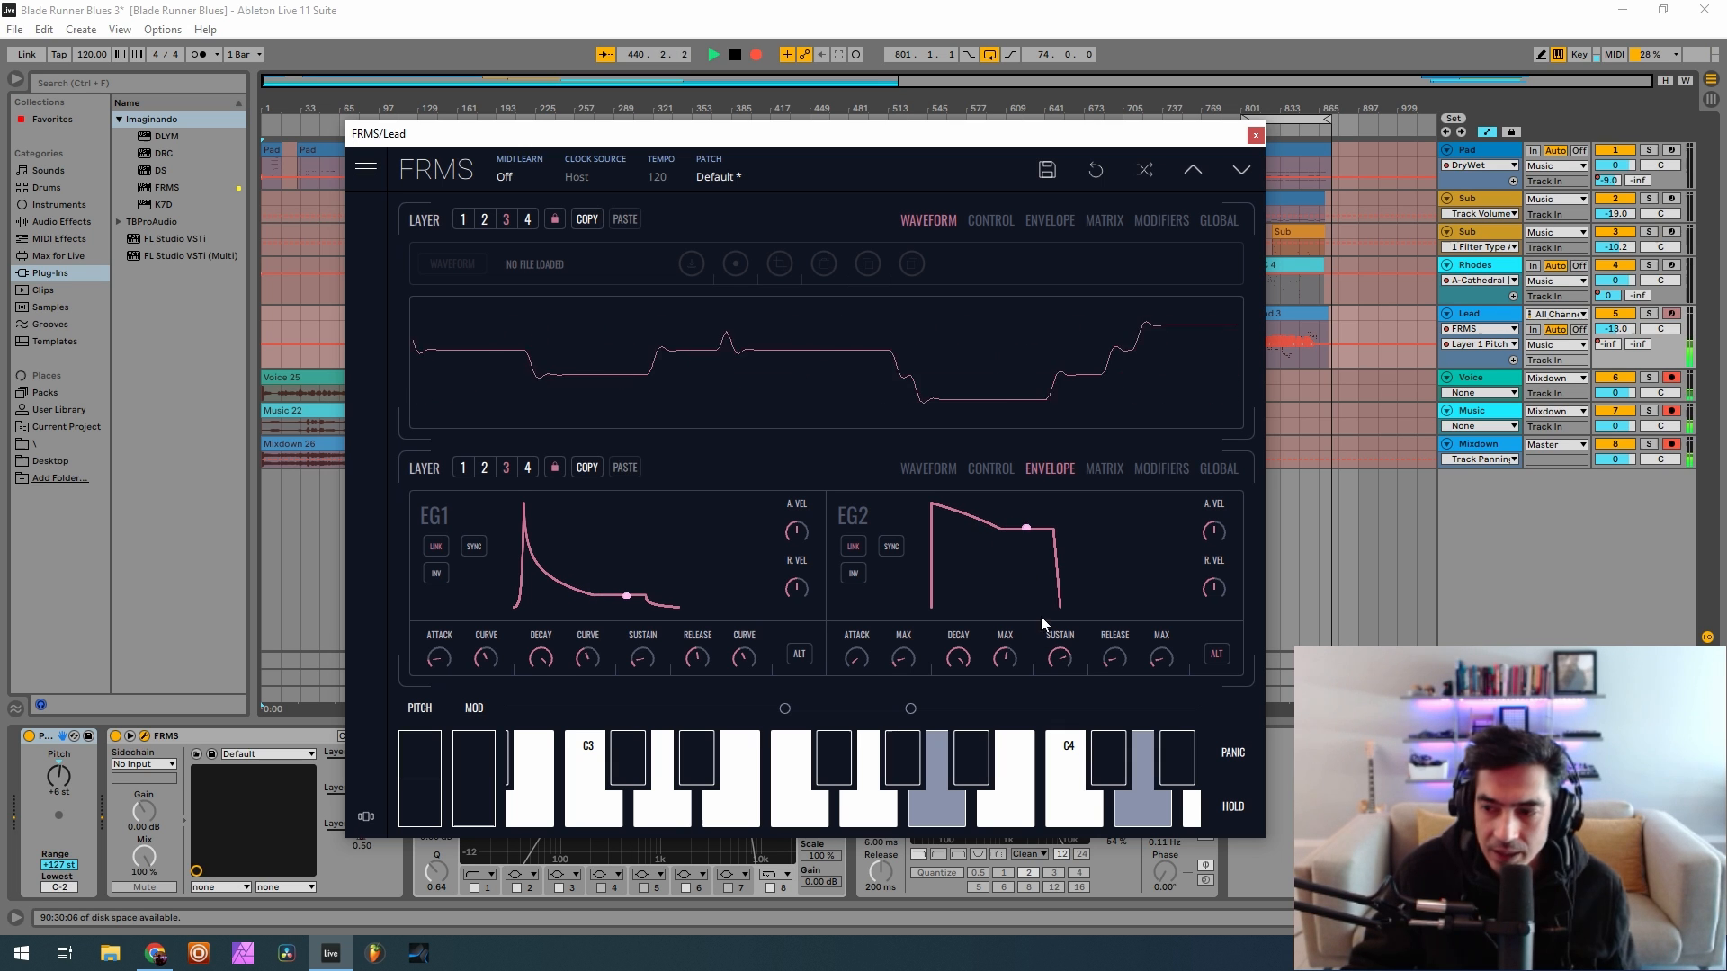
left_click_drag(1062, 667, 1021, 909)
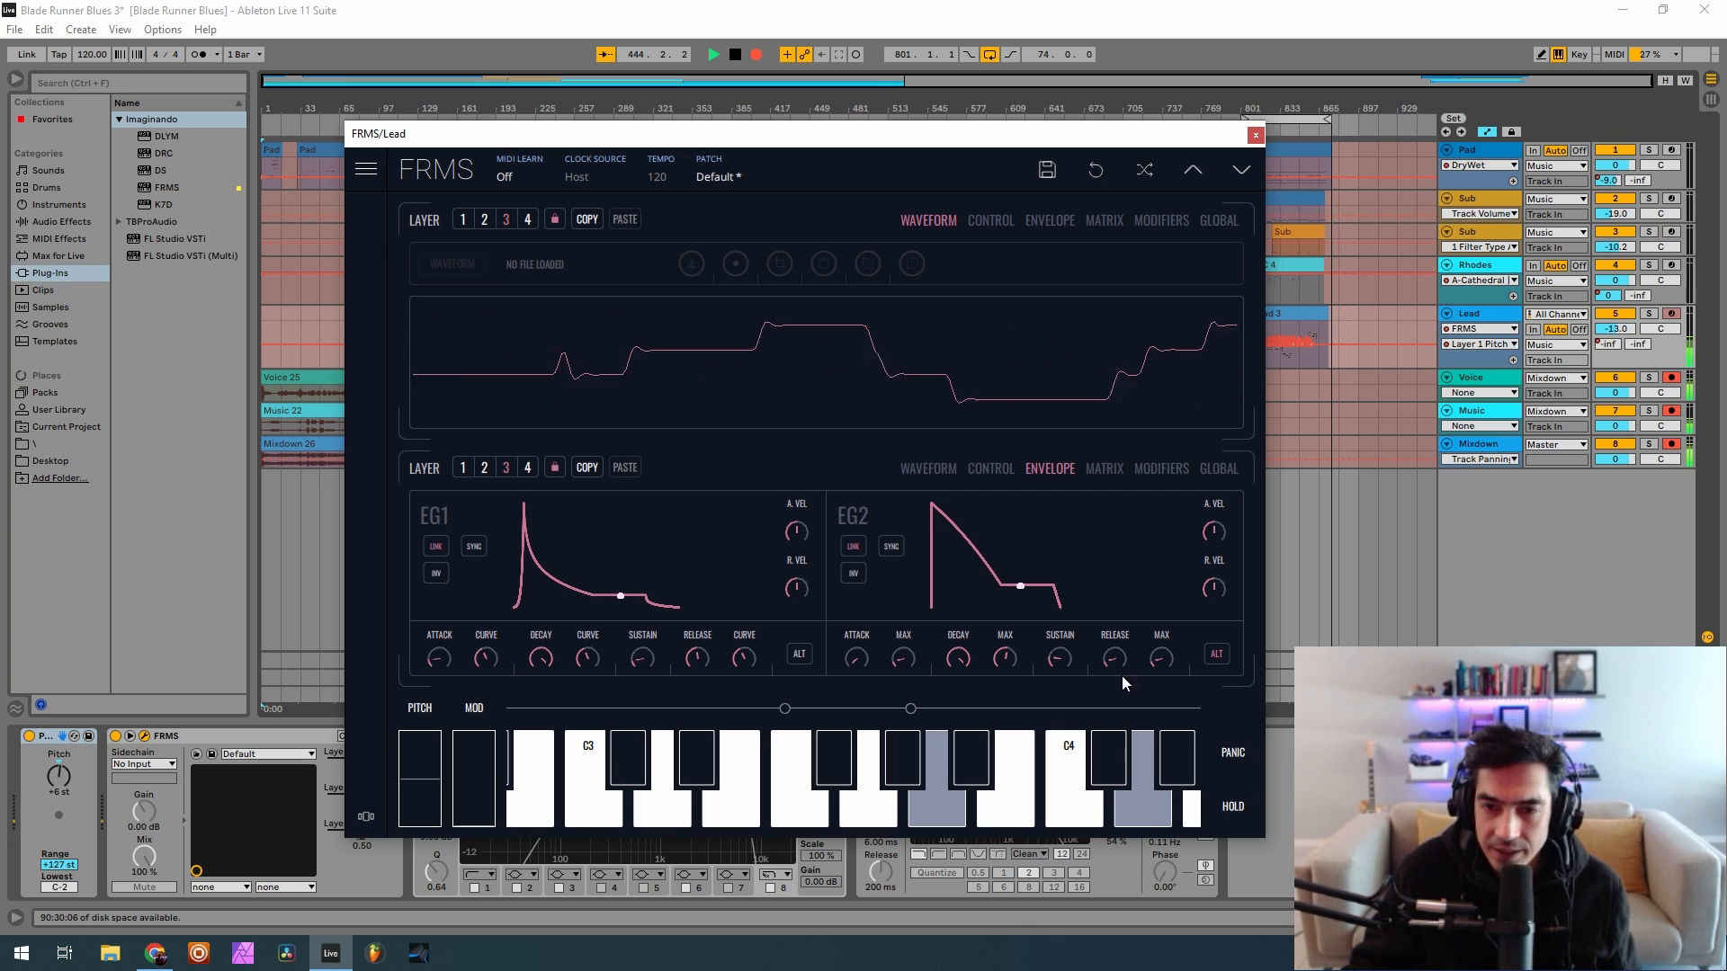
left_click_drag(1115, 657, 1166, 441)
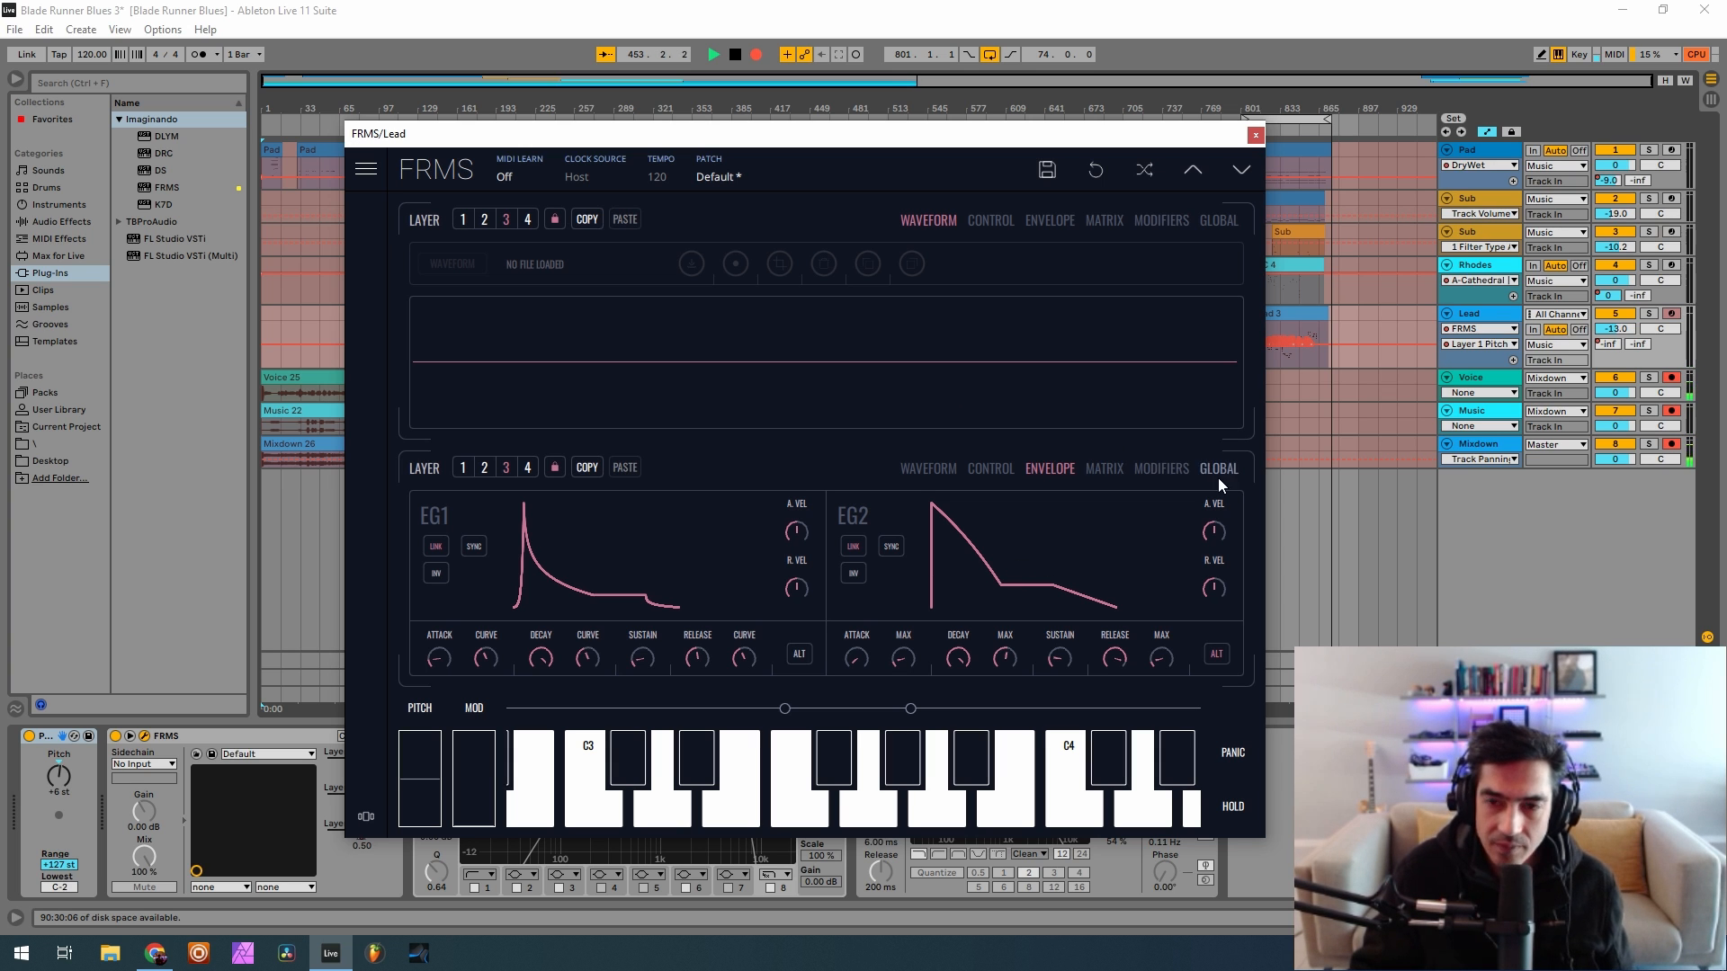
Raise LFO 1's rate to about a third and set its delay to about 0.317
left_click(1161, 468)
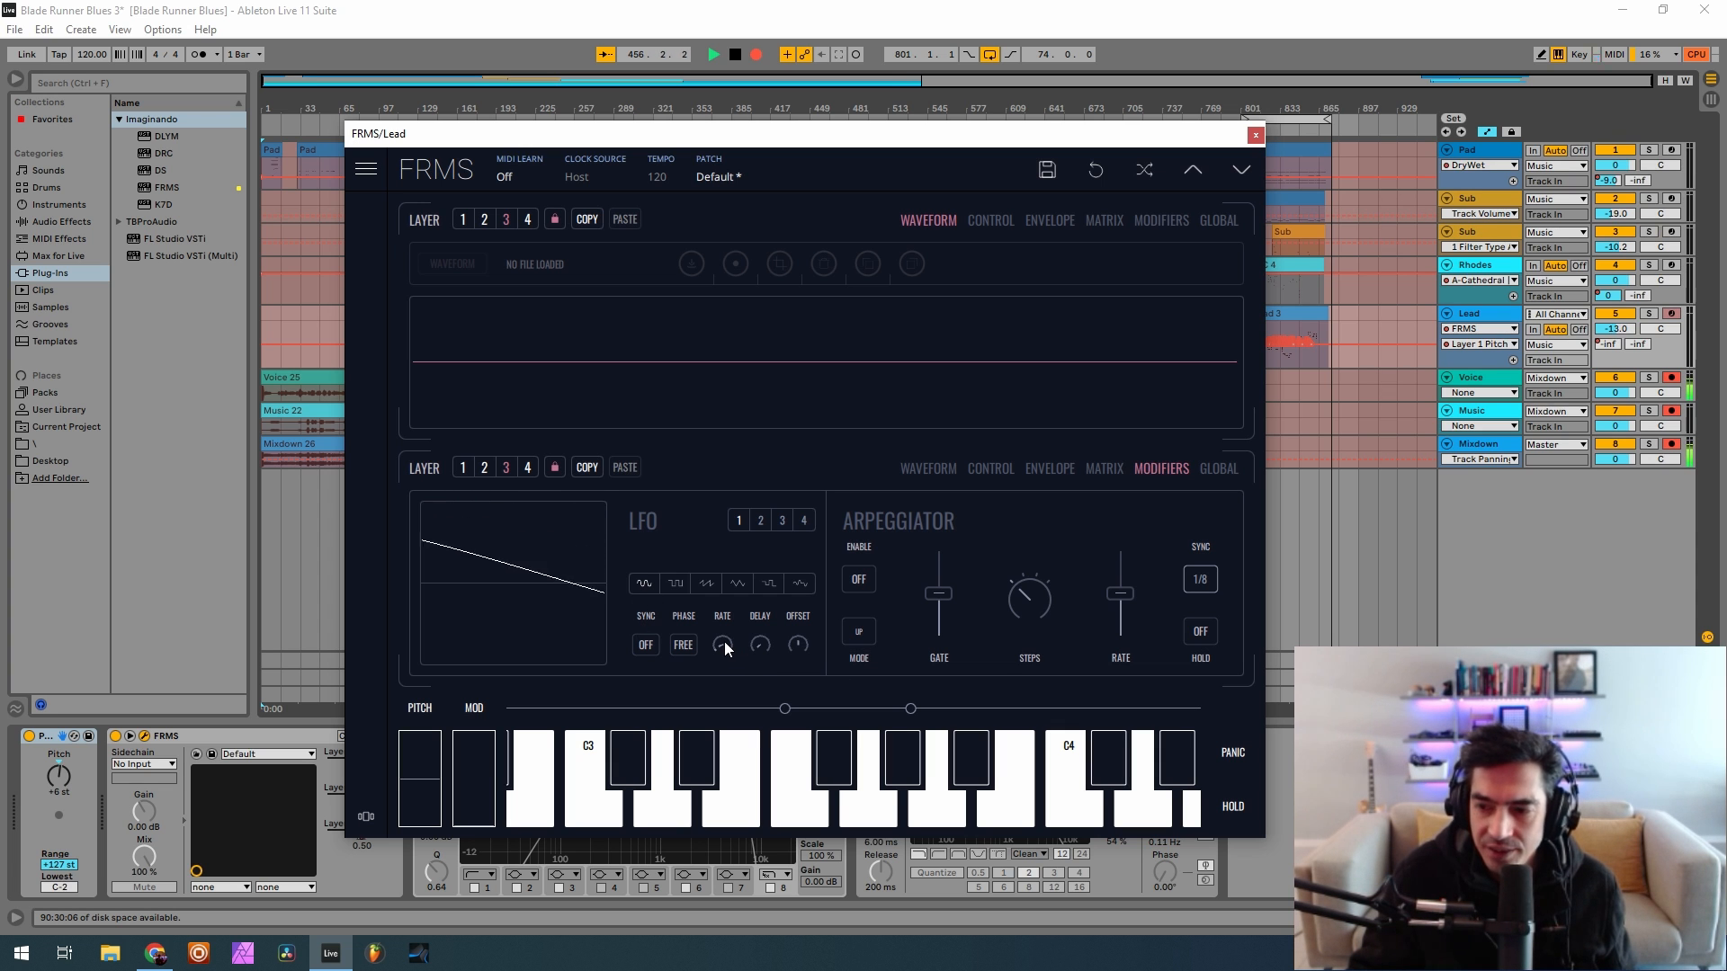
left_click_drag(724, 640, 883, 569)
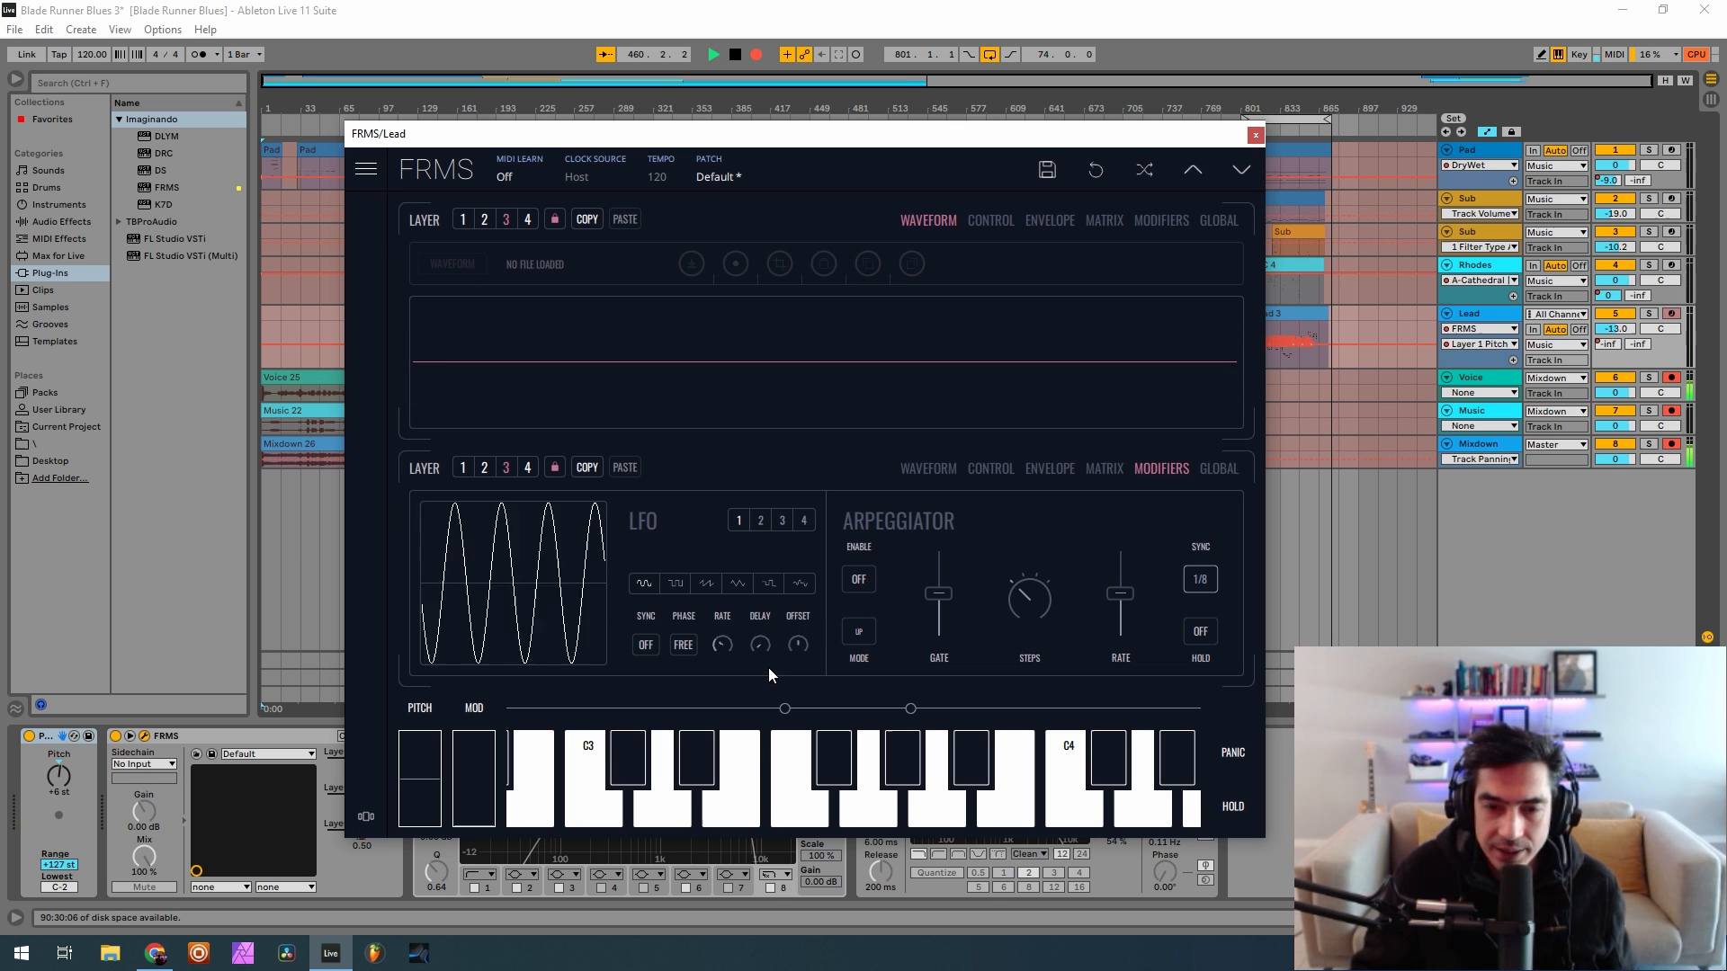
left_click_drag(750, 649, 942, 559)
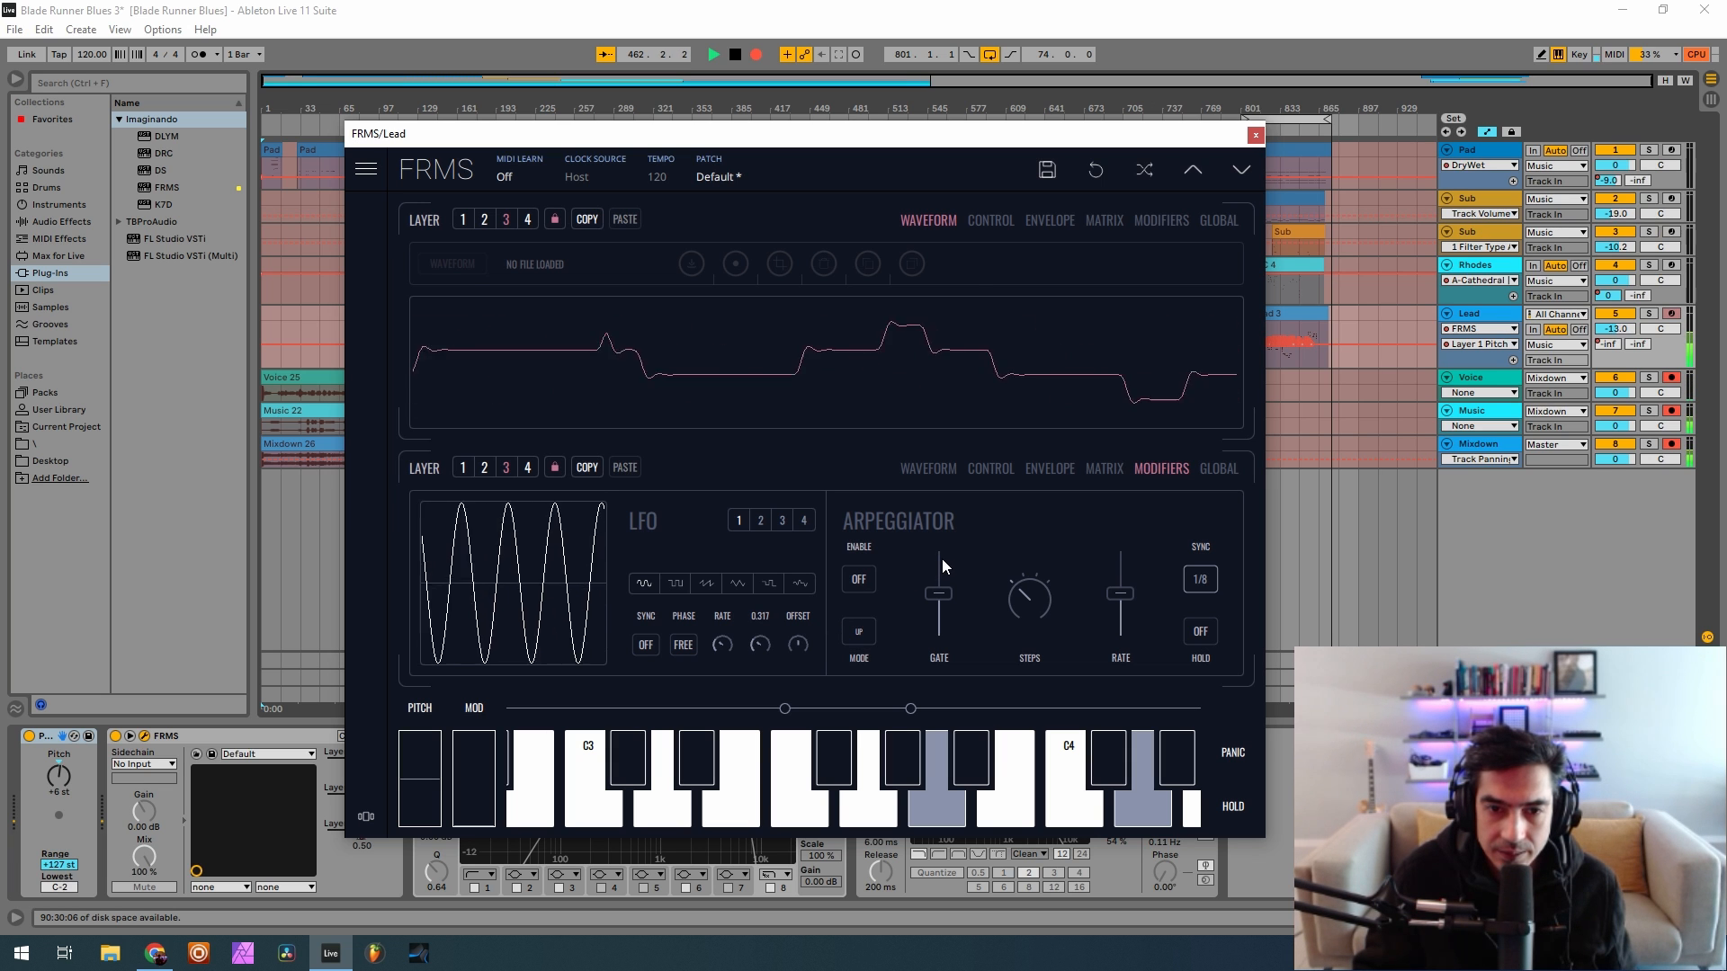
Modulate pitch with LFO 1 in the modulation matrix of layers 3, 2 and 1, at about 0.116
left_click(1105, 468)
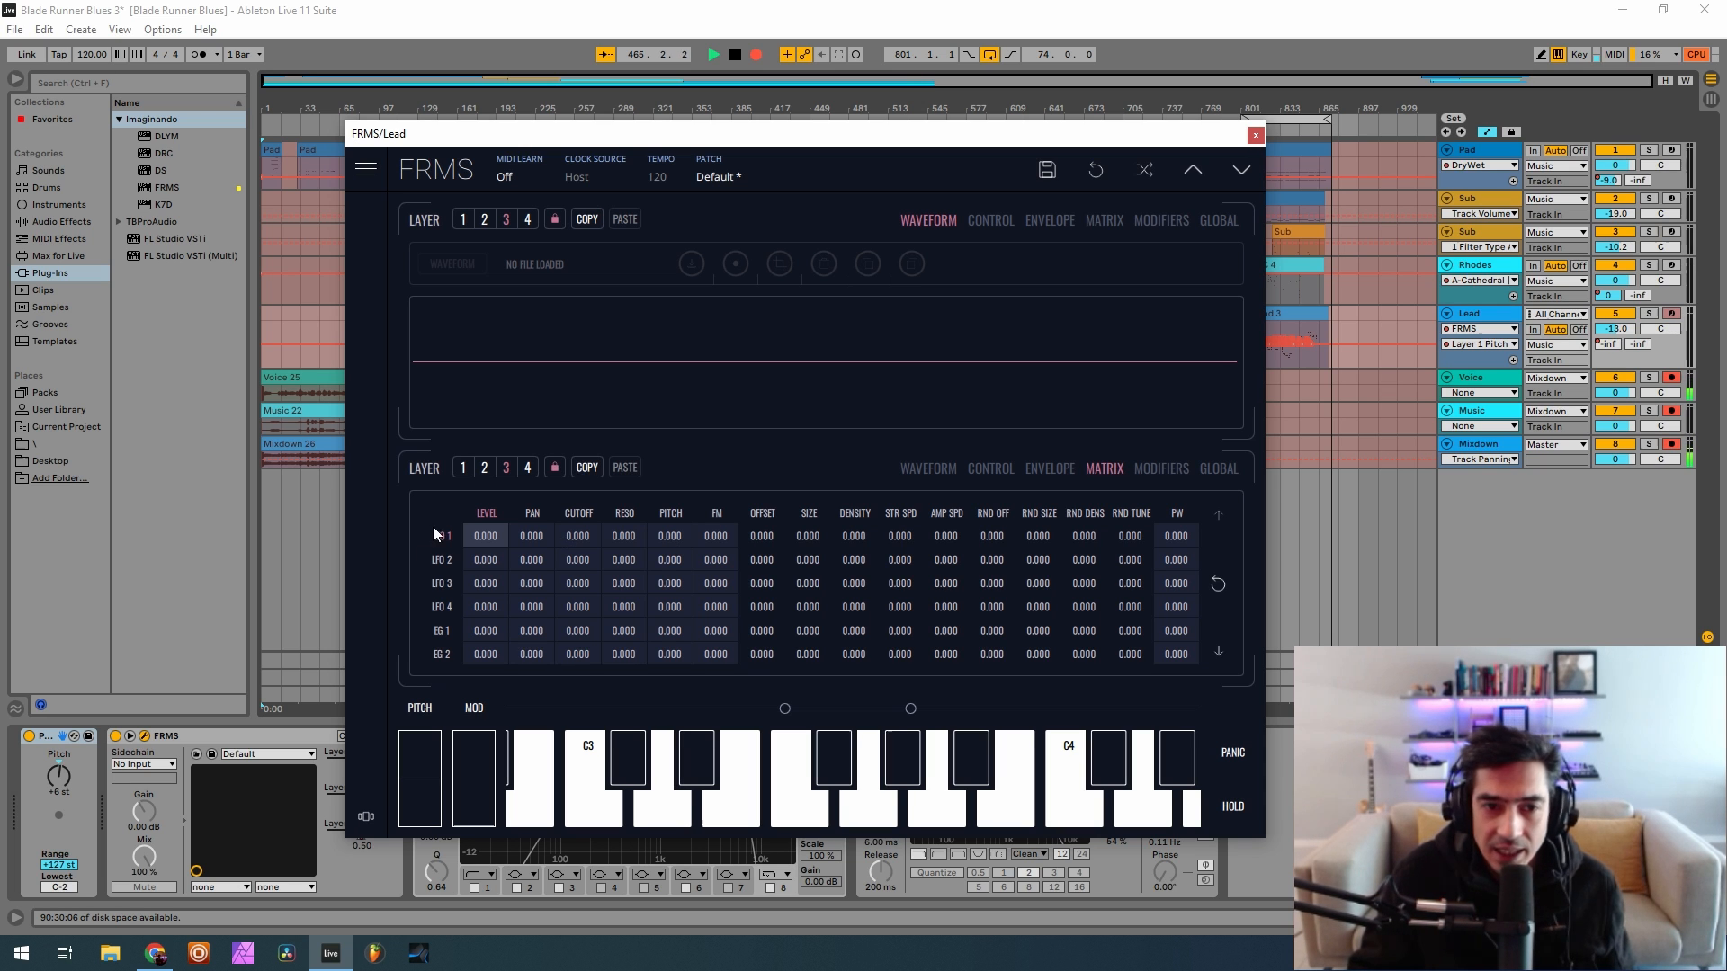
left_click(676, 536)
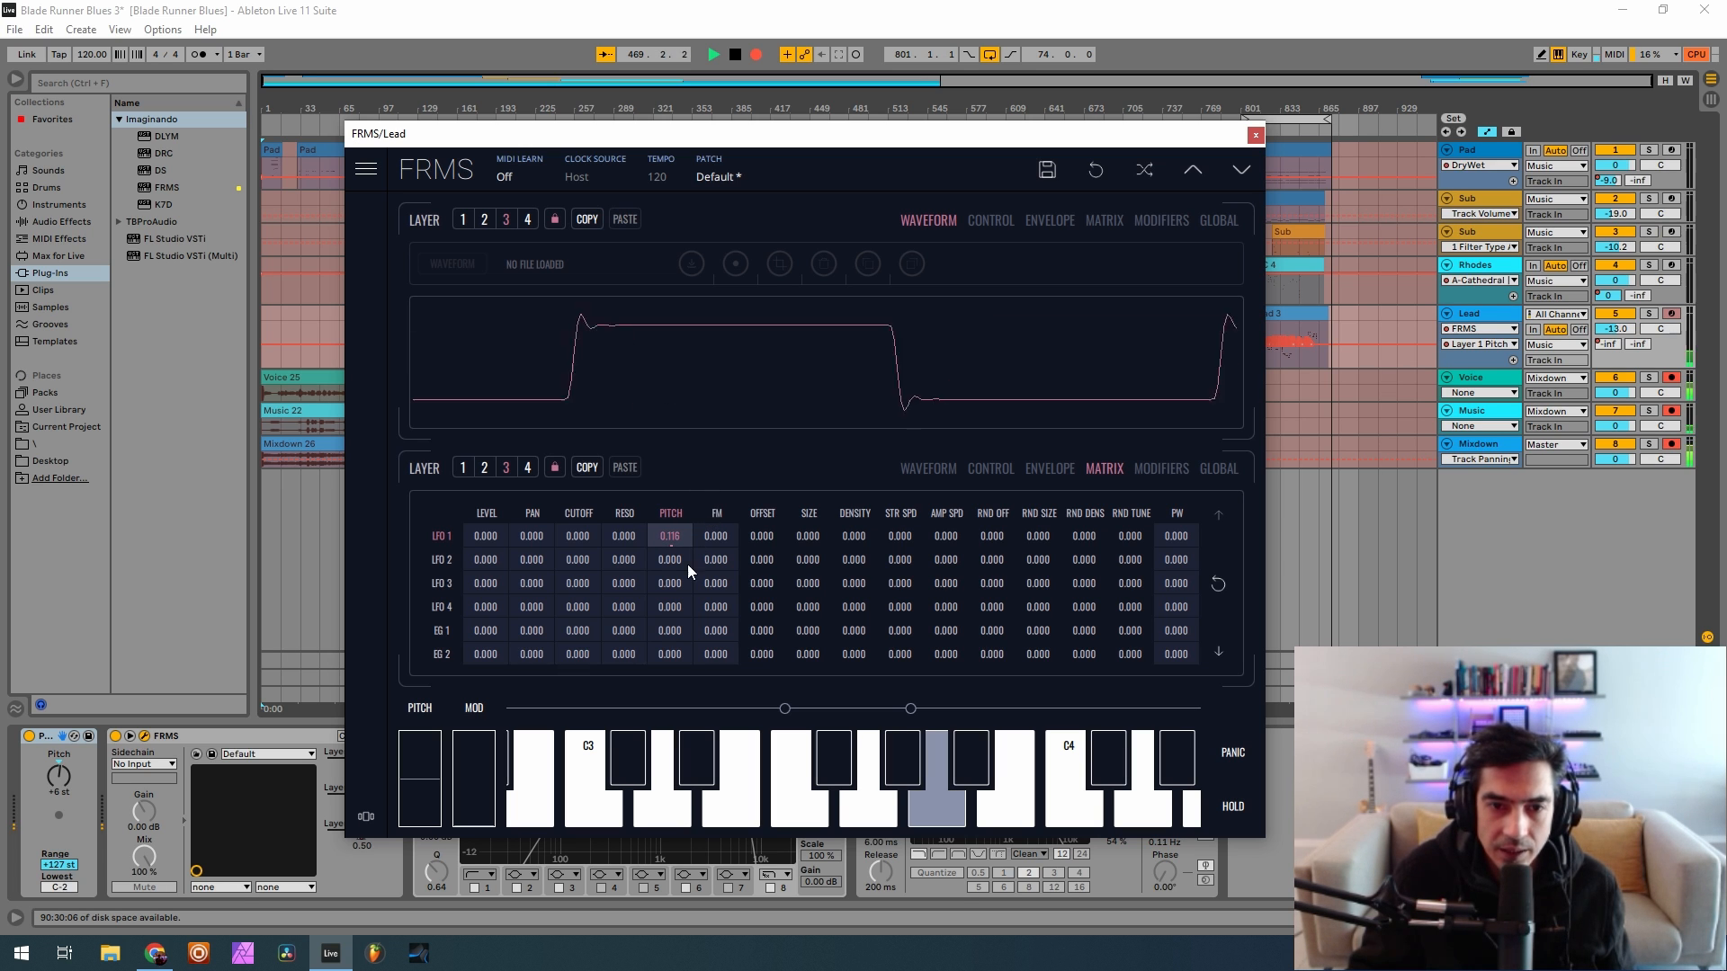
left_click_drag(667, 545, 683, 539)
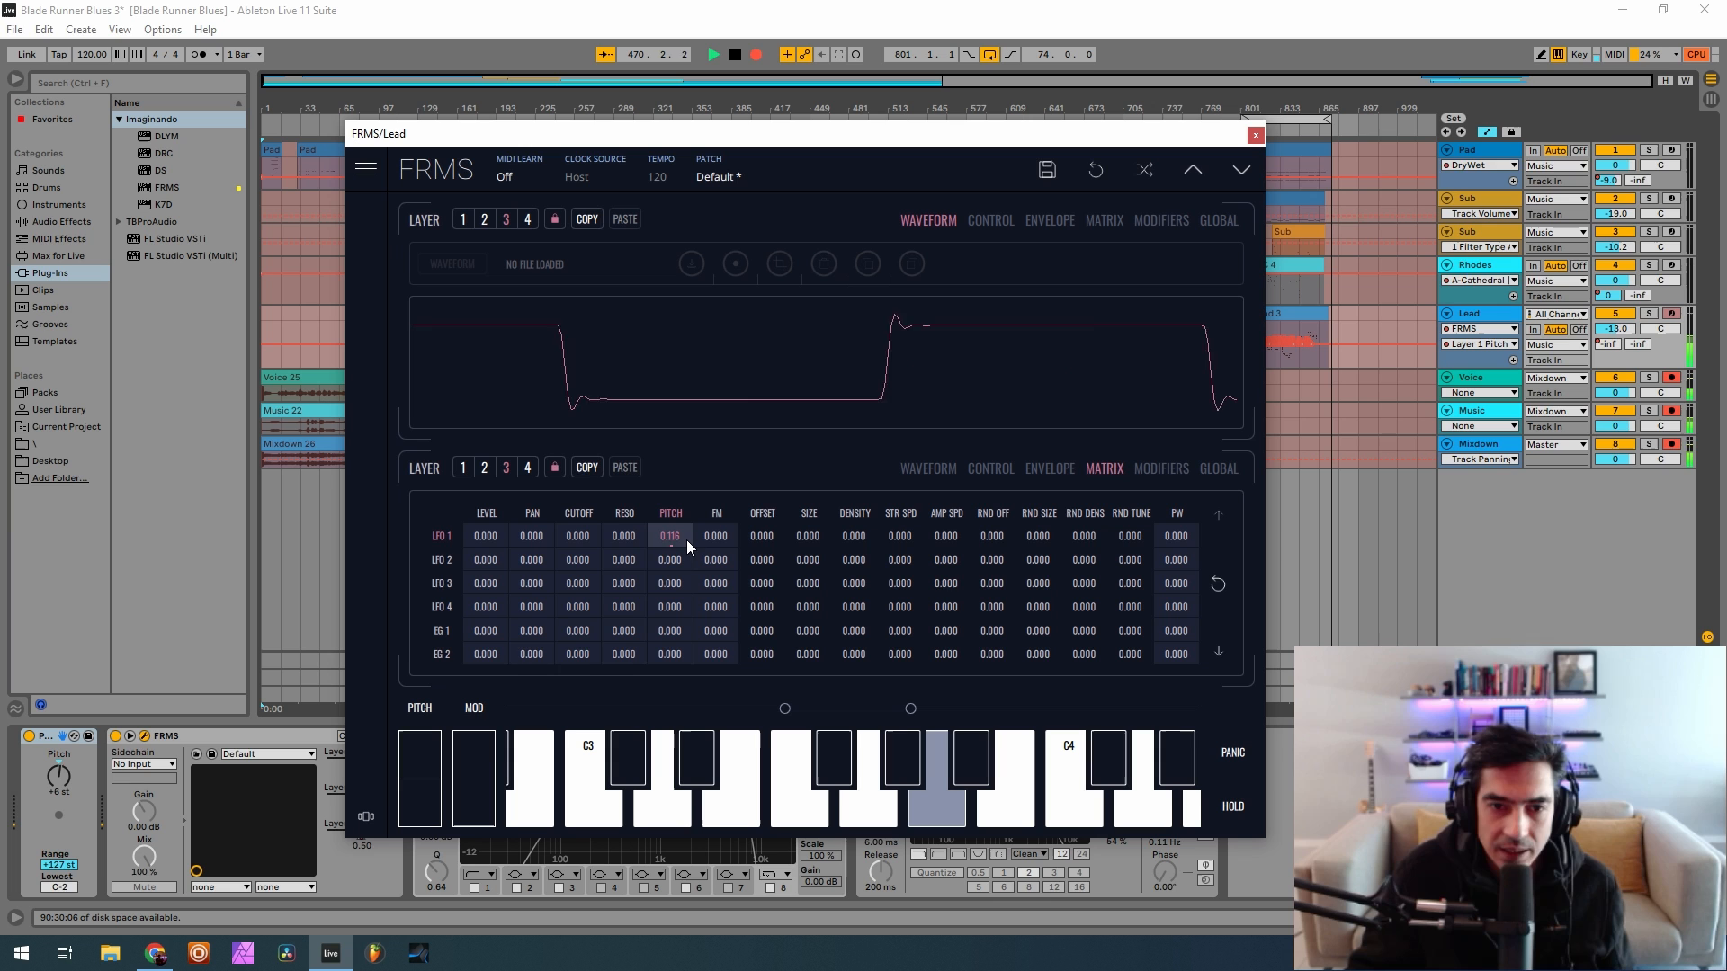
left_click(483, 467)
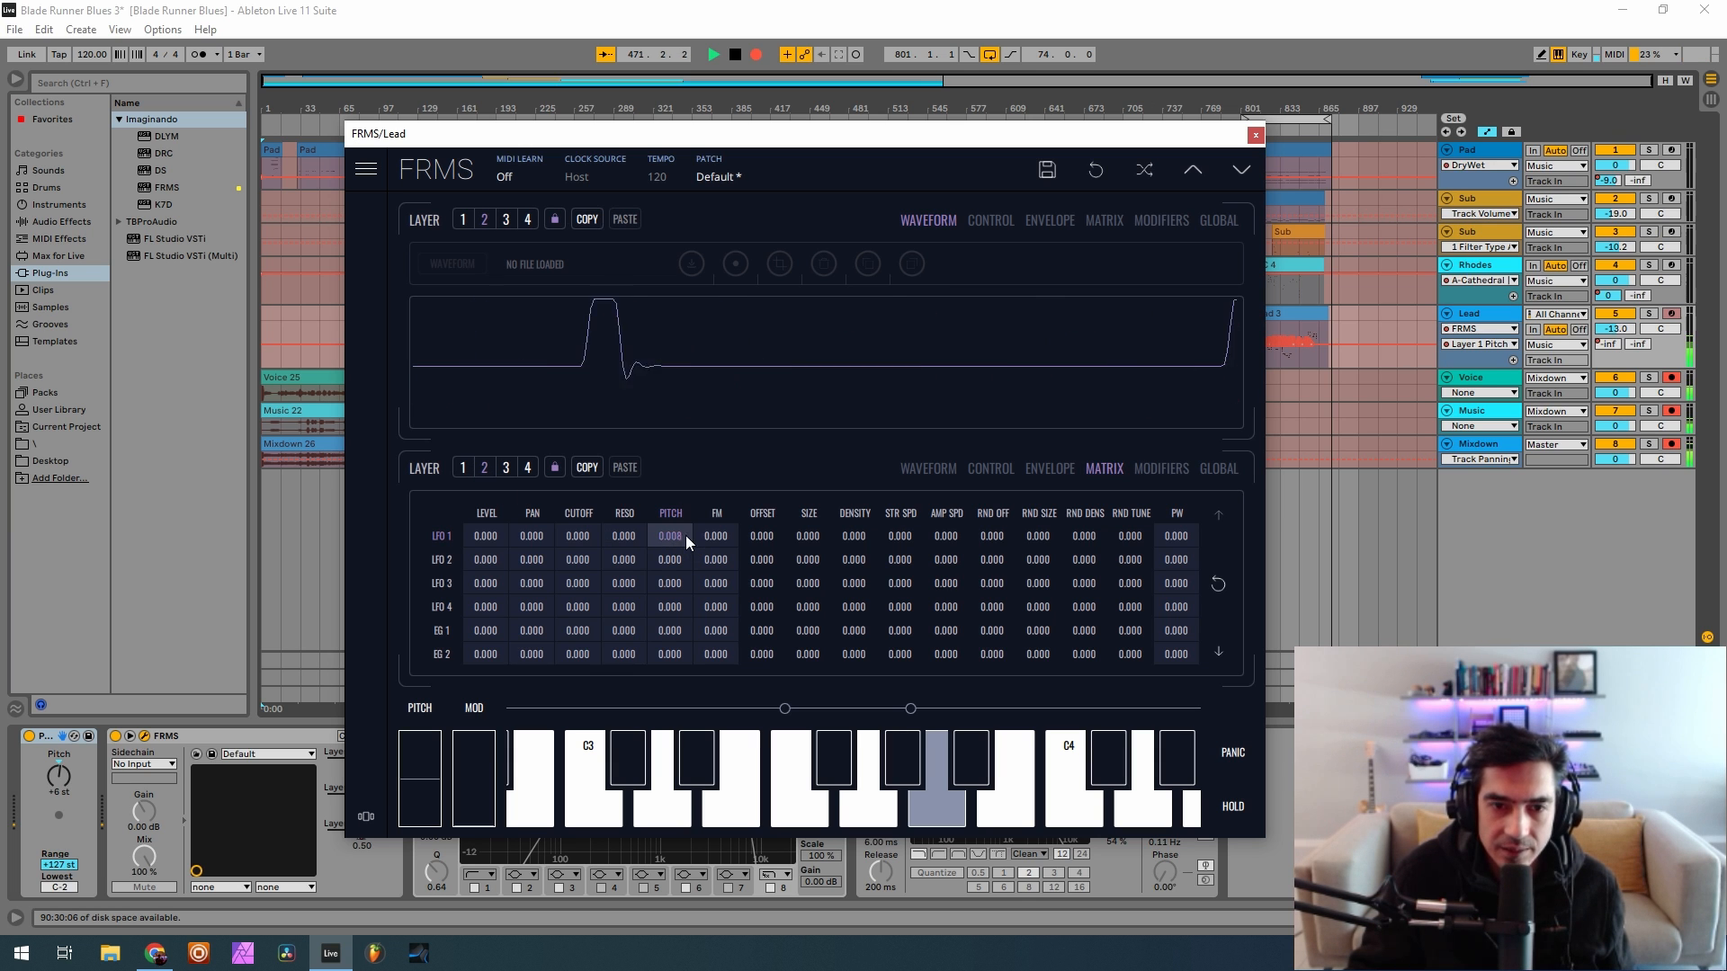
mouse_move(685, 536)
left_mouse_down()
mouse_move(721, 495)
mouse_move(703, 516)
left_mouse_up()
left_click(464, 469)
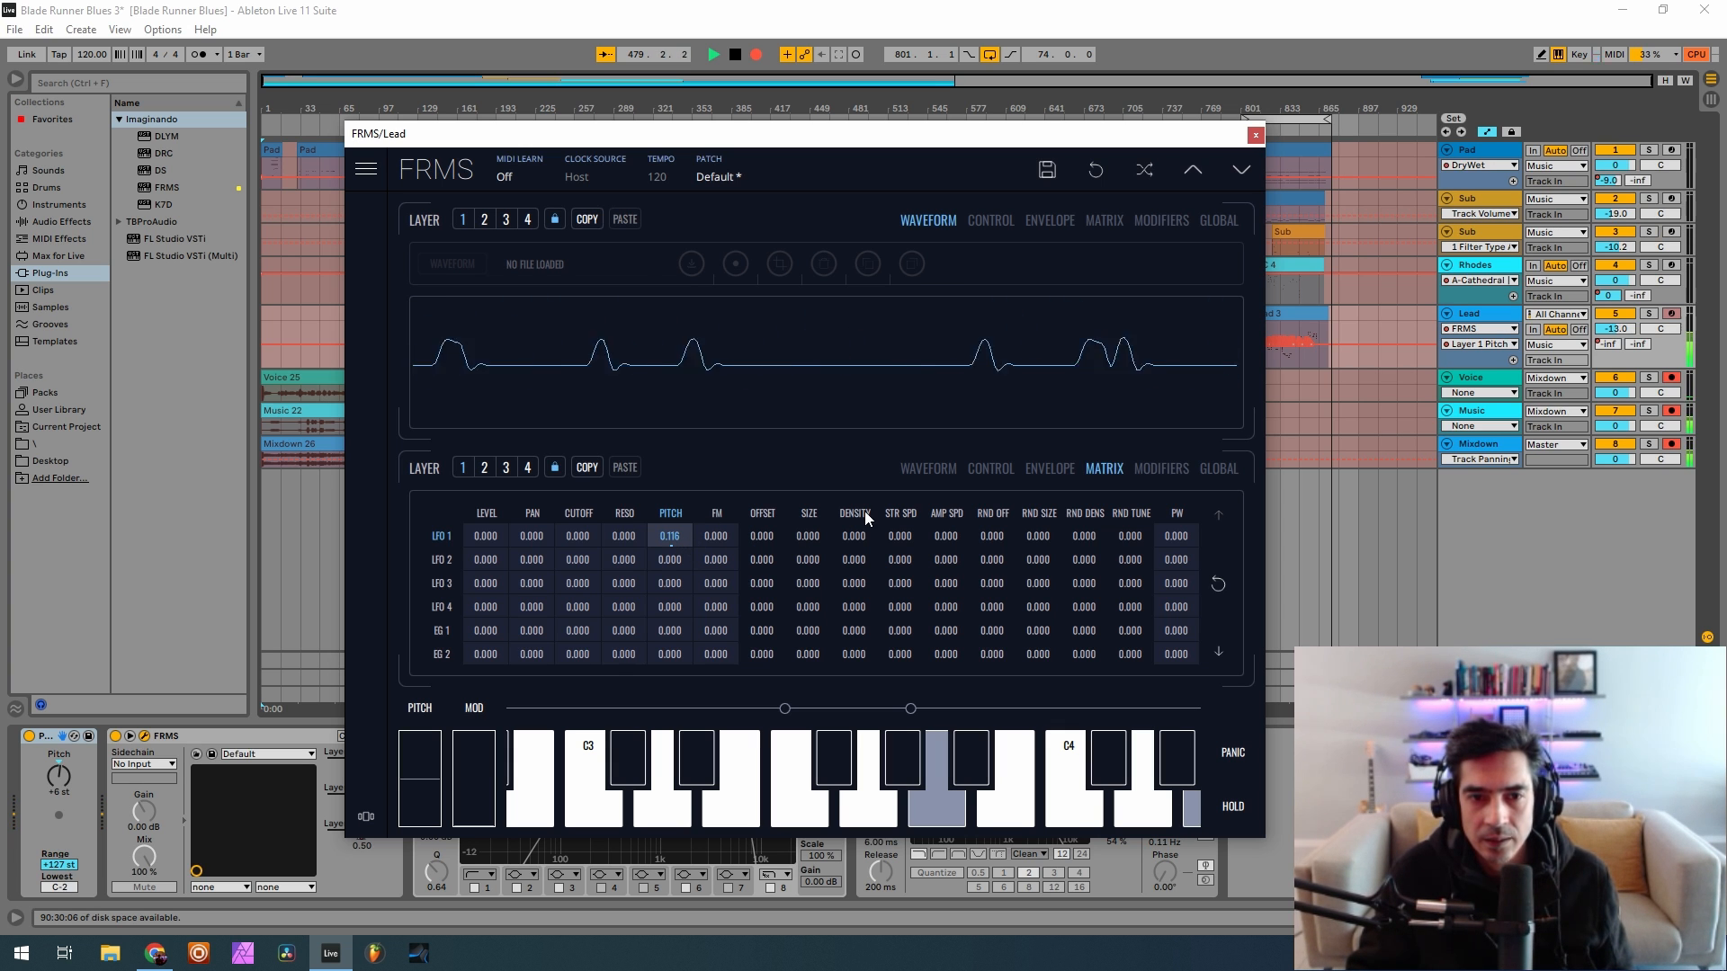
Set the patch's global glide to about 40 ms and close the synth window
left_click(1220, 221)
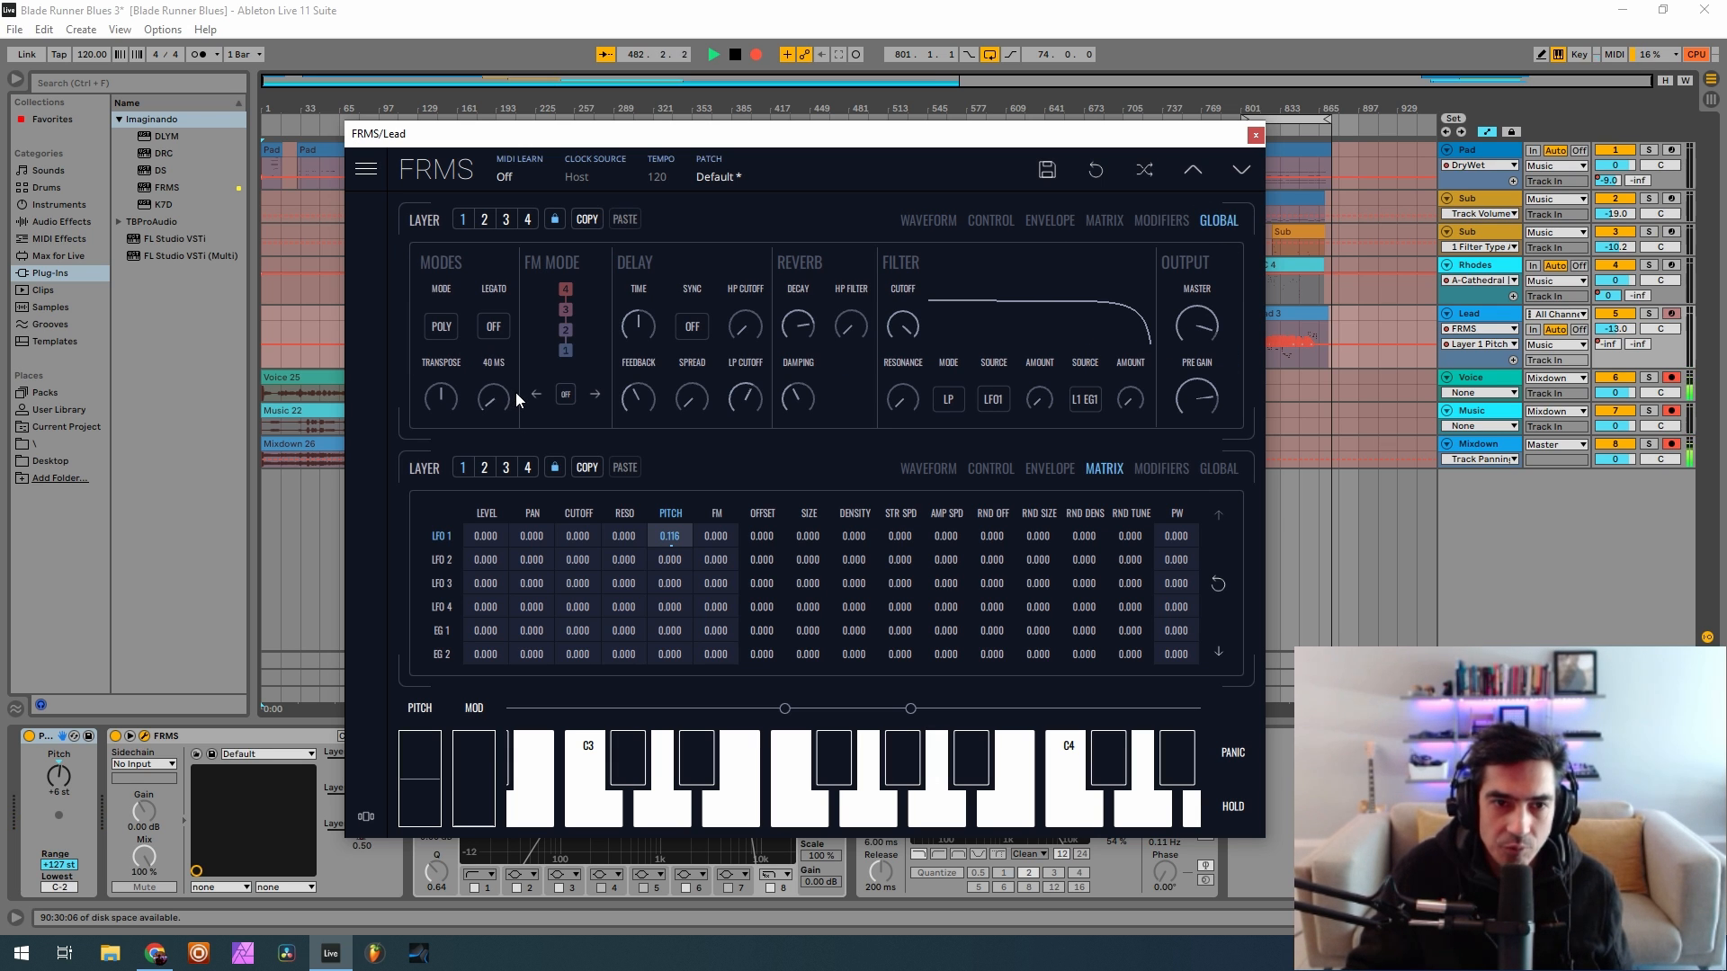
left_click_drag(549, 382, 550, 379)
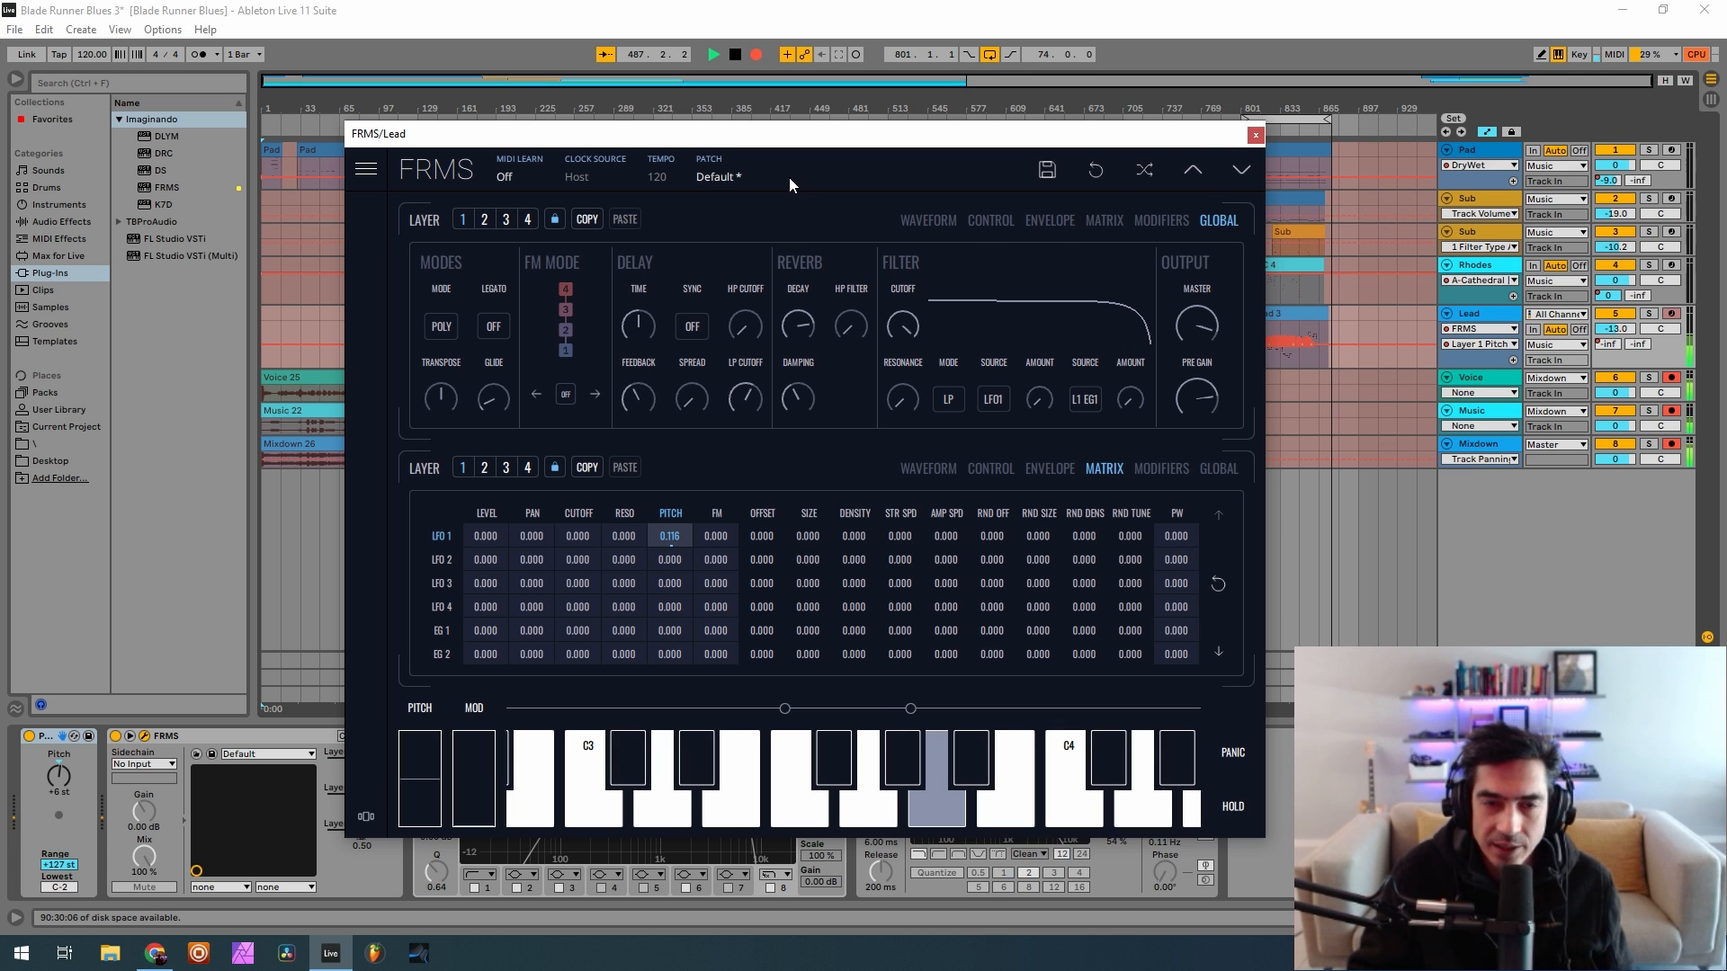
left_click(1254, 135)
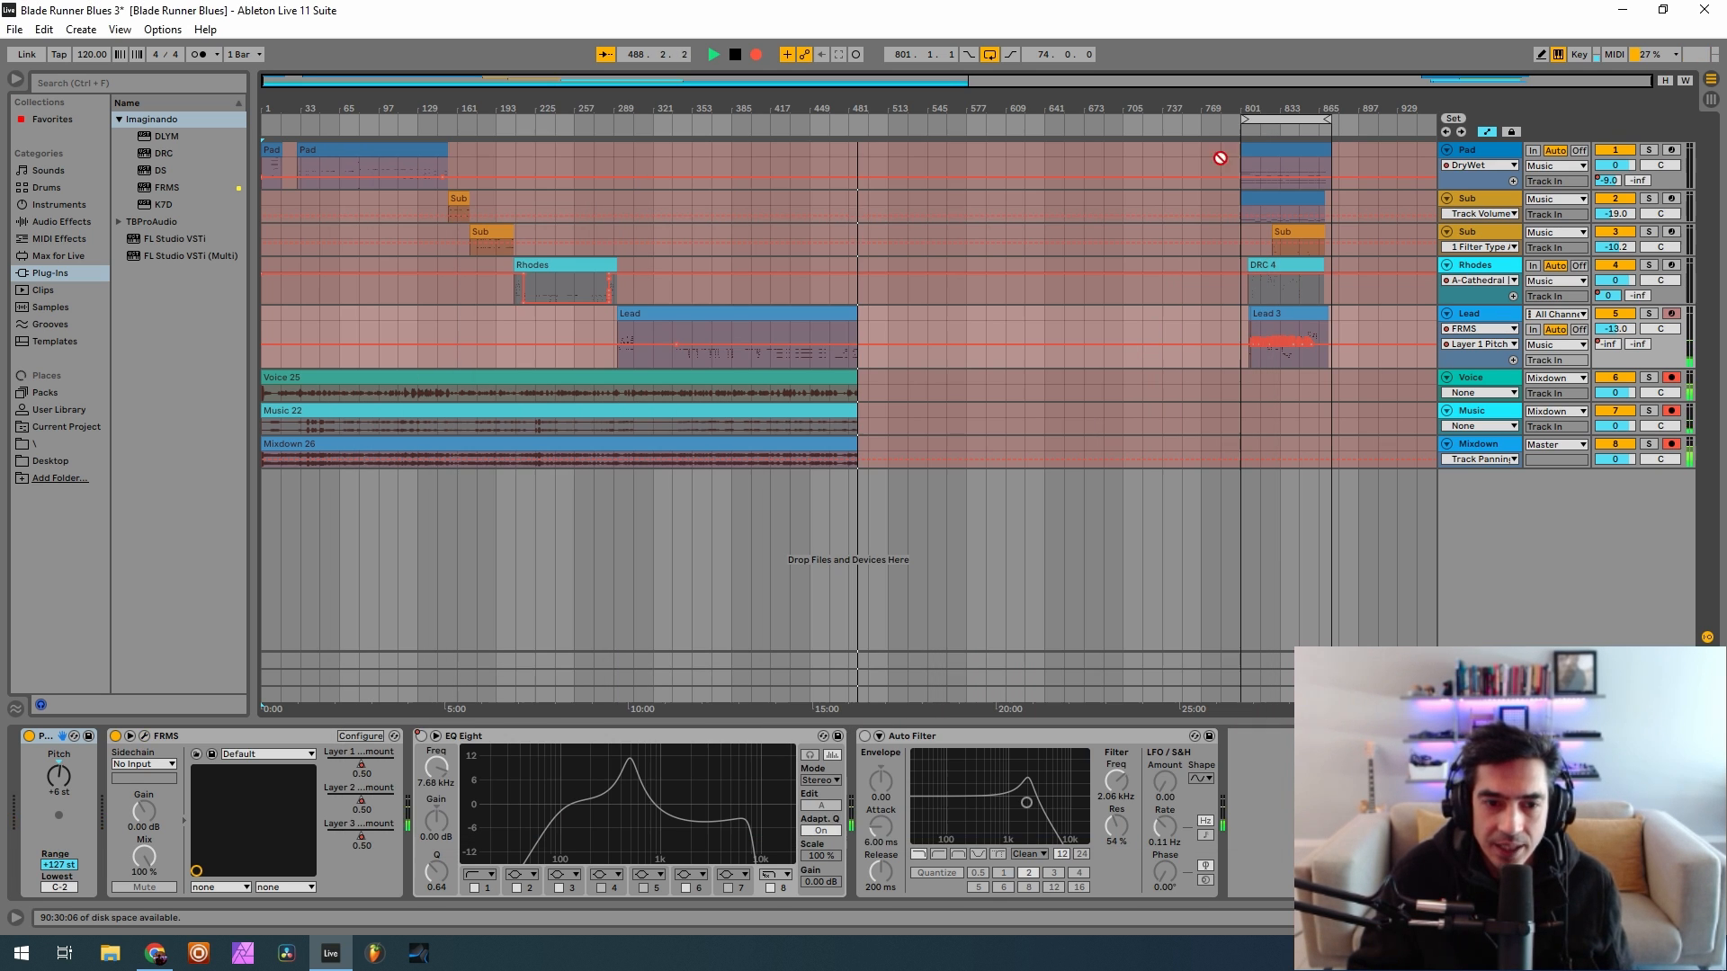
Enable the EQ Eight on the Lead track and raise the track's A-Cathedral send to 0
left_click(420, 738)
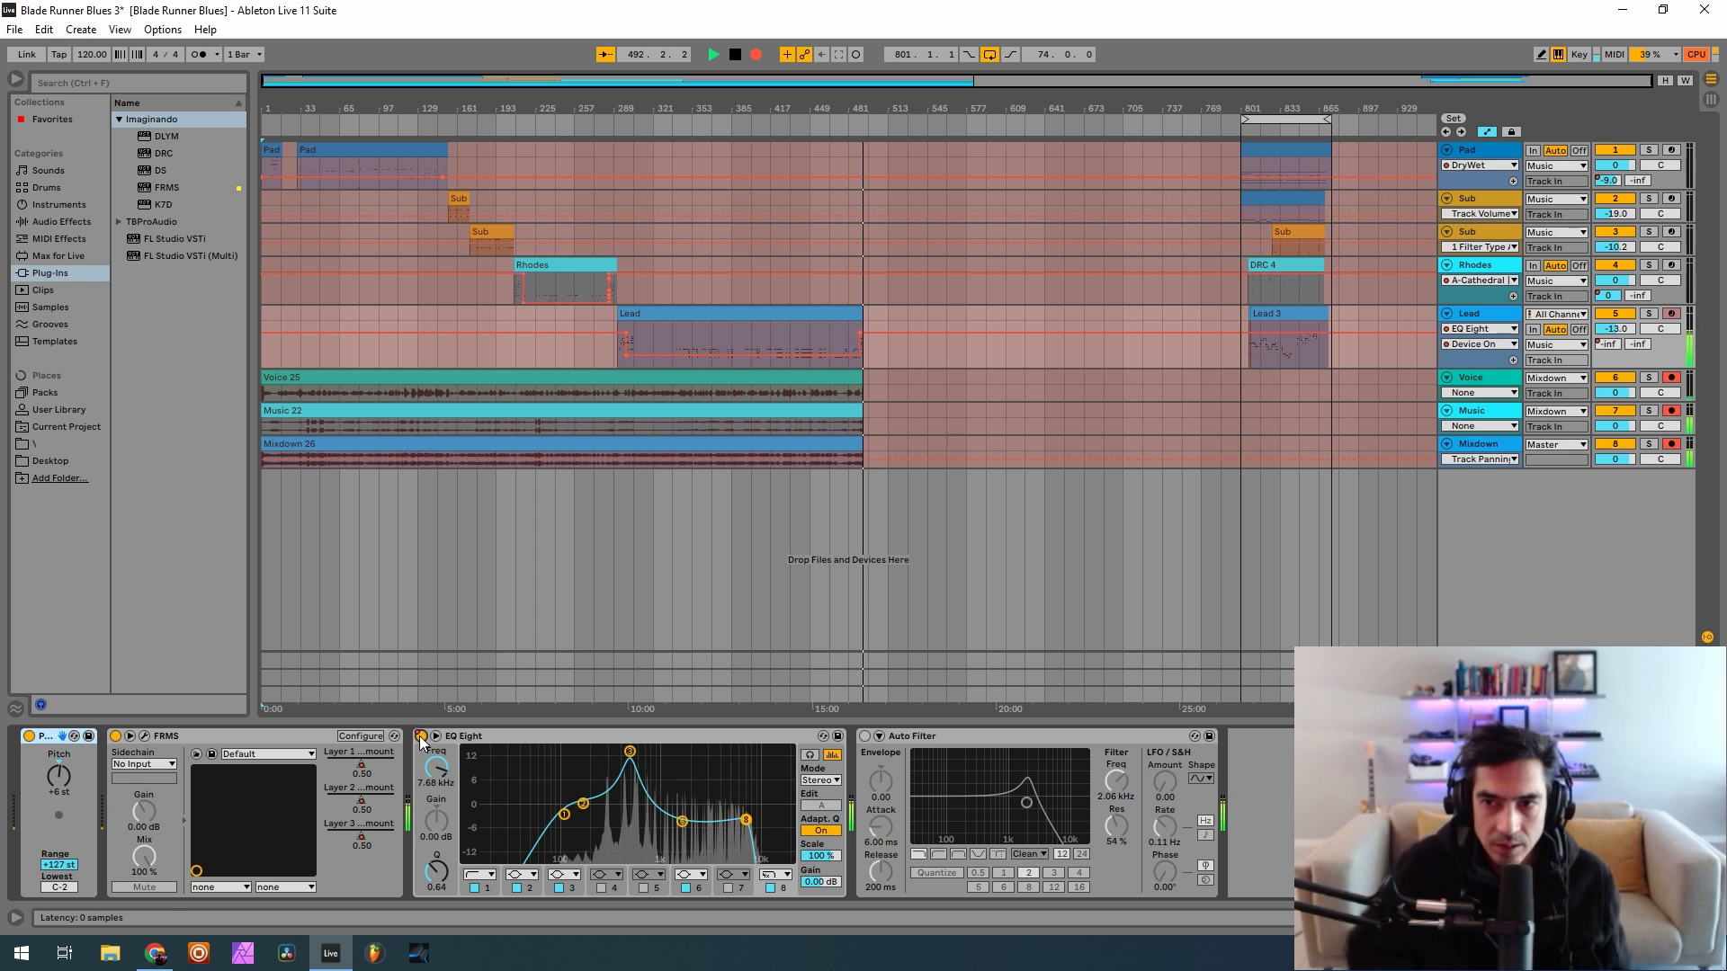
left_click(1609, 345)
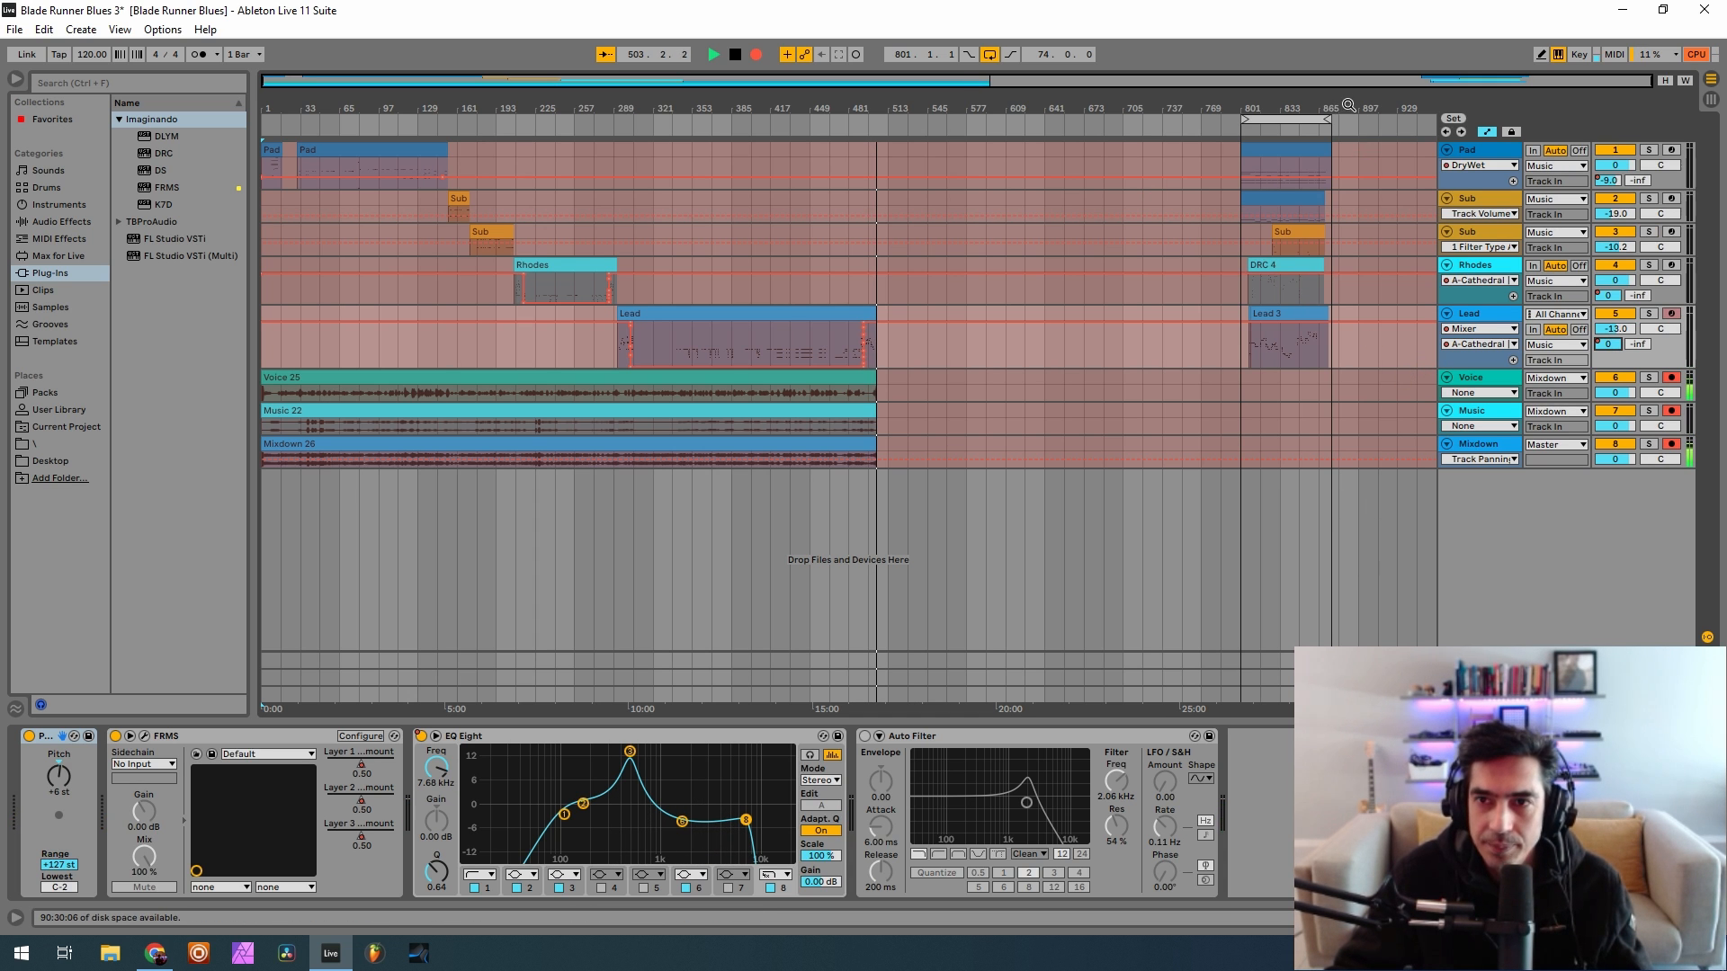
With recording paused, move the Pad, Sub, Rhodes and Lead clips from bar 801 to bar 513, and resume recording
left_click_drag(1349, 103, 1389, 158)
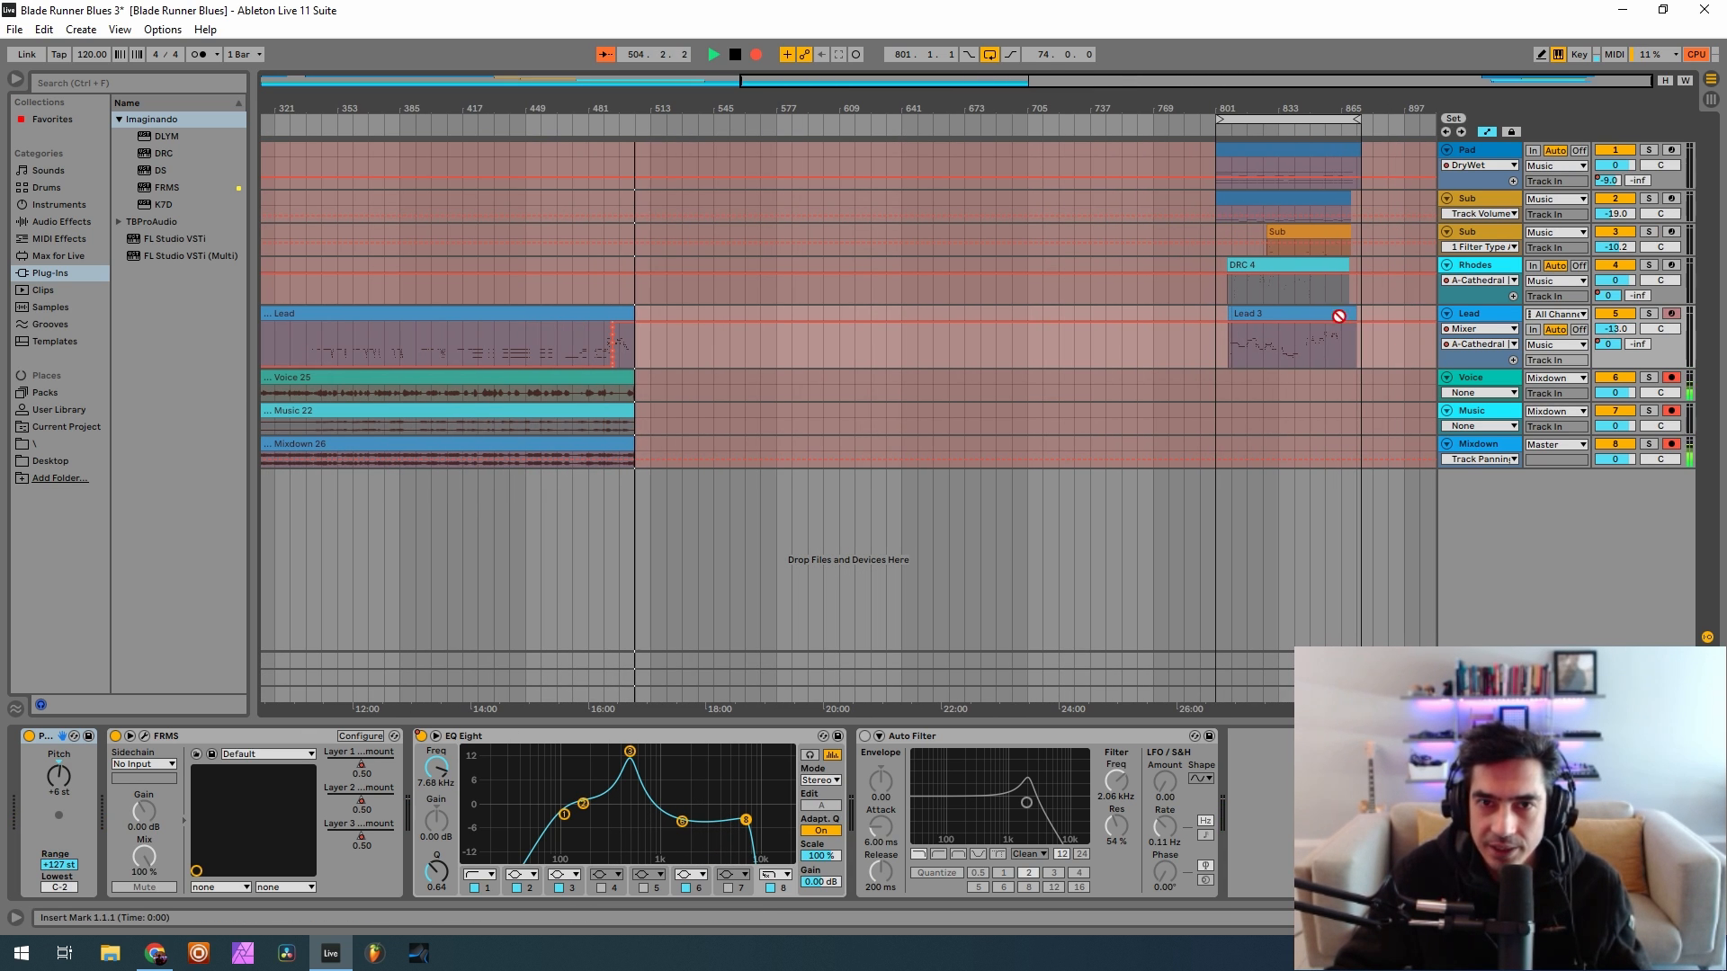
left_click(756, 55)
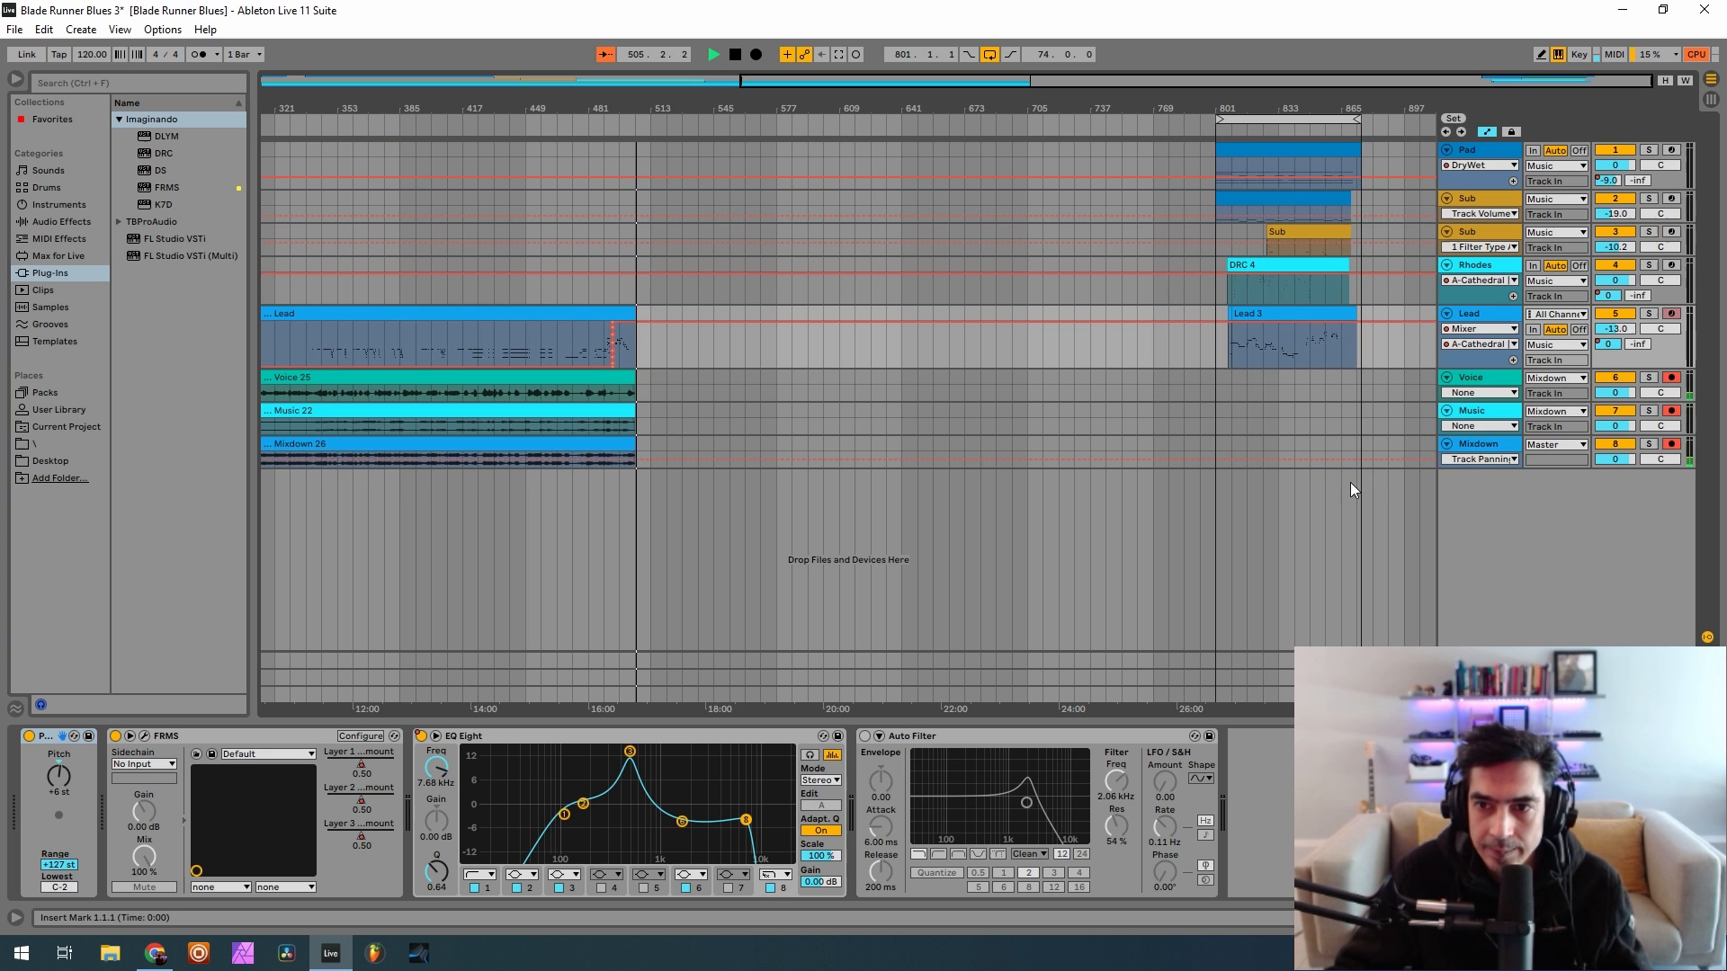
left_click_drag(1373, 496, 694, 155)
left_click(756, 54)
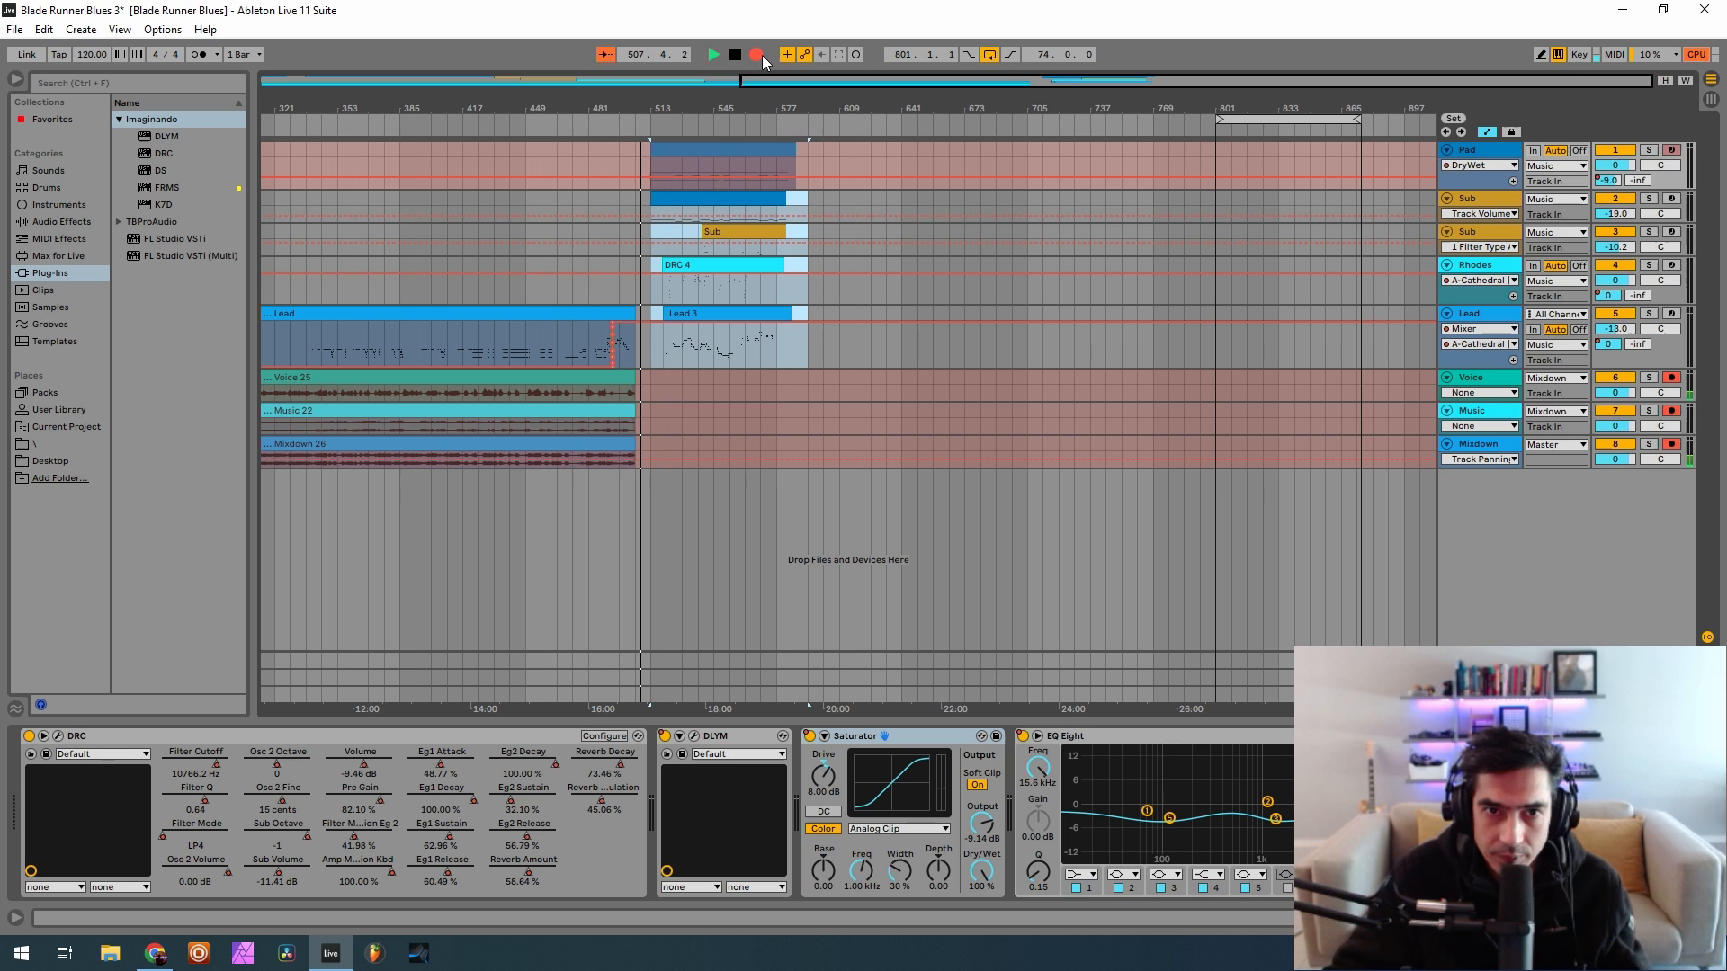
left_click(1487, 384)
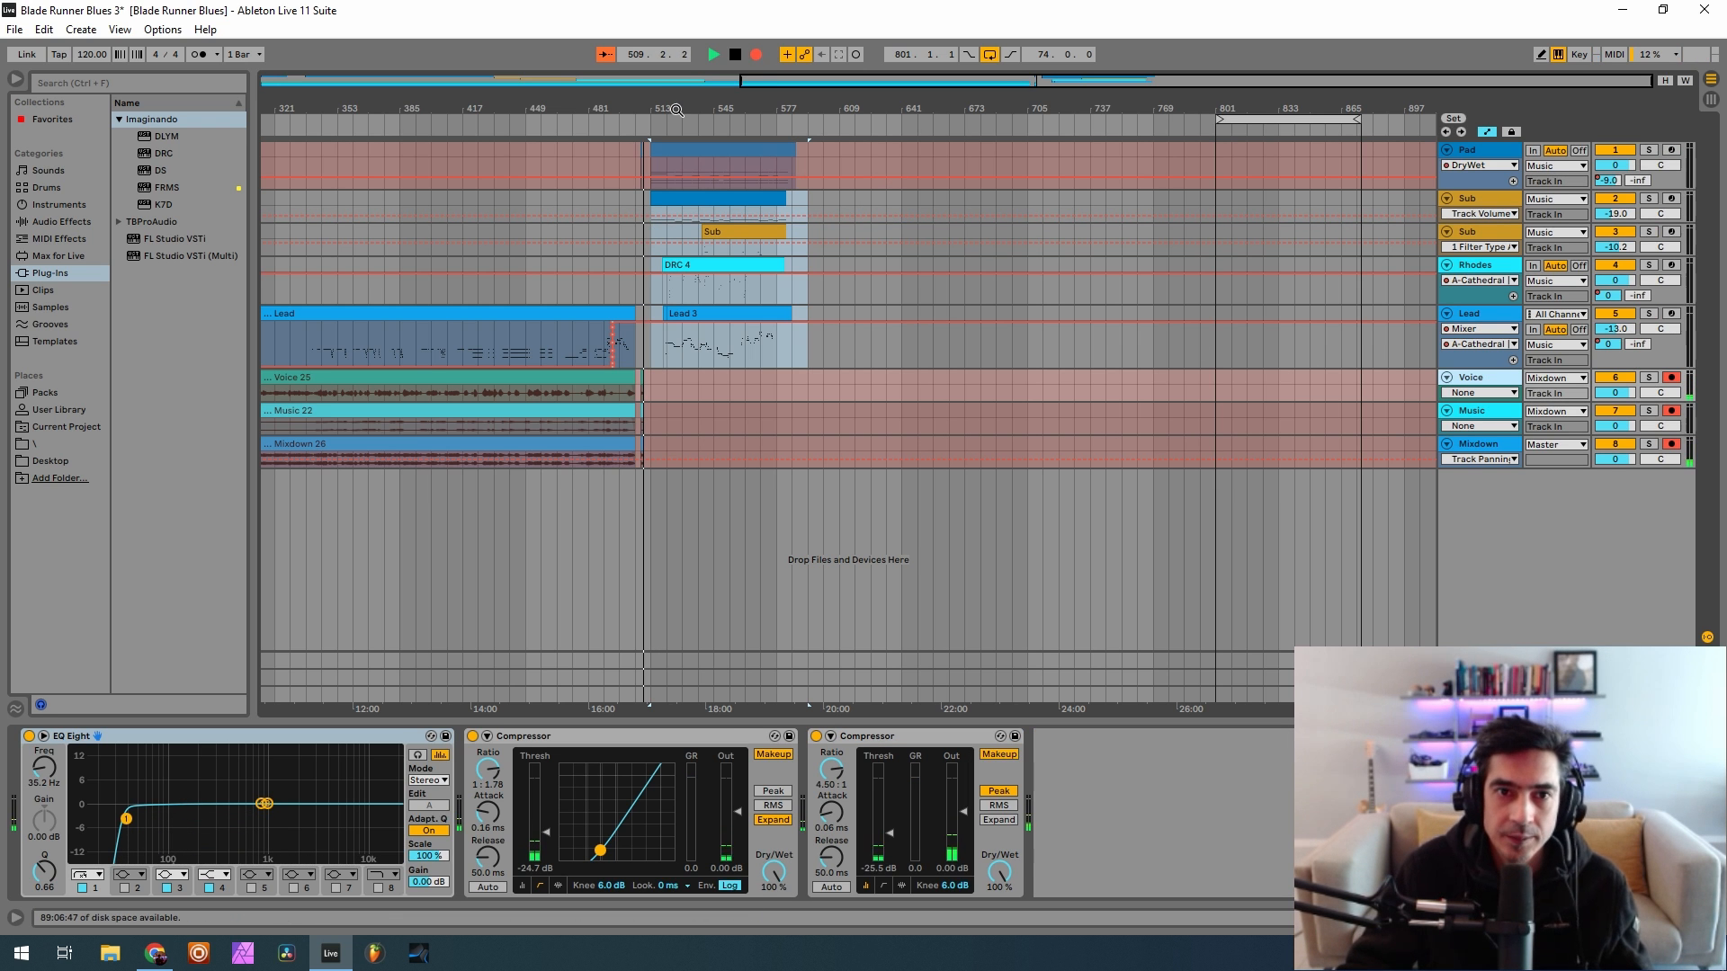
left_click_drag(648, 100, 342, 270)
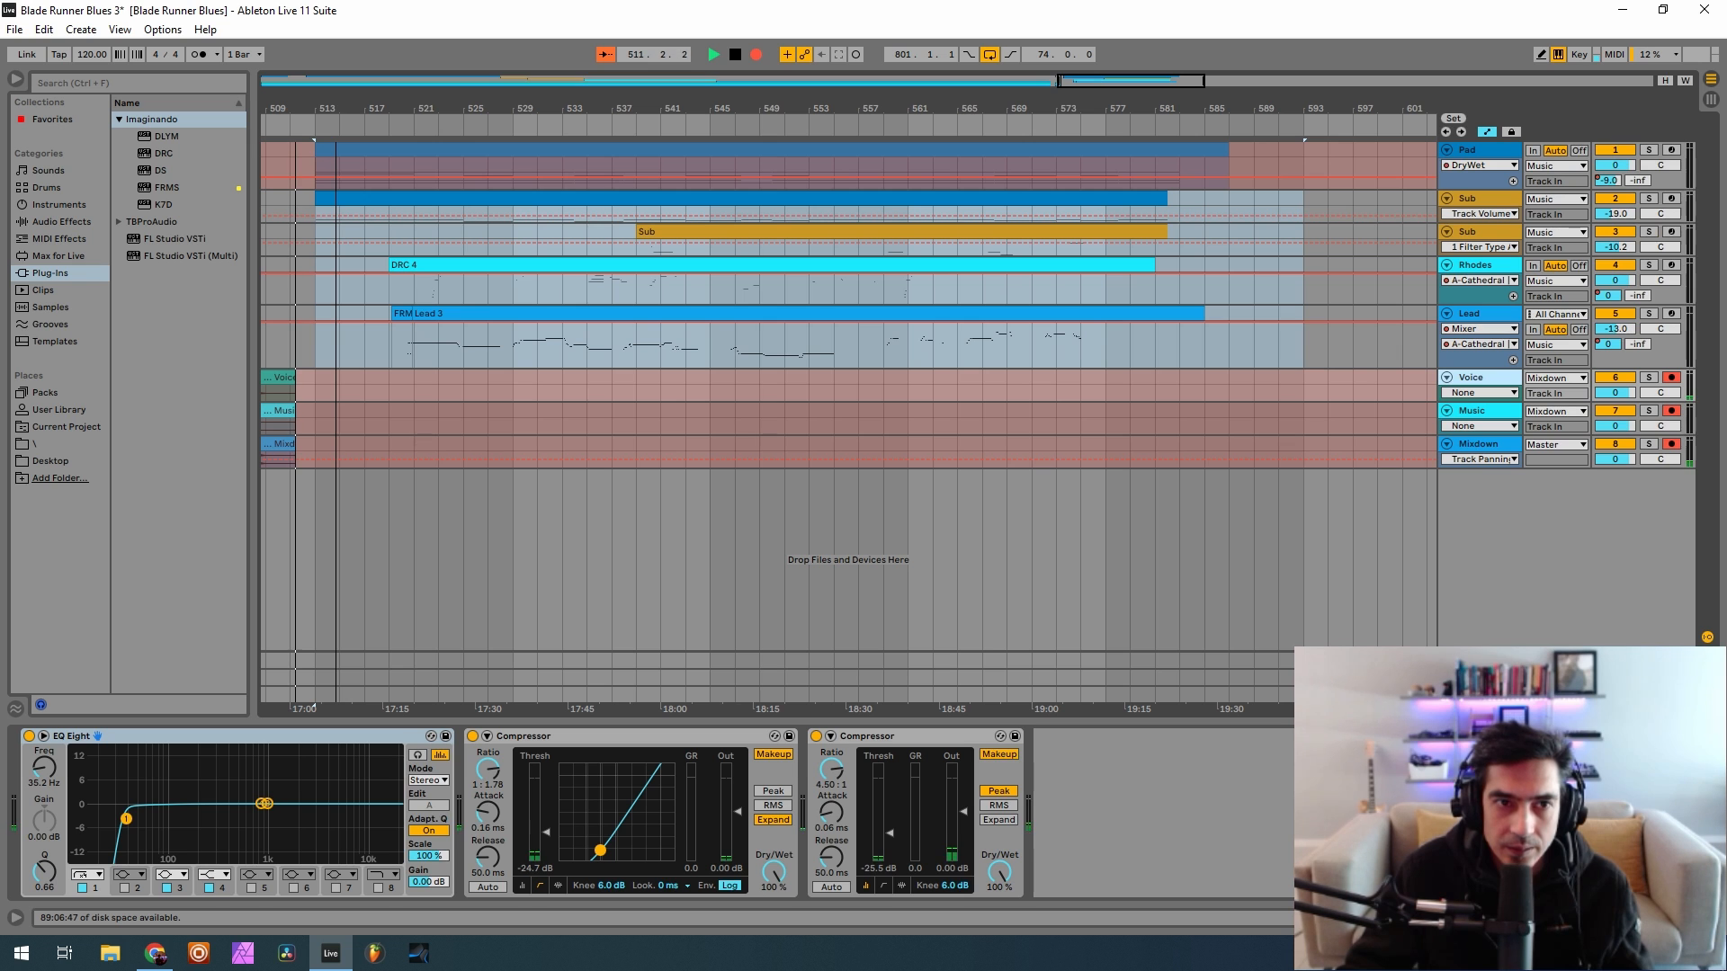